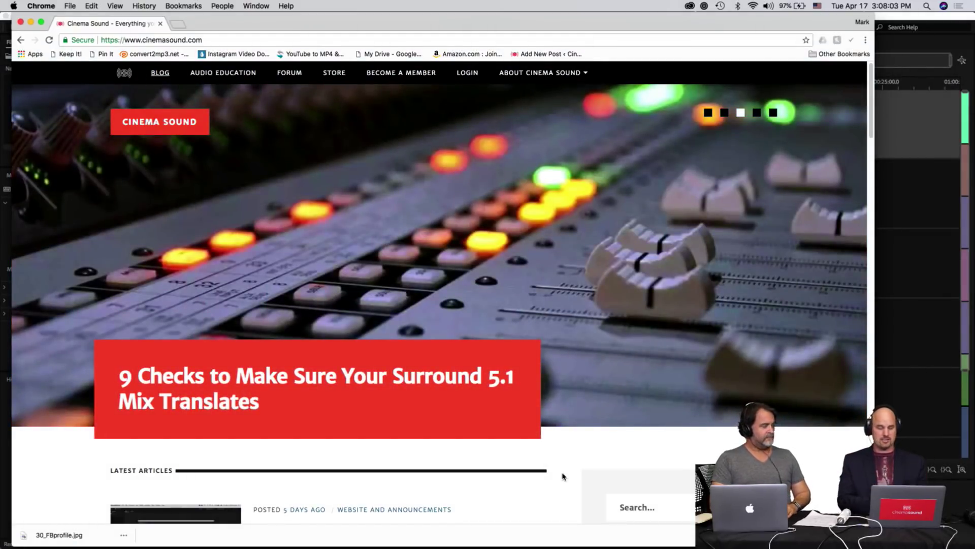
- Look through the latest articles on the Cinema Sound blog page
scroll(452, 386, down, 5)
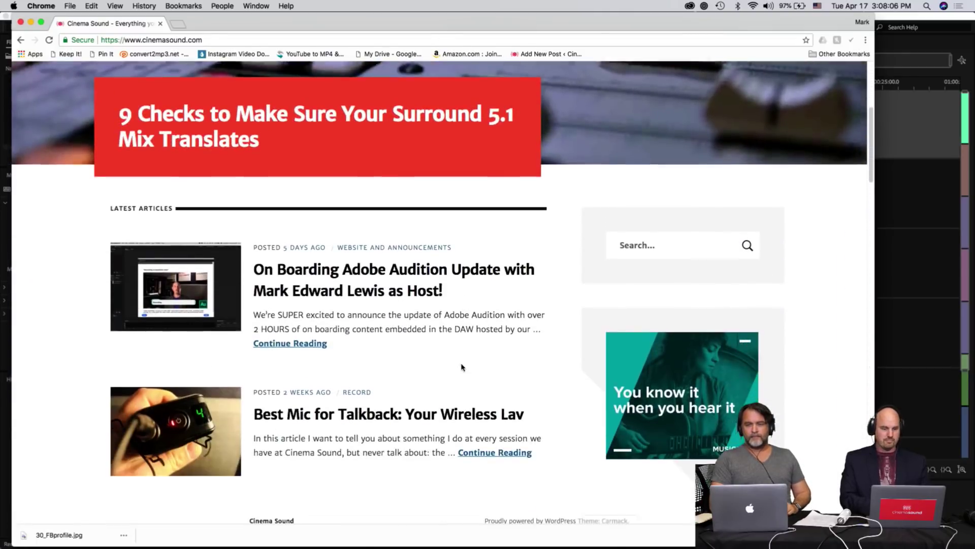
scroll(461, 367, down, 3)
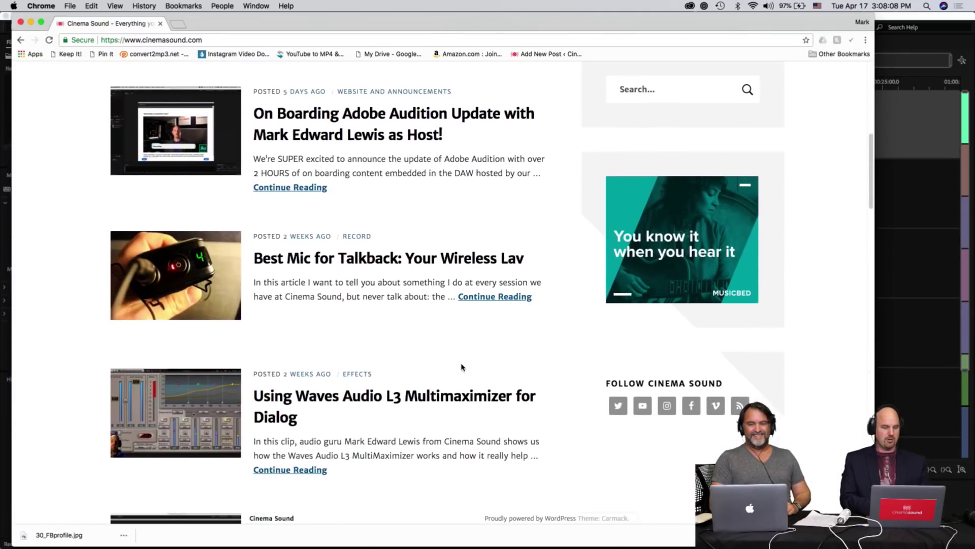
scroll(461, 367, down, 1)
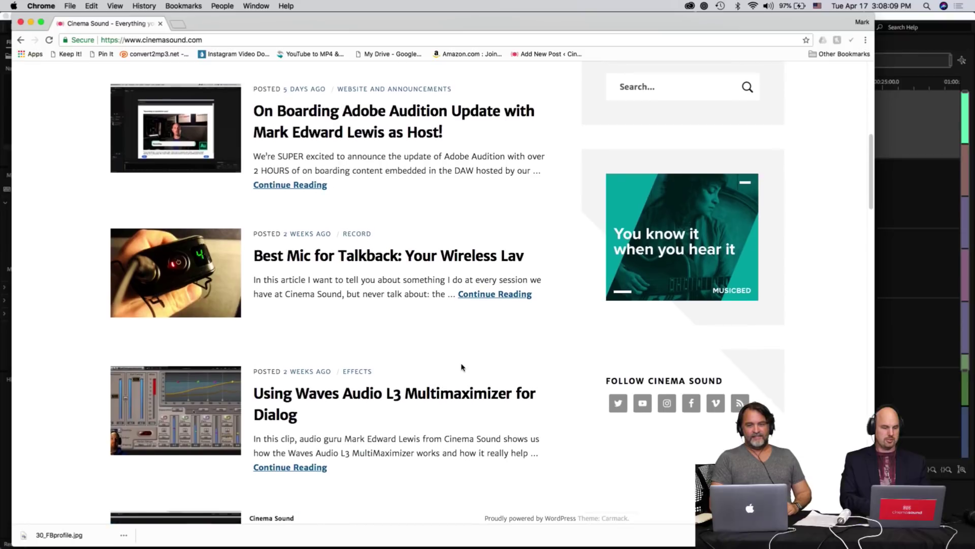
scroll(462, 367, down, 10)
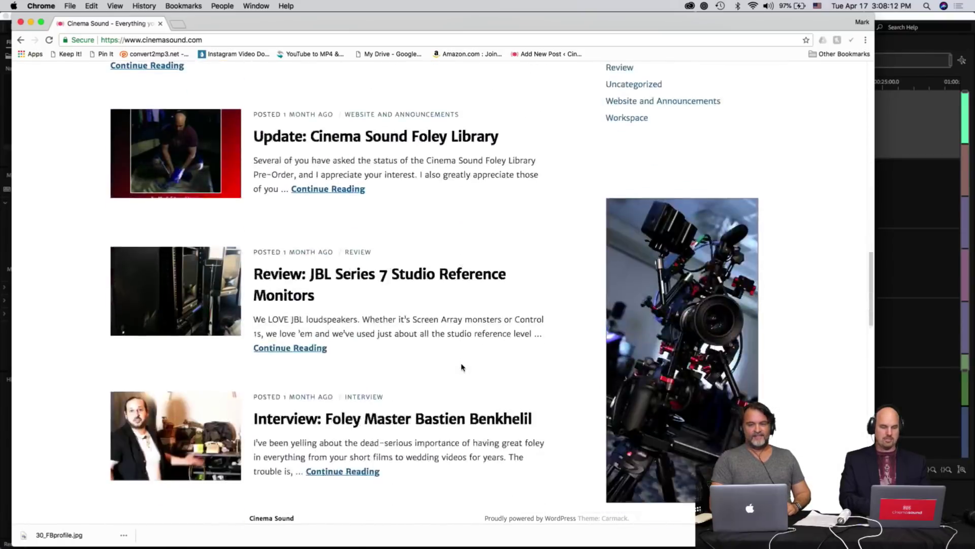
scroll(461, 367, down, 20)
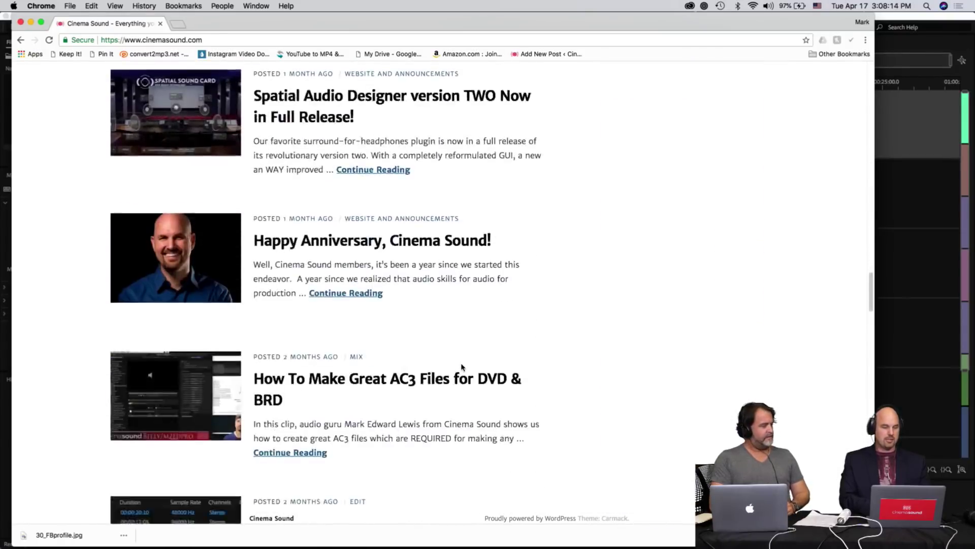
- Open the Cinema Sound store and look through the products on offer
key(super+Up)
click(339, 73)
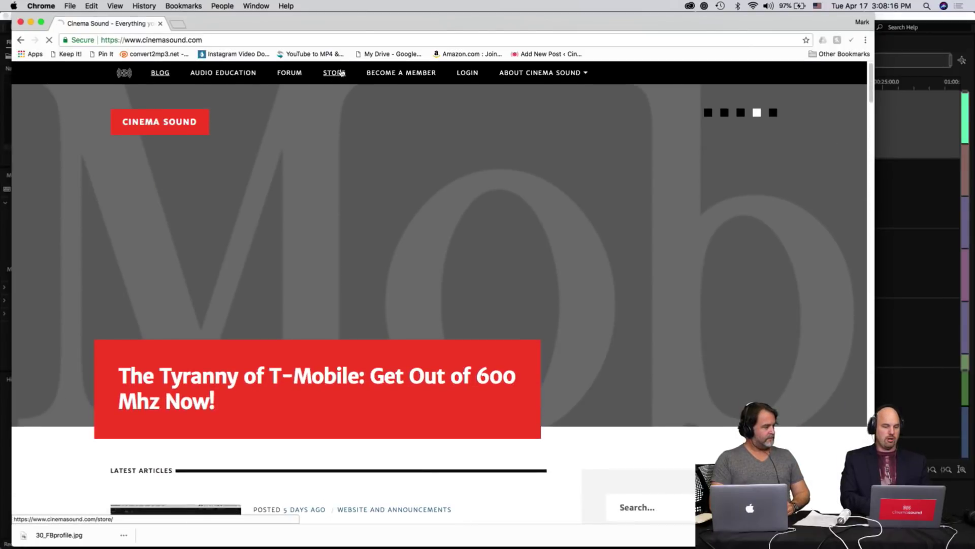
scroll(381, 264, down, 5)
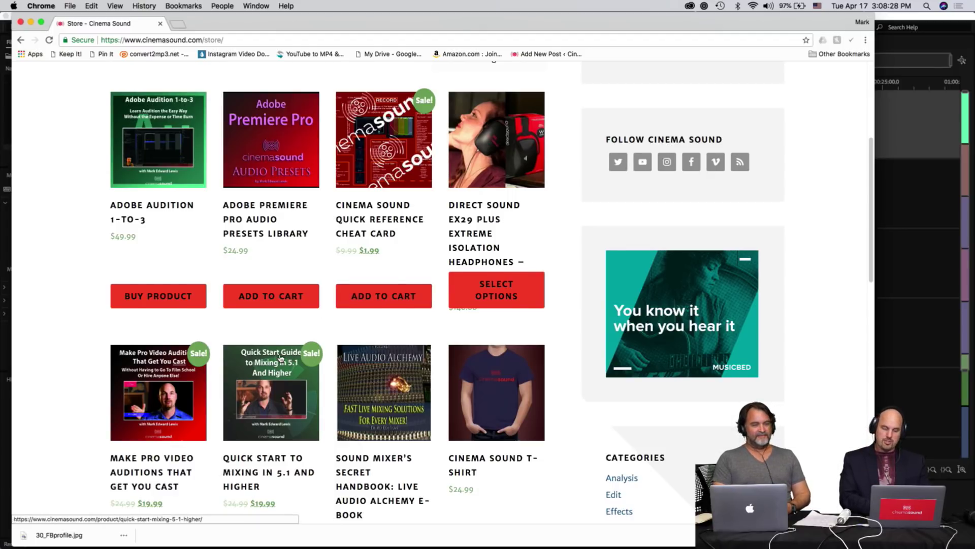
scroll(280, 357, down, 4)
scroll(280, 357, up, 5)
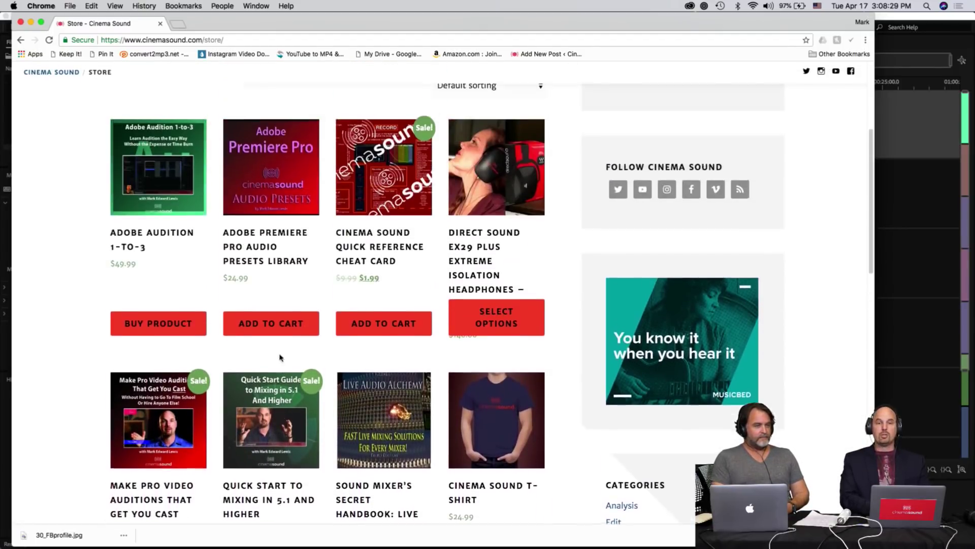
scroll(280, 357, up, 3)
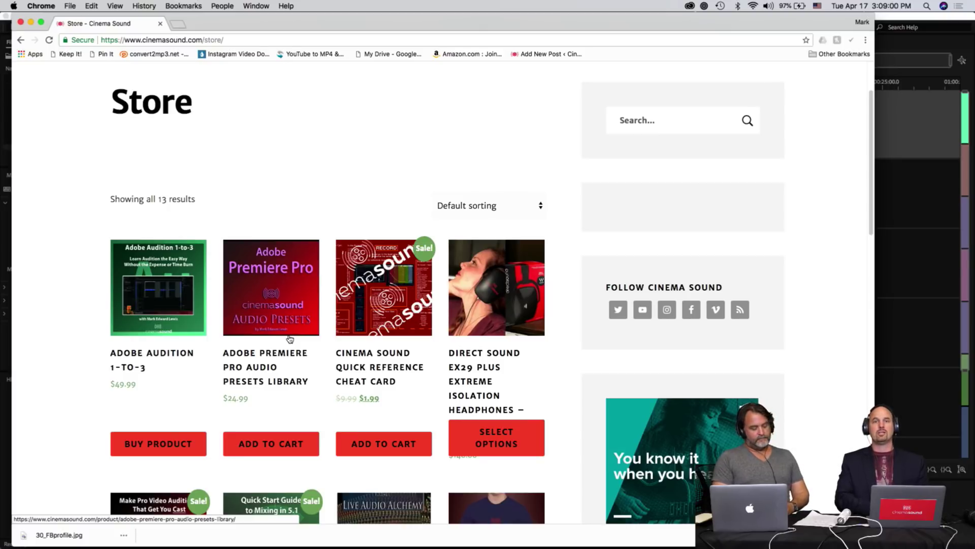
scroll(263, 312, up, 3)
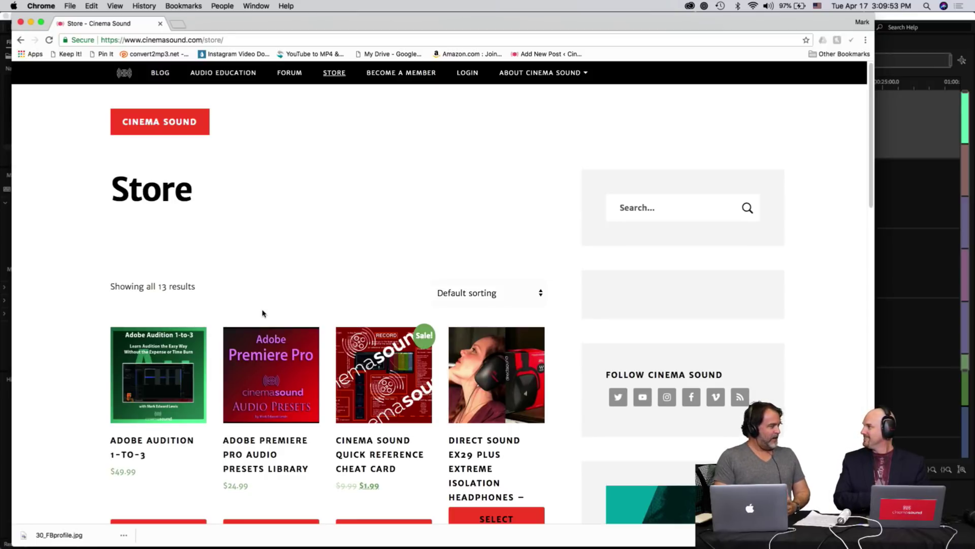
- Switch to Adobe Audition, open the new video course on the basics of Audition and review its table of contents
key(super+Tab)
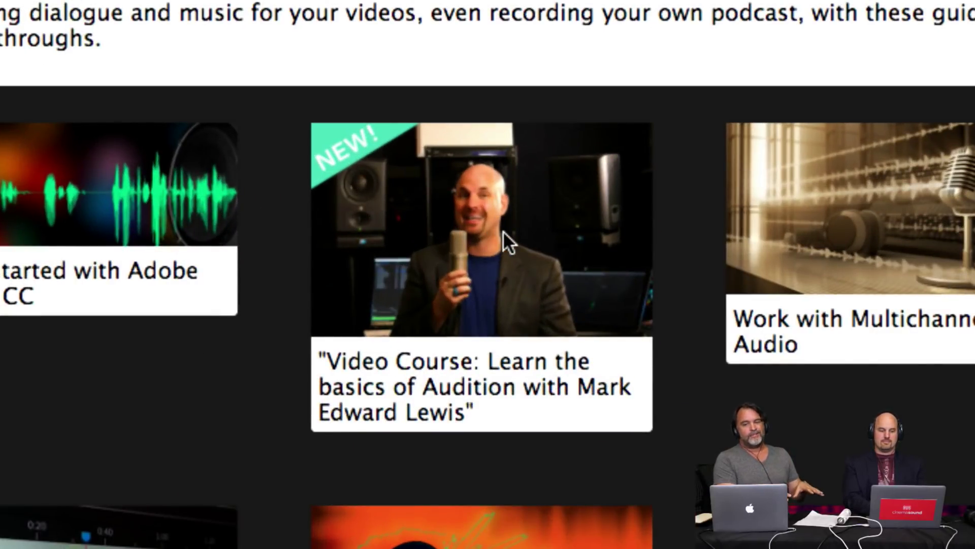
click(503, 231)
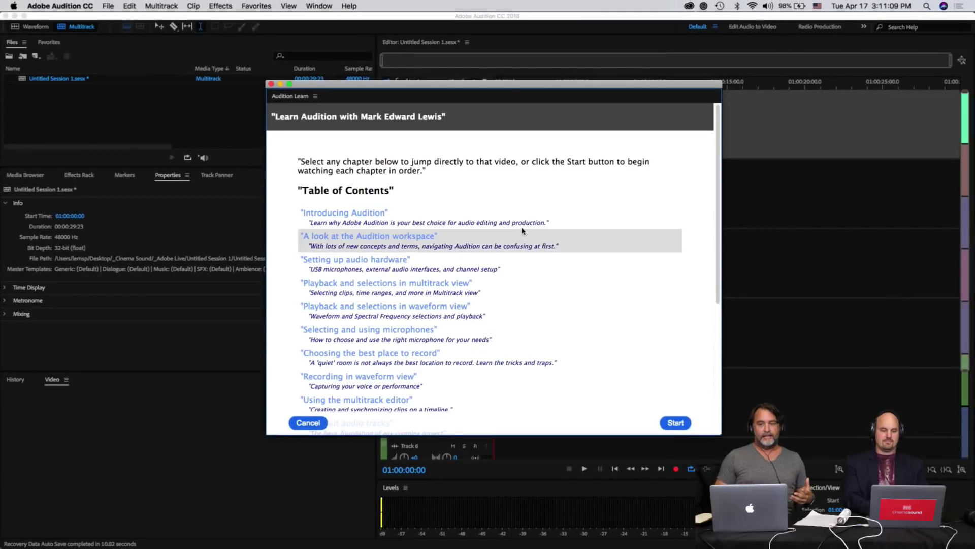
scroll(493, 271, down, 8)
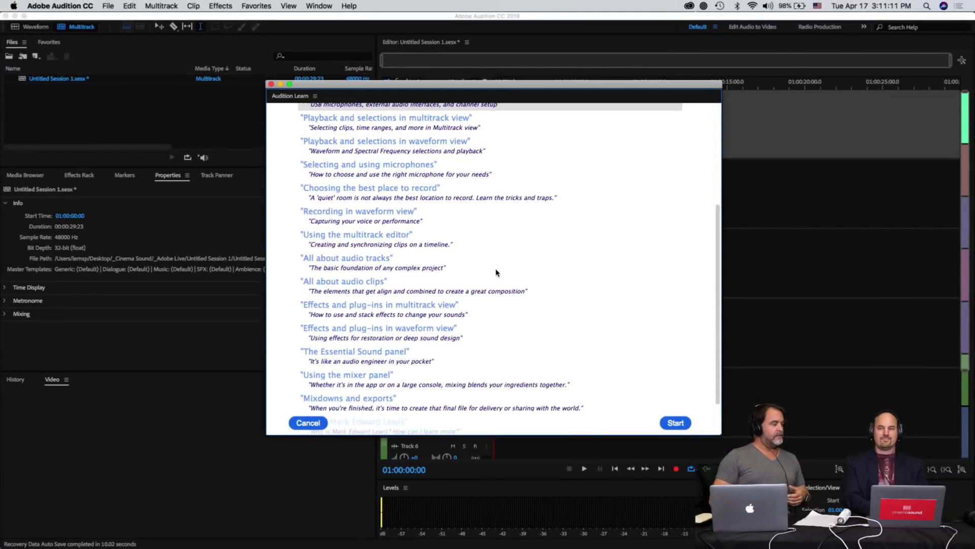
scroll(496, 273, down, 1)
scroll(497, 274, up, 10)
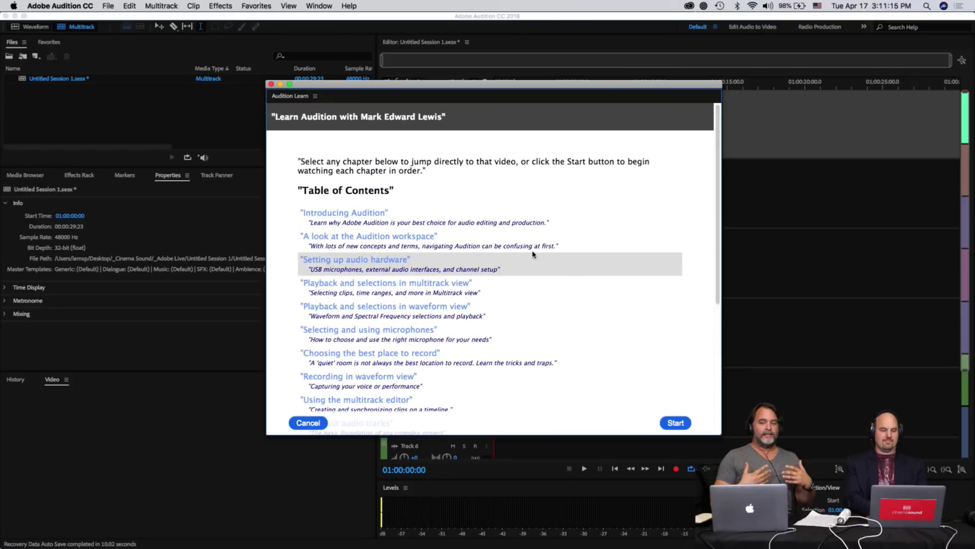
- Open the "Introducing Audition" chapter and page forward through the course to "Playback and selections in multitrack view"
click(374, 220)
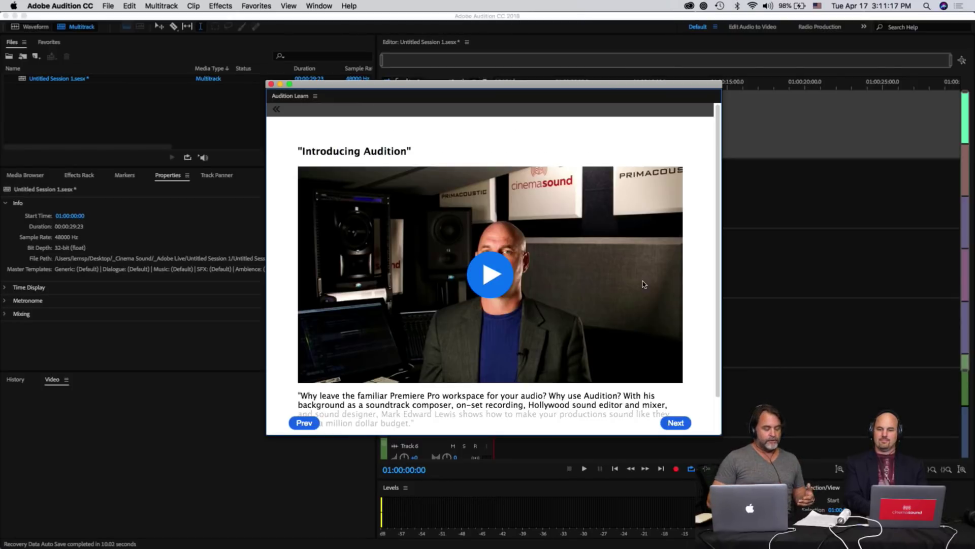
scroll(706, 274, down, 2)
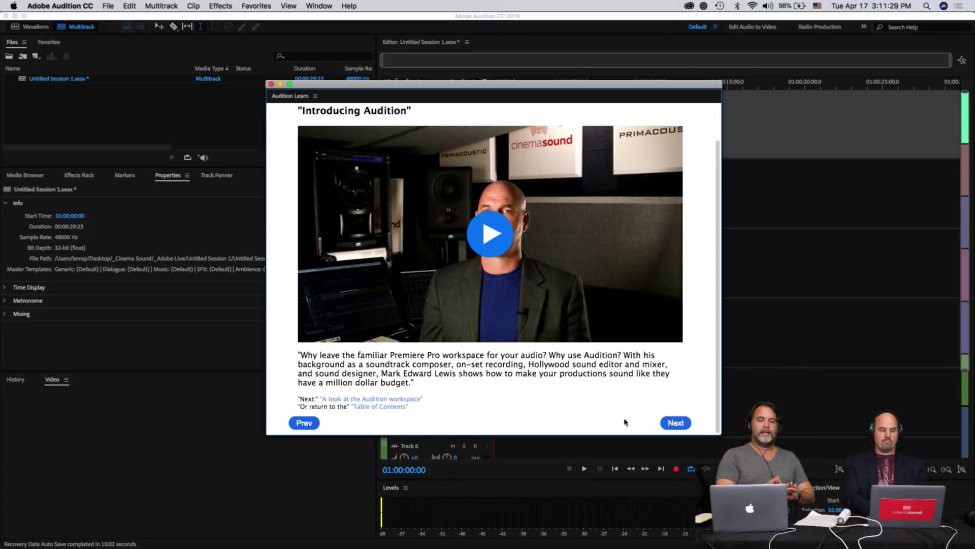
click(679, 422)
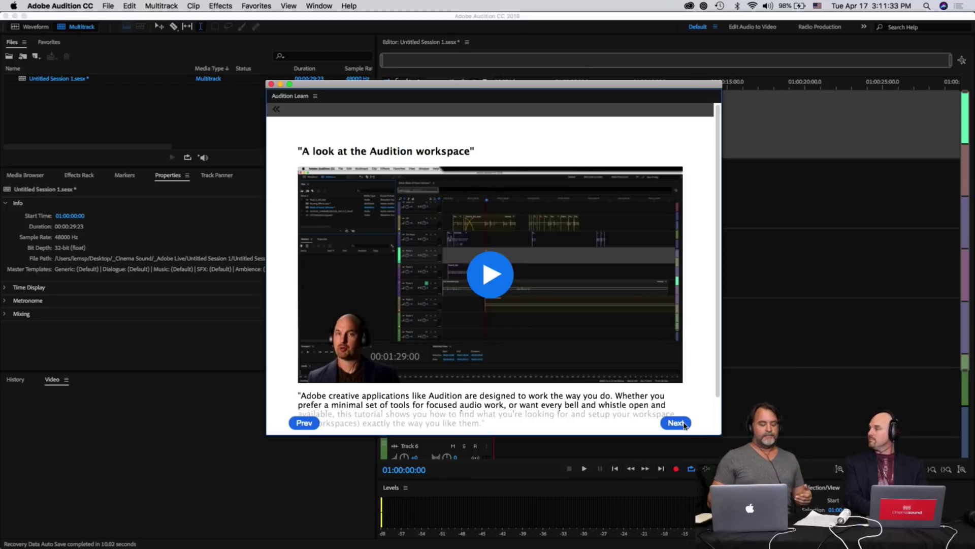
click(676, 422)
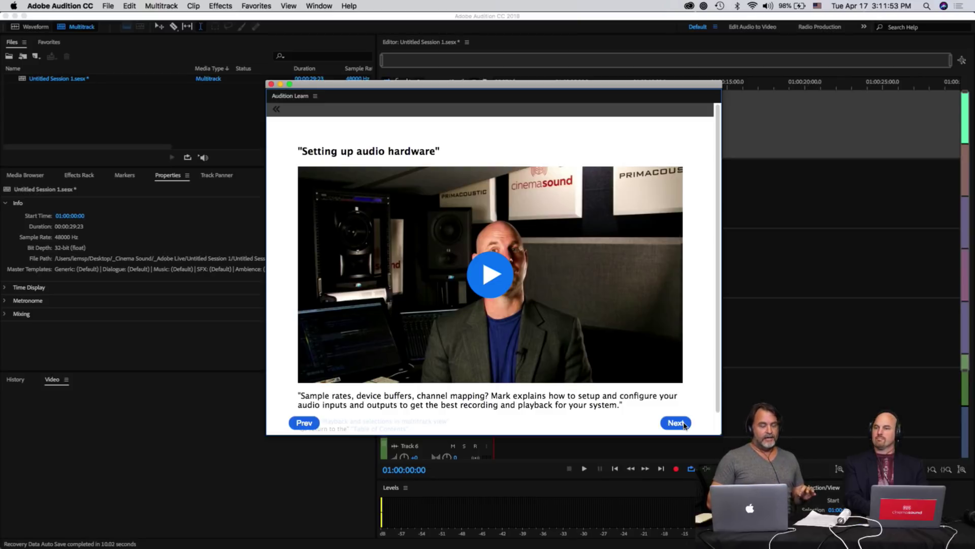
click(683, 424)
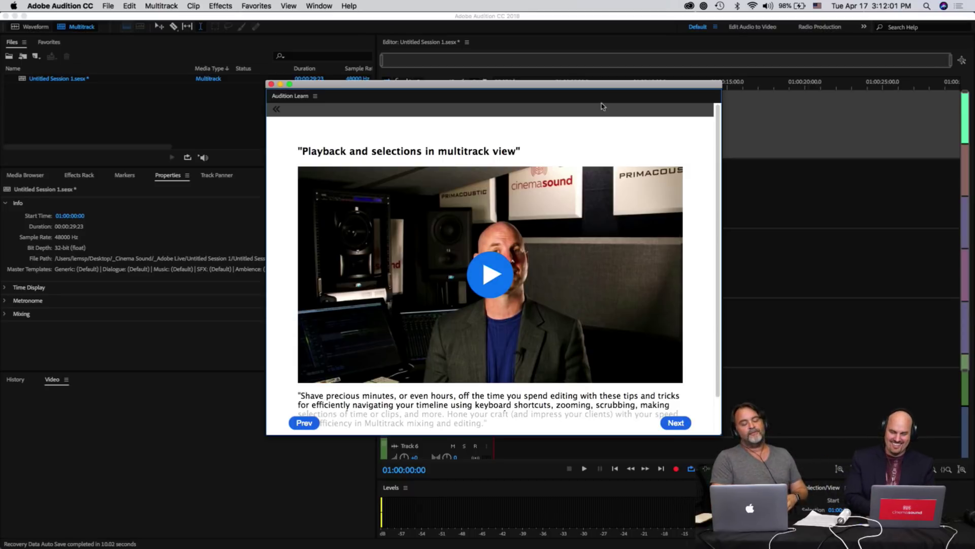
- Exit the video course to the walkthrough overview and check where Audition Learn is listed among the help commands
click(277, 111)
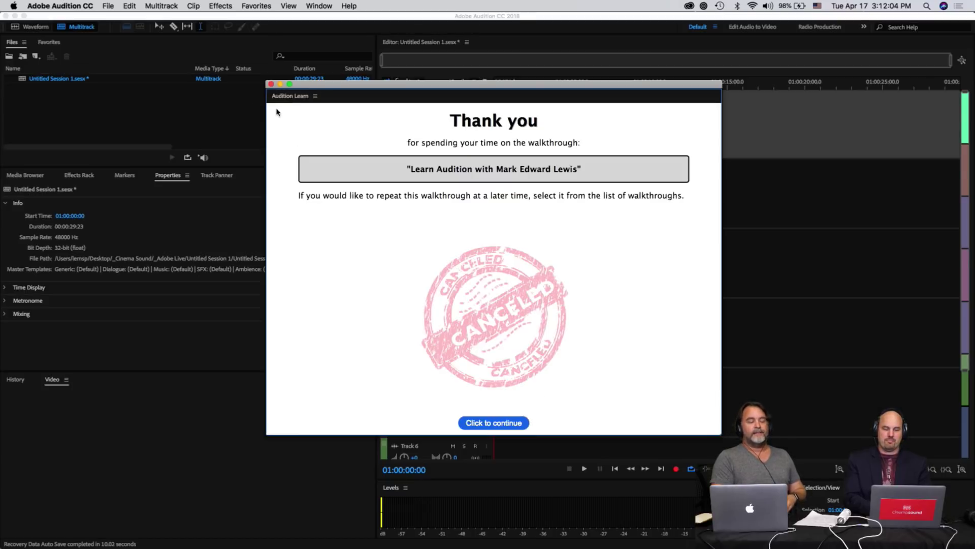
click(492, 425)
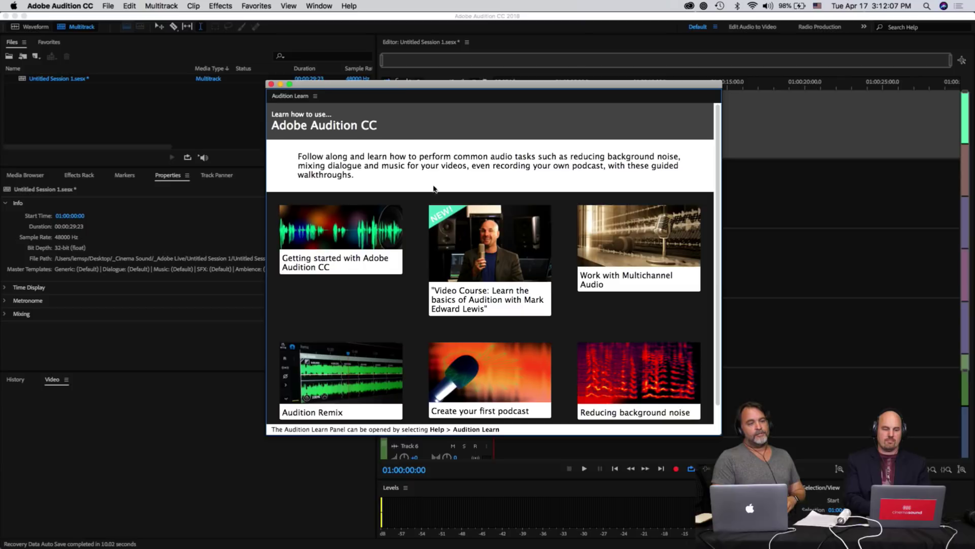
click(349, 7)
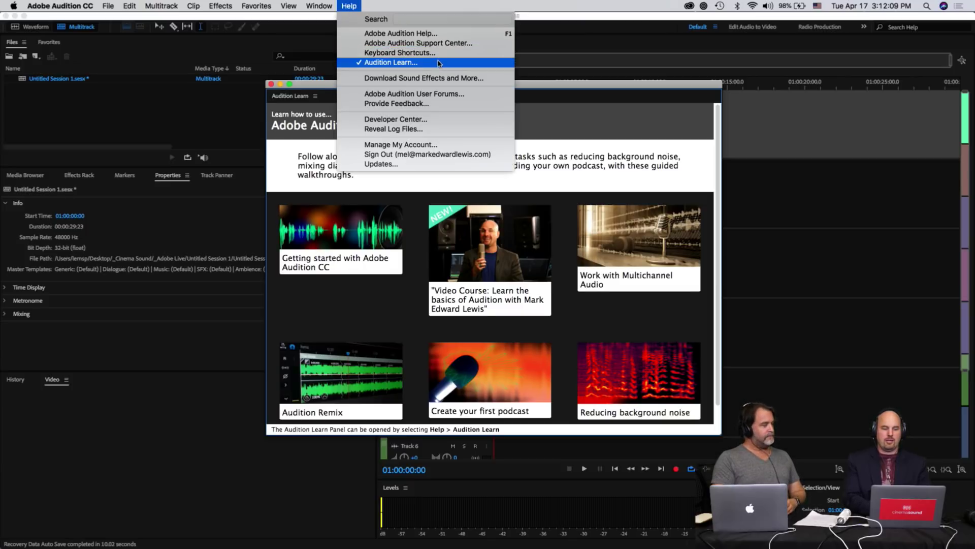
click(590, 87)
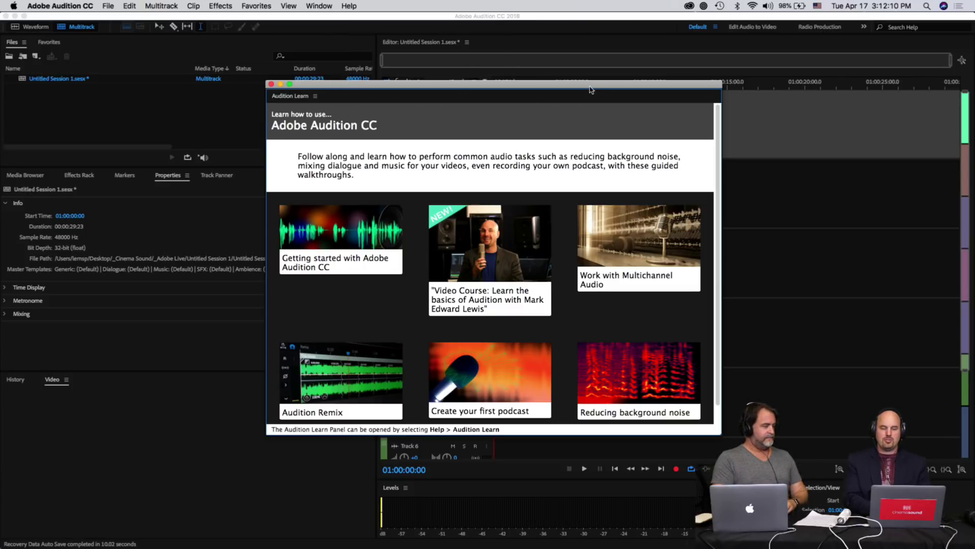
- Close the Audition Learn window and widen the multitrack editor by narrowing the Files and Properties area
click(272, 84)
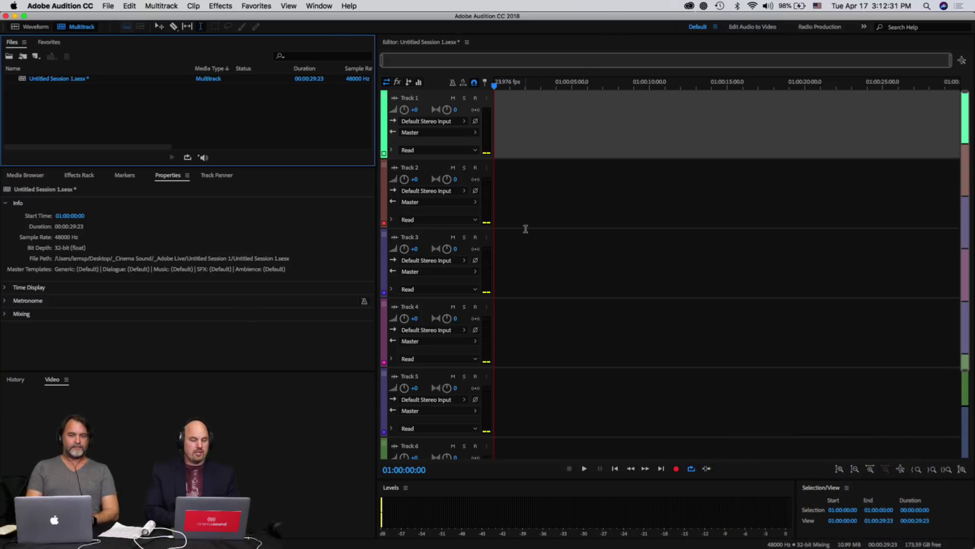
drag(375, 251, 192, 251)
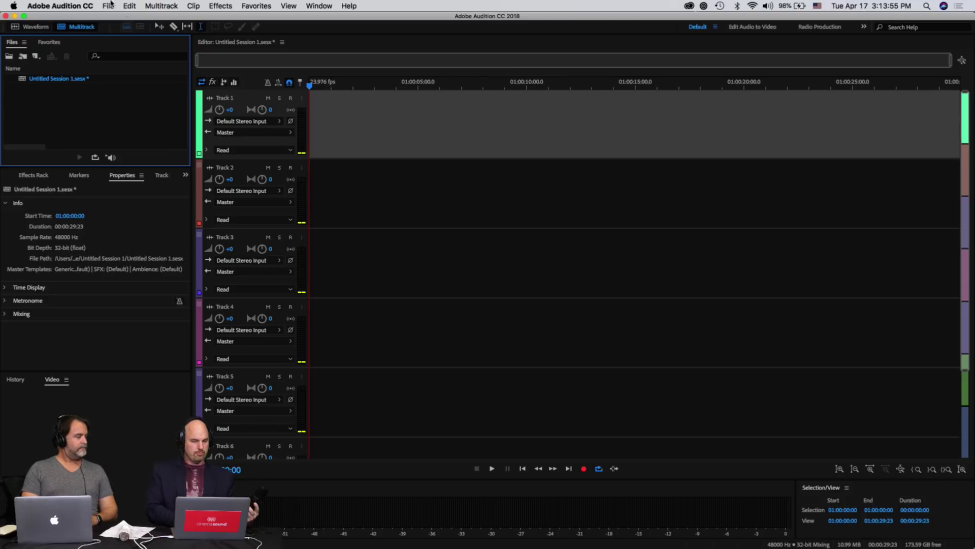
- Open the Audio Hardware preferences and choose Samson G-Track Pro as the default input
click(78, 5)
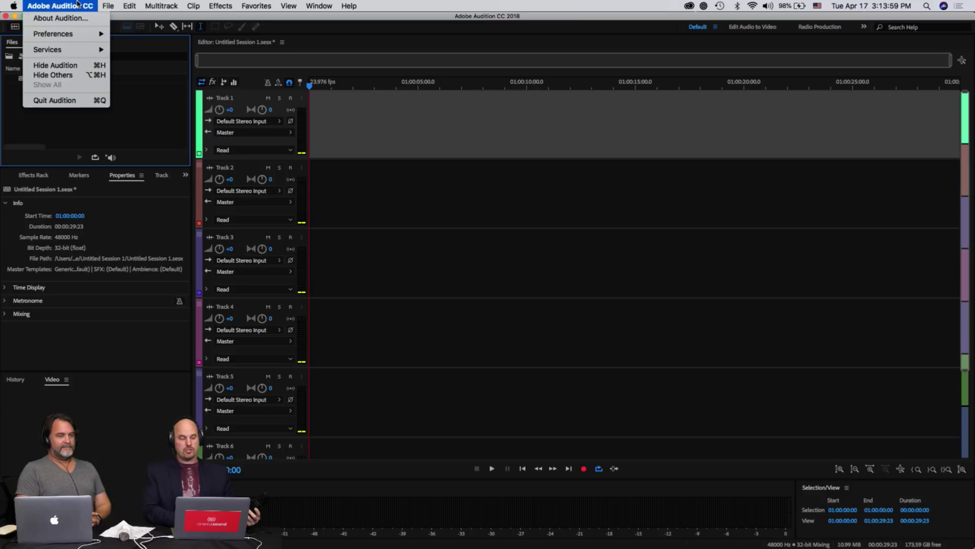
mouse_move(83, 36)
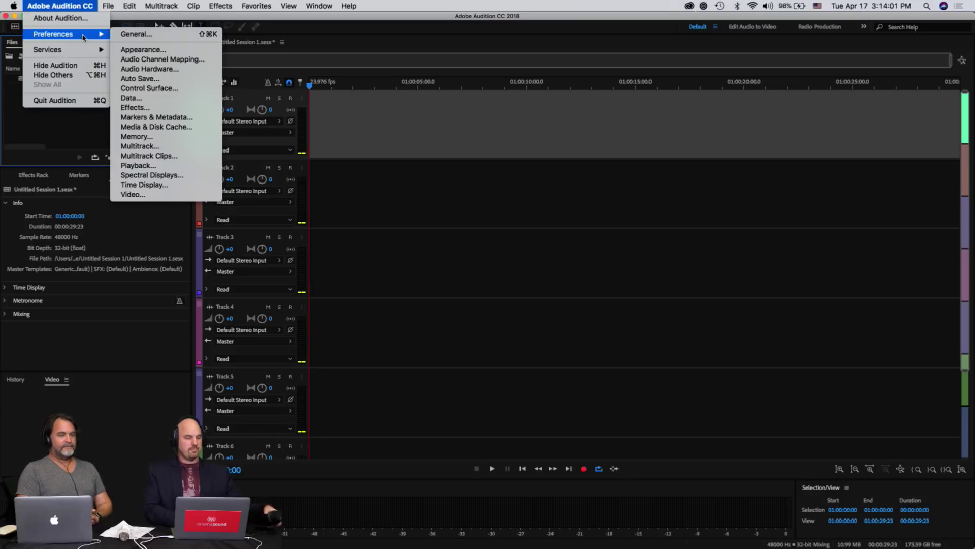
click(140, 70)
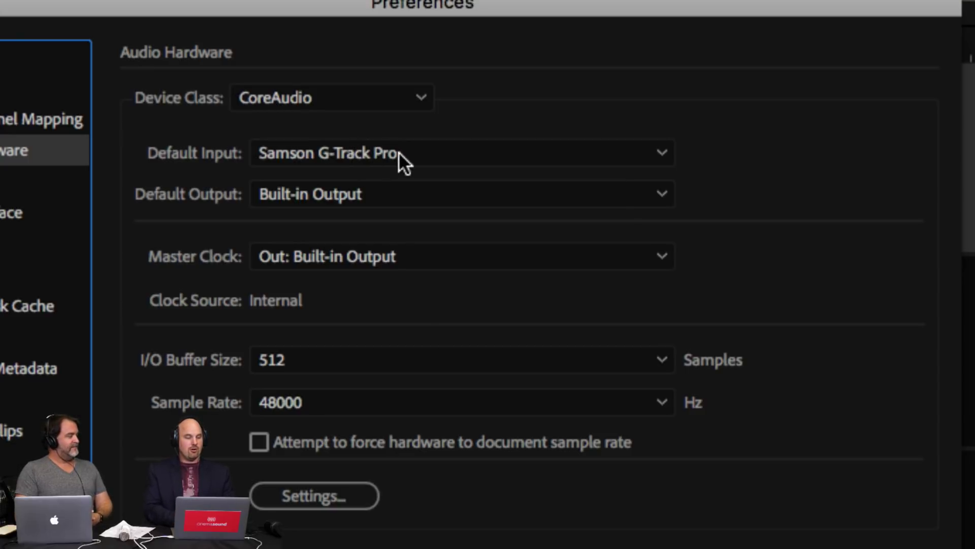
click(326, 151)
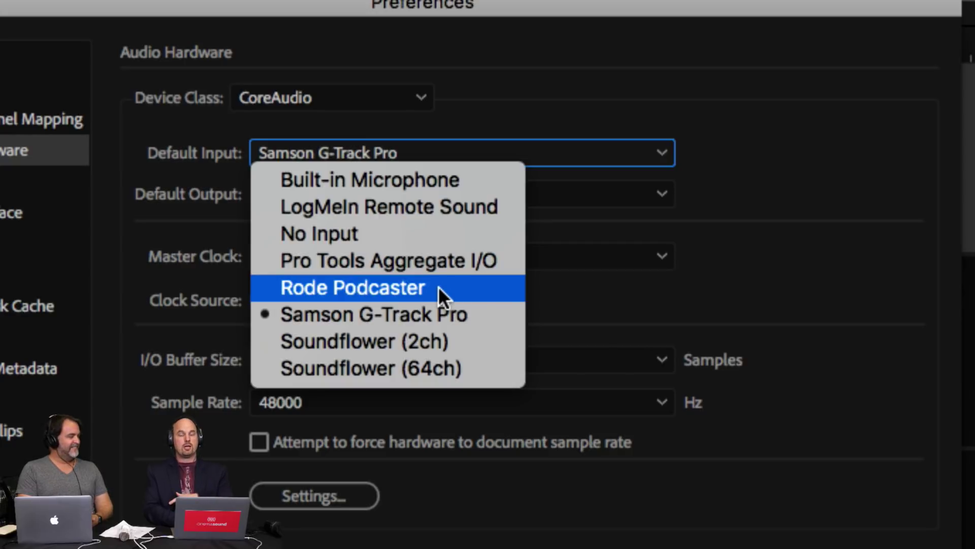
click(452, 314)
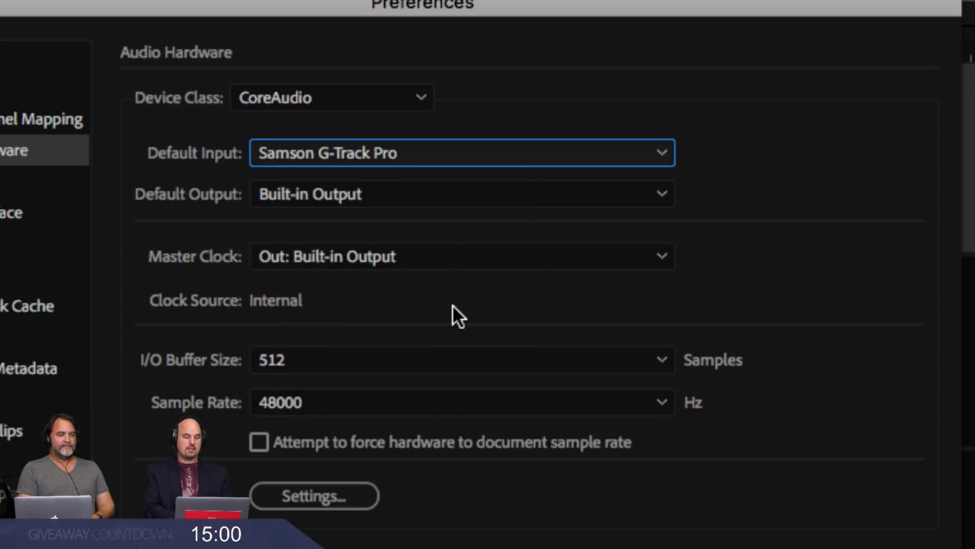
- Review the devices available as default output, keep Built-in Output and close the preferences
click(352, 196)
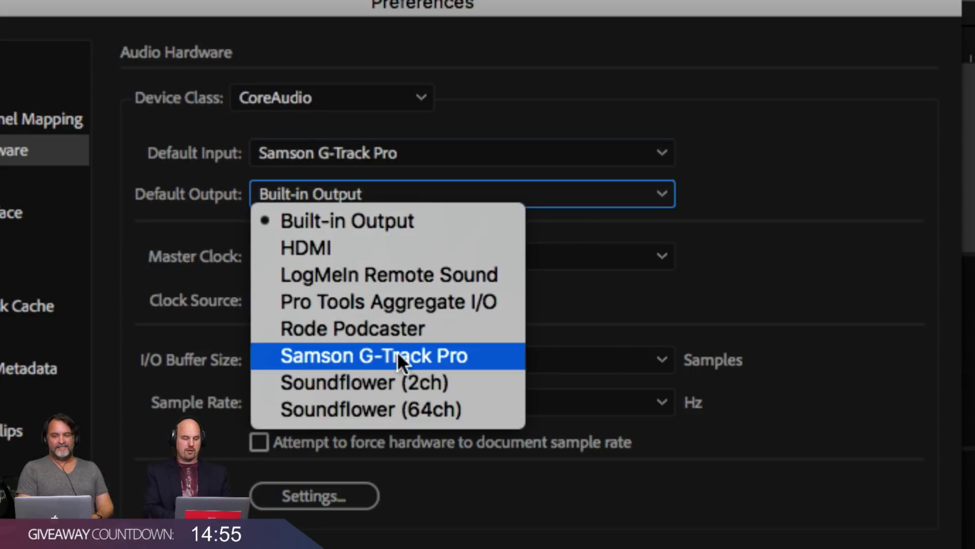
click(479, 122)
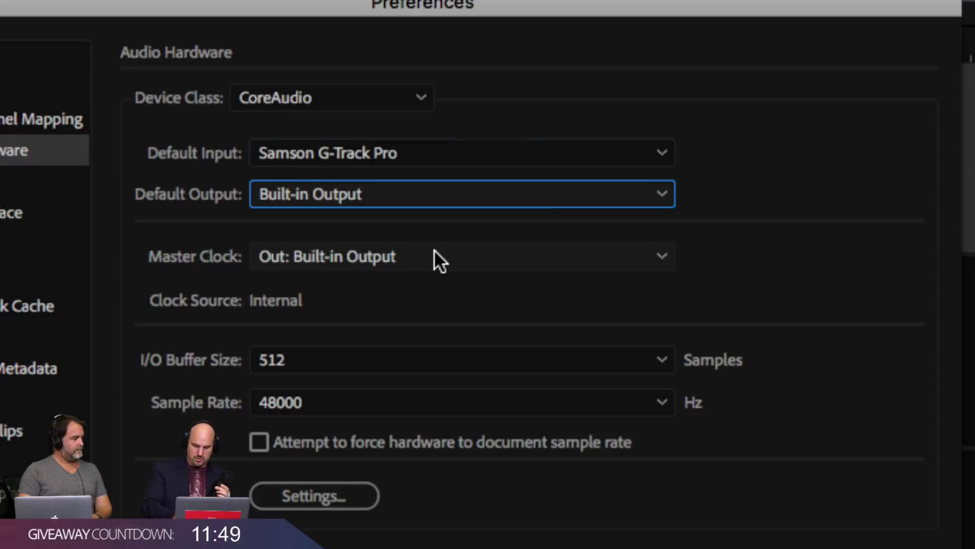
click(533, 359)
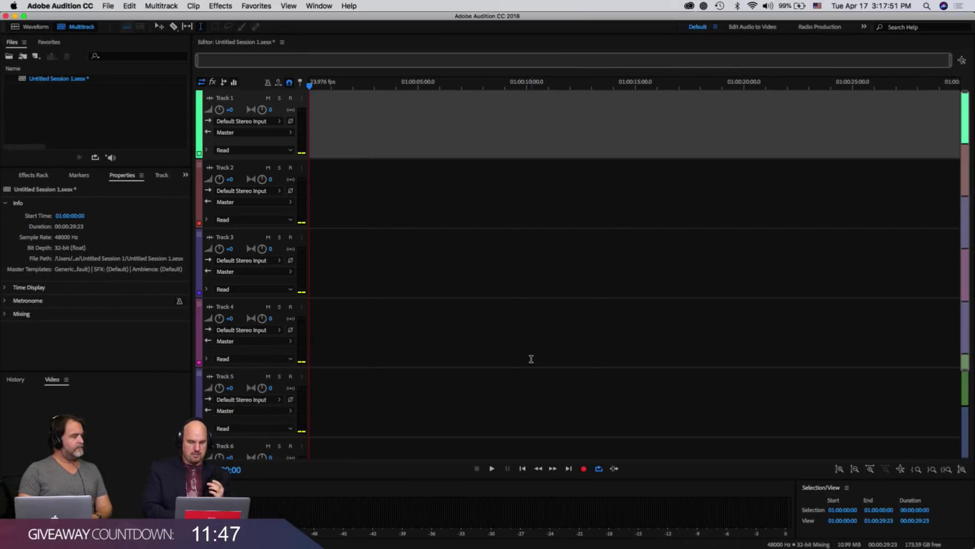
- Arm Track 1 for recording and enable its input monitoring
click(290, 99)
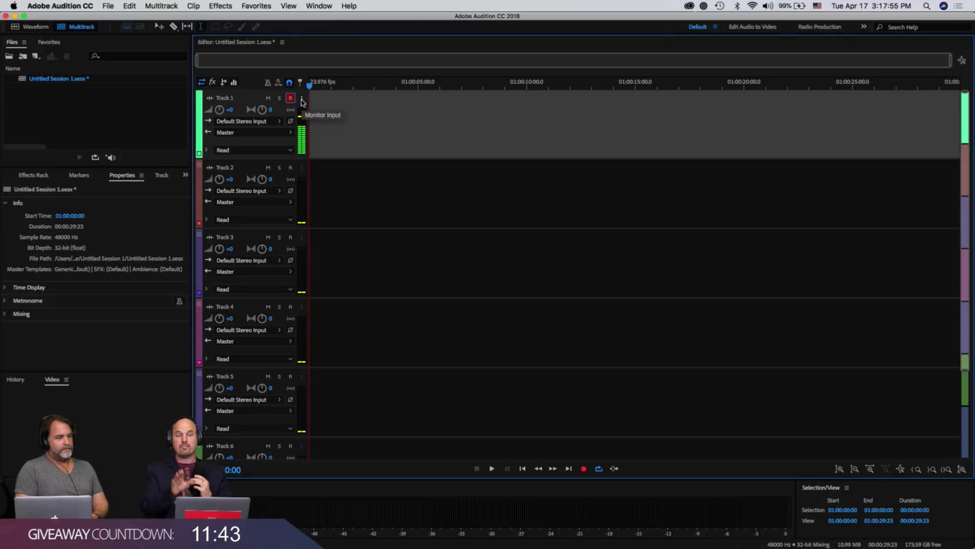
click(302, 99)
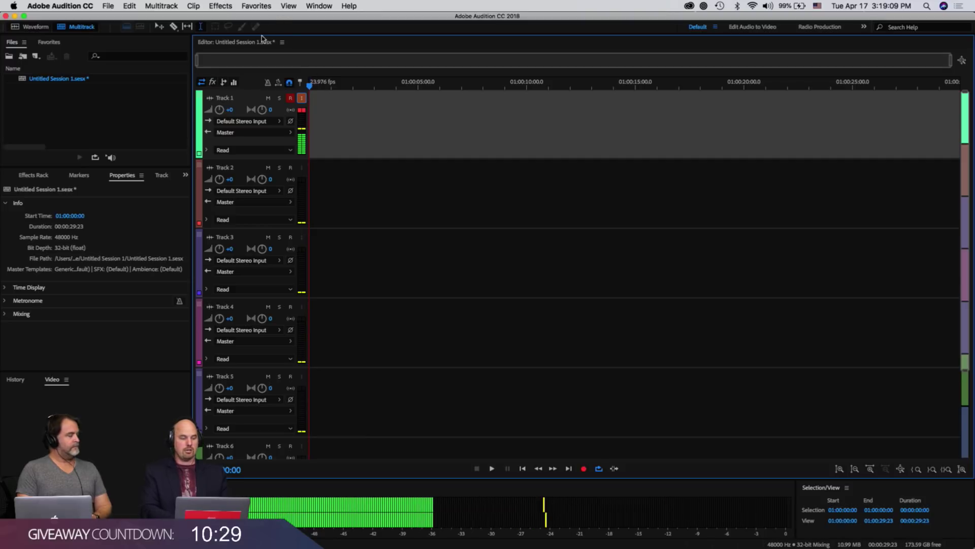
- Turn off input monitoring on Track 1 and disarm the track for recording
click(303, 99)
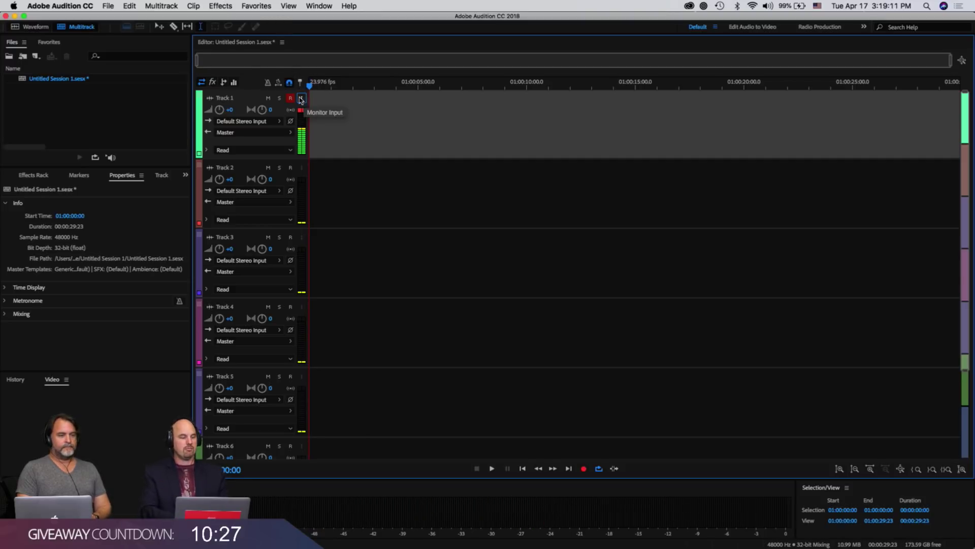
click(290, 98)
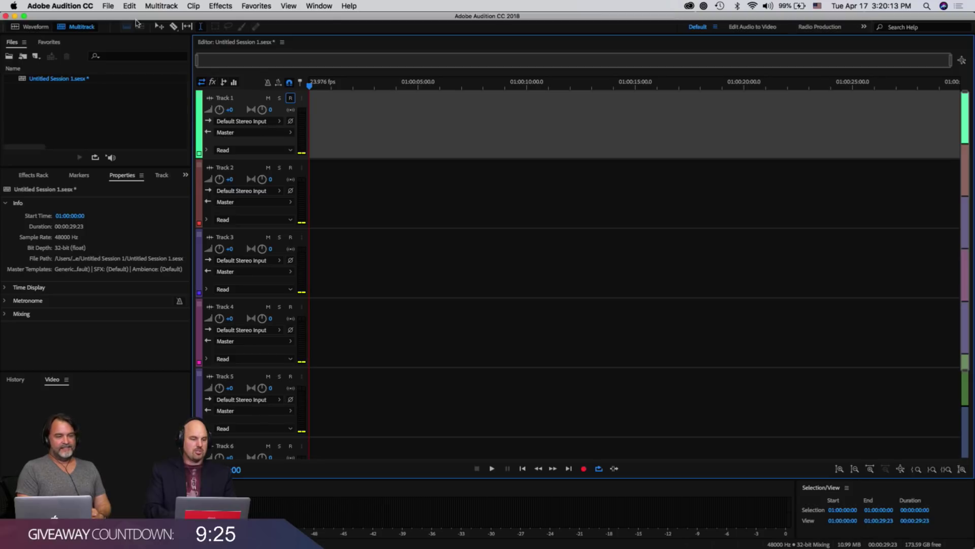
- Open the Audio Hardware preferences, review the device, buffer size and sample rate settings, and close them
click(80, 7)
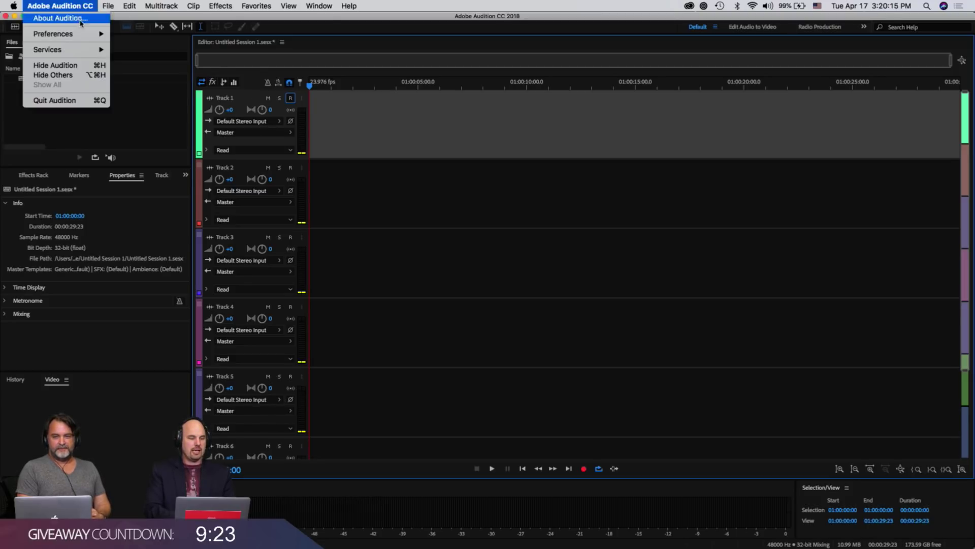
mouse_move(85, 34)
click(174, 72)
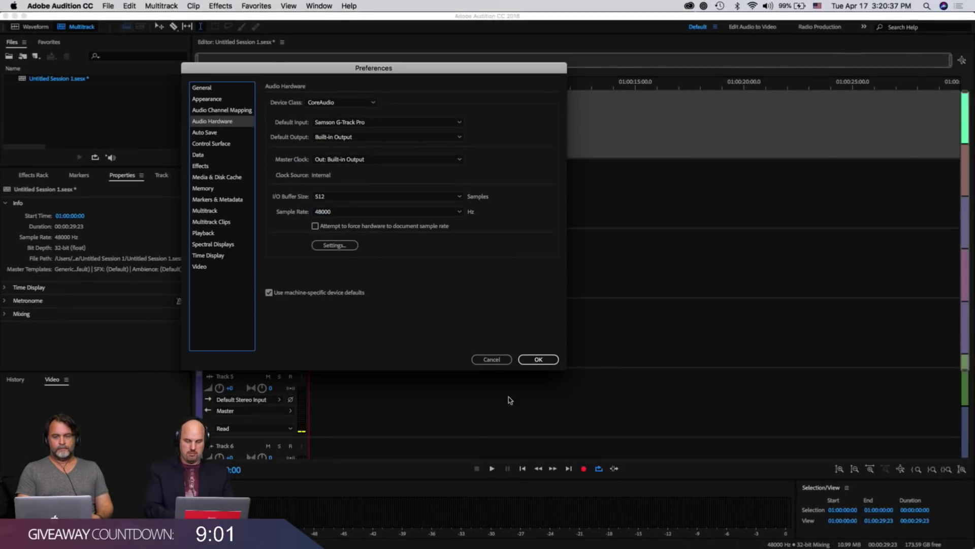
click(532, 357)
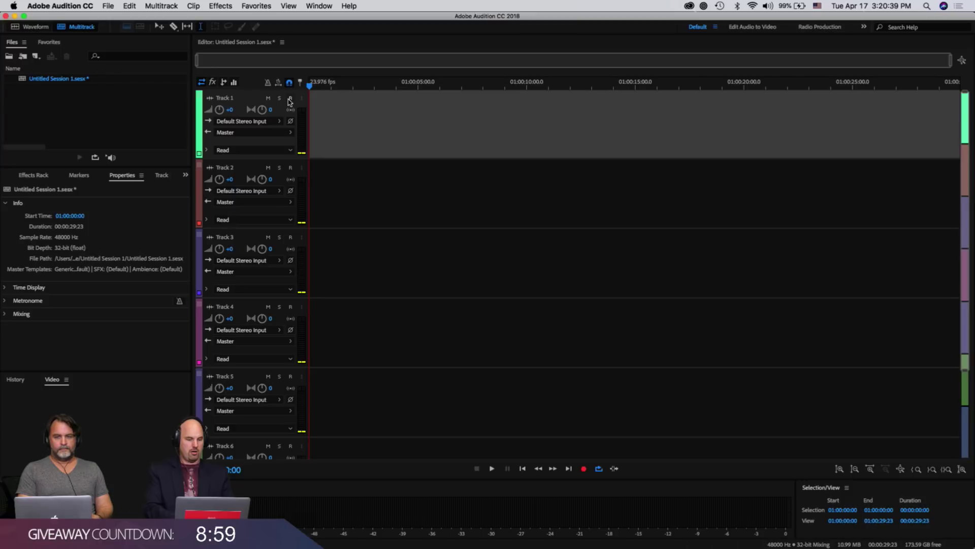
- Arm Track 1 for recording again with input monitoring on
click(290, 98)
click(301, 98)
- In the Audio Hardware preferences, try I/O buffer sizes of 32 and 4096 samples
click(60, 6)
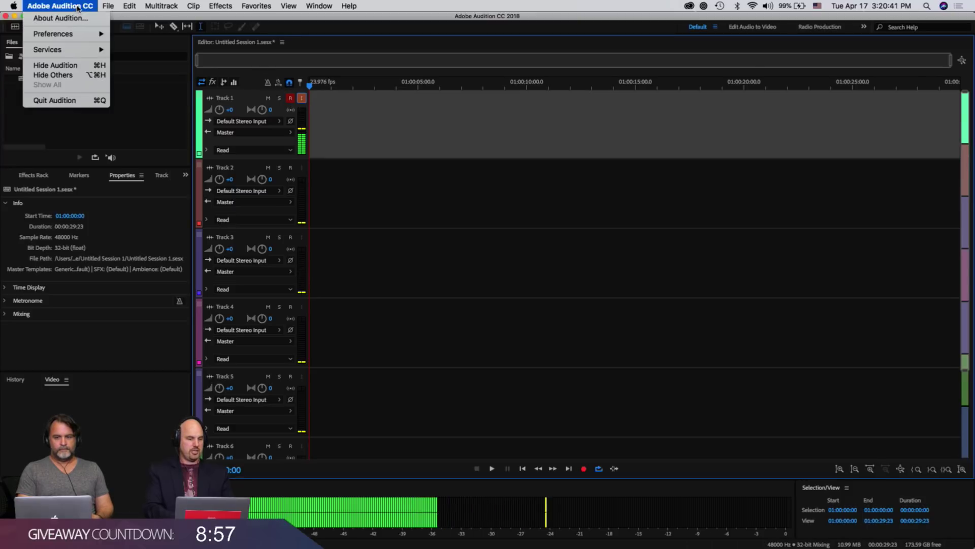
mouse_move(56, 34)
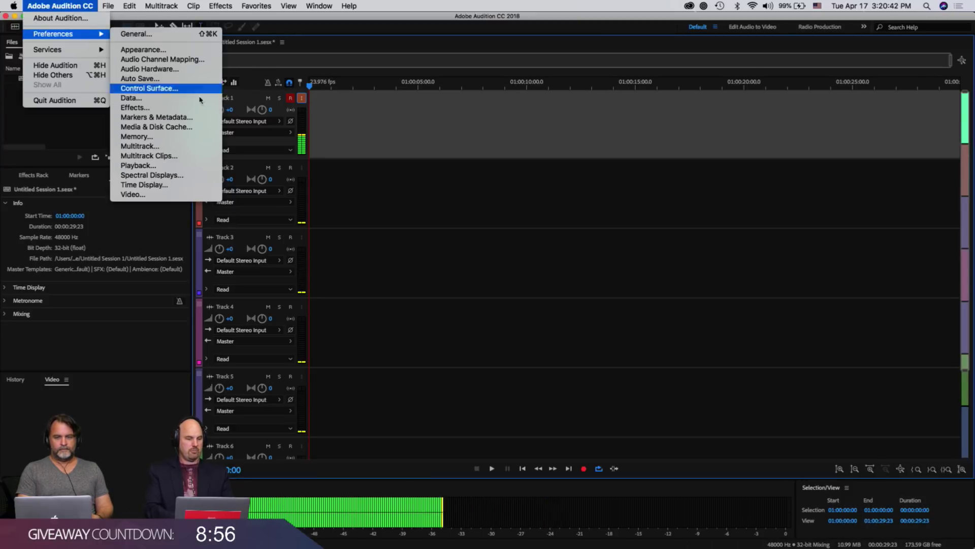
click(188, 69)
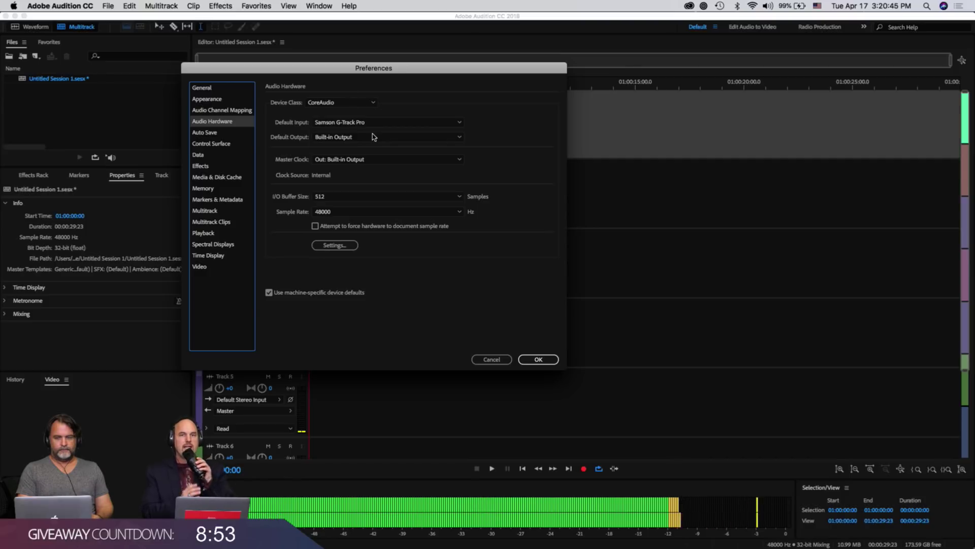
click(358, 197)
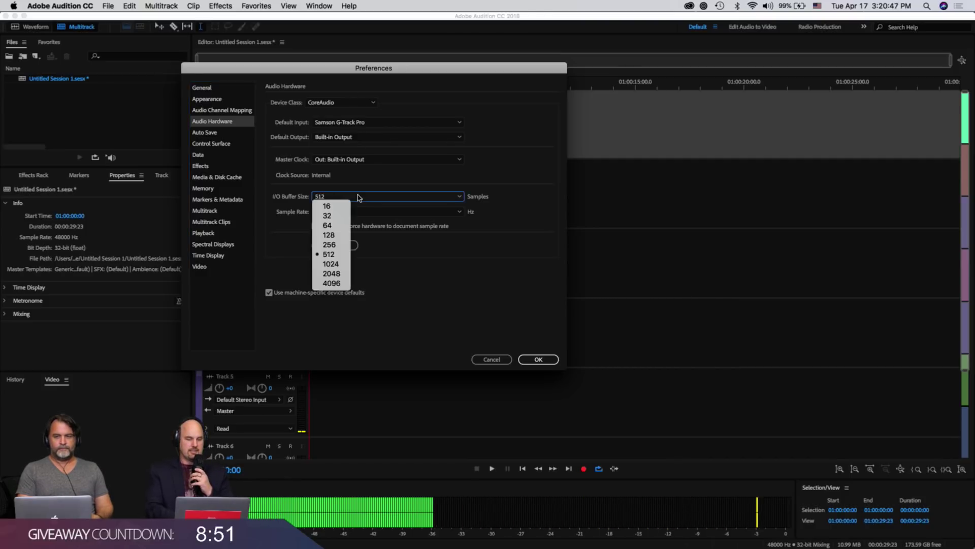
click(349, 216)
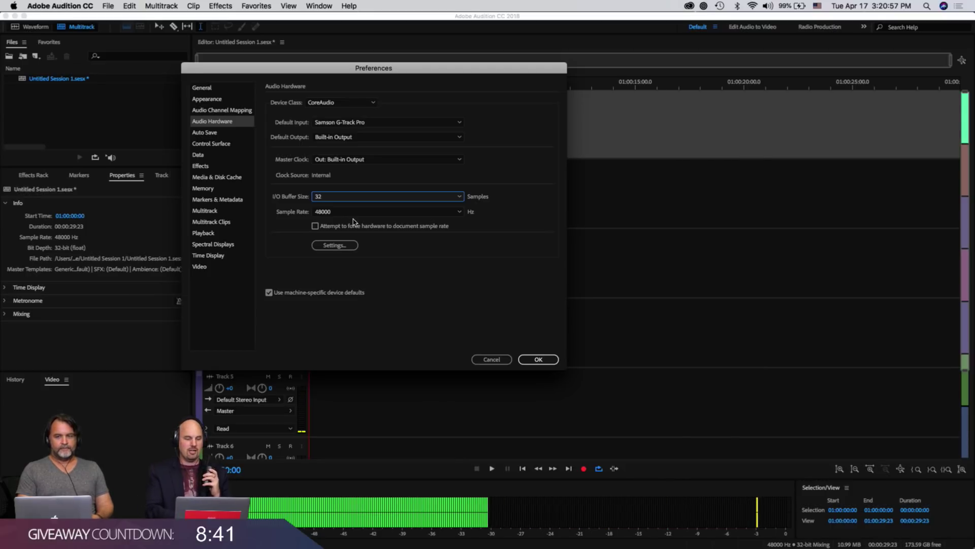
click(393, 198)
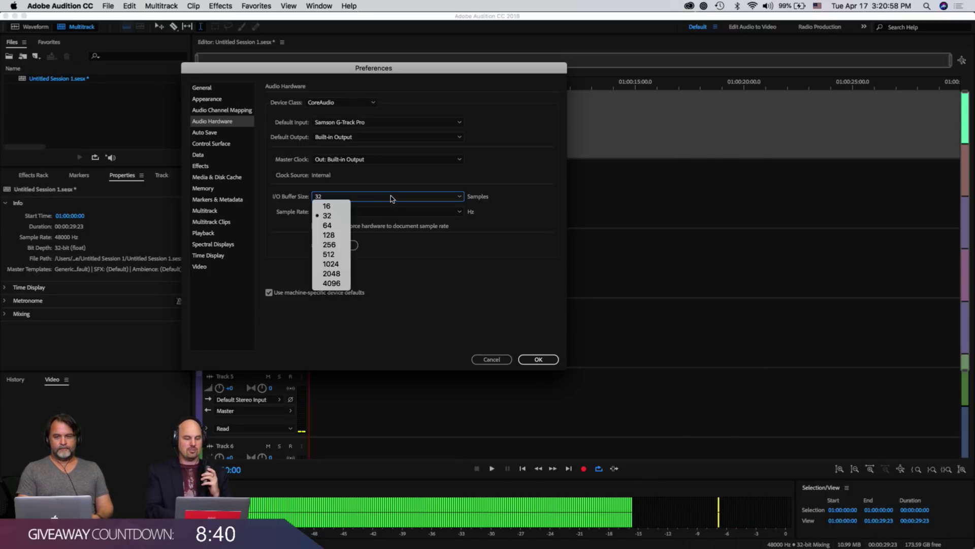
click(338, 284)
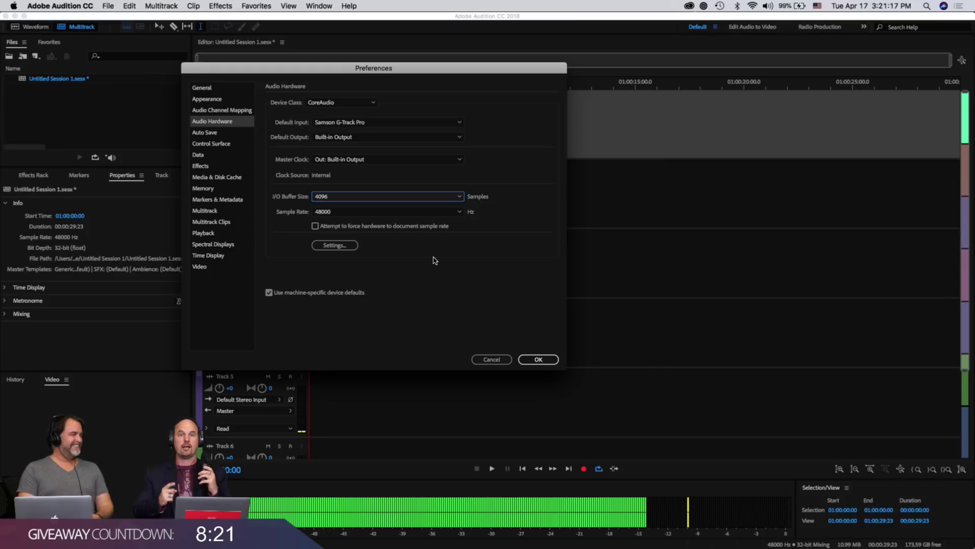
- Set the I/O buffer size back to 512 samples and confirm the preferences
click(402, 198)
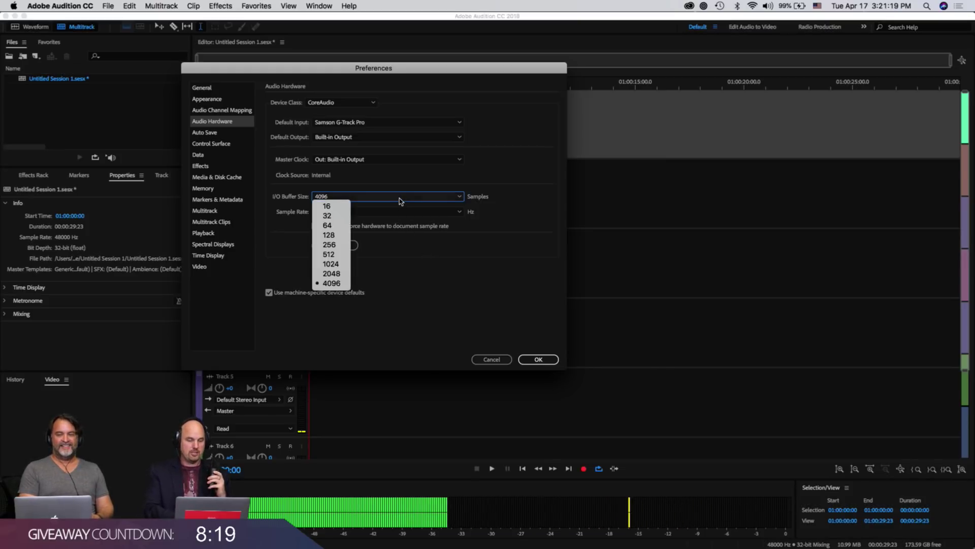
click(335, 254)
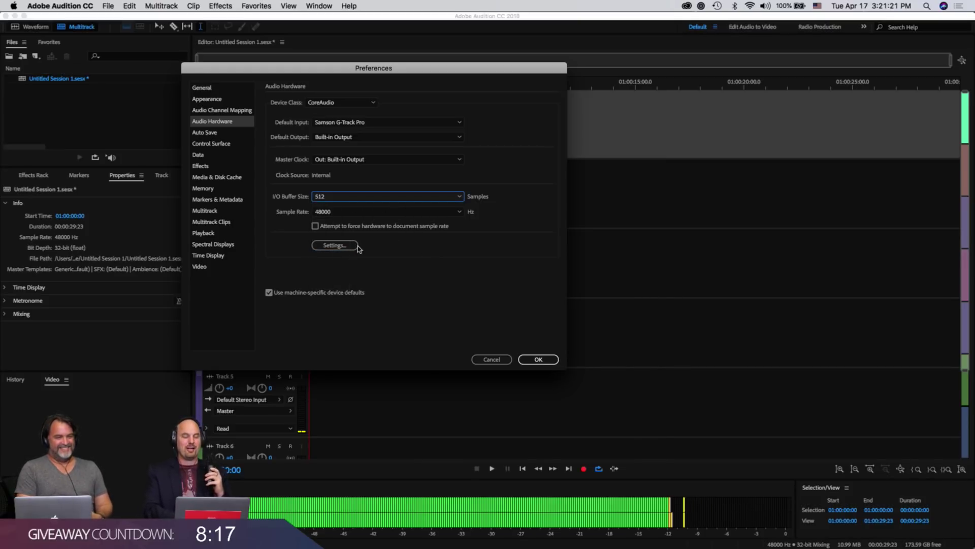
click(541, 358)
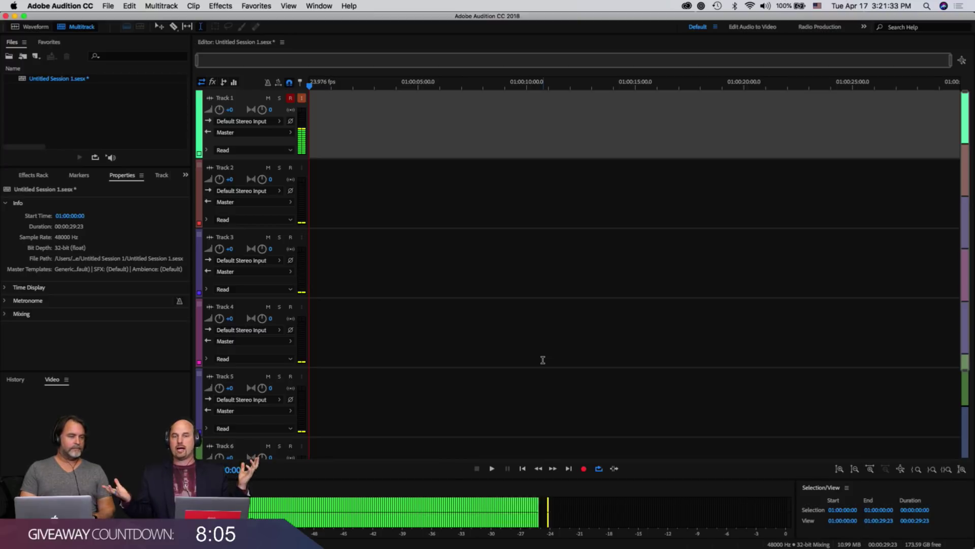
- Disarm Track 1 and demonstrate its mute, solo and record-arm states by switching each on and off
click(290, 98)
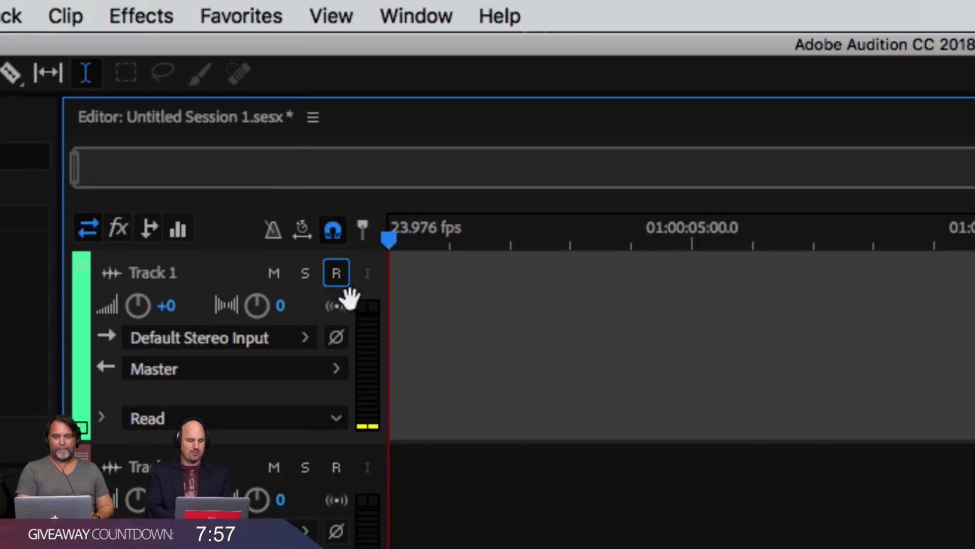
click(272, 272)
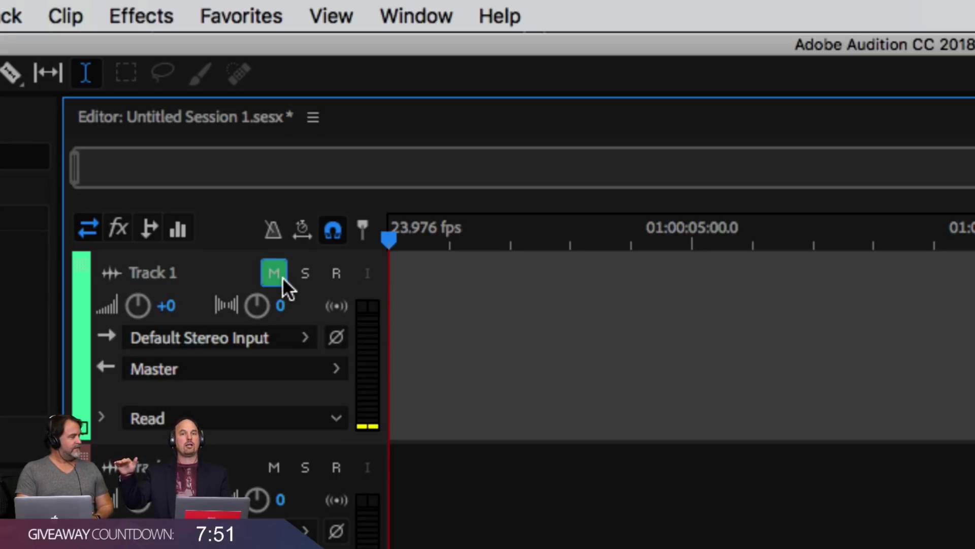
click(282, 276)
click(303, 276)
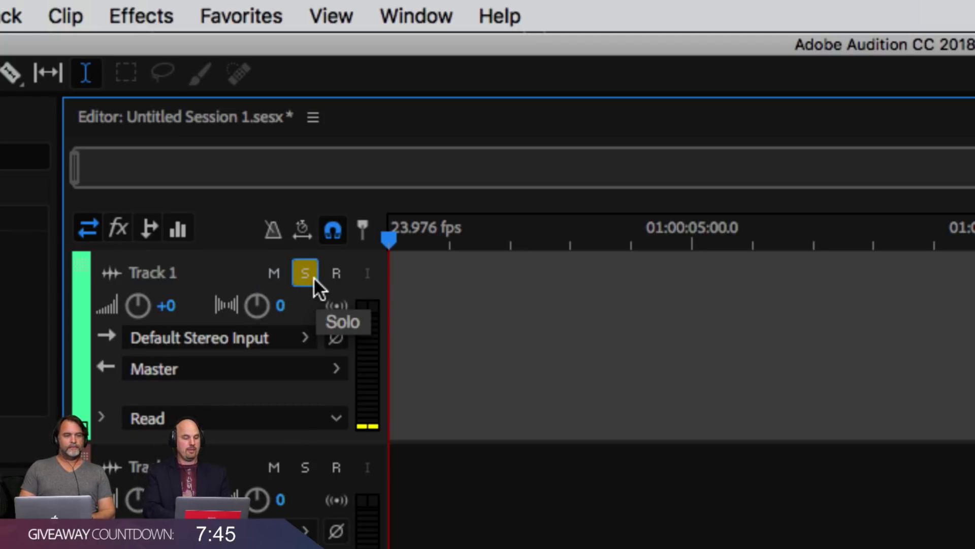
click(312, 276)
click(334, 274)
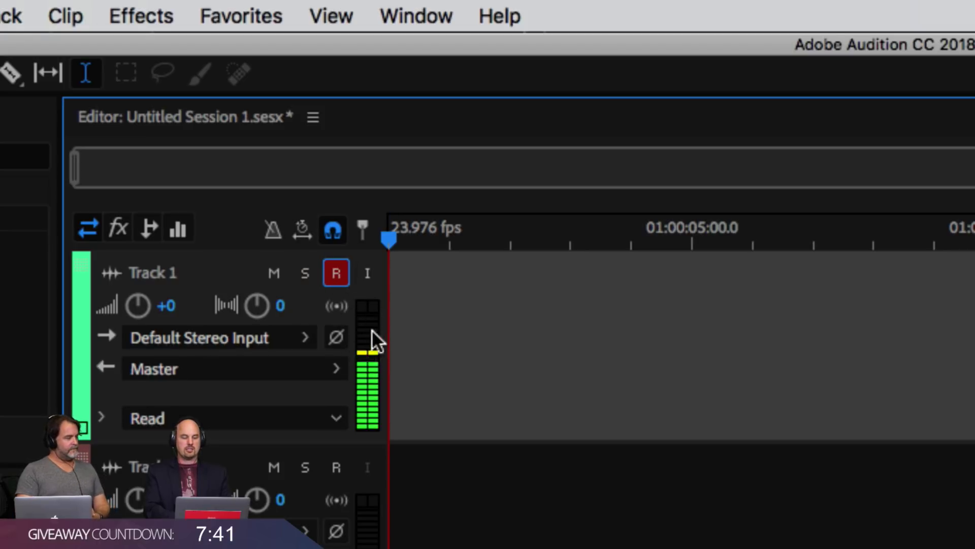
click(334, 272)
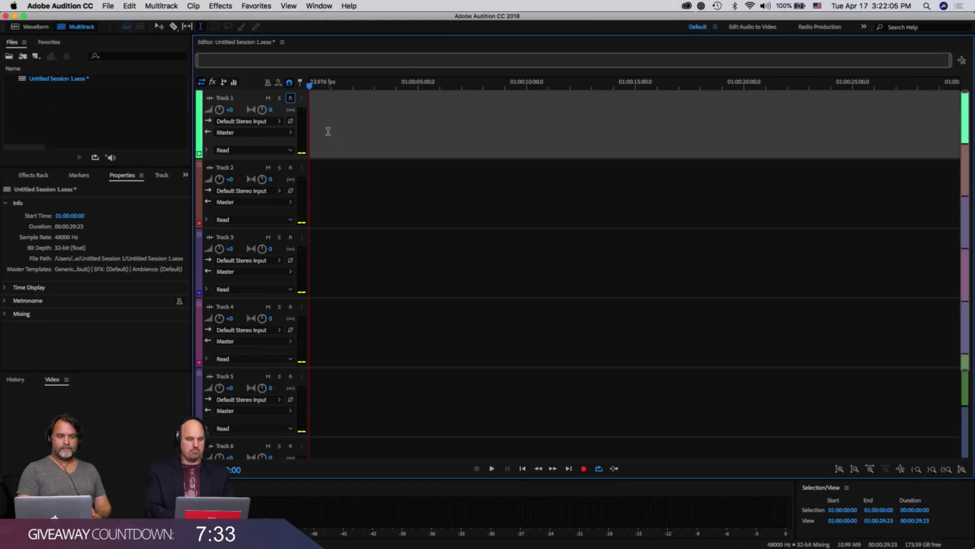
- Add a mono audio track below Track 1
click(155, 5)
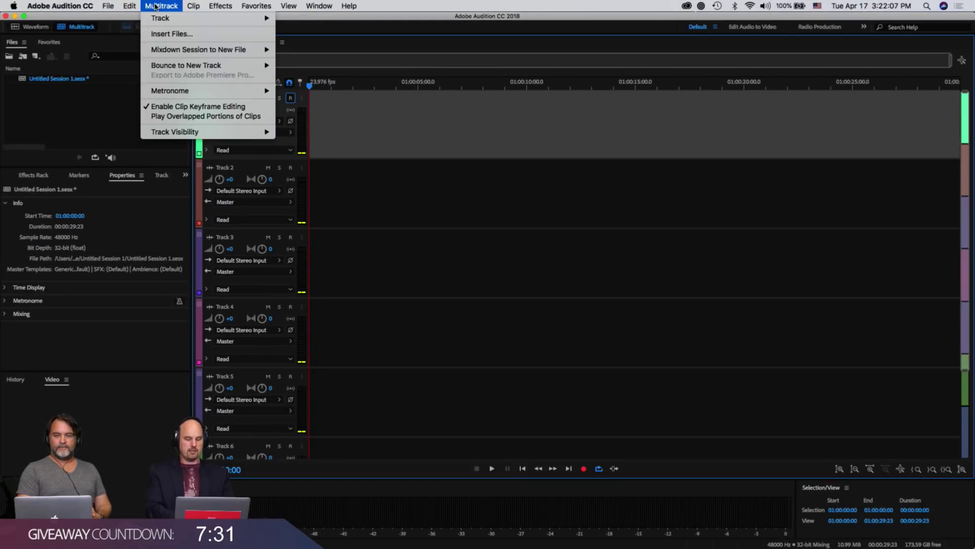
mouse_move(164, 18)
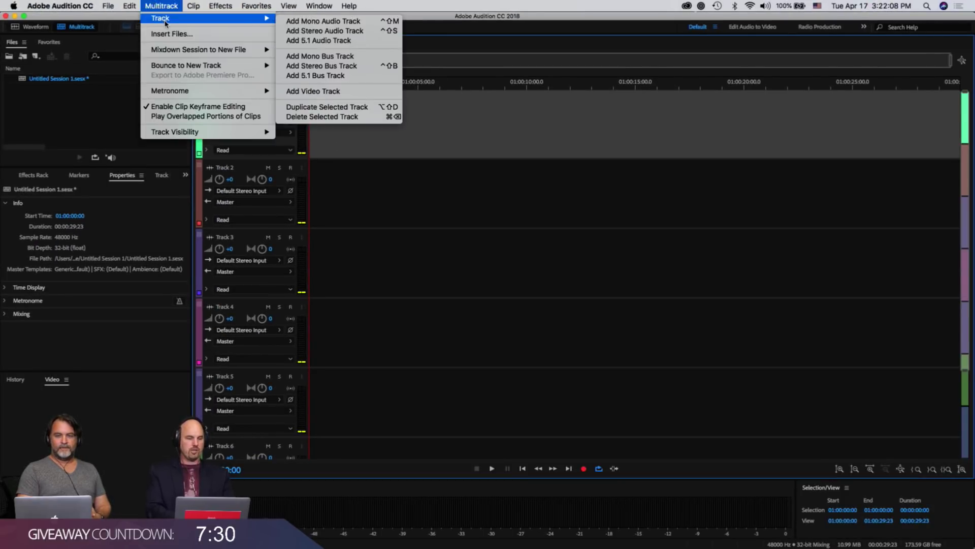
click(347, 25)
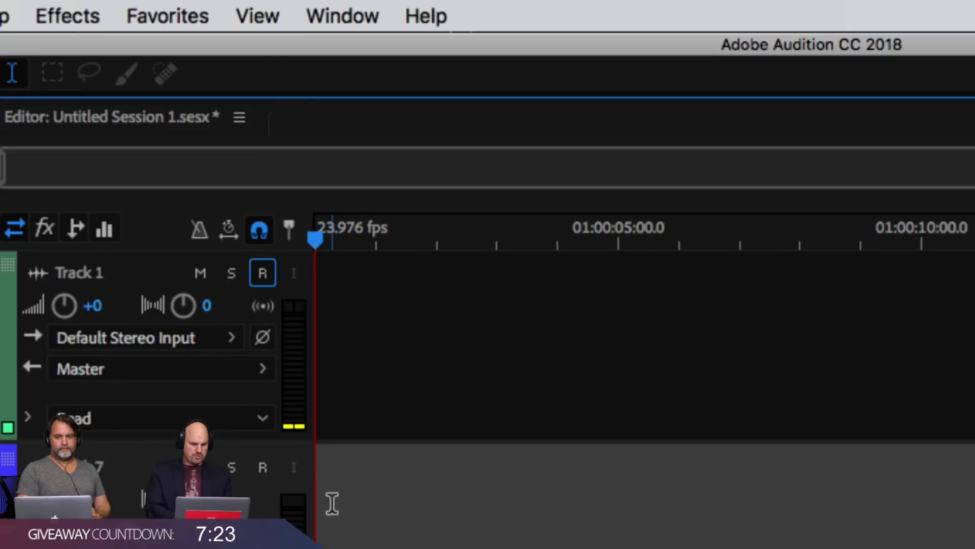
scroll(297, 509, down, 2)
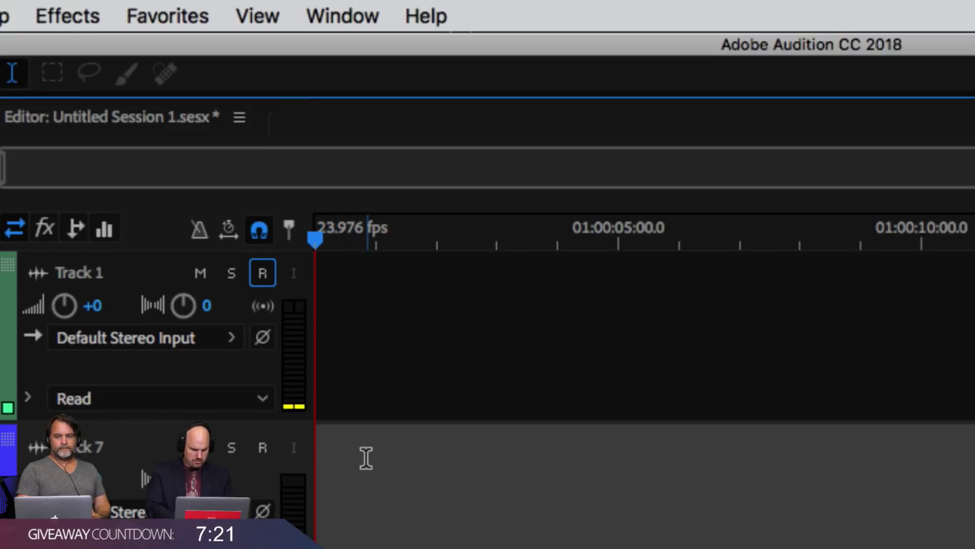
scroll(366, 457, down, 3)
scroll(365, 457, up, 1)
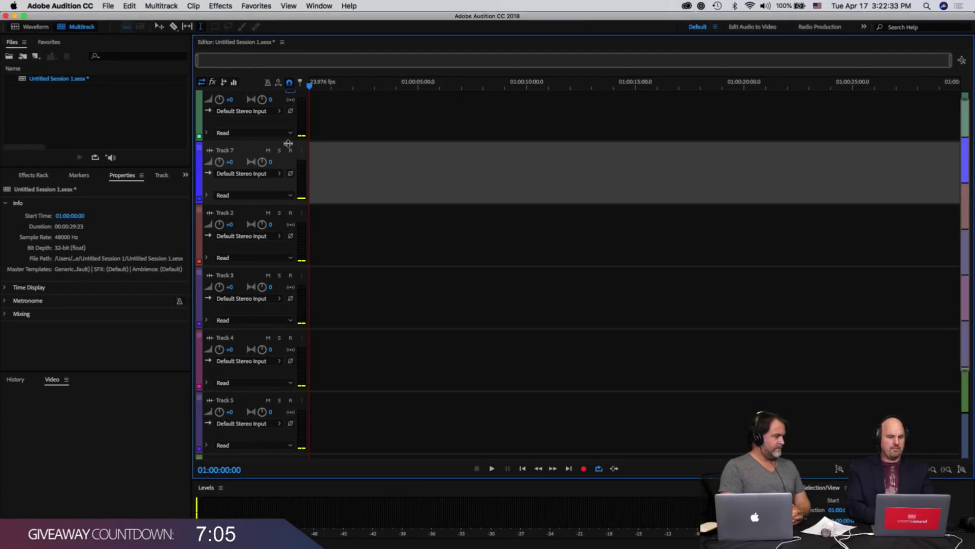
- Arm the new mono track for recording and test its input monitoring, leaving monitoring off
click(291, 150)
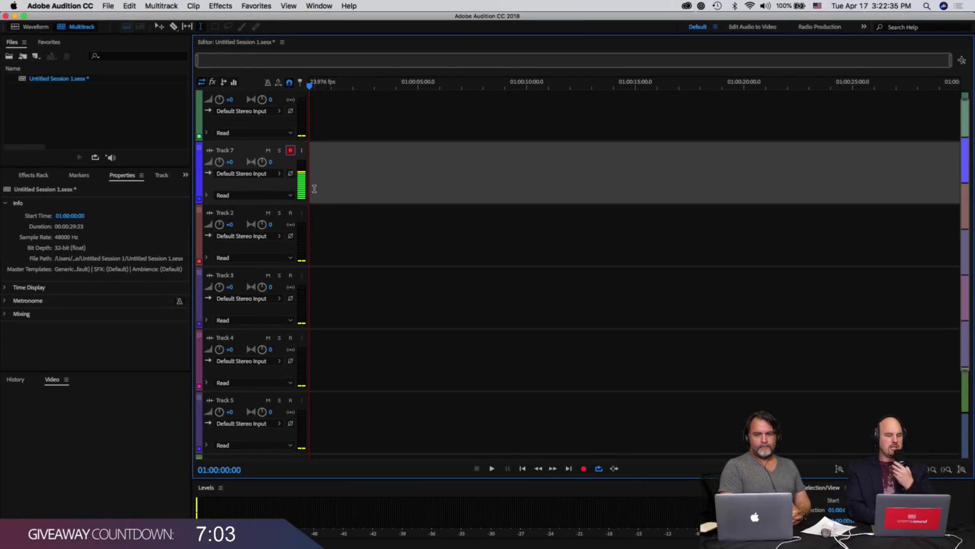
scroll(315, 188, up, 1)
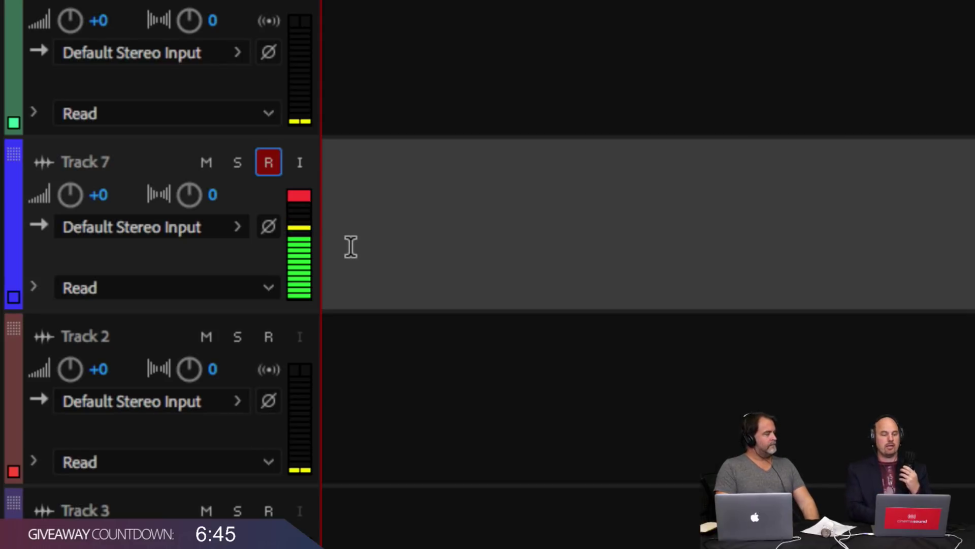
click(300, 162)
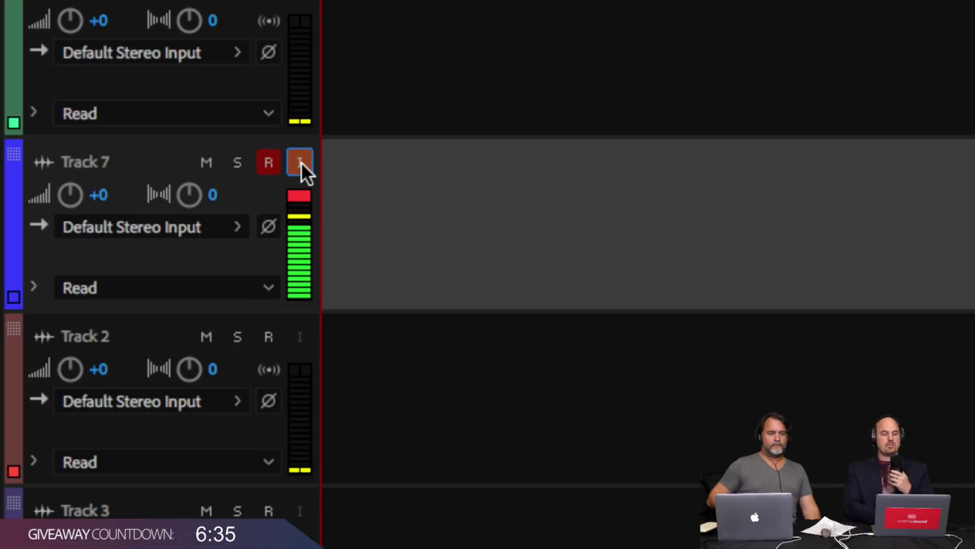
click(300, 163)
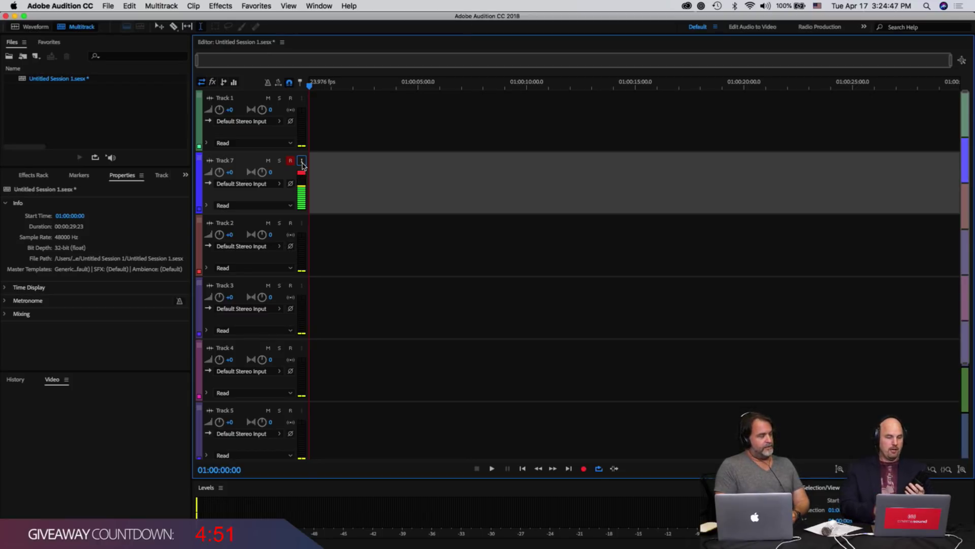
click(302, 161)
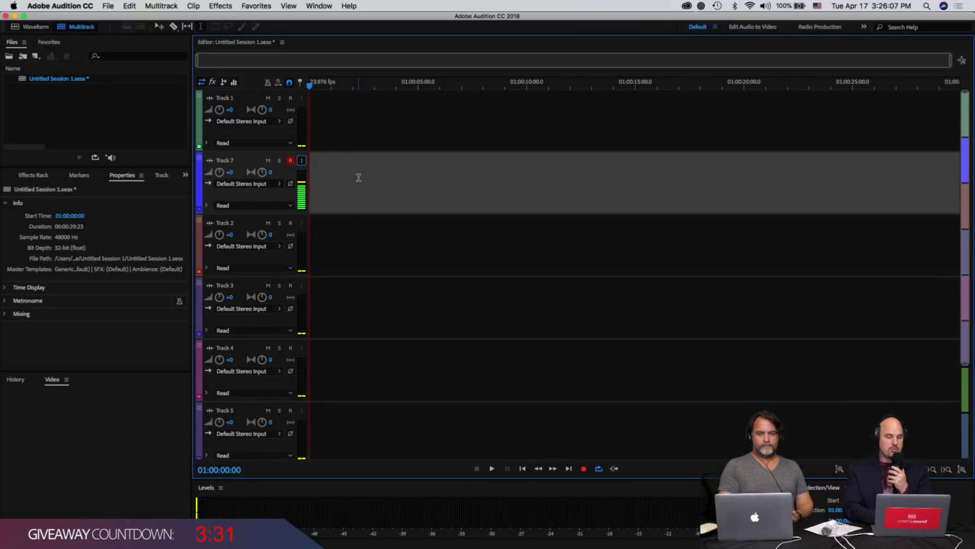
- Record a microphone take of about 41 seconds on the armed mono track, starting at 01:00:00:00
click(584, 469)
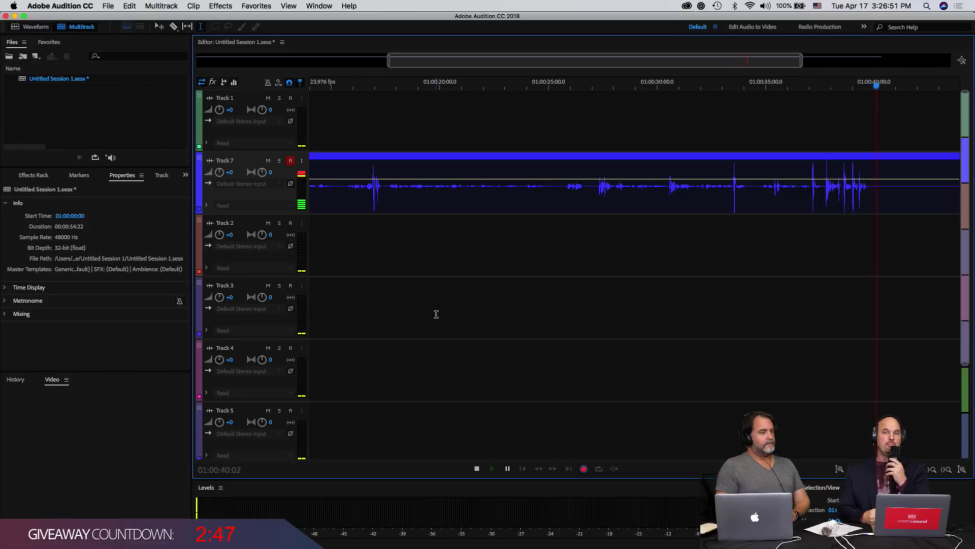
key(space)
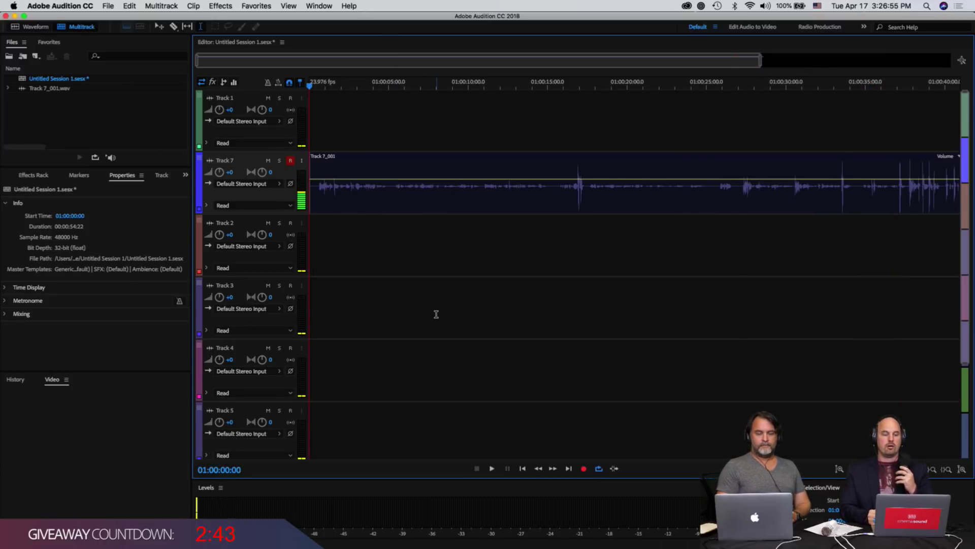
- Disarm the mono track and play back about the first ten seconds of the recorded clip
click(291, 161)
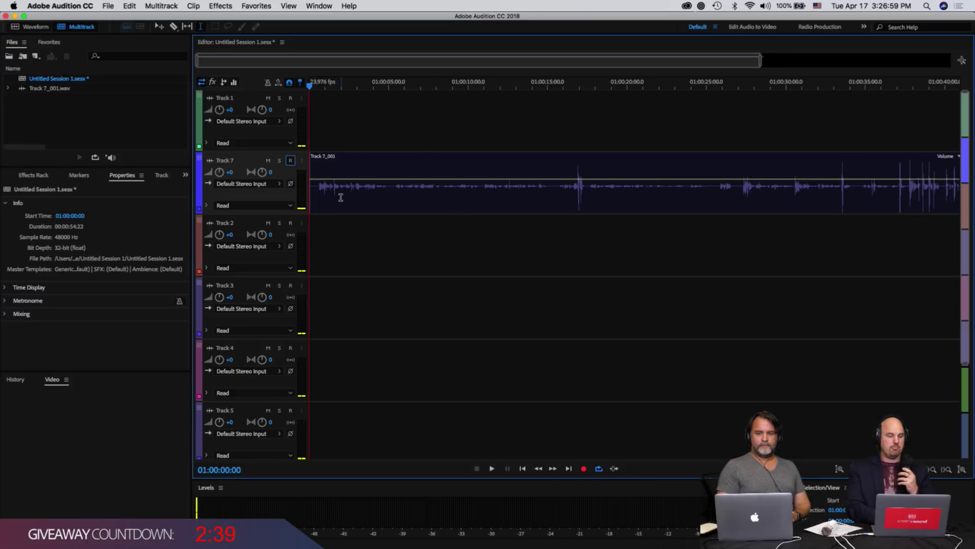
key(space)
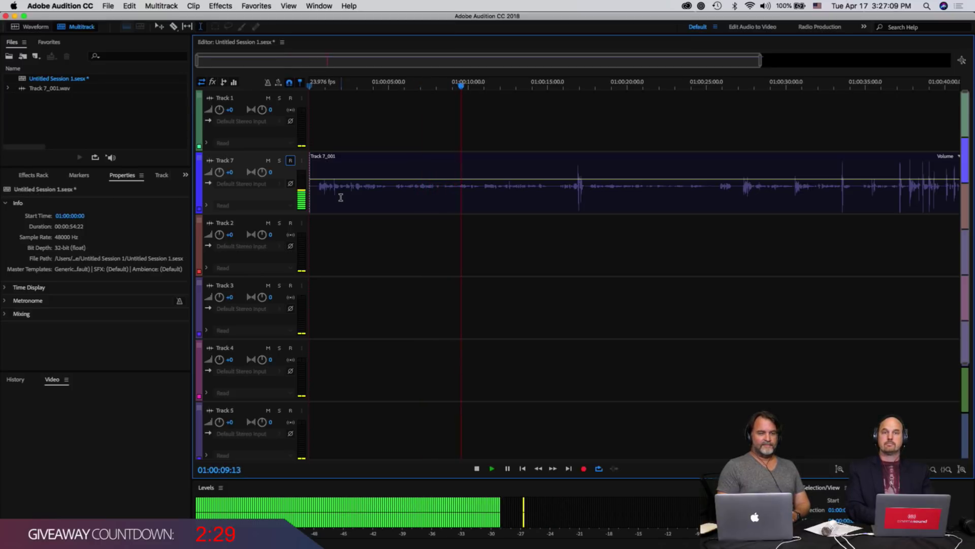
key(space)
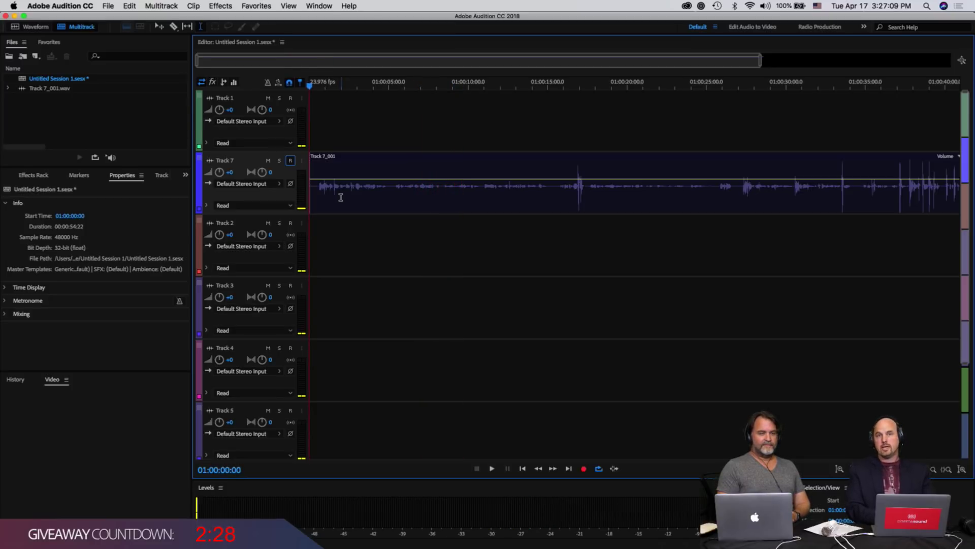
- Play back a few seconds of the Track 7 clip starting at 01:00:36:10
click(886, 174)
key(space)
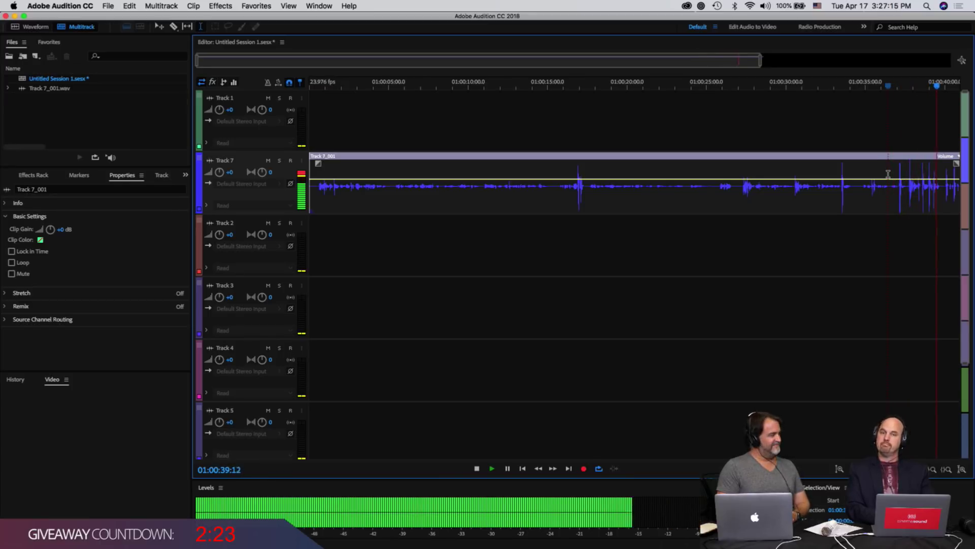
key(space)
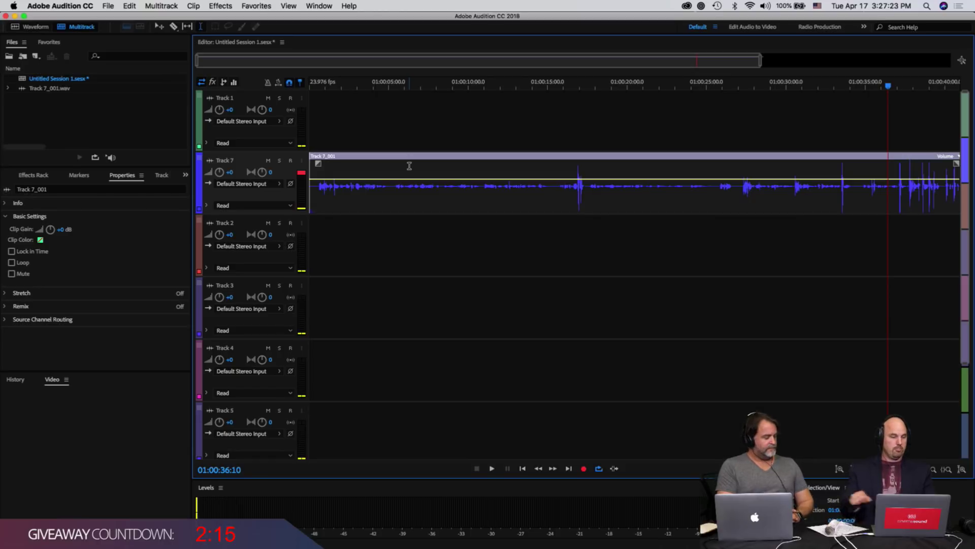
- Change the default audio input in the audio hardware preferences to Rode Podcaster
click(71, 6)
mouse_move(80, 35)
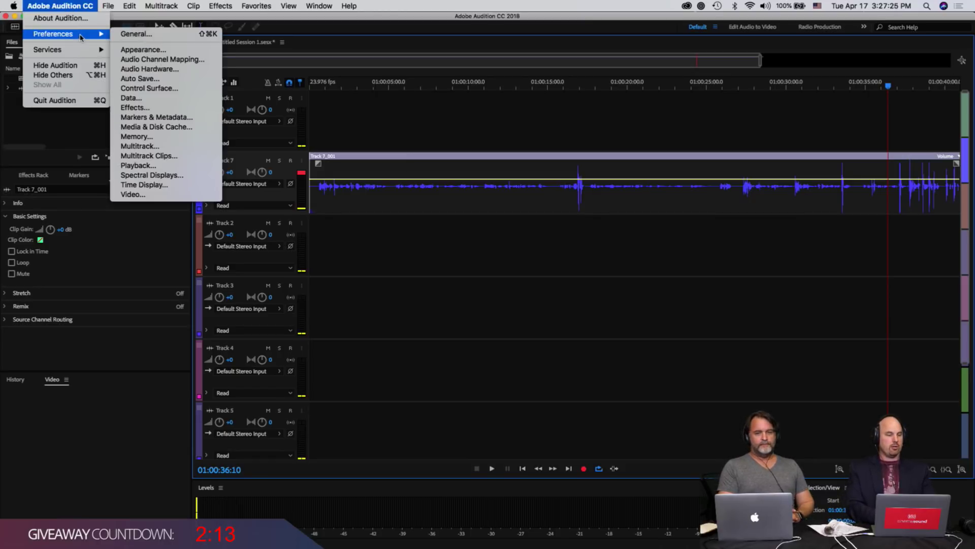
click(176, 69)
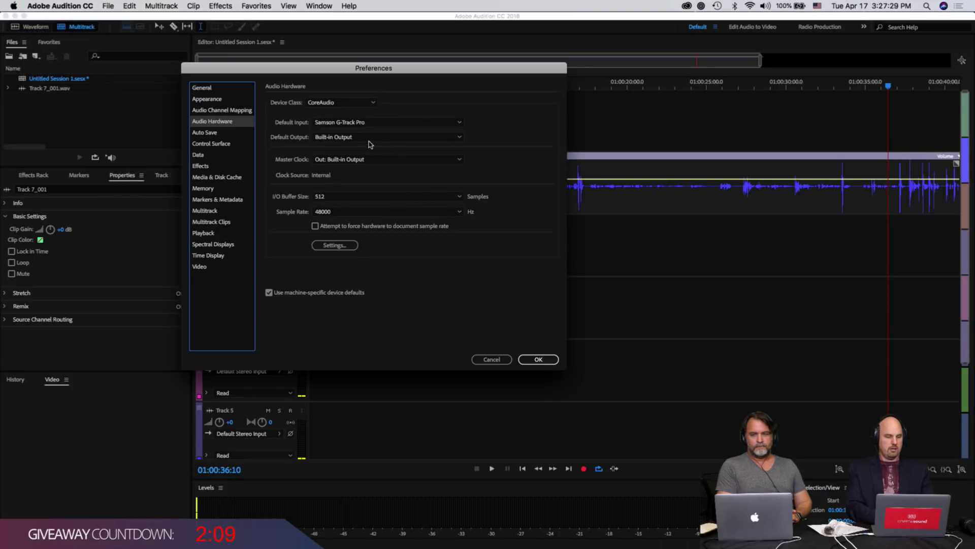
click(385, 123)
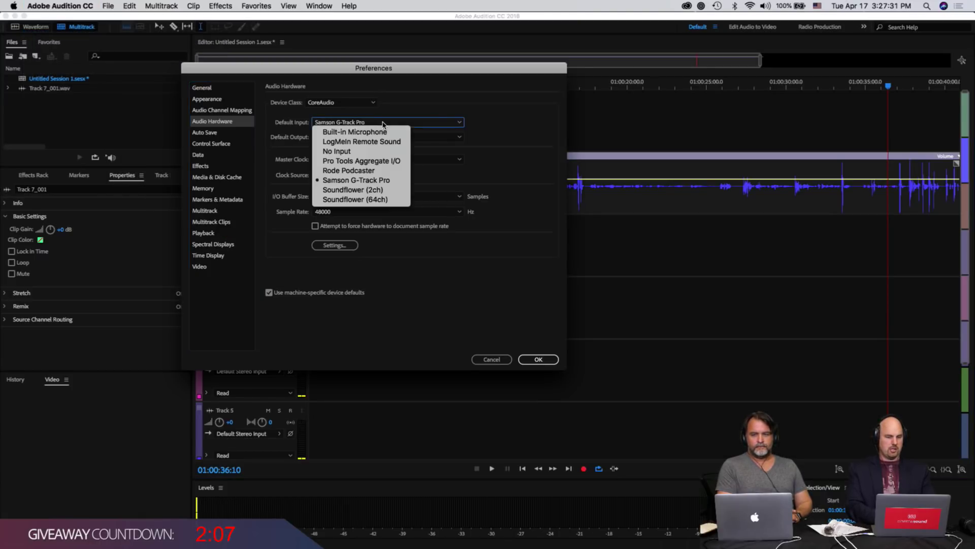
click(384, 170)
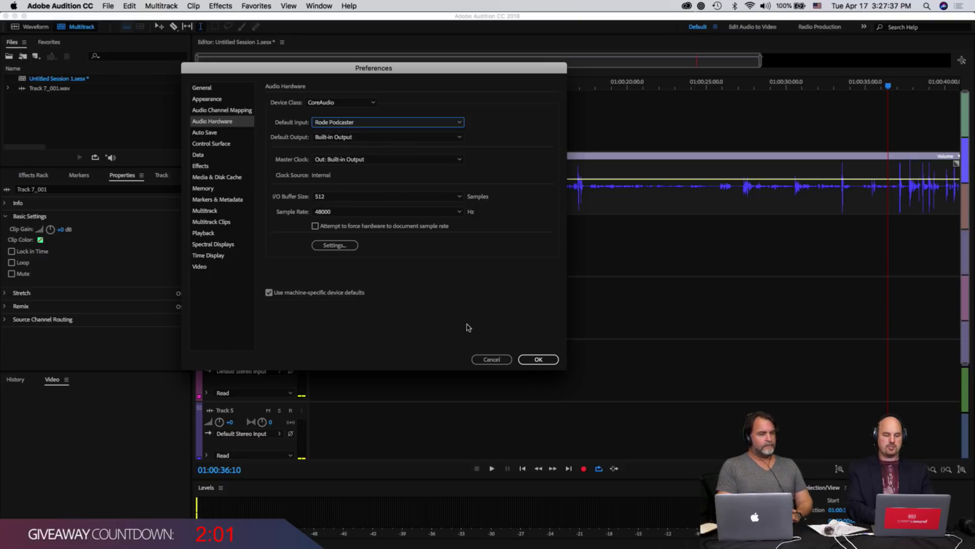
click(538, 359)
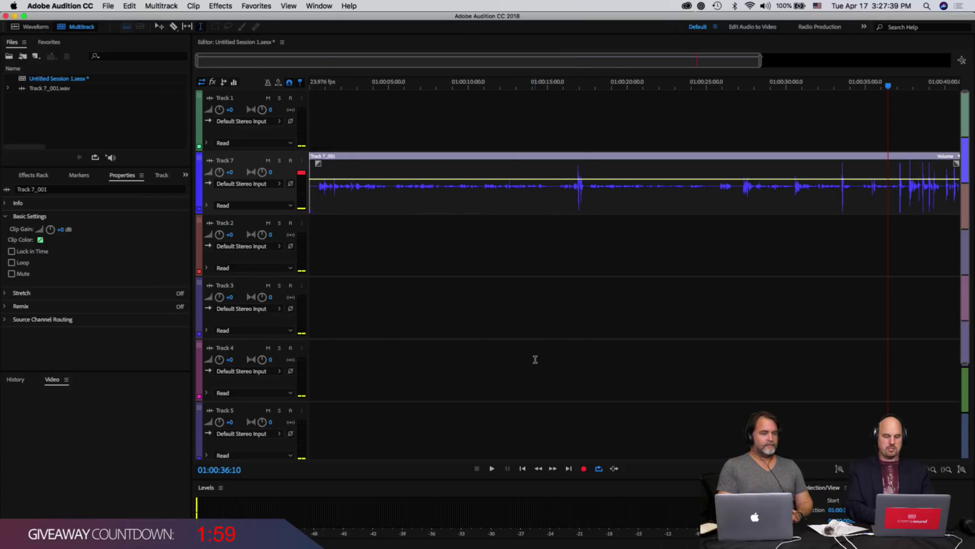
- Add a new mono audio track below Track 7
click(172, 6)
mouse_move(176, 18)
click(299, 20)
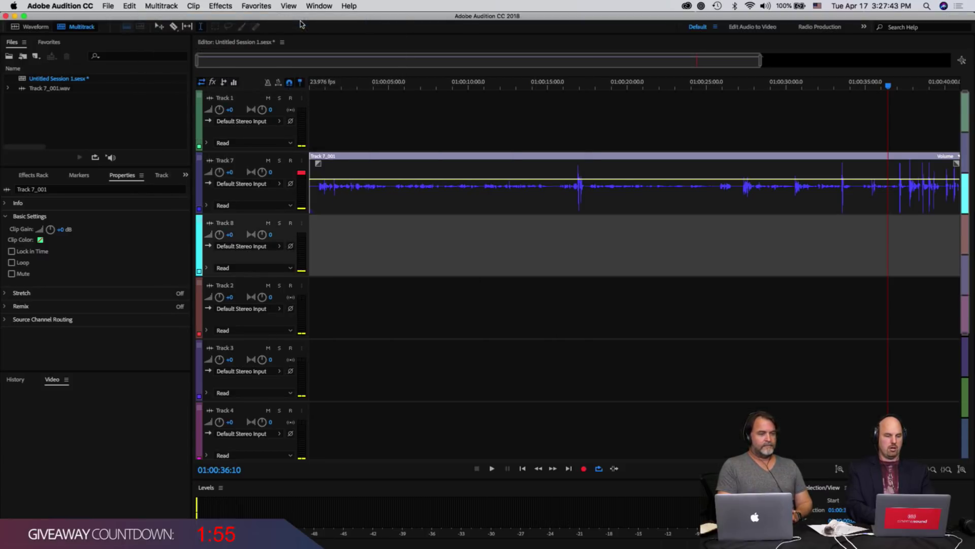
- Arm Track 8 for recording and test its input monitoring, leaving monitoring off
click(291, 223)
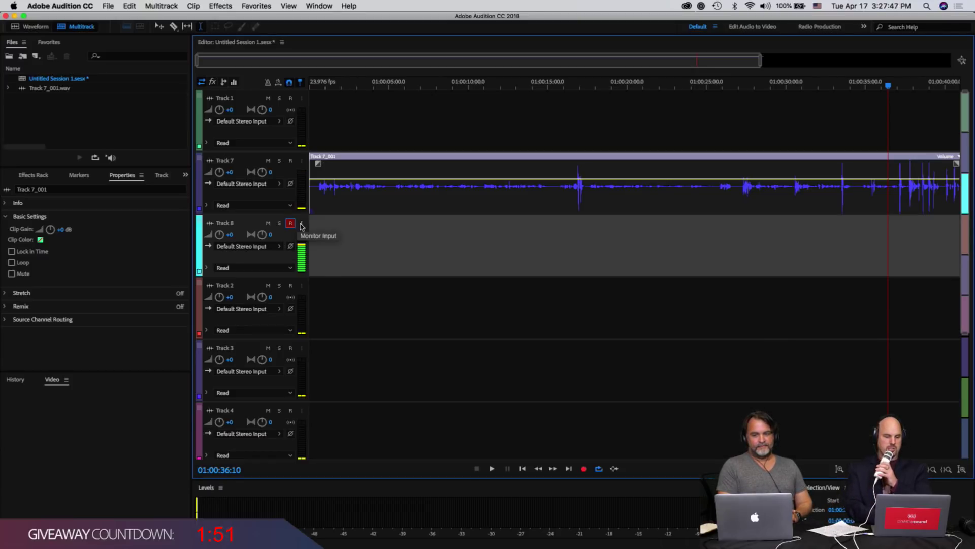
click(302, 223)
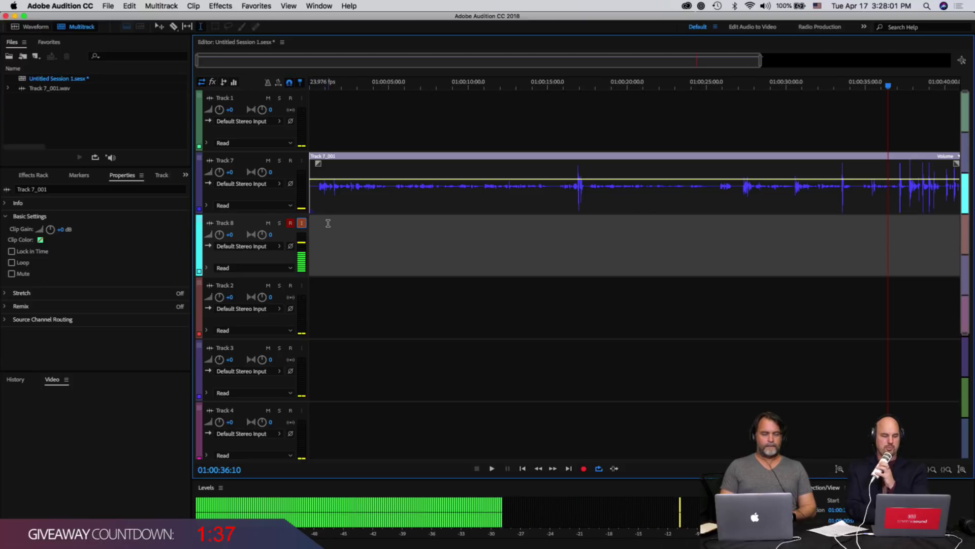
click(302, 224)
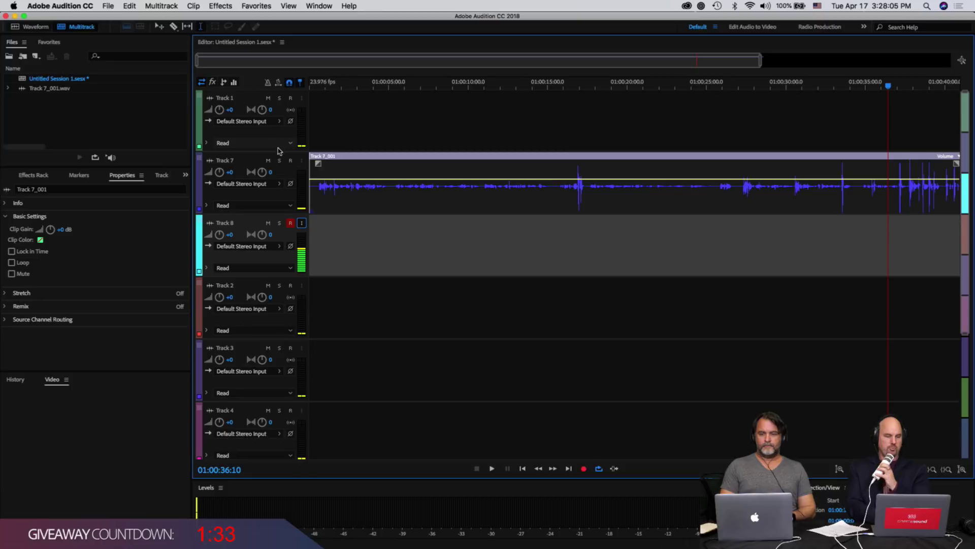
- Mute Track 7 and record a microphone take of about 36 seconds on Track 8, starting at 01:00:36:10
click(269, 161)
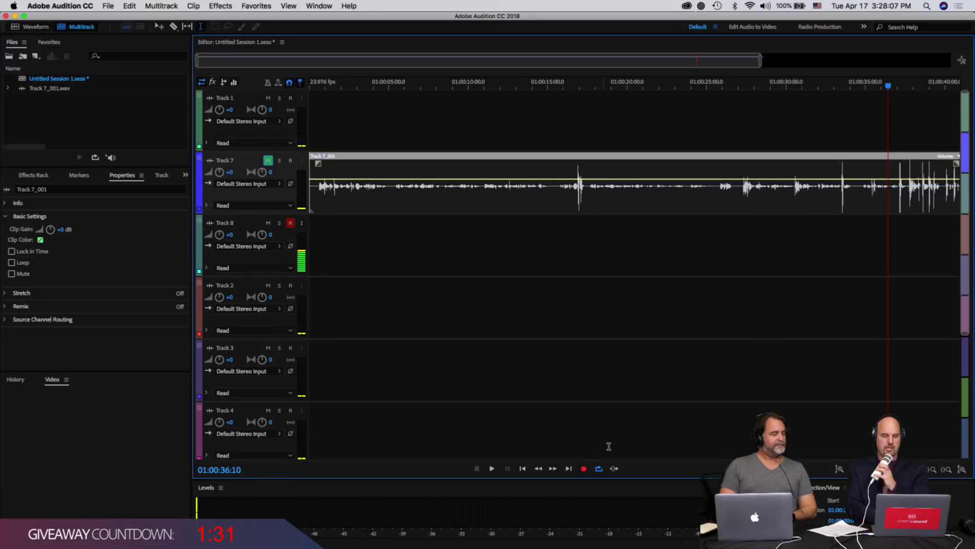
click(585, 468)
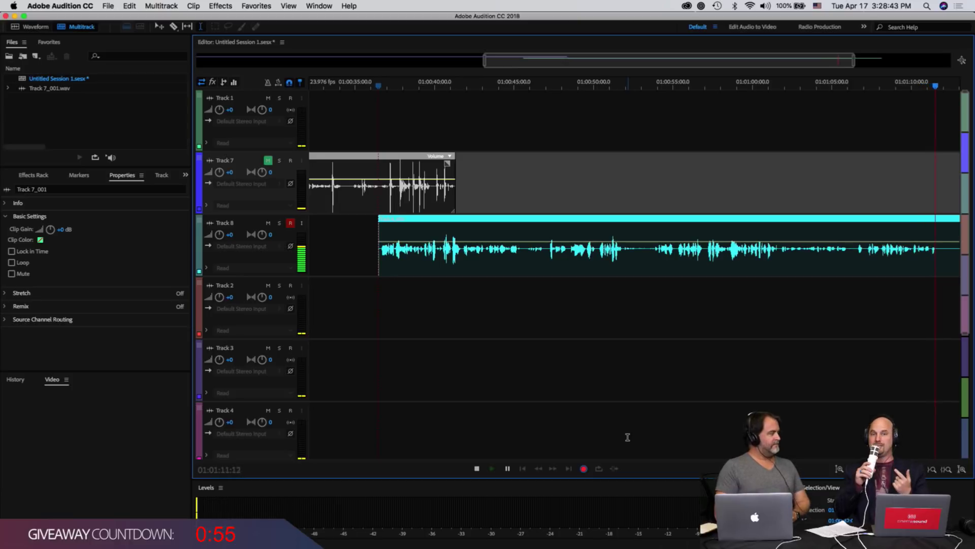
key(space)
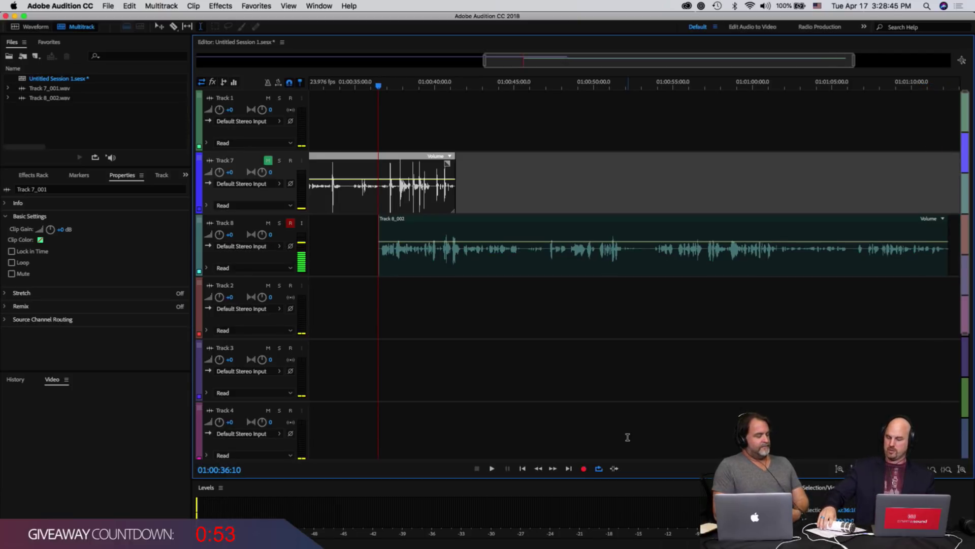
- Disarm Track 8 and play back its recorded clip from 01:00:36:10 and again from 01:01:01:16
click(291, 222)
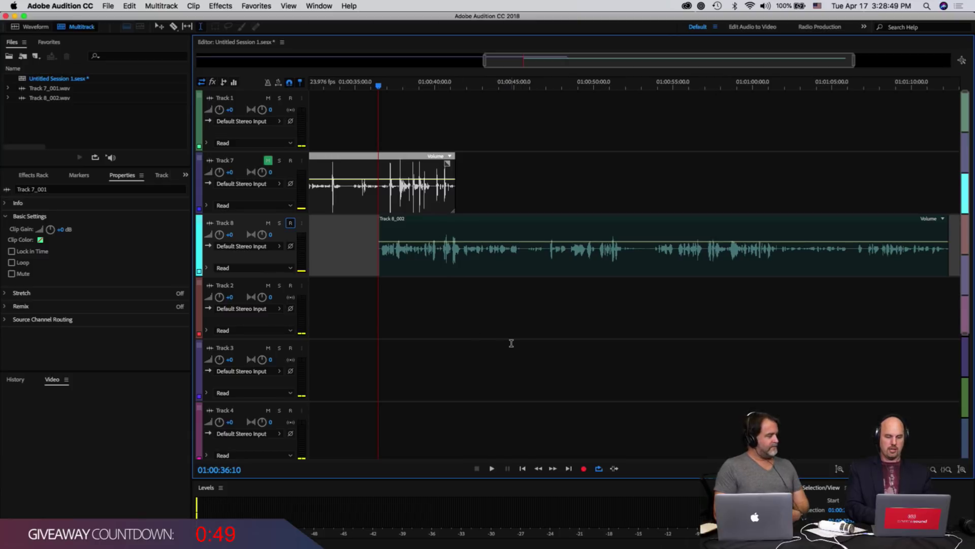
key(space)
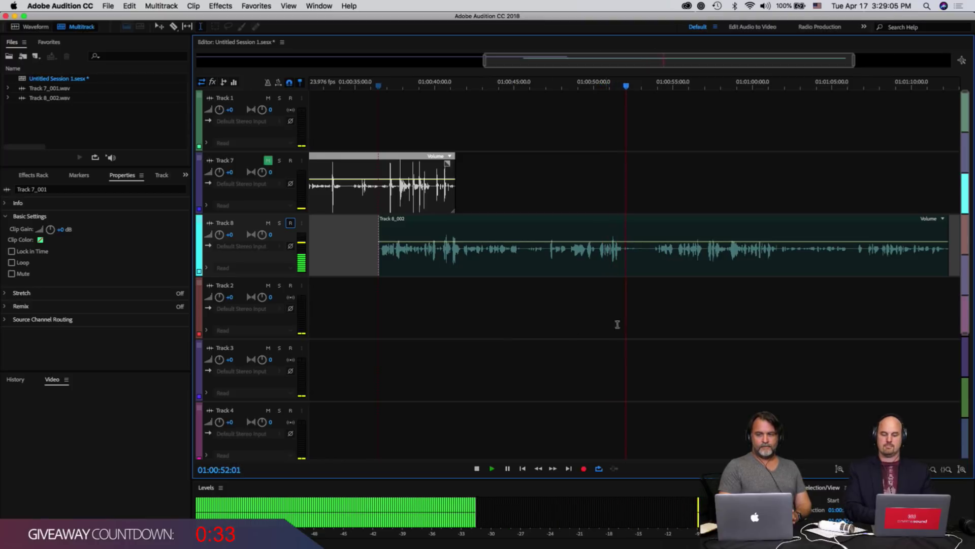
key(space)
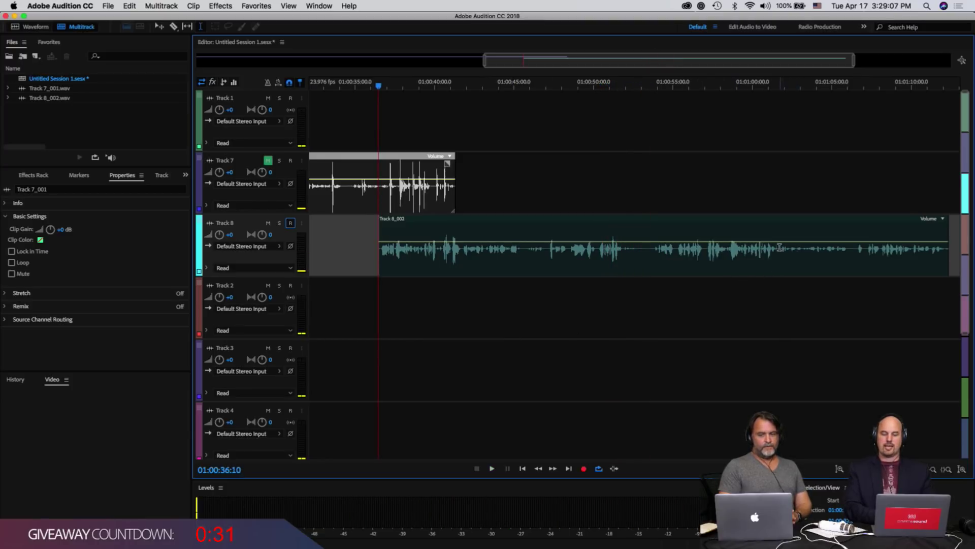
click(780, 248)
key(space)
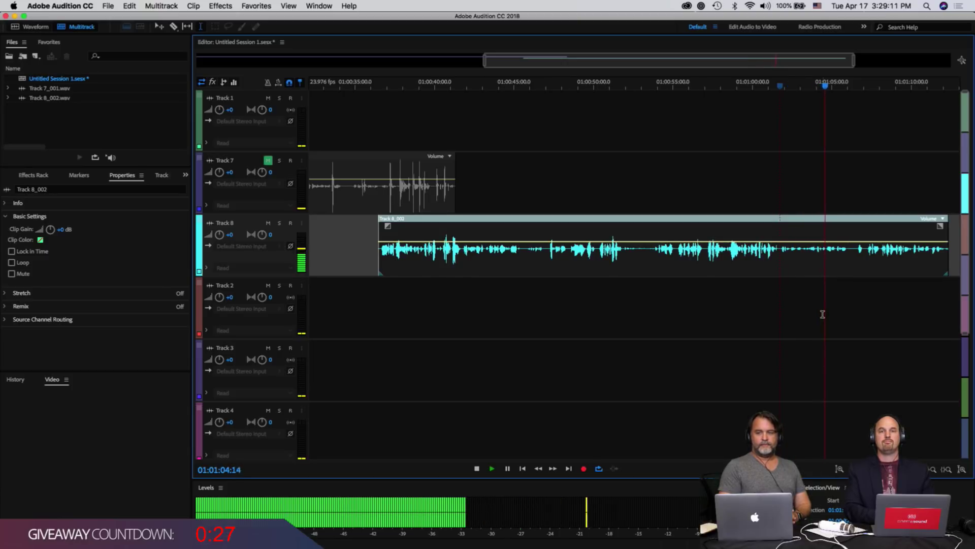
key(space)
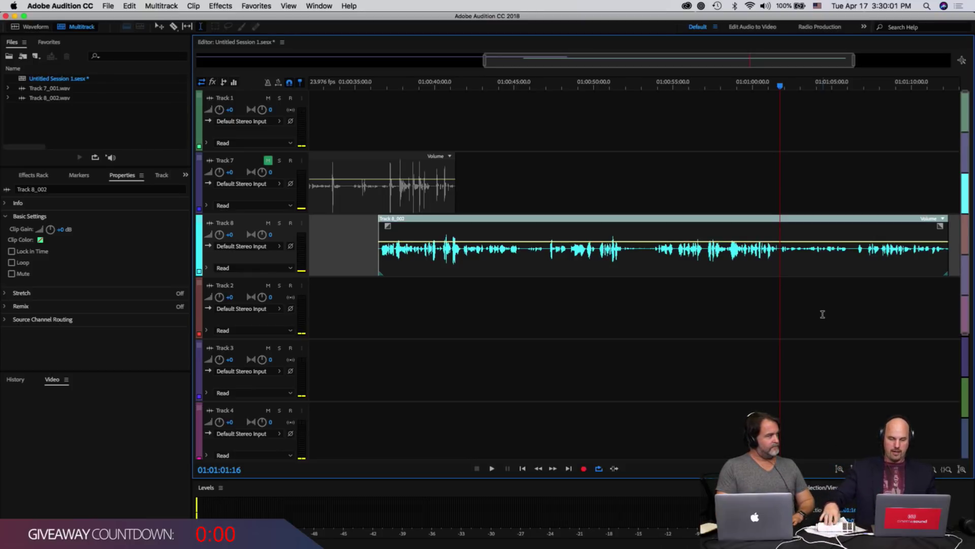
- Move the Track 8 clip to the session start at 01:00:00:00, aligned with the start of the Track 7 clip
drag(618, 58, 329, 54)
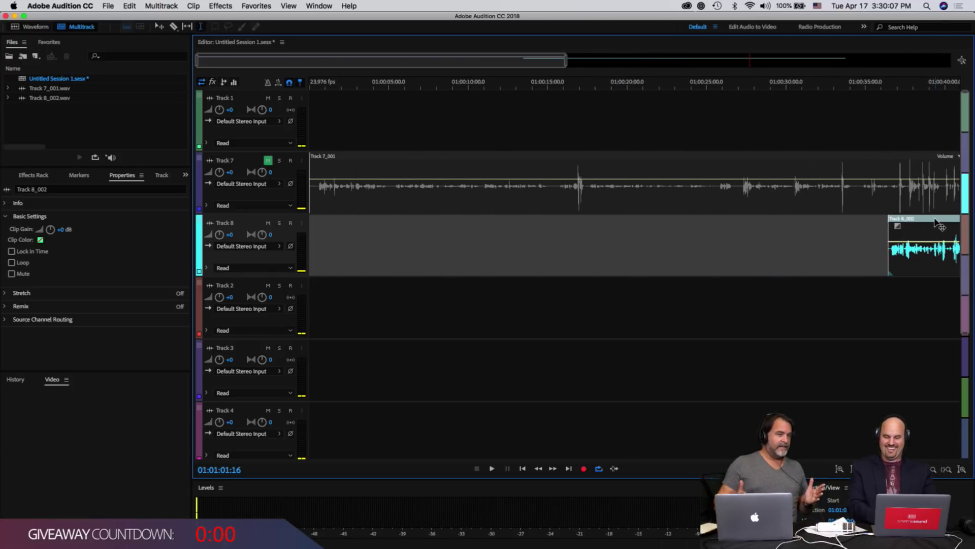
drag(937, 223, 454, 264)
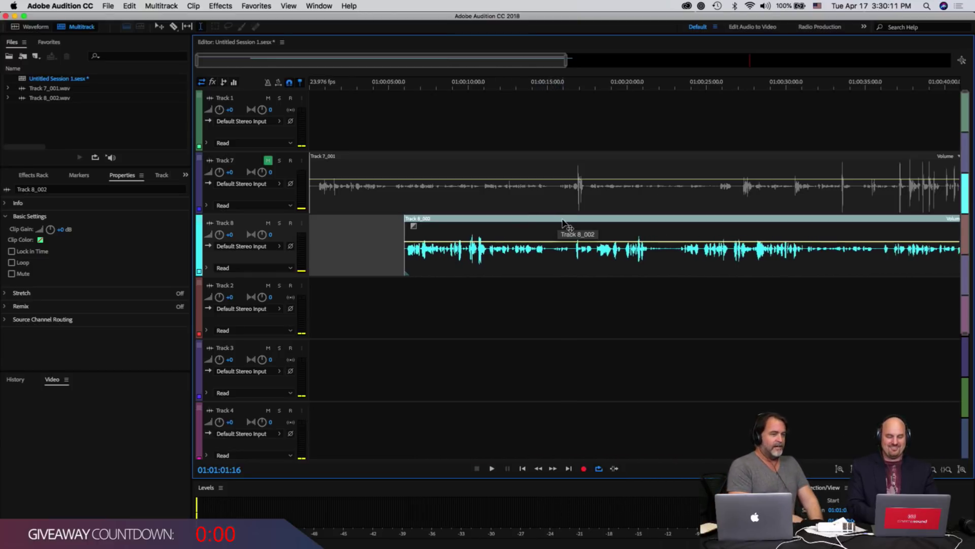
drag(562, 223, 526, 226)
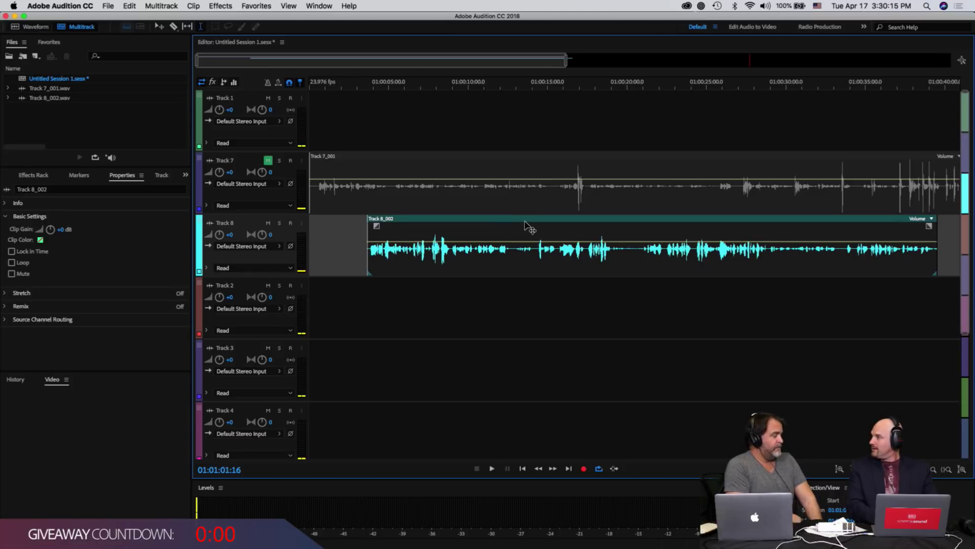
drag(526, 225, 464, 226)
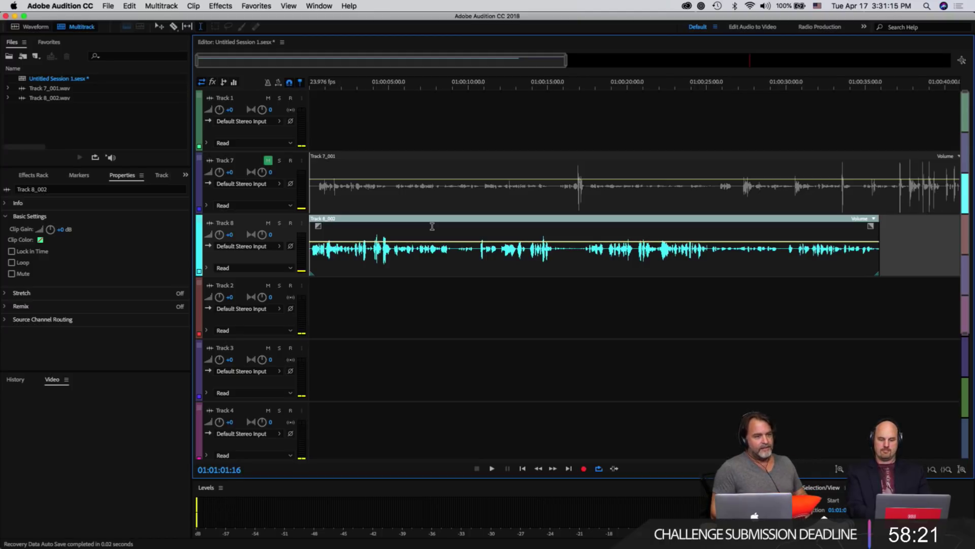
key(XF86AudioRaiseVolume)
key(XF86AudioRaiseVolume)
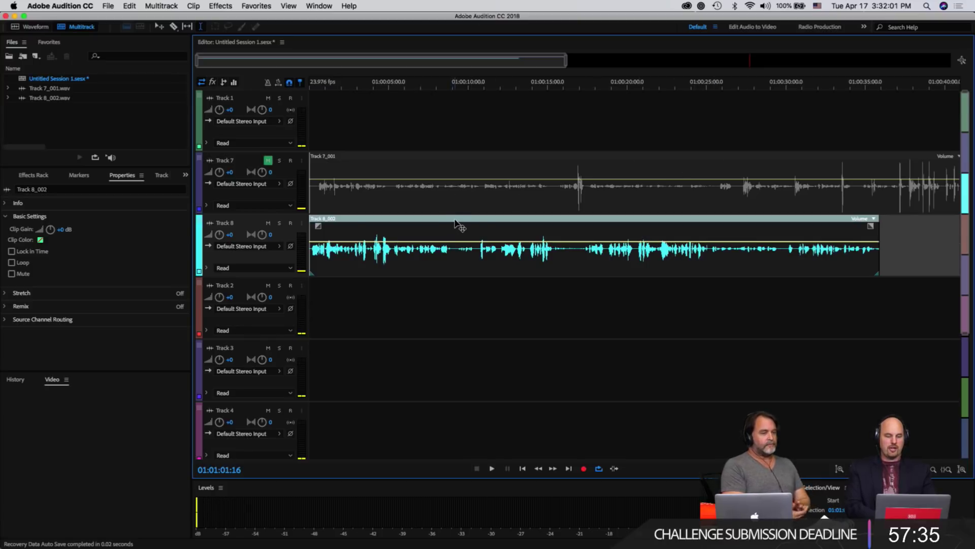
- Demonstrate moving the Track 8 clip by shifting it about 11 seconds into the timeline and back to the session start
drag(460, 223, 470, 254)
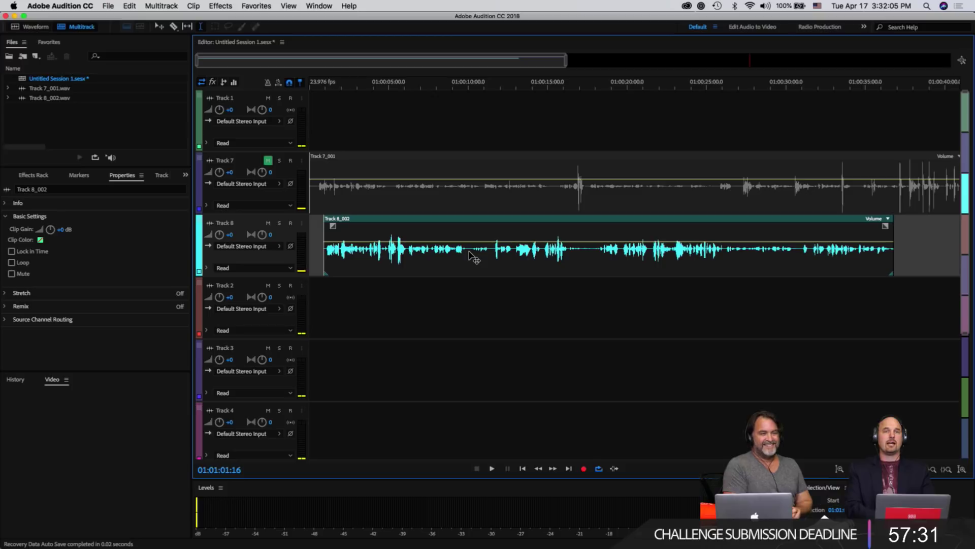
drag(472, 255, 631, 258)
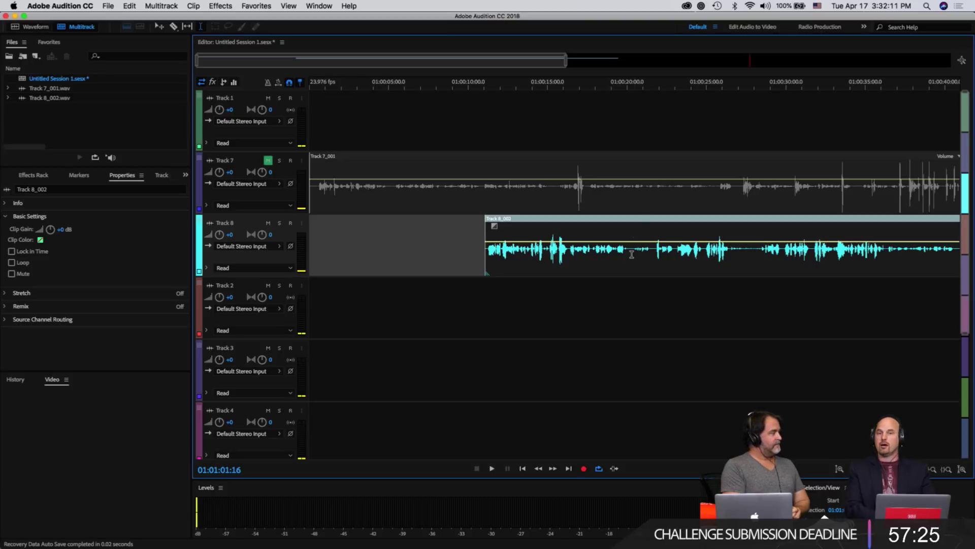
drag(656, 225, 545, 237)
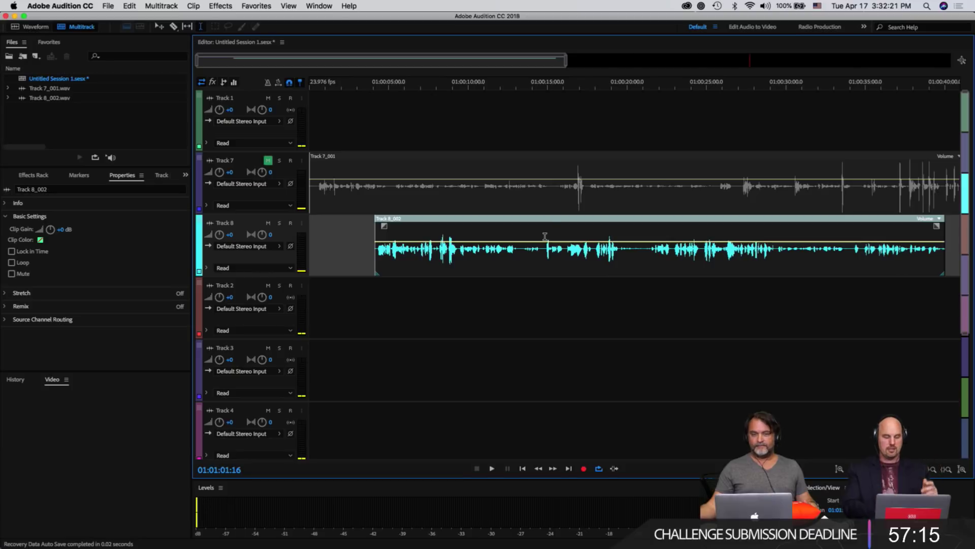
drag(599, 226, 504, 223)
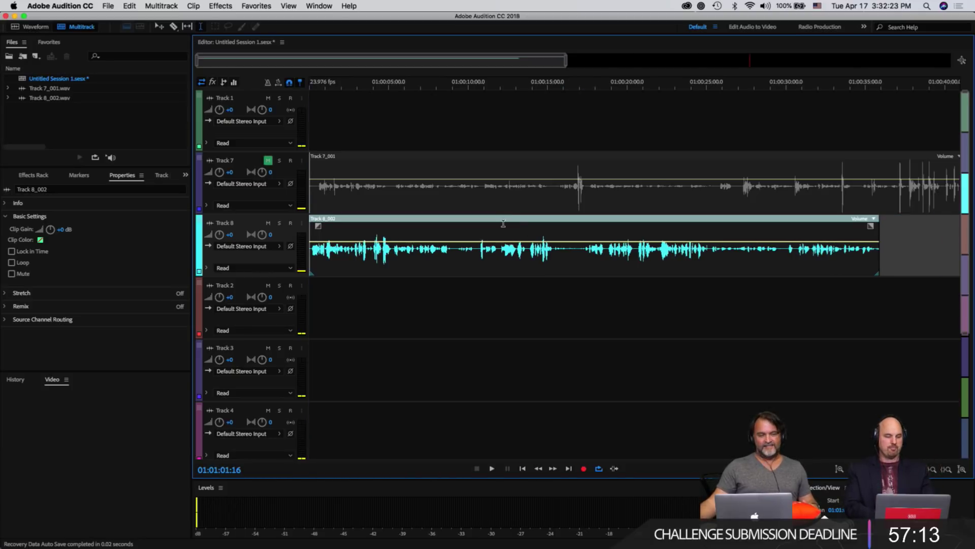
- Rename Track 8 as Røde Podcaster
double_click(225, 223)
text(R)
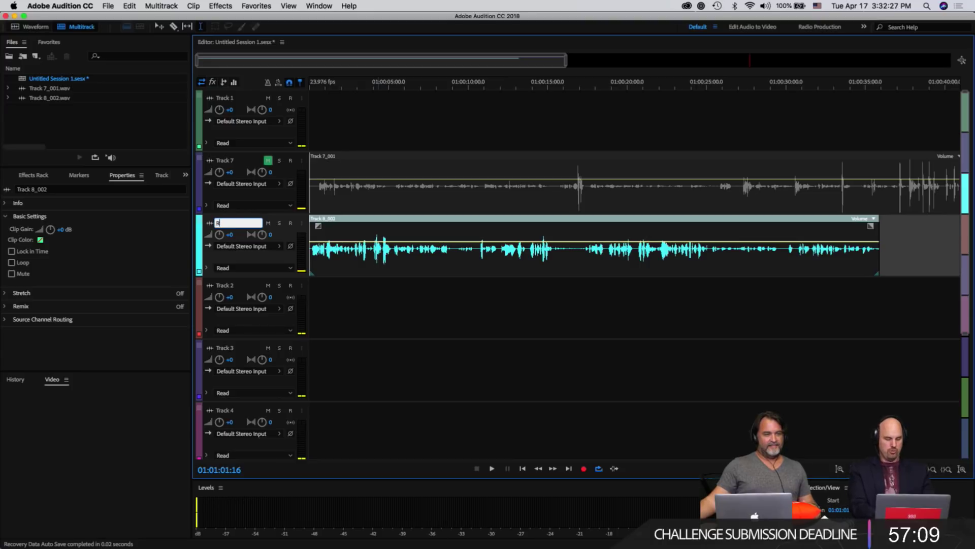
text(øde)
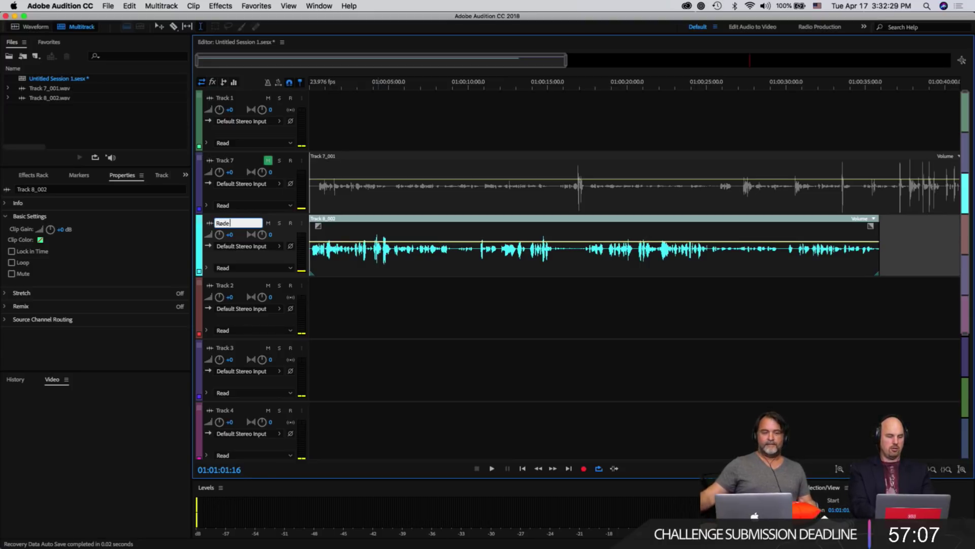
text( Poster)
key(BackSpace)
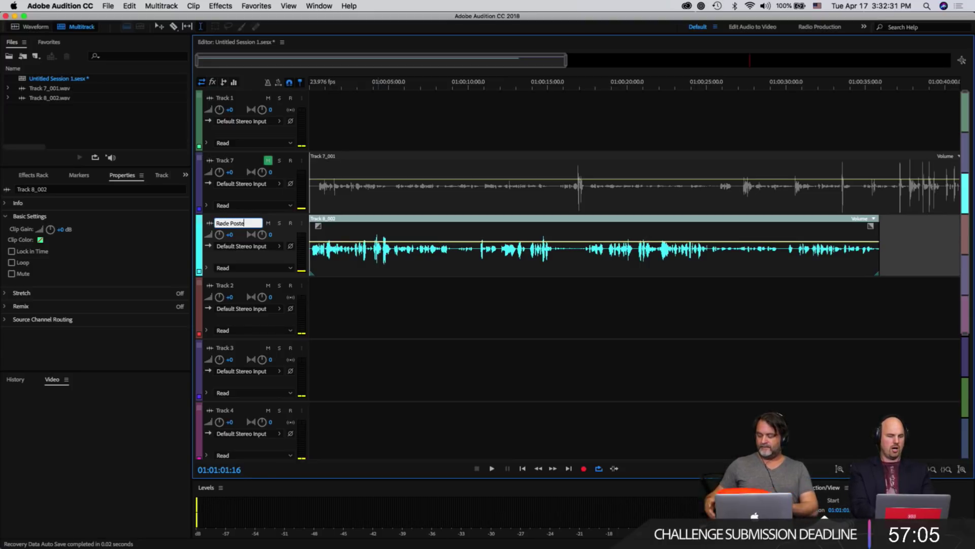
key(BackSpace)
text(caster)
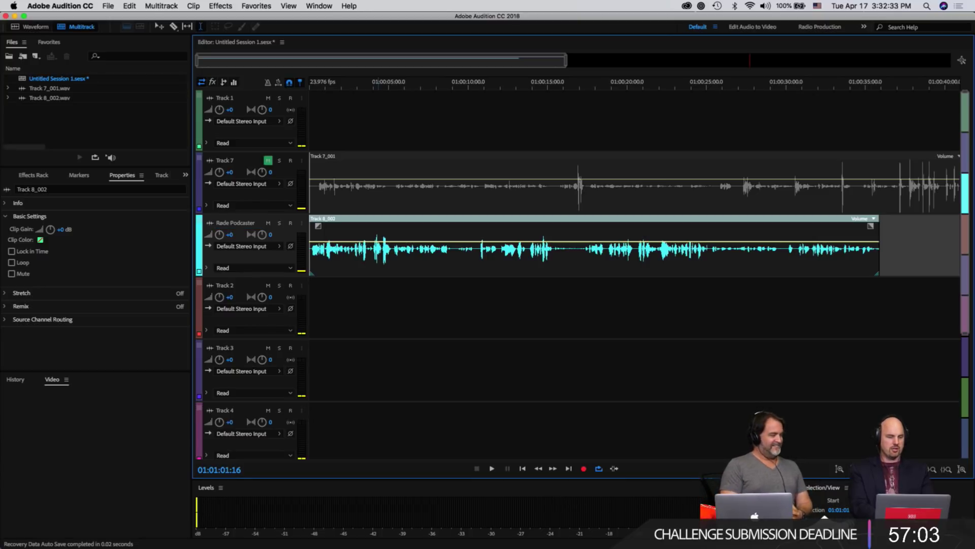
key(Return)
- Rename Track 7 as Samson G-Track Pro
double_click(232, 161)
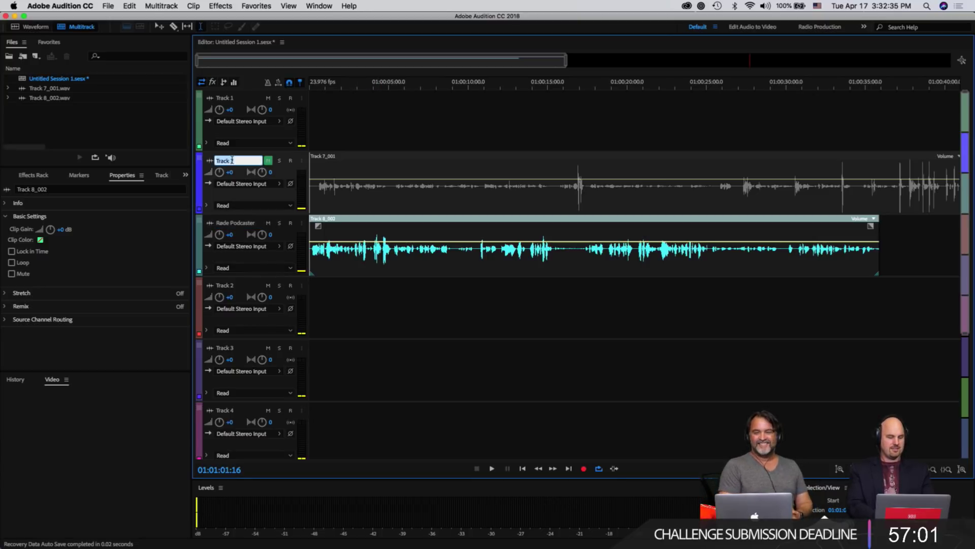
text(Samson G)
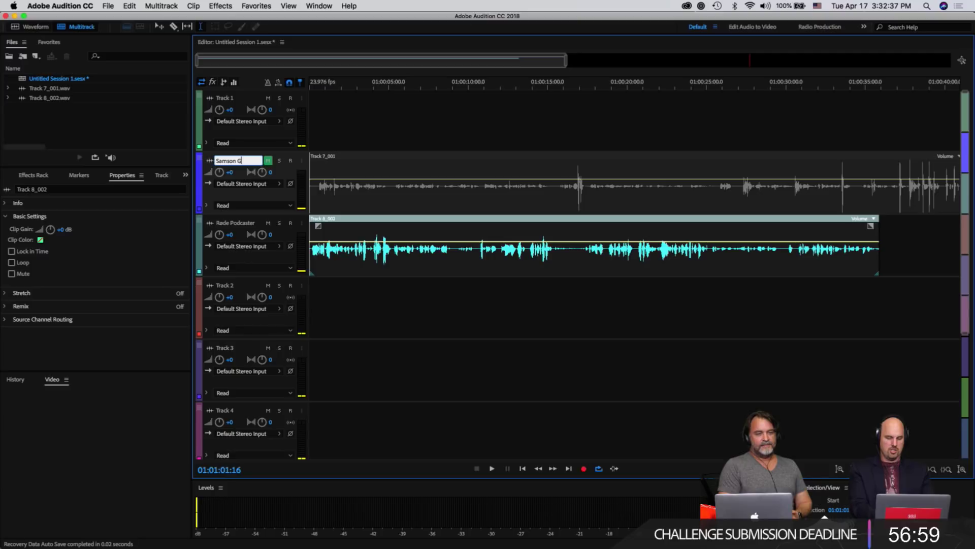
text(-Track Pro)
key(Return)
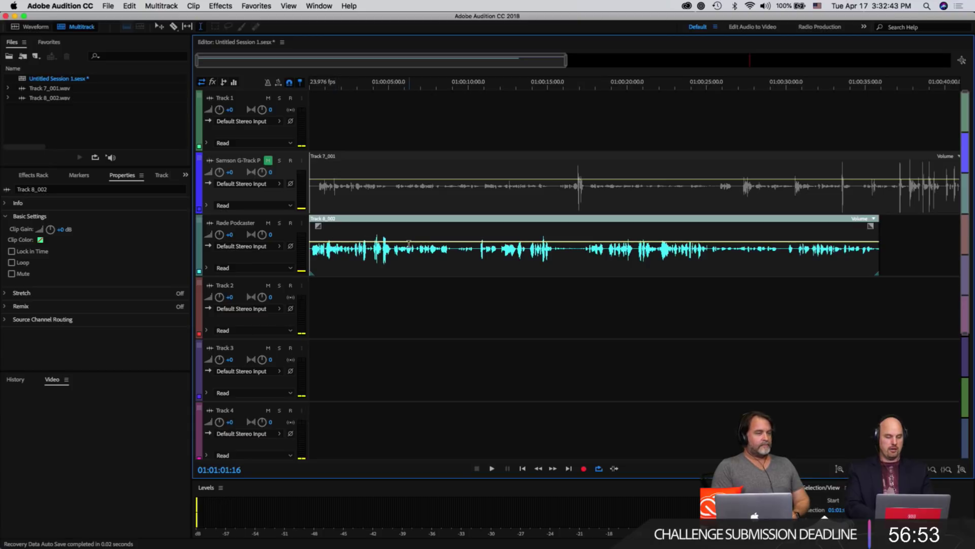
- Play the recordings from the session start, with only Røde Podcaster unmuted first and only Samson G-Track Pro unmuted second
drag(335, 90, 309, 87)
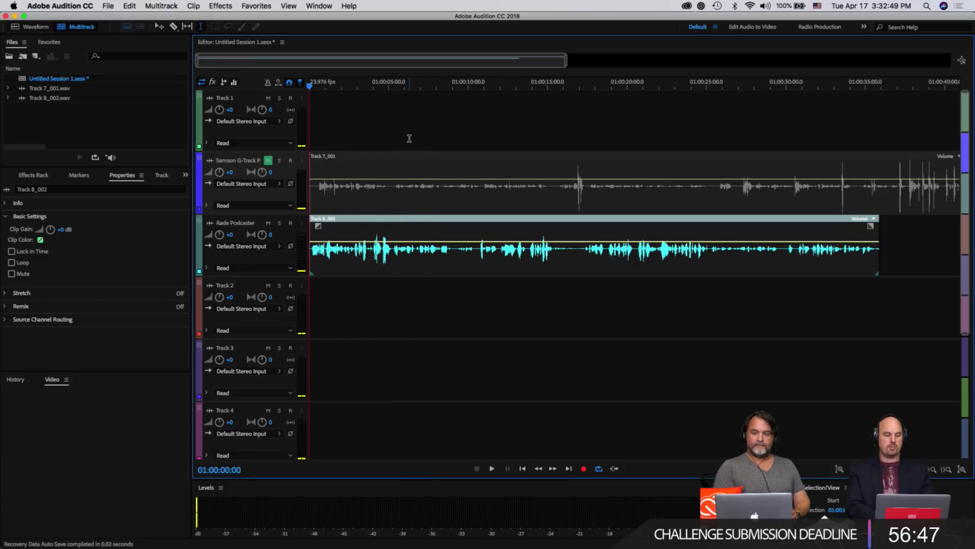
key(space)
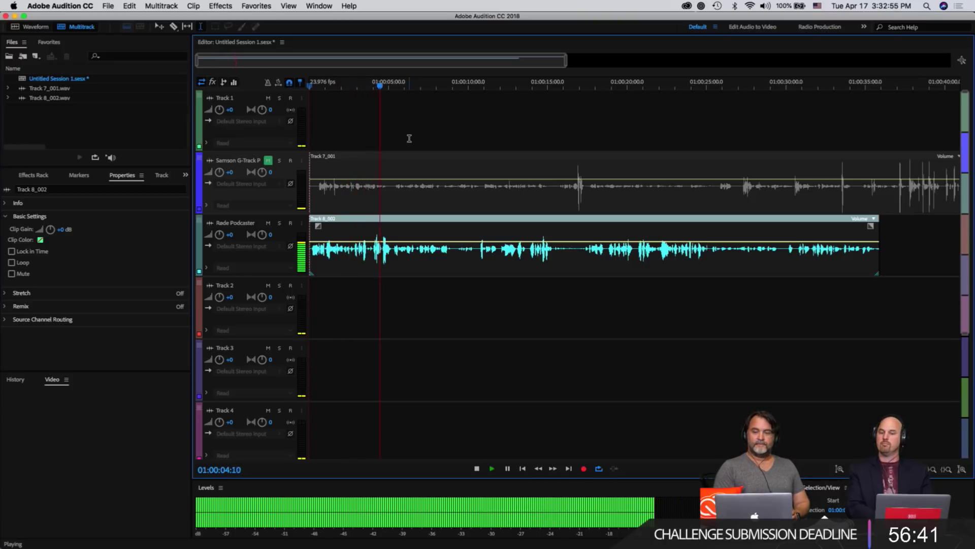
key(space)
click(268, 223)
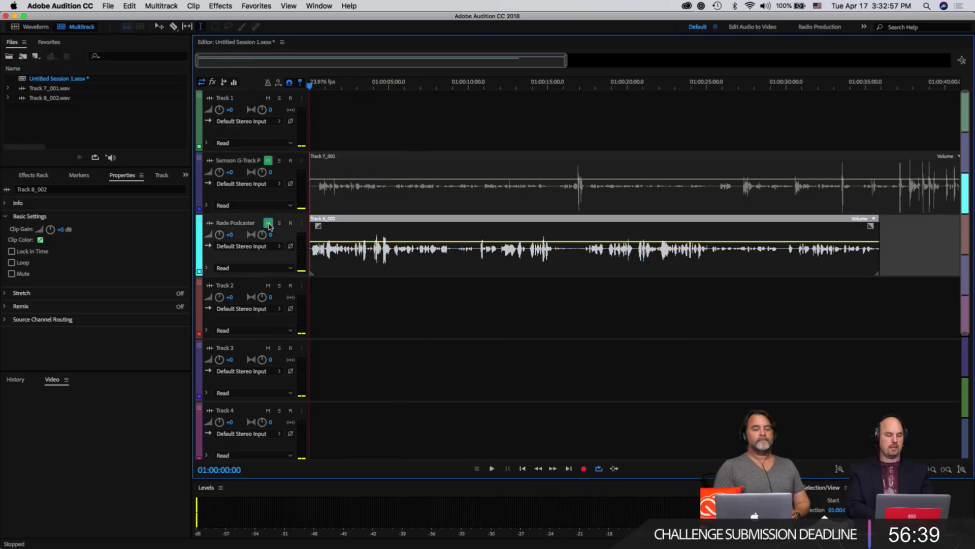
click(268, 161)
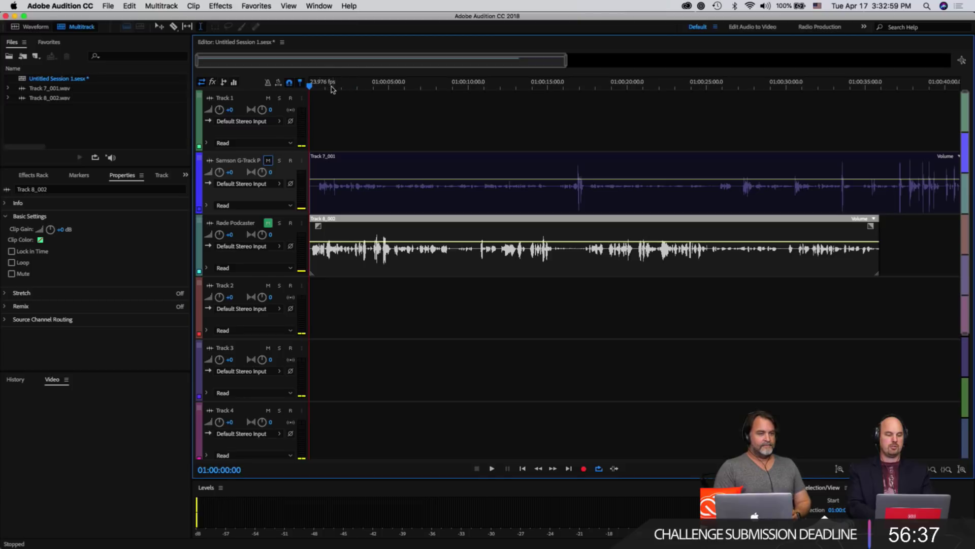
key(space)
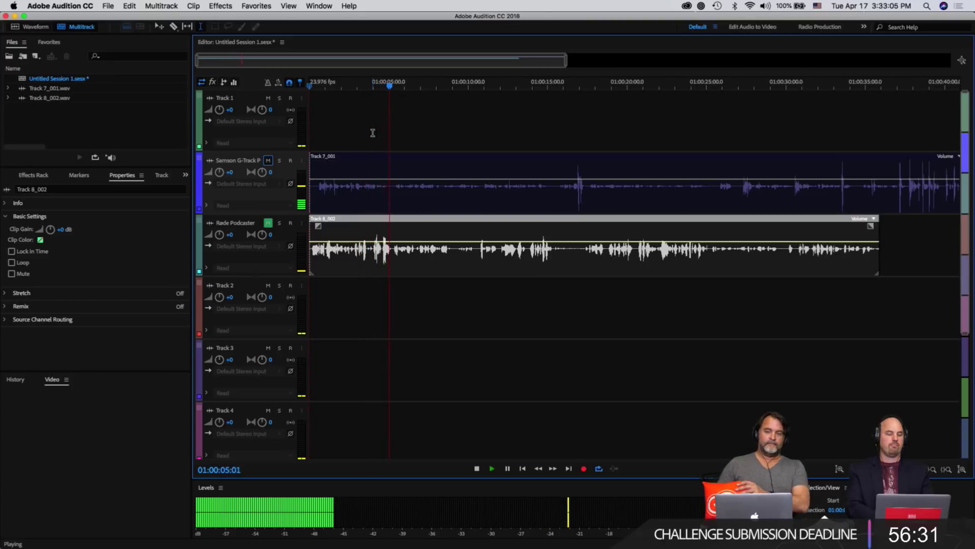
key(space)
- Repeat the listening comparison from the session start, swapping the mutes to hear Røde Podcaster and Samson G-Track Pro separately
click(268, 160)
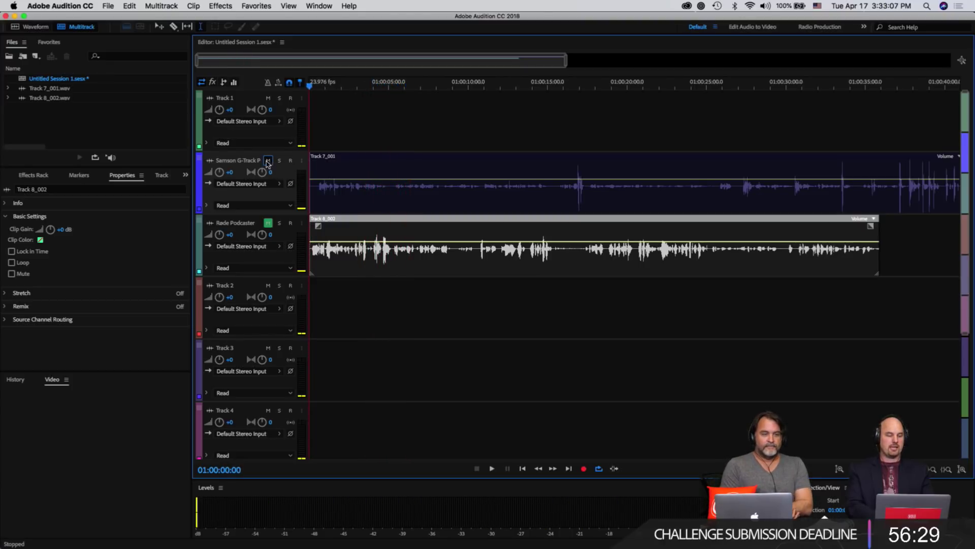
click(268, 226)
key(space)
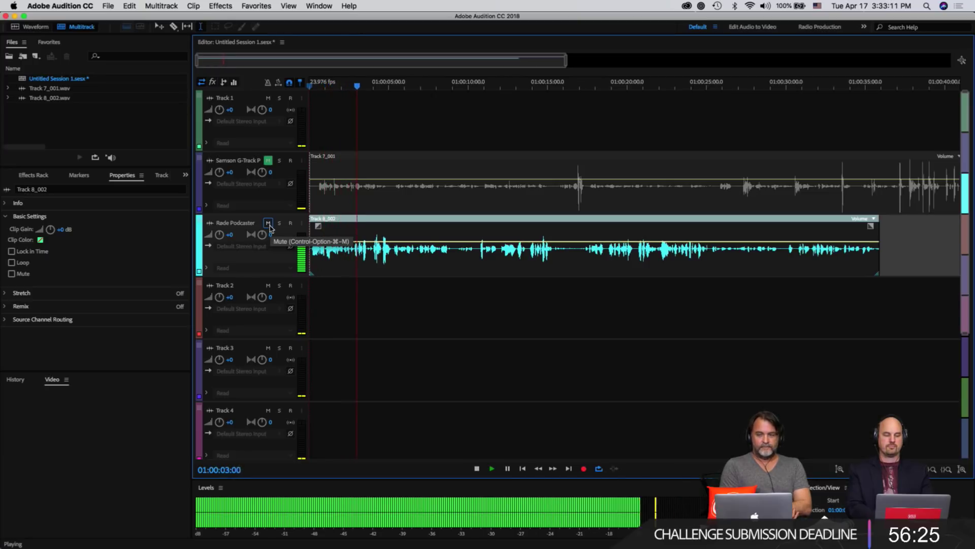
click(268, 224)
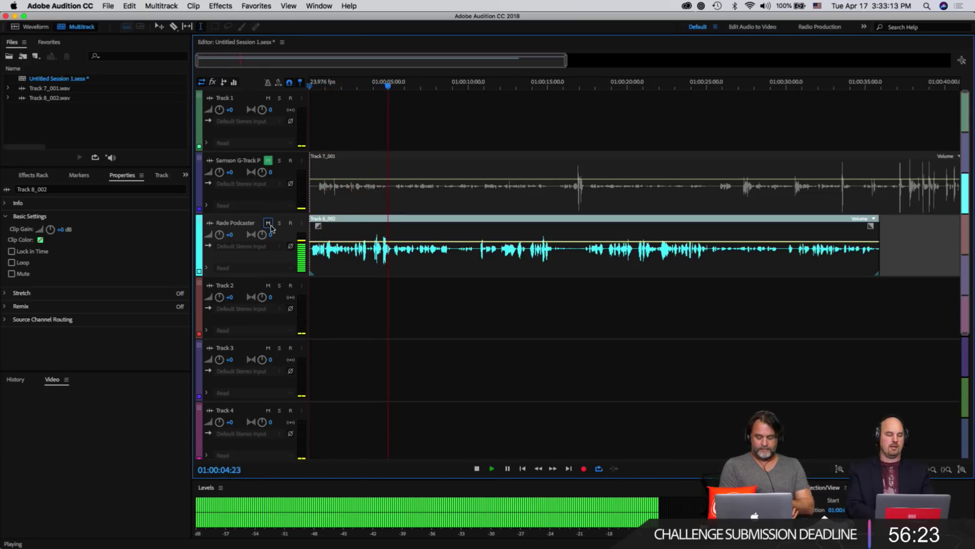
key(space)
click(268, 161)
key(space)
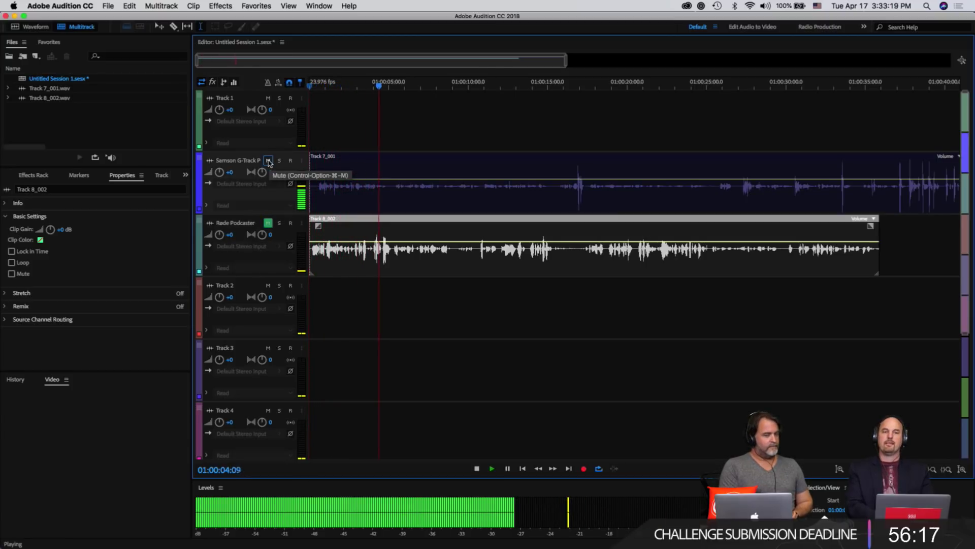
key(space)
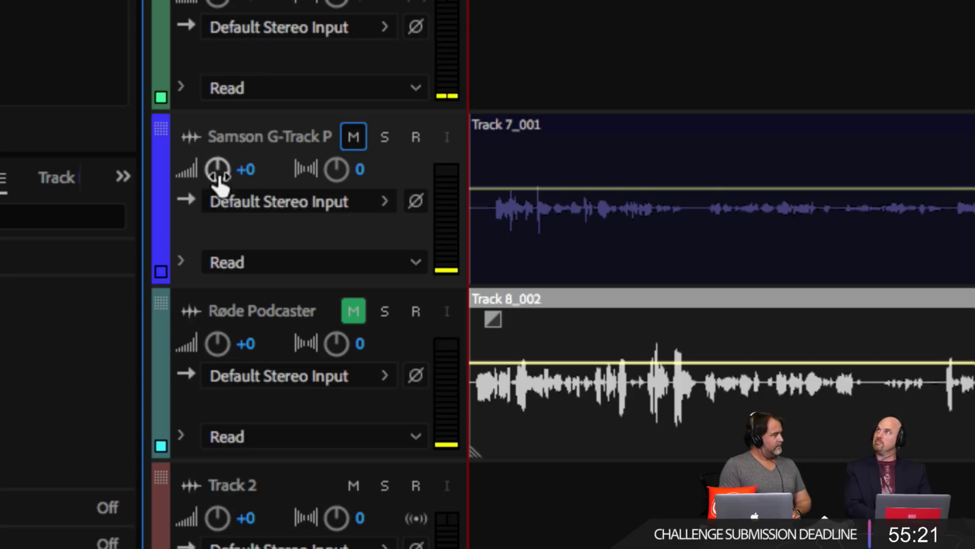
- Try a track volume of +4.2 dB on Samson G-Track Pro and compare it with Røde Podcaster by swapping the mutes
drag(218, 182, 211, 153)
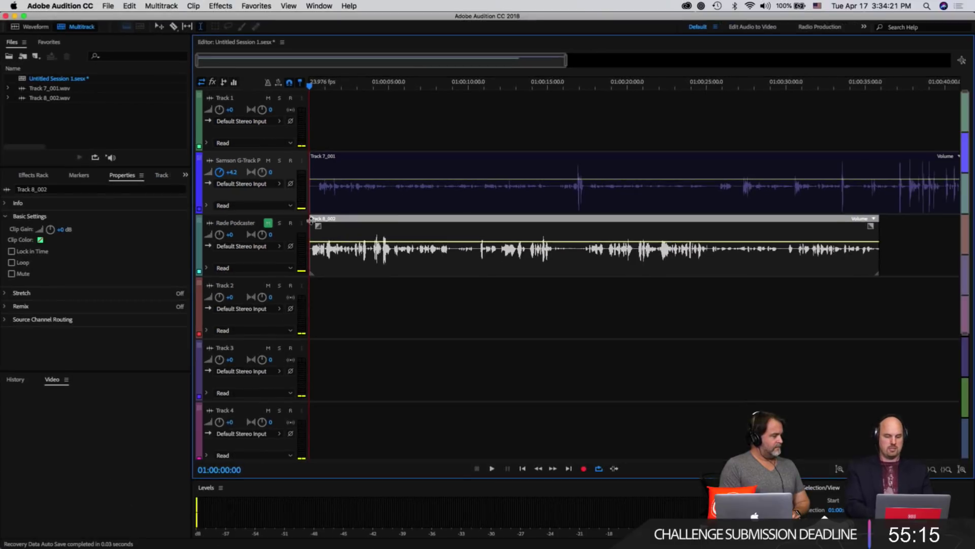
key(space)
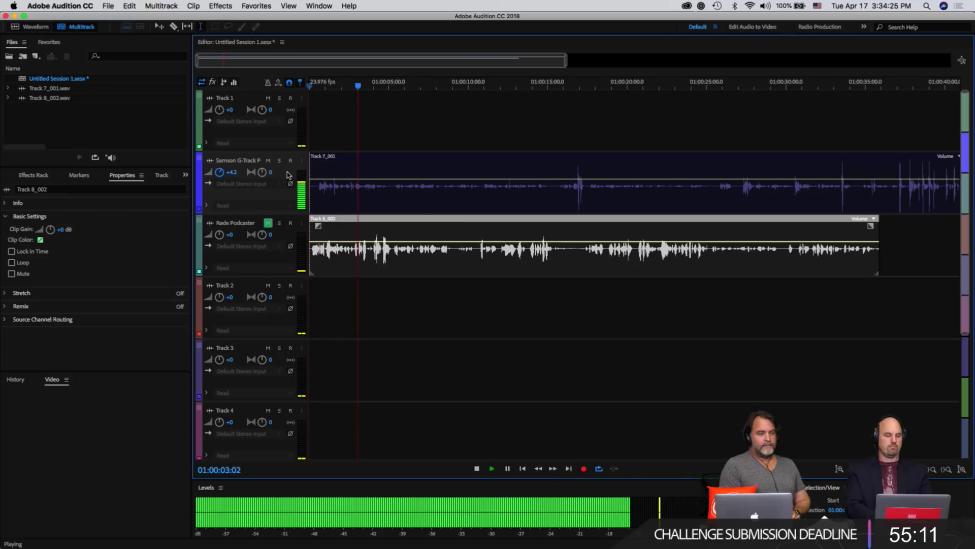
key(space)
click(268, 160)
click(268, 222)
key(space)
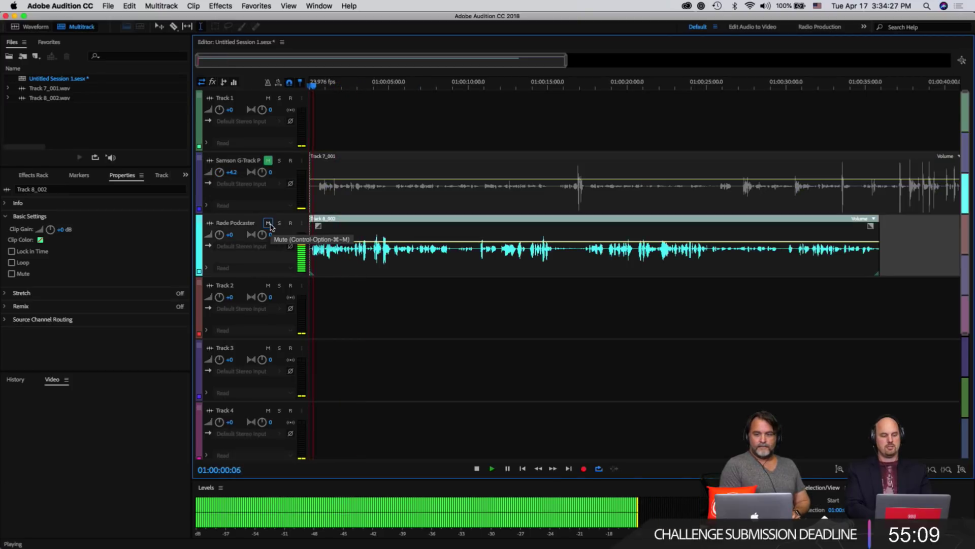
click(268, 222)
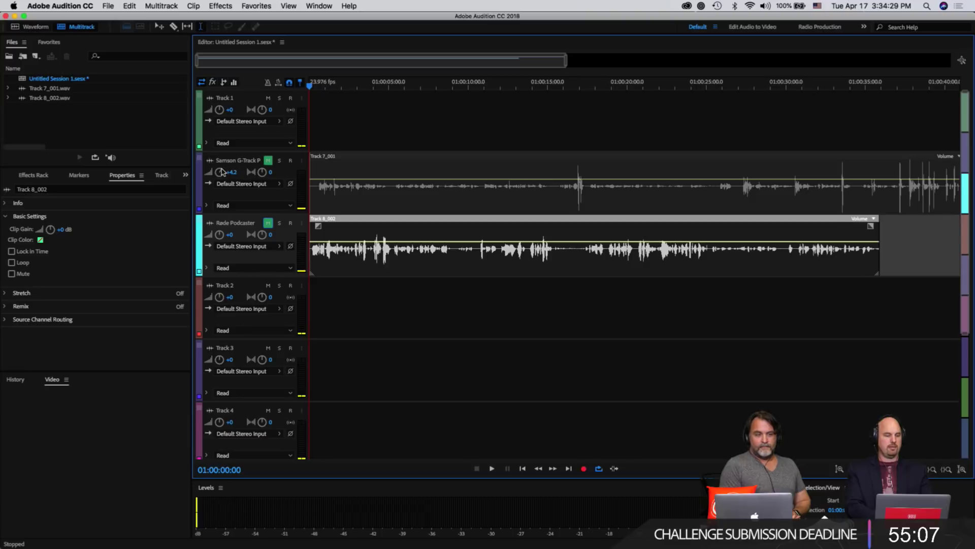
key(space)
- Raise the Samson G-Track Pro track volume to +6.9 dB and play that track unmuted on its own
drag(218, 171, 219, 169)
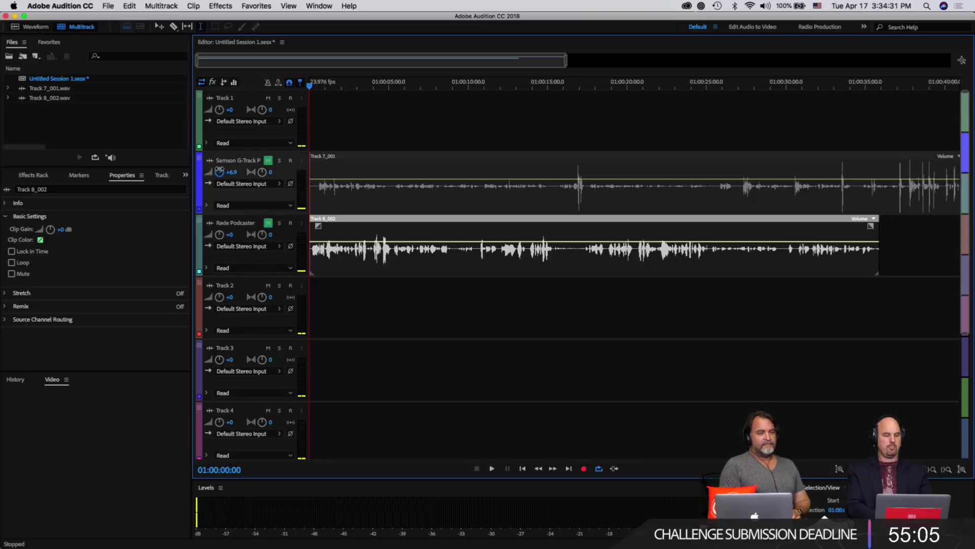
click(268, 161)
key(space)
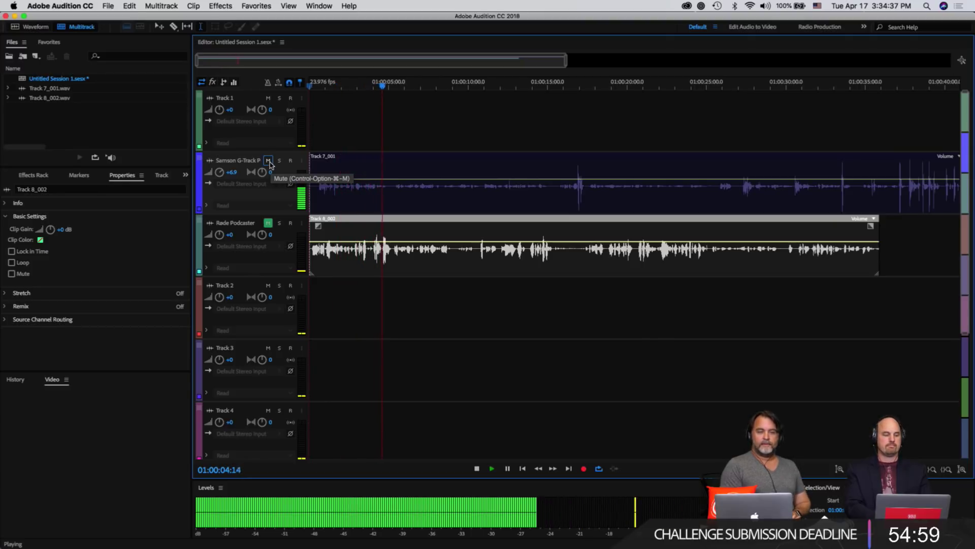
- Mute Samson G-Track Pro and play Røde Podcaster alone from the session start to compare loudness, finishing with both tracks muted
click(268, 161)
click(268, 223)
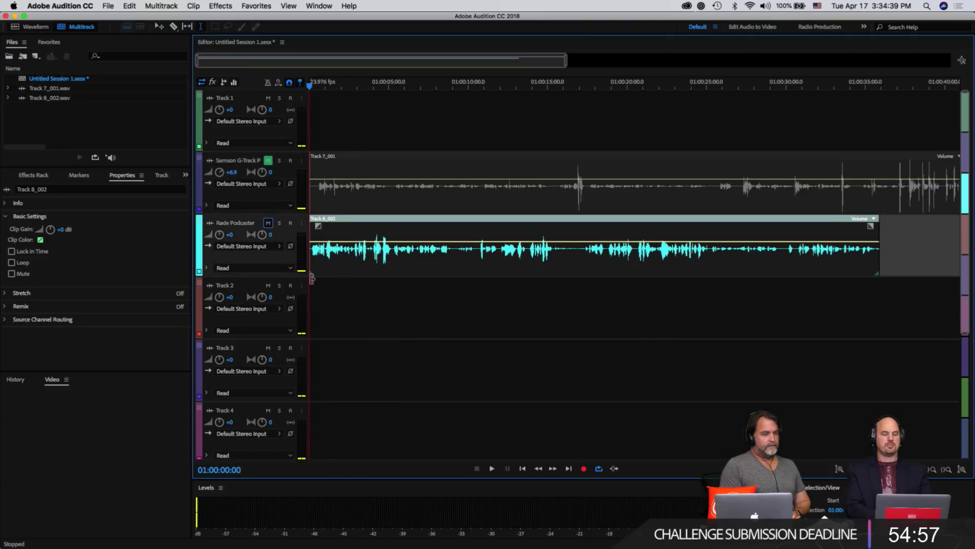
key(space)
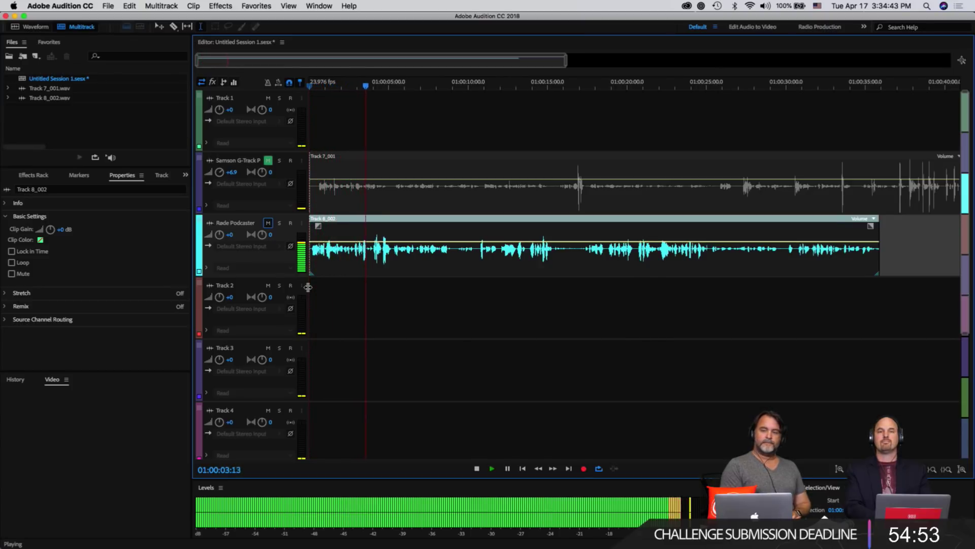
click(268, 223)
key(space)
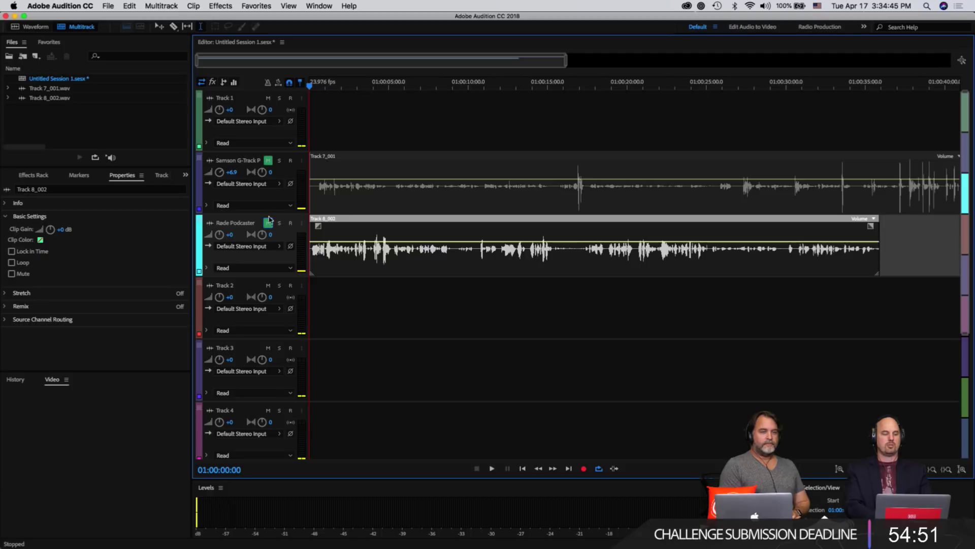
- Compare the level-matched takes once more, playing Samson G-Track Pro alone and Røde Podcaster alone from the session start
click(268, 160)
key(space)
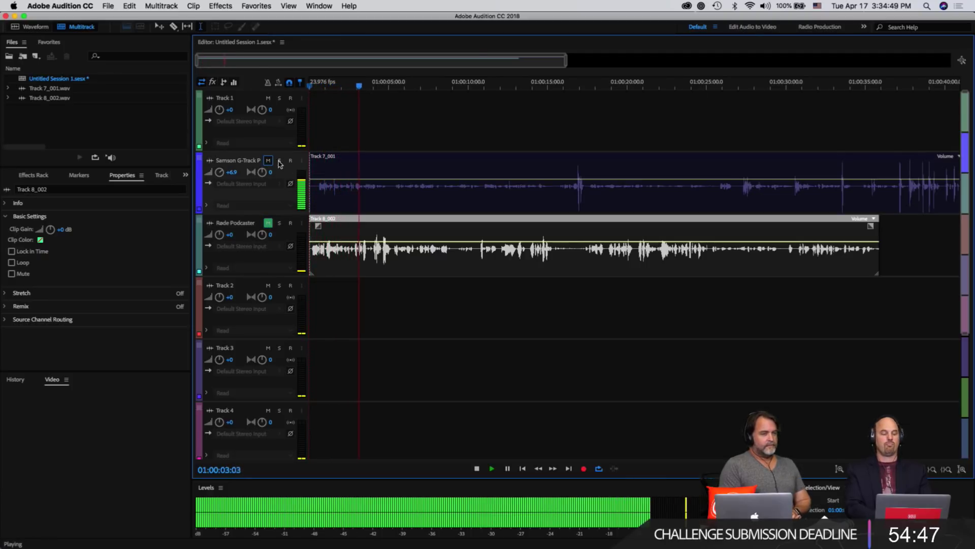
key(space)
click(268, 223)
key(space)
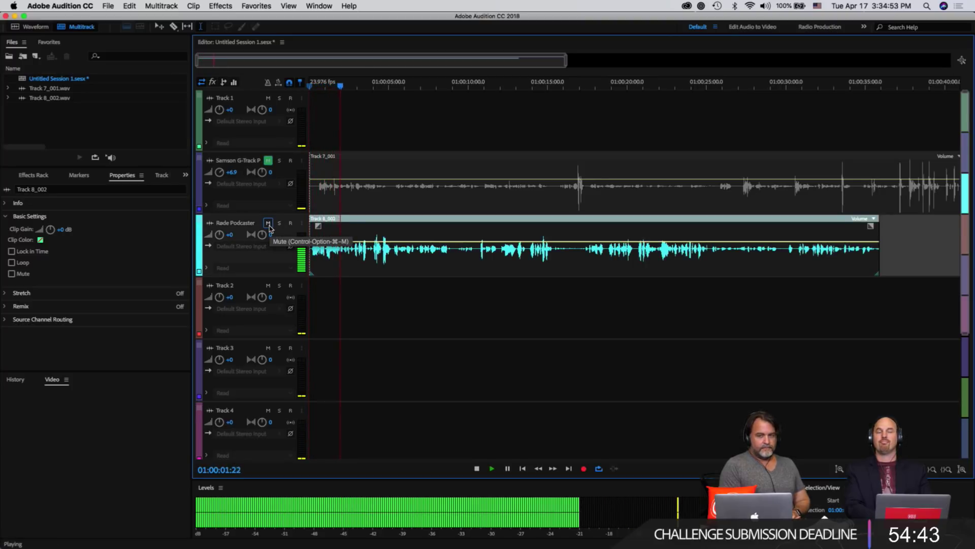
key(space)
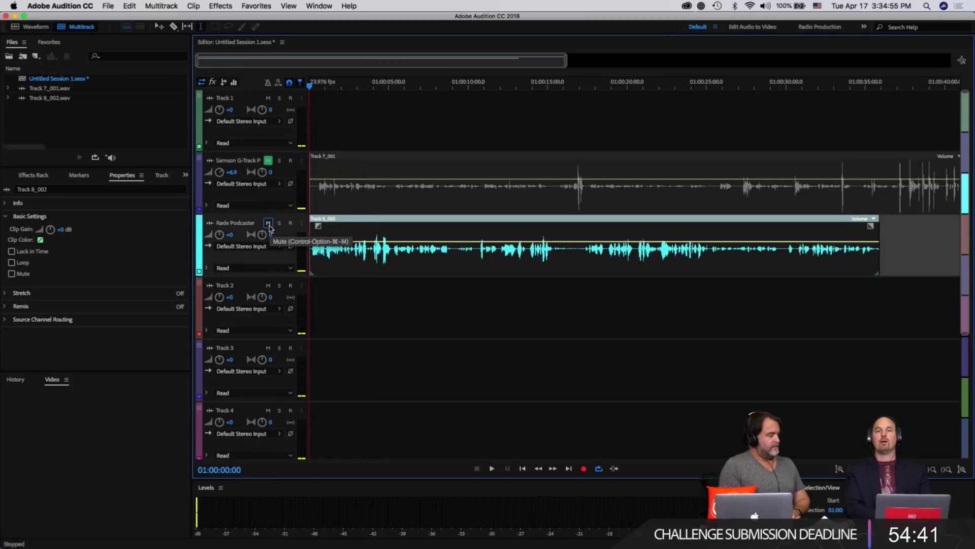
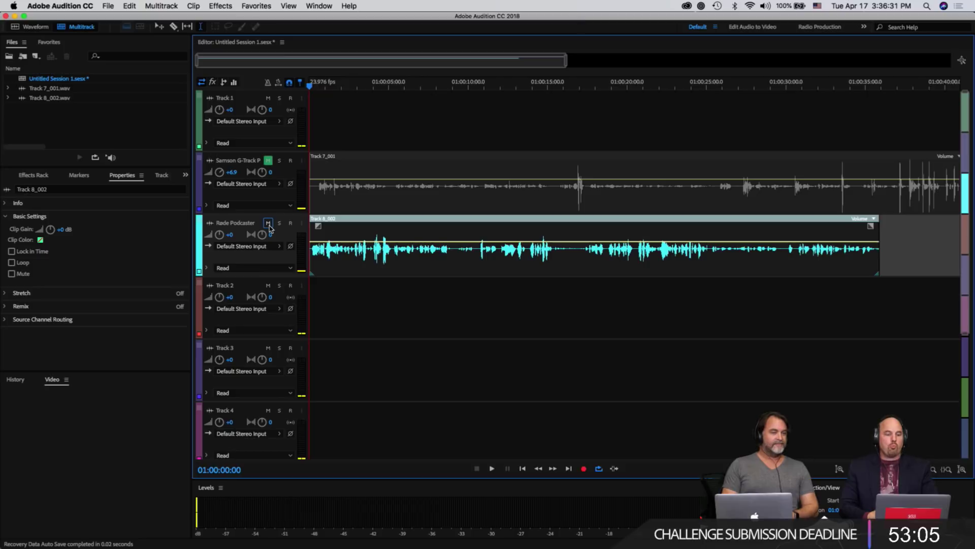
- Mute Røde Podcaster, unmute Samson G-Track Pro, and open its Track 7_001 clip in the waveform editor
click(267, 224)
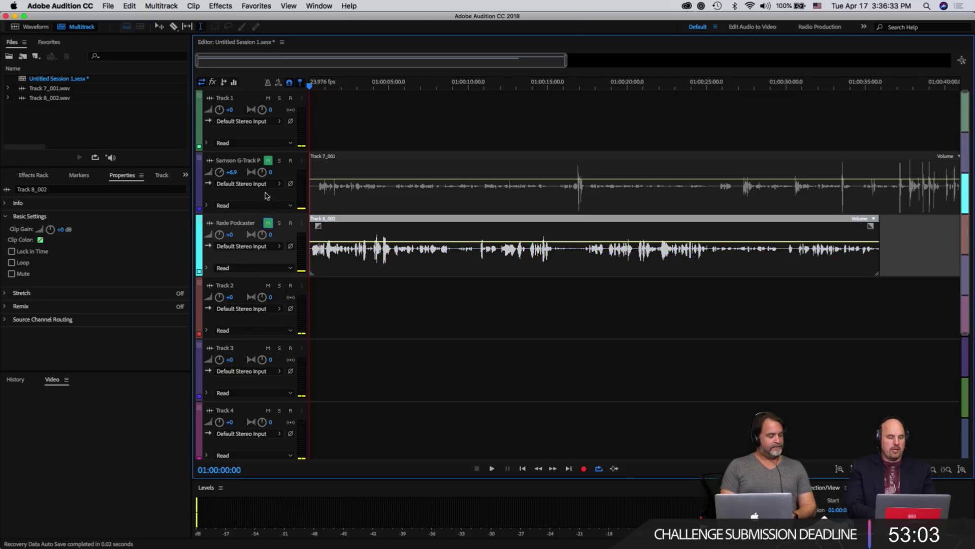
click(268, 161)
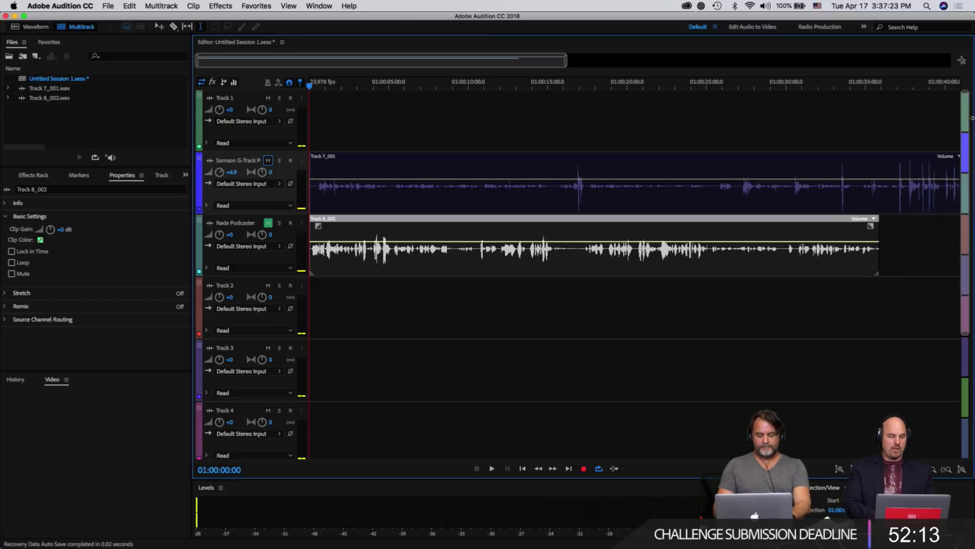
click(555, 160)
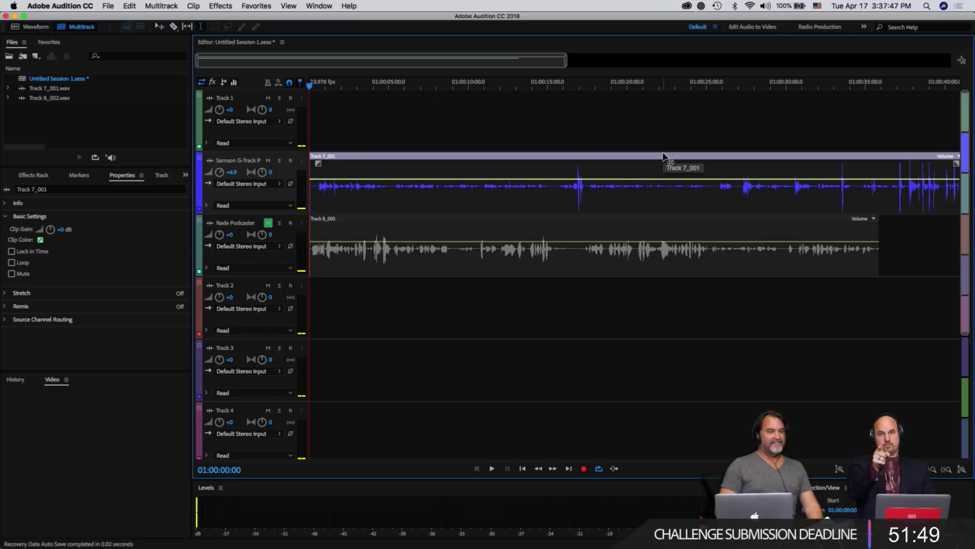
double_click(574, 158)
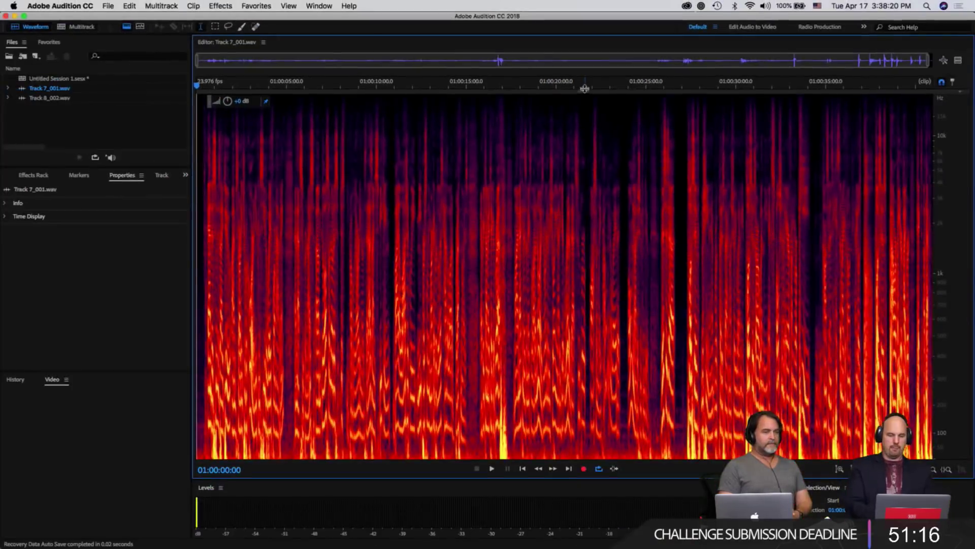
- Play Track 7_001.wav from 01:00:00:12 and examine the voice in a close-up of the spectral frequency display
click(579, 91)
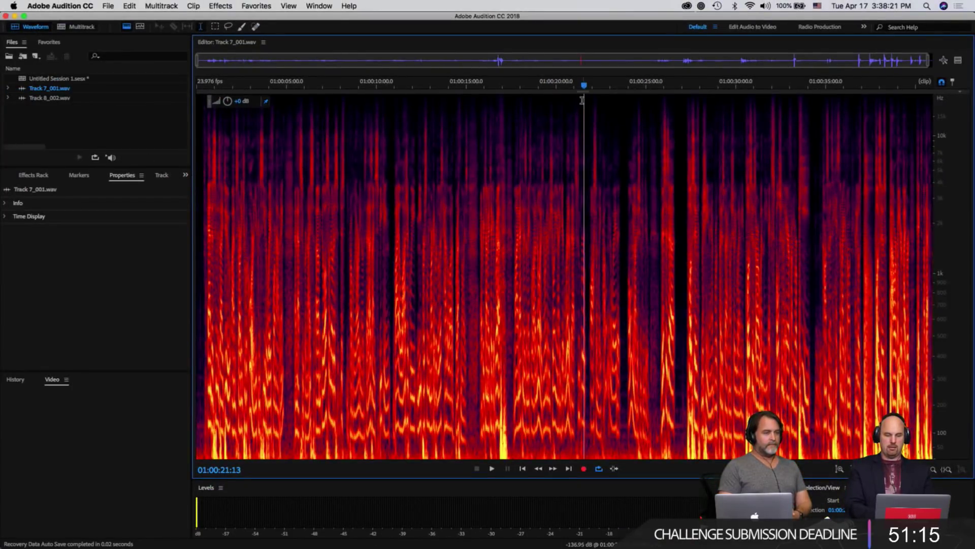
mouse_move(581, 92)
mouse_down()
mouse_move(596, 283)
mouse_move(601, 92)
mouse_up()
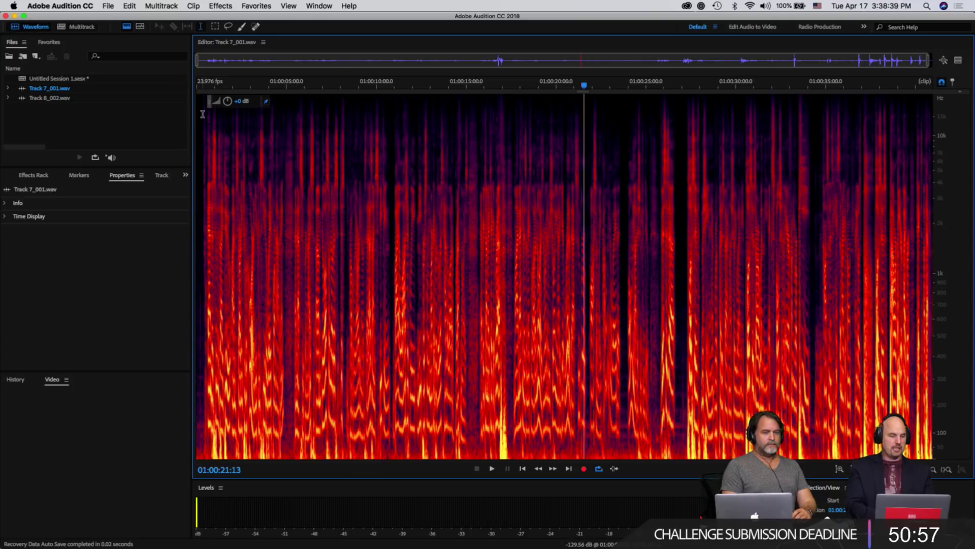
click(206, 89)
key(space)
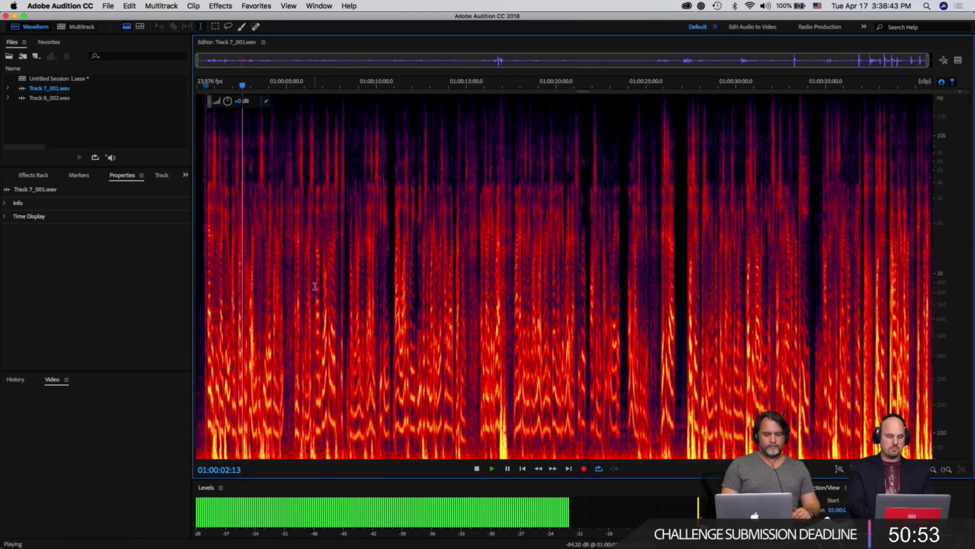
scroll(314, 286, up, 4)
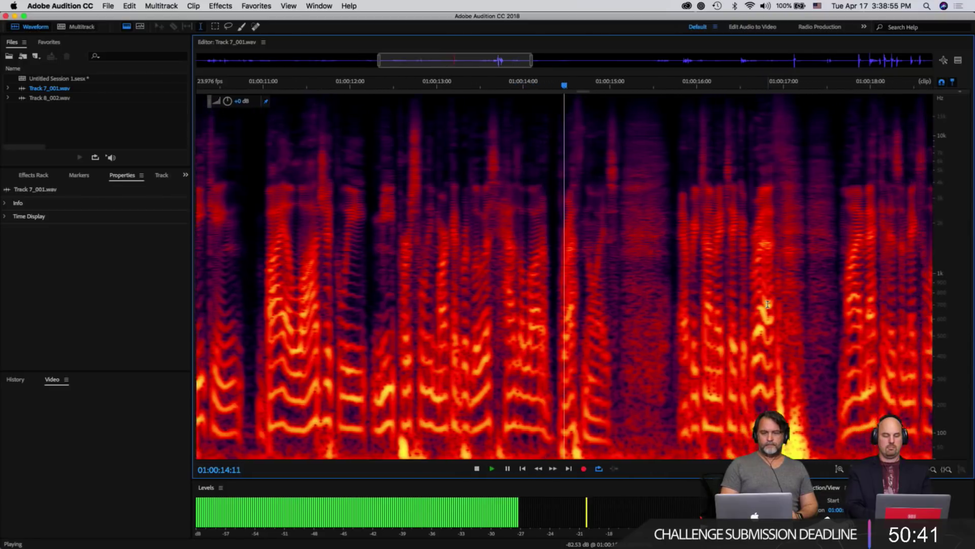
key(space)
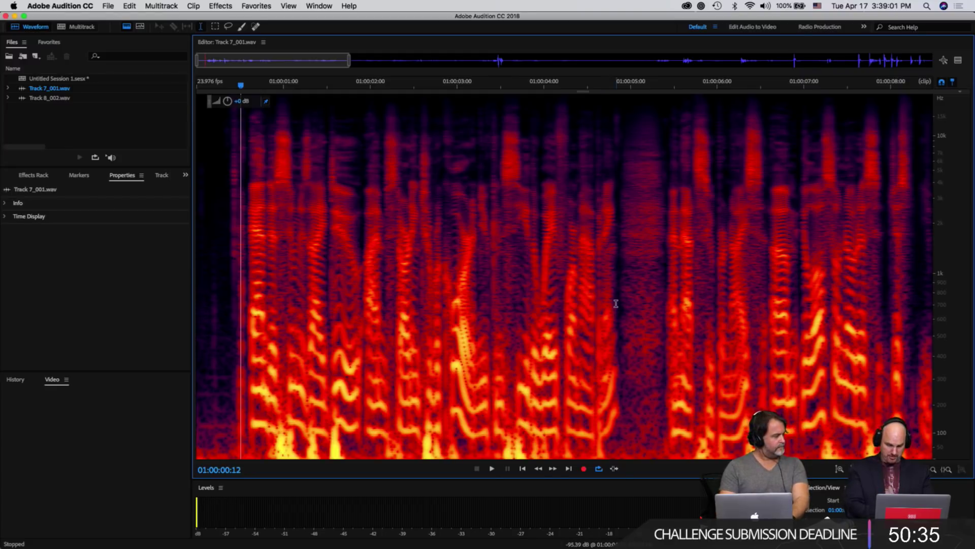
- Place the playhead at 01:00:26:13 and examine the quiet gap after it up close in the spectral display with the Time Selection tool
scroll(615, 303, down, 5)
scroll(616, 303, down, 2)
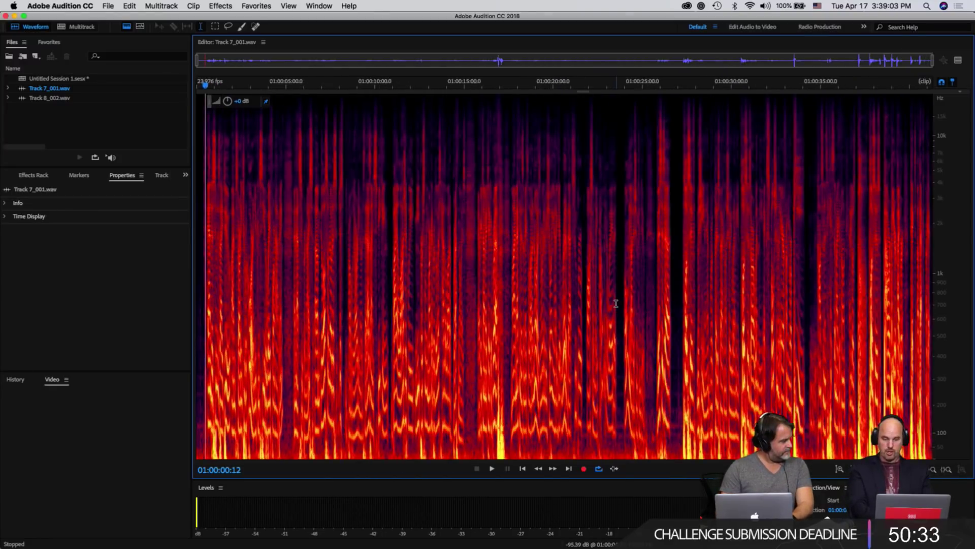
click(669, 251)
scroll(670, 251, up, 8)
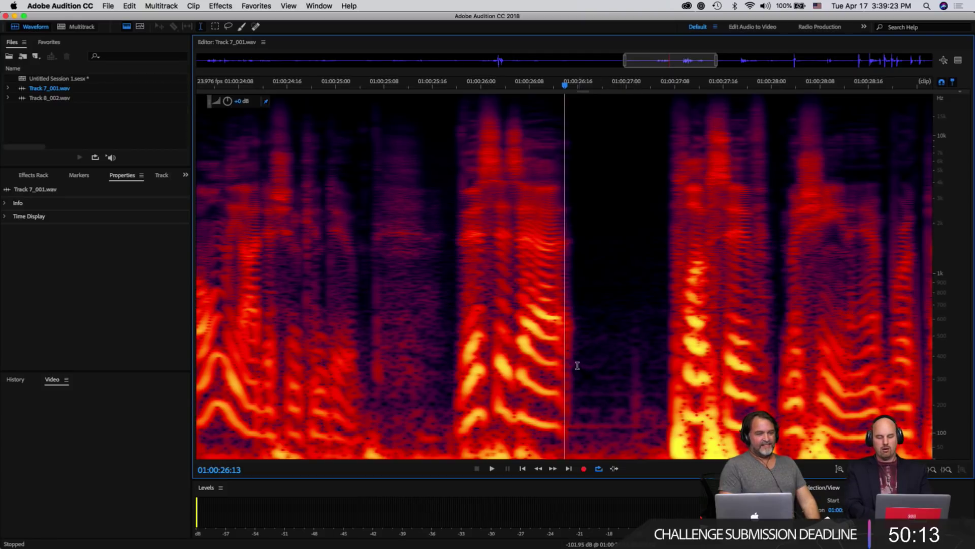
click(201, 26)
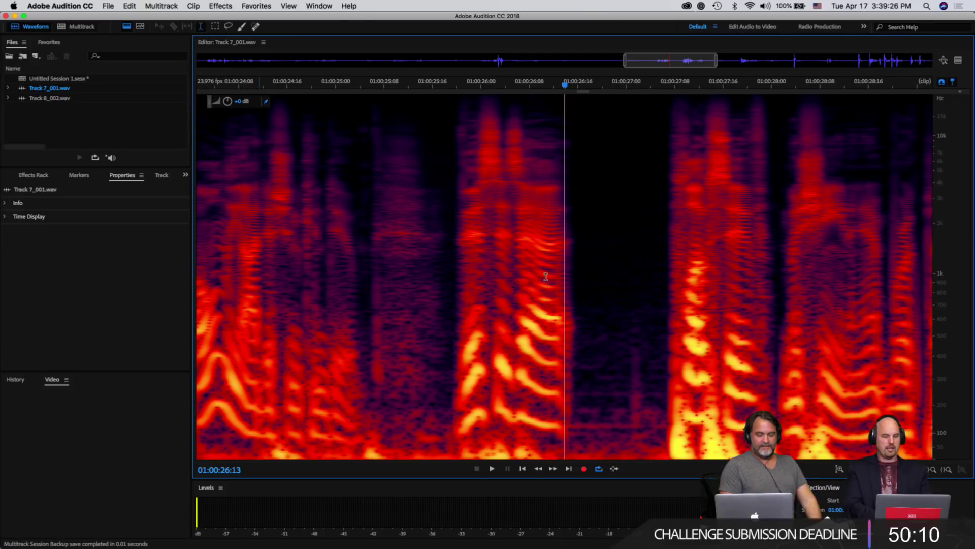
- Select the quiet gap from 01:00:26:16 to the next word, loop its playback to hear the noise, and clear the selection
click(580, 320)
drag(581, 319, 665, 347)
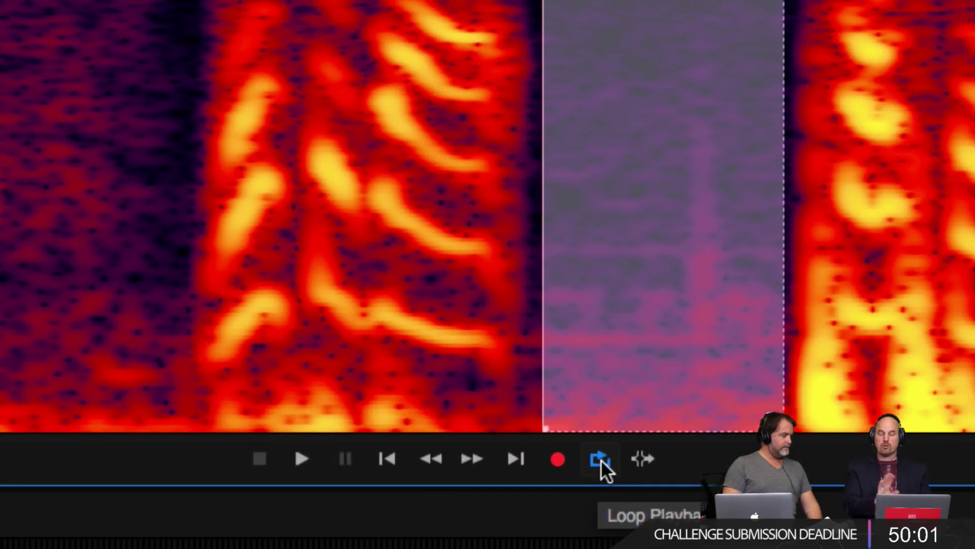
key(space)
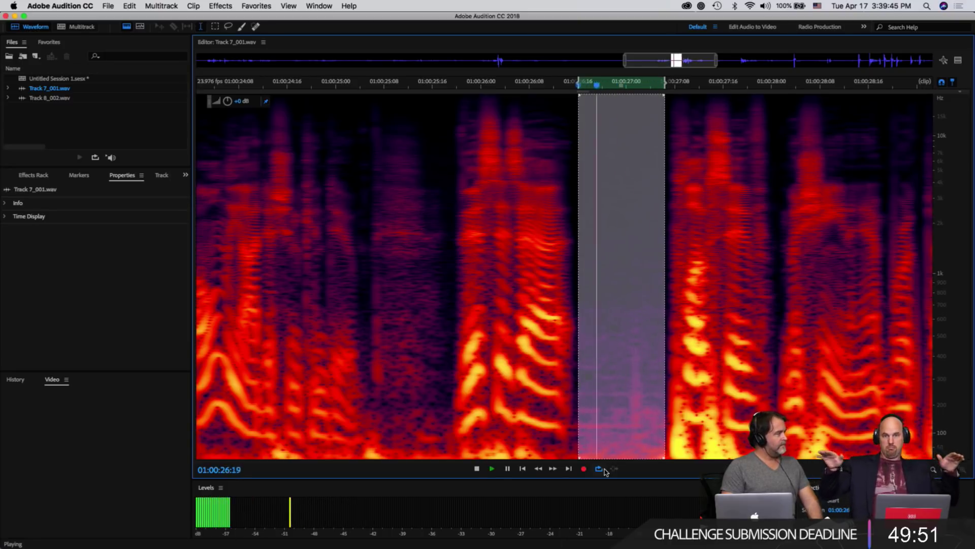
key(space)
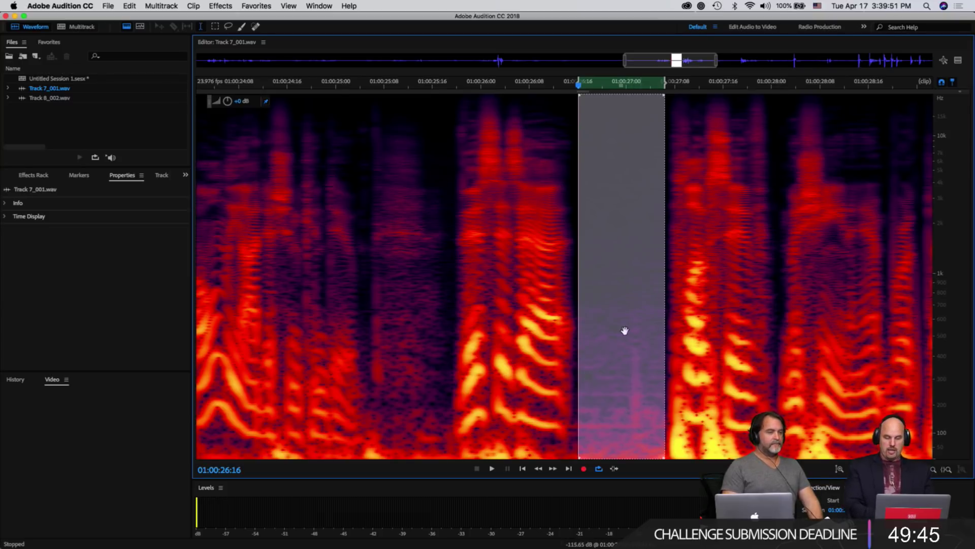
click(544, 333)
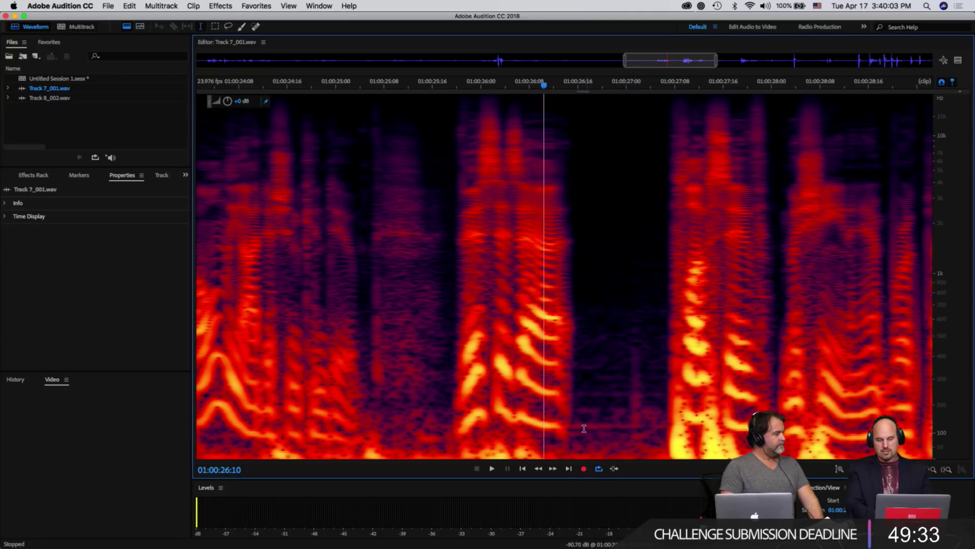
- Lasso a thin band just above 100 Hz across the quiet gap from 01:00:26:14 and play only that spectral selection
click(227, 28)
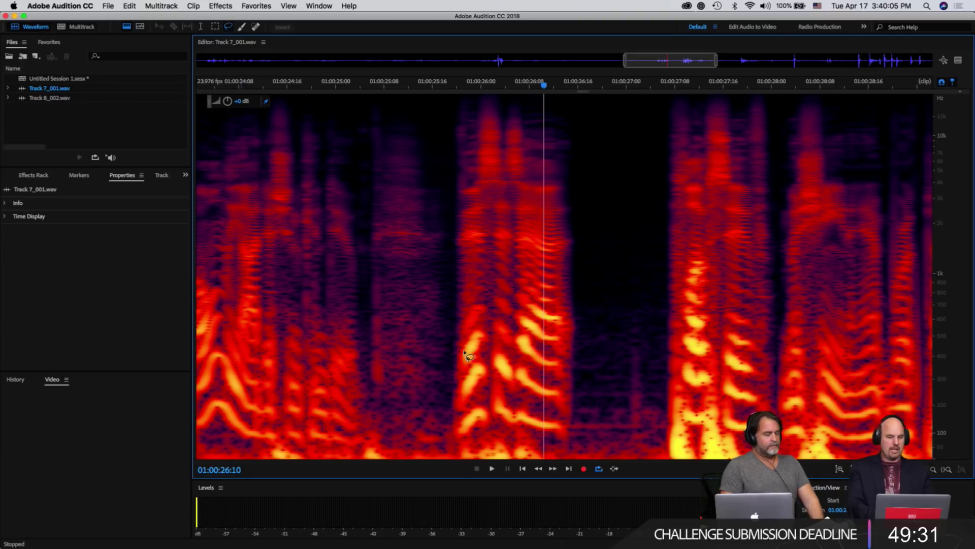
mouse_move(569, 422)
mouse_down()
mouse_move(669, 426)
mouse_move(568, 427)
mouse_up()
key(space)
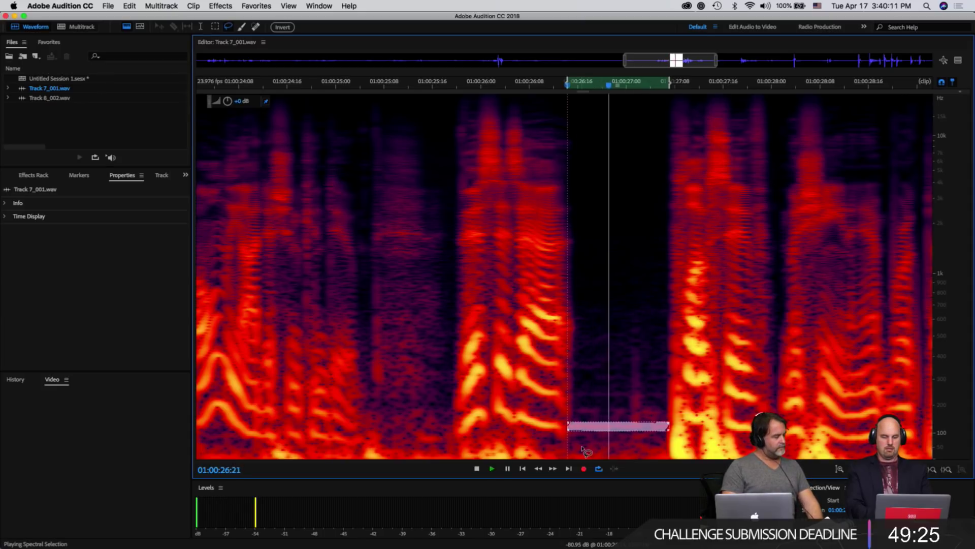
scroll(599, 448, up, 3)
scroll(583, 449, up, 1)
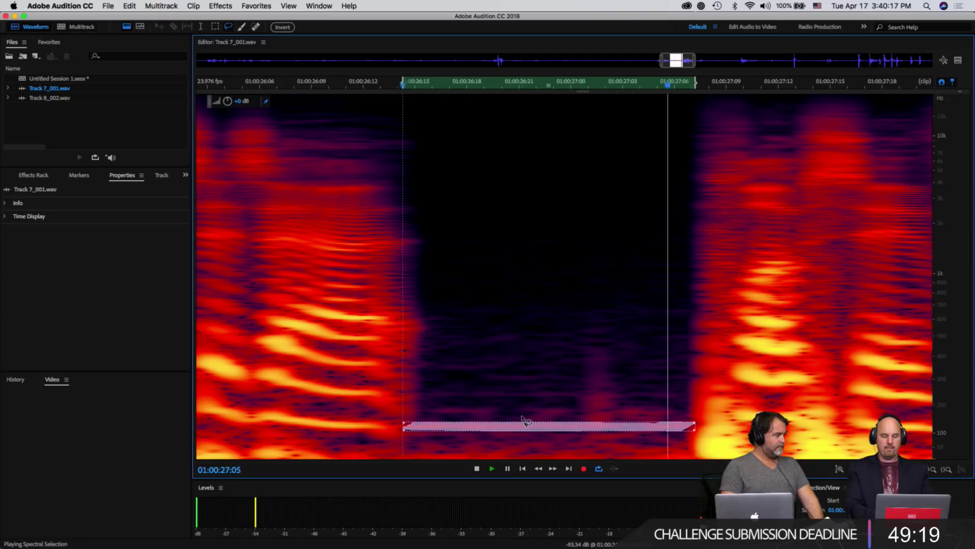
key(space)
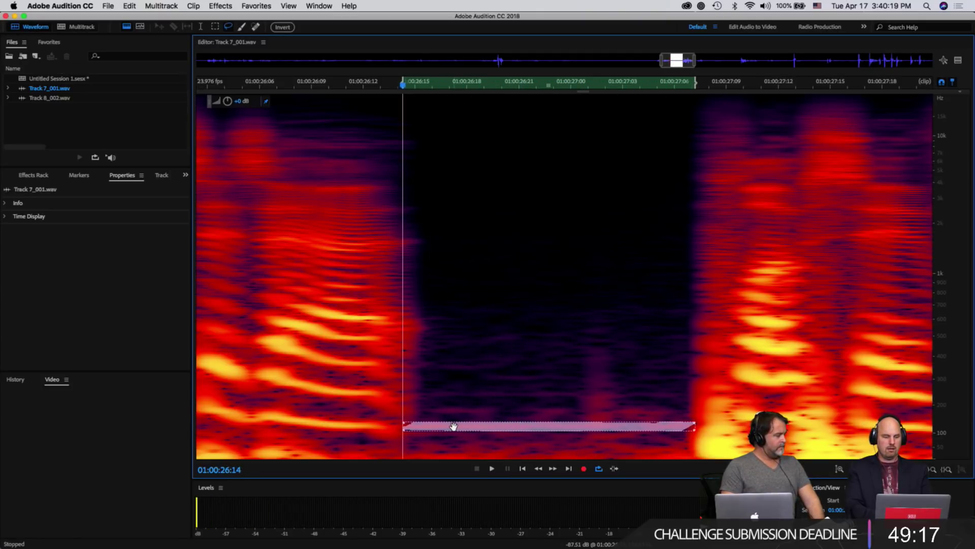
- Replay the lassoed low-frequency band, raising the system volume to maximum for another listen
click(492, 468)
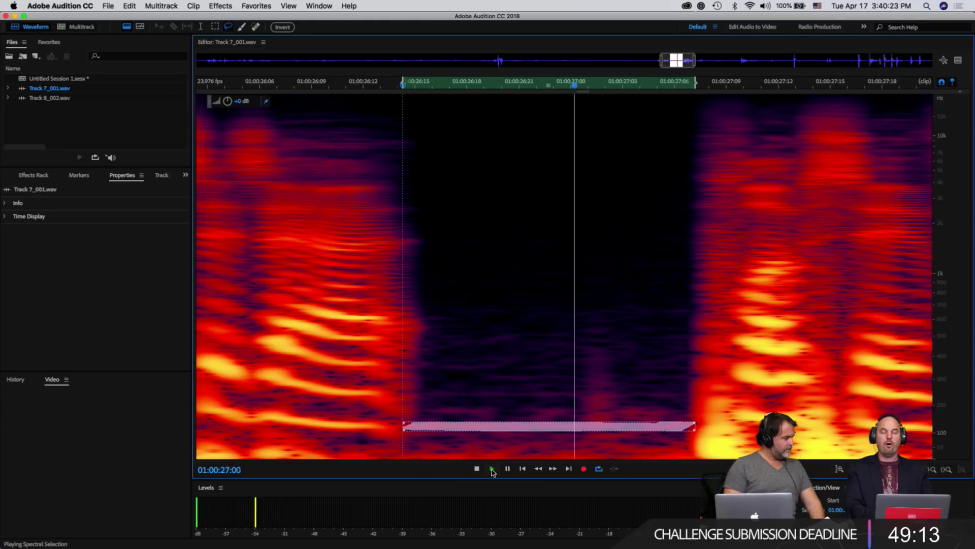
key(space)
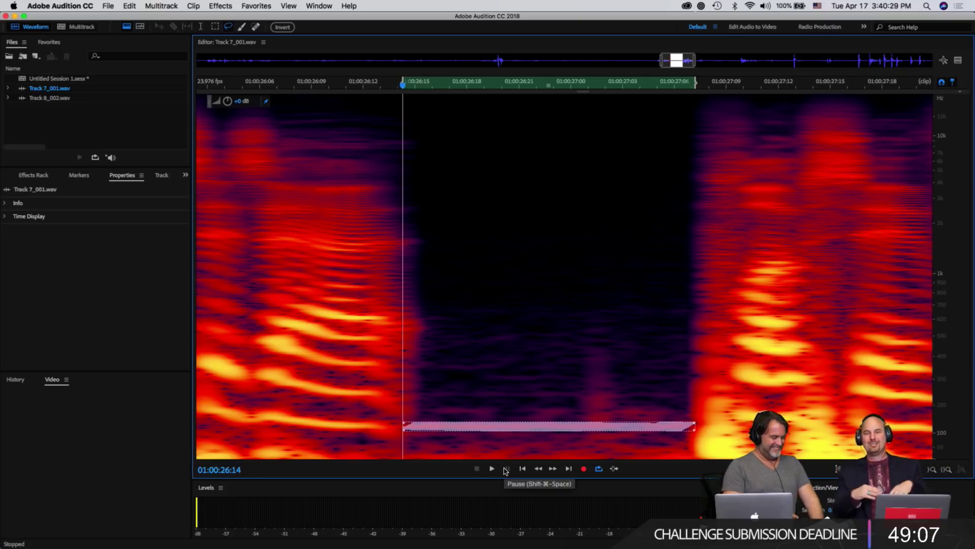
key(XF86AudioRaiseVolume)
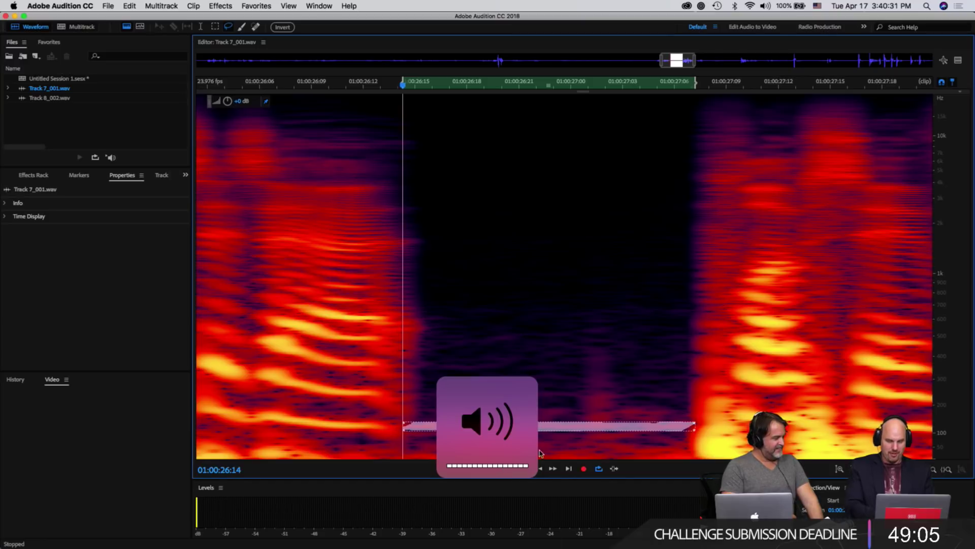
key(space)
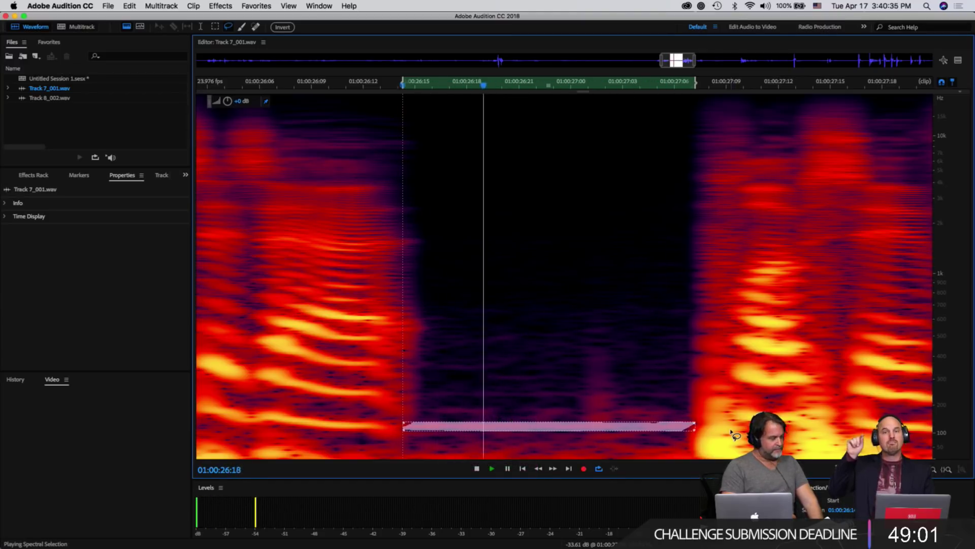
key(space)
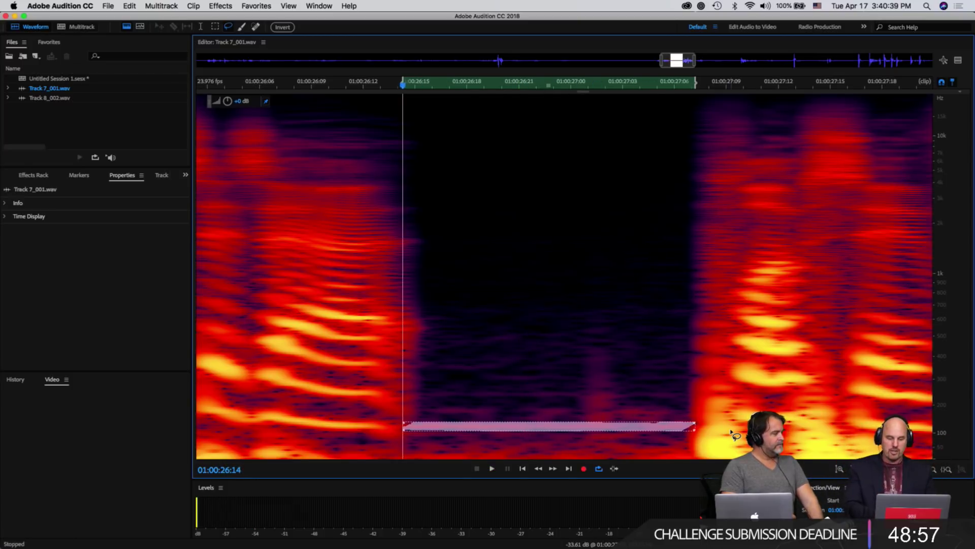
- Replace the lasso with a full-spectrum time selection of the quiet gap starting at 01:00:26:16
scroll(732, 433, down, 5)
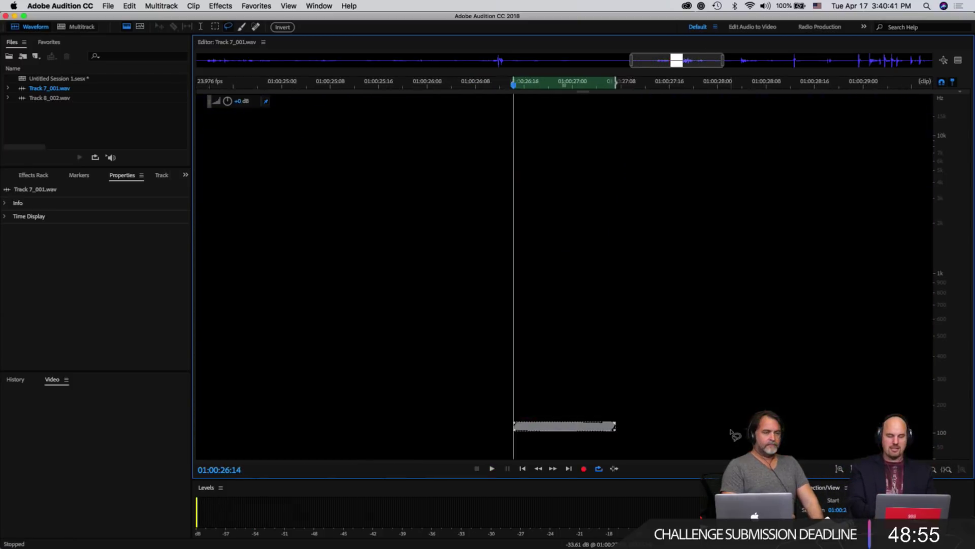
scroll(735, 435, down, 3)
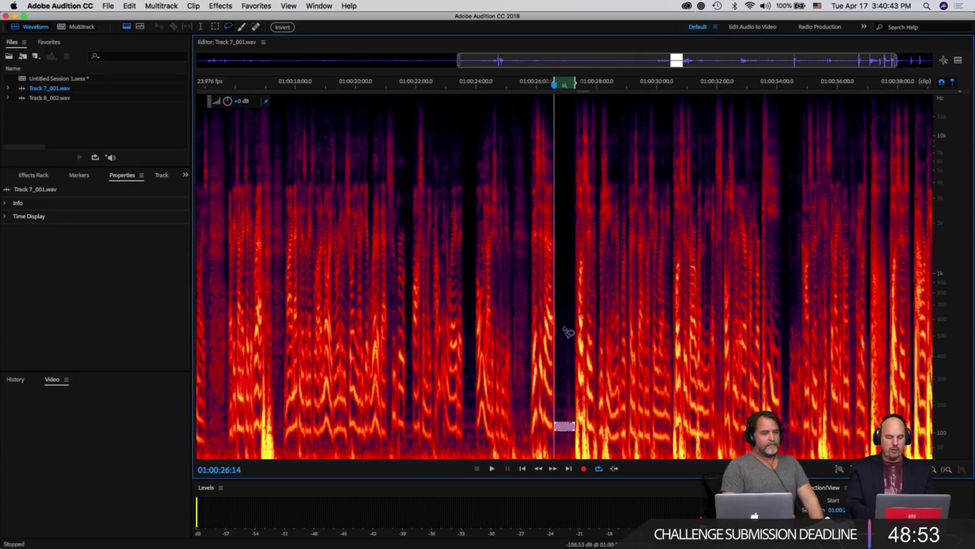
key(t)
drag(556, 317, 575, 321)
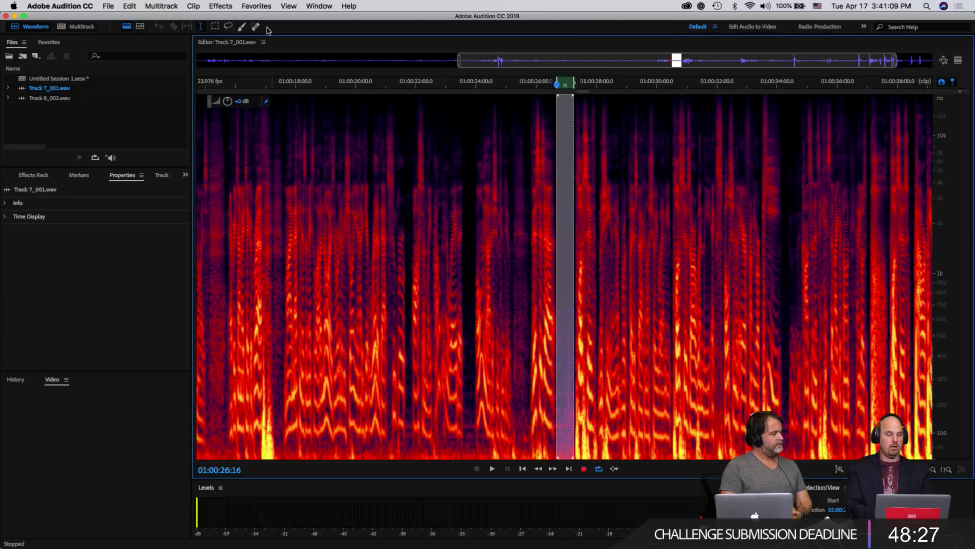
- Open the Noise Reduction (process) effect and capture a noise print from the selected quiet gap
click(224, 8)
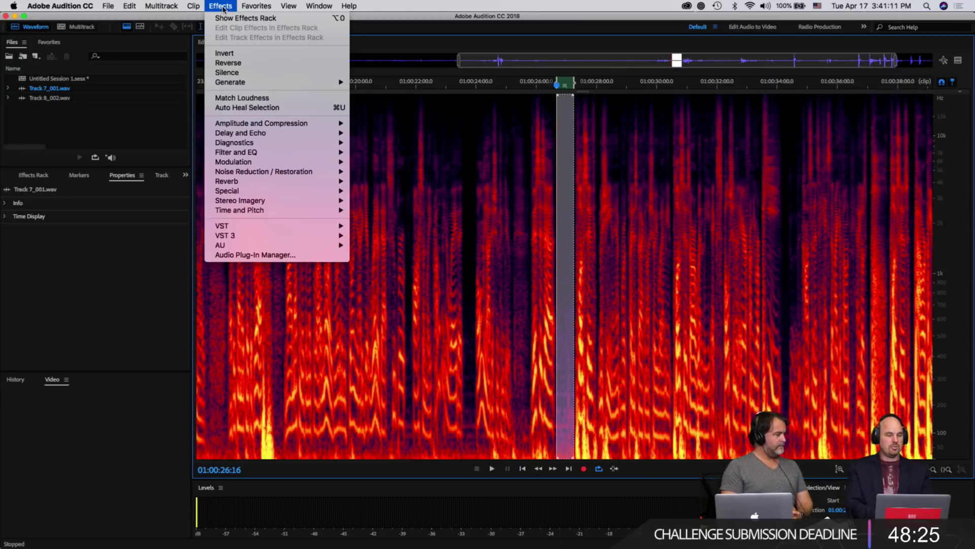
mouse_move(312, 173)
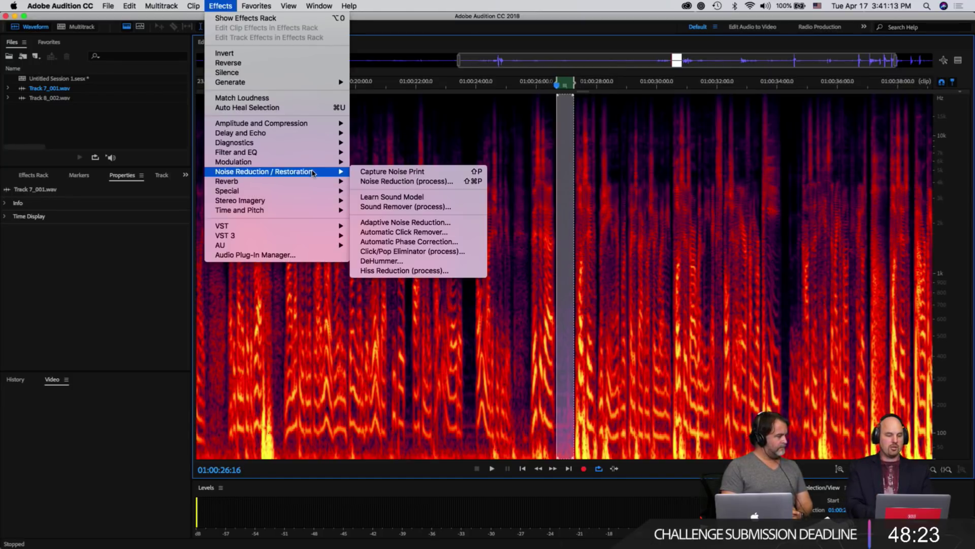
click(440, 185)
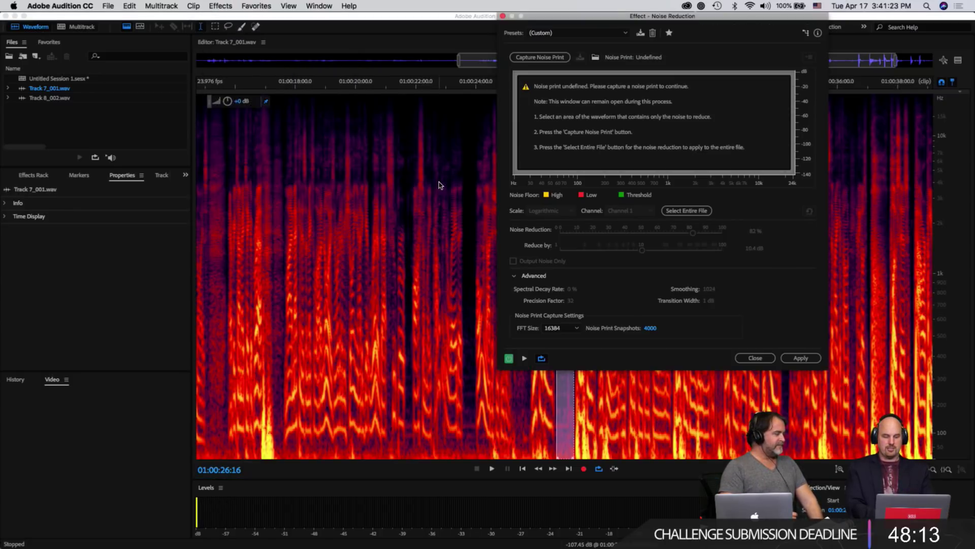
drag(651, 16, 563, 79)
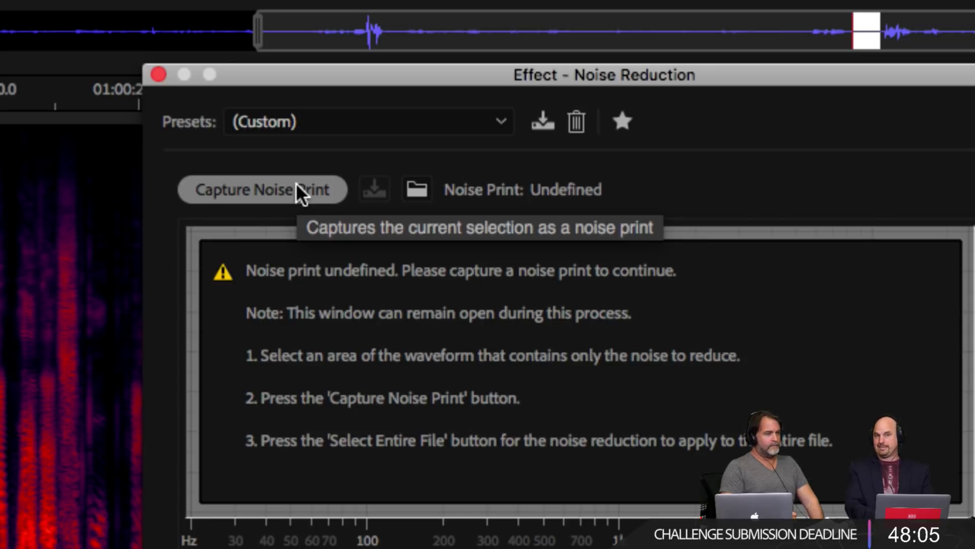
click(296, 186)
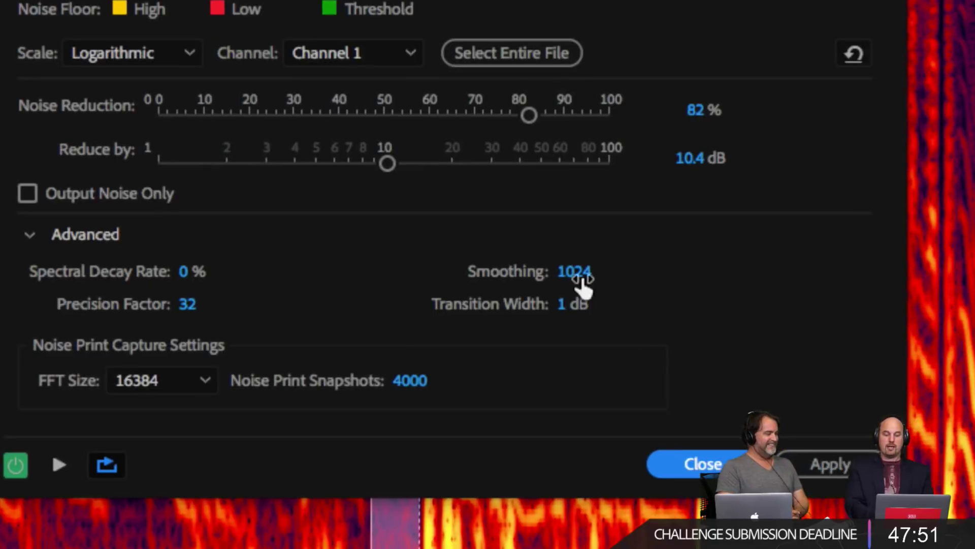
- Set Noise Reduction to 91 % and Reduce by to 71.4 dB
drag(582, 228, 595, 226)
drag(556, 122, 572, 121)
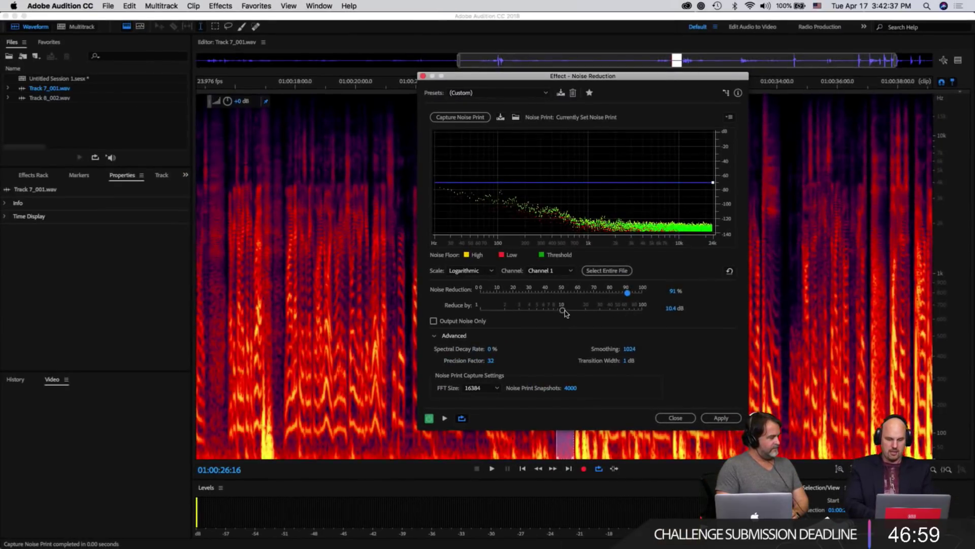
click(509, 162)
drag(608, 311, 634, 311)
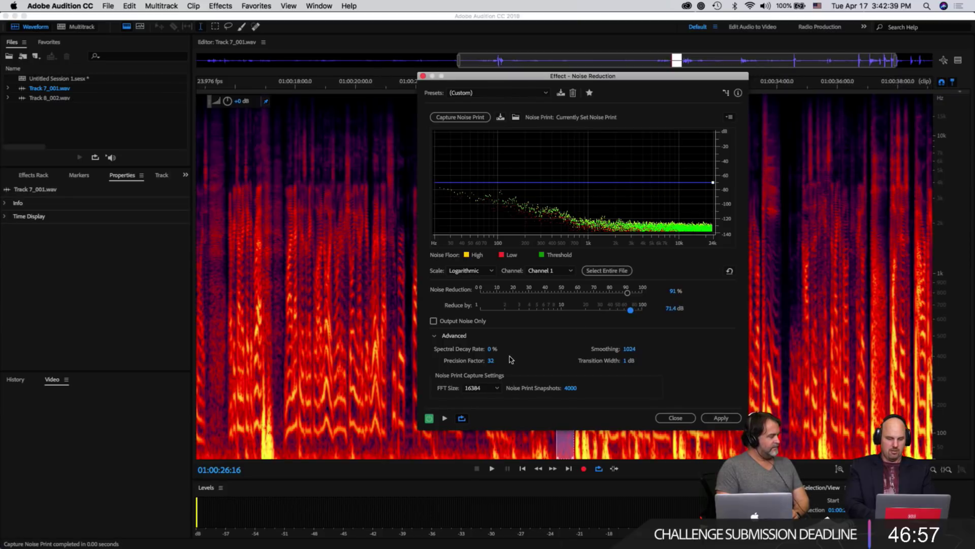
- Preview the effect on the speech from 01:00:17:15 to about 01:00:21, raising Noise Reduction to 100 % and Reduce by to 93 dB
drag(284, 257, 391, 272)
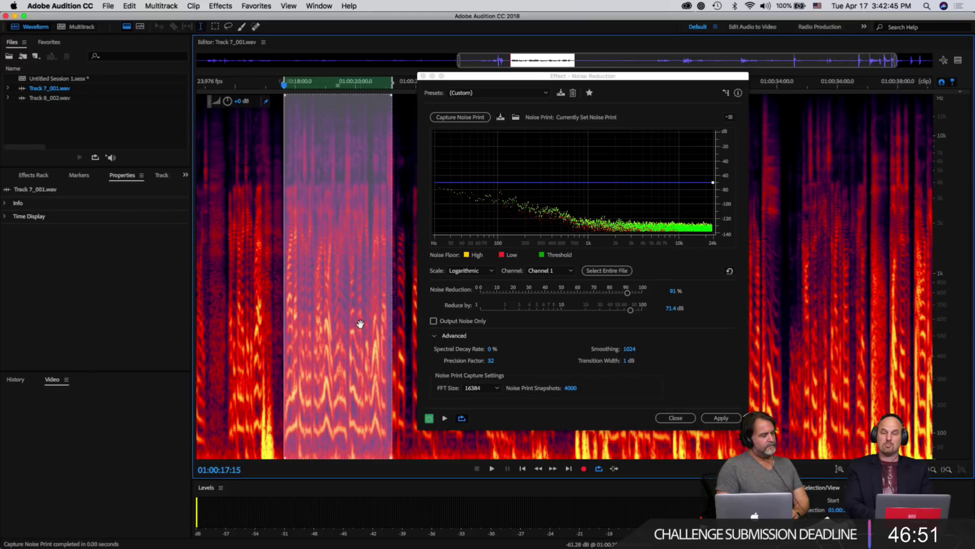
click(485, 384)
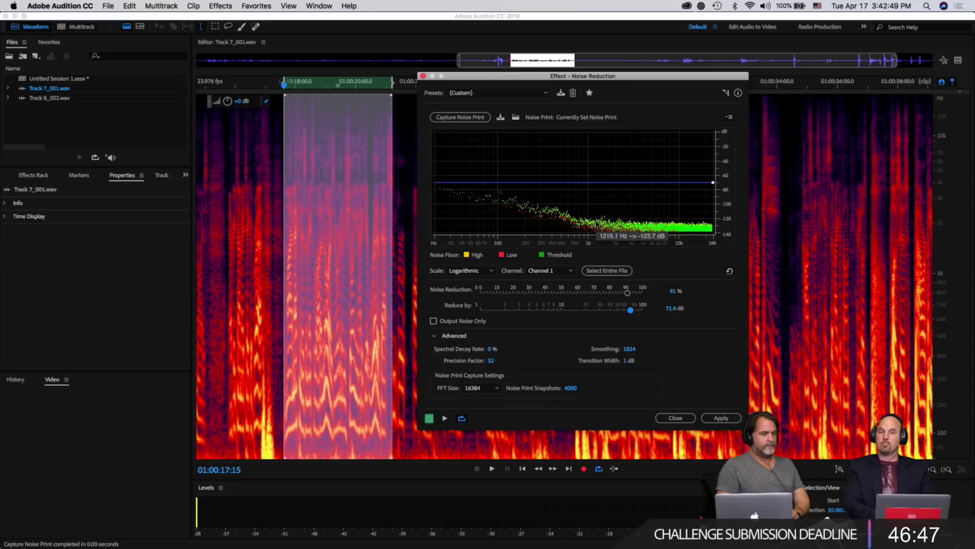
click(444, 417)
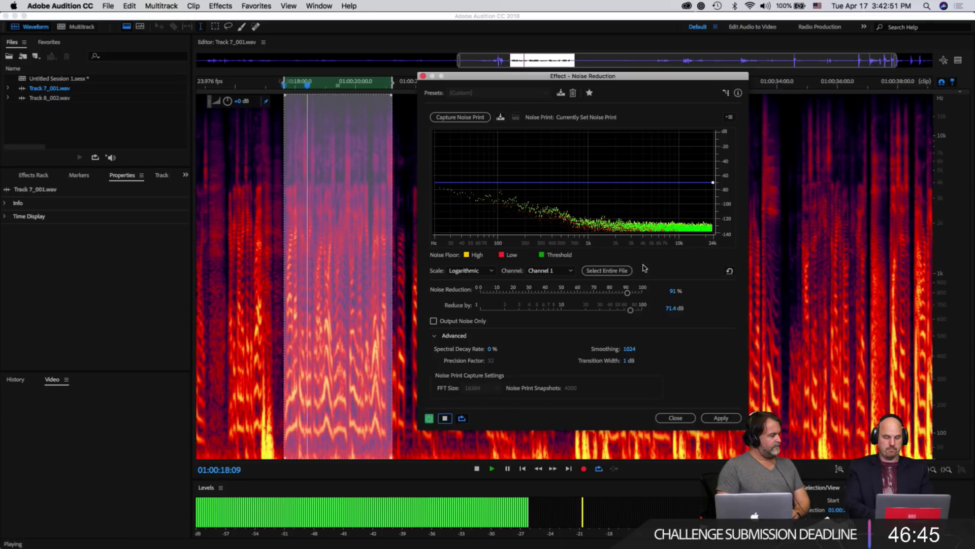
mouse_move(630, 307)
mouse_down()
mouse_move(639, 309)
mouse_move(635, 293)
mouse_move(644, 294)
mouse_up()
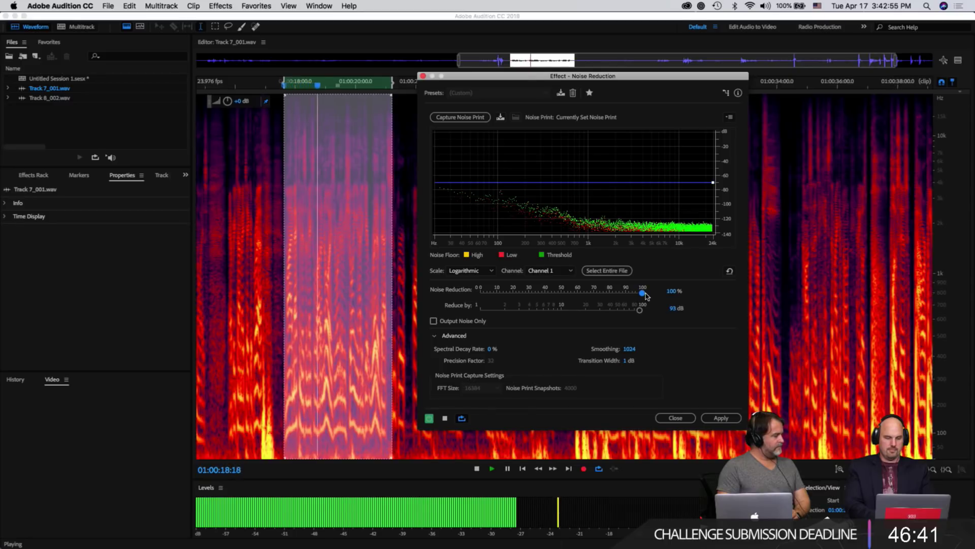
key(space)
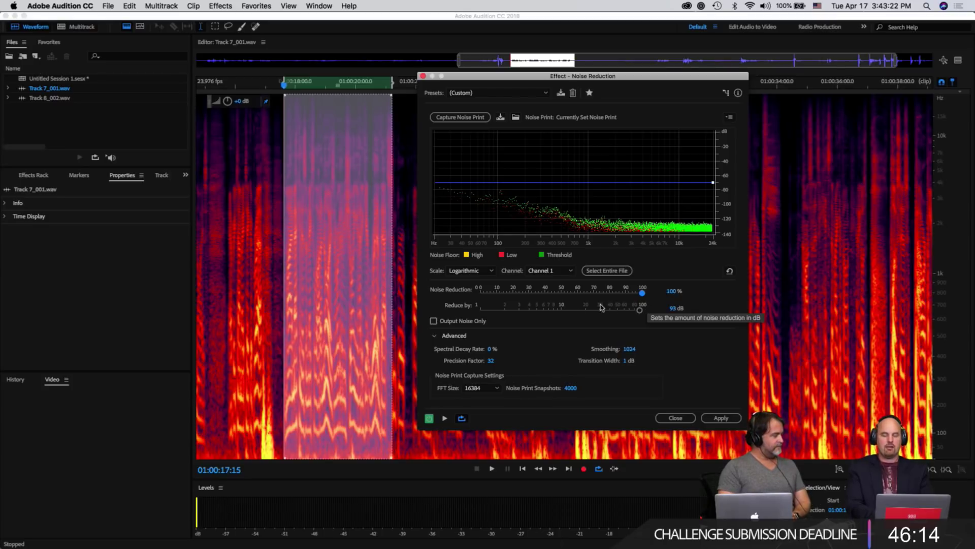
- Compare the selected speech with and without noise reduction by previewing it with the effect enabled and bypassed
click(444, 418)
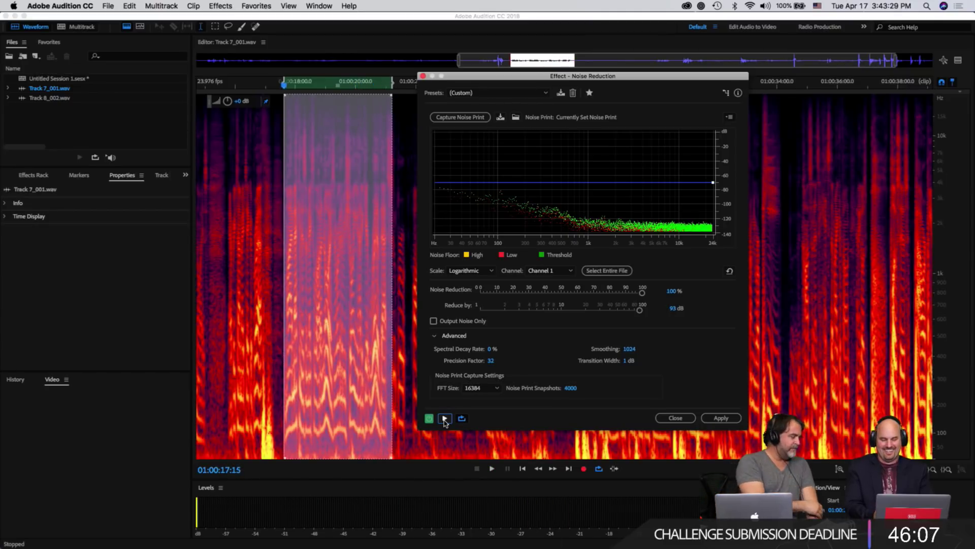
click(429, 418)
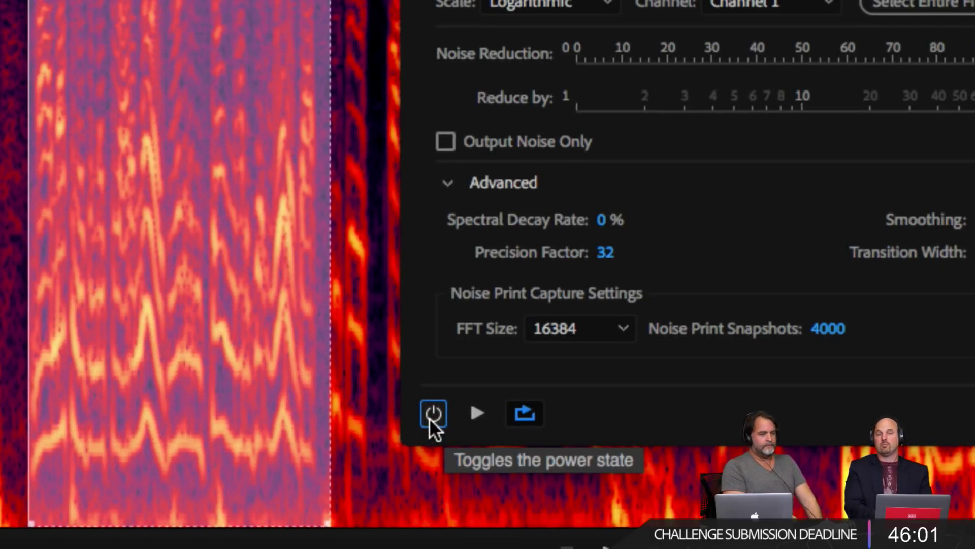
click(431, 416)
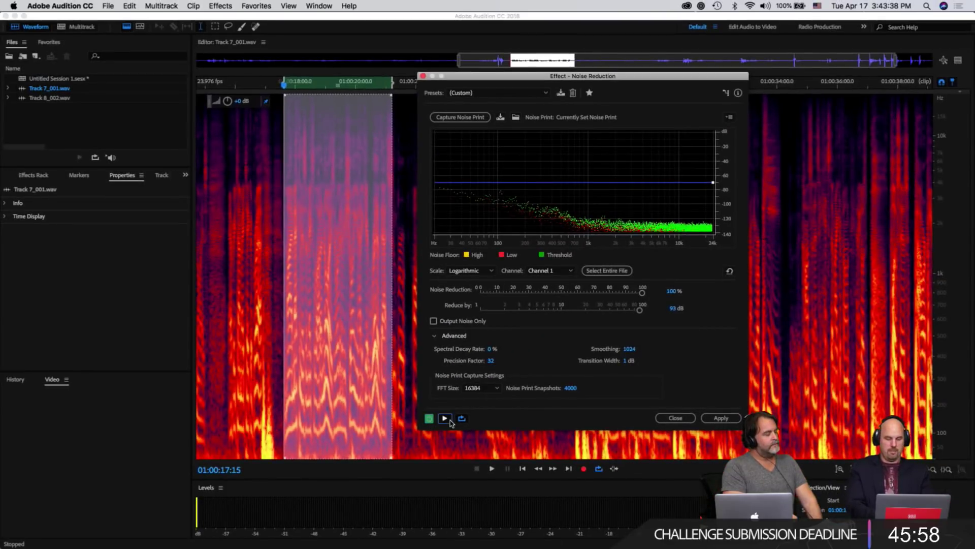
click(445, 418)
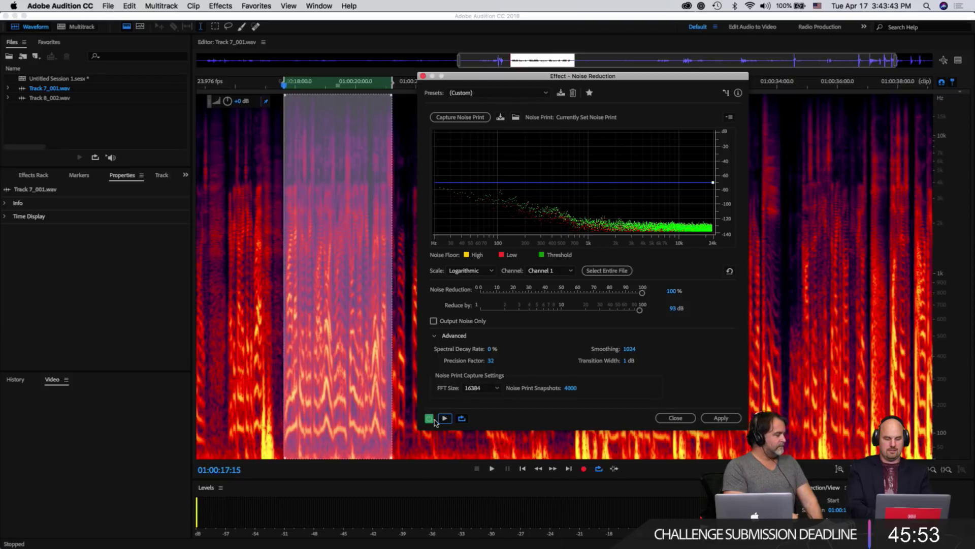
click(430, 418)
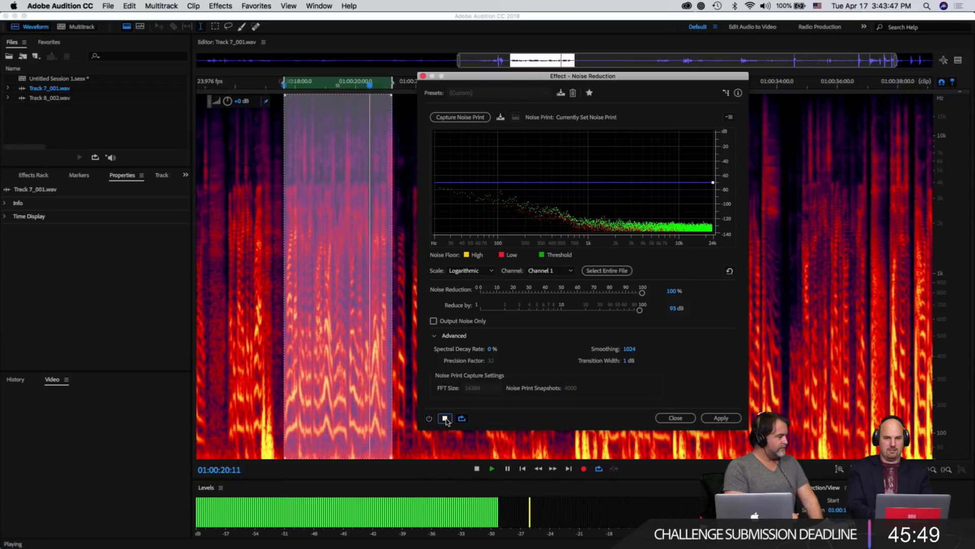
click(444, 418)
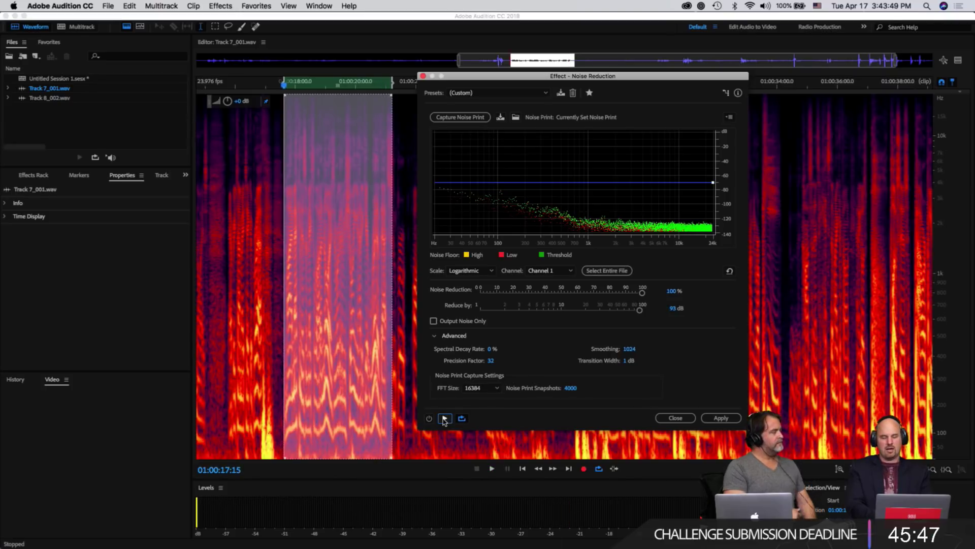
click(445, 418)
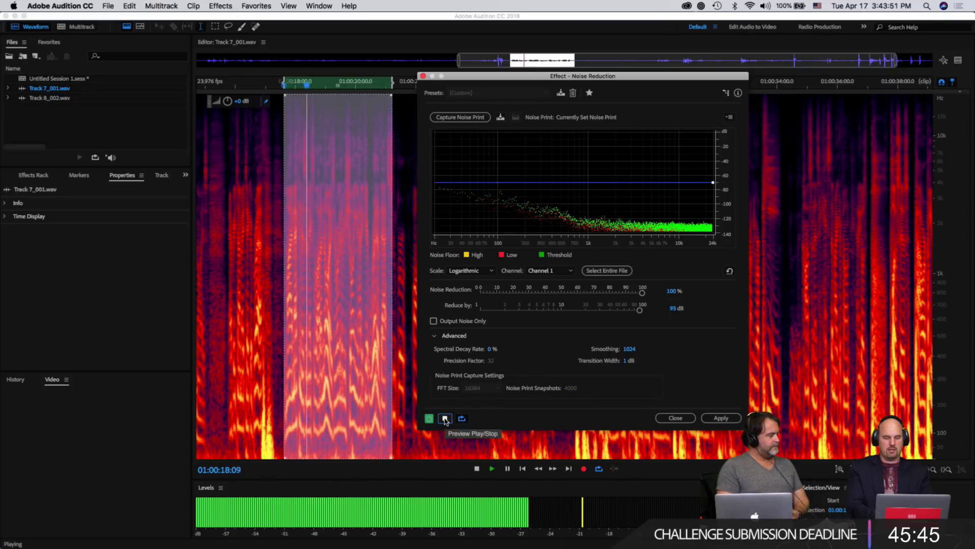
- Preview the selected speech once more with noise reduction bypassed, and again with it enabled
click(445, 418)
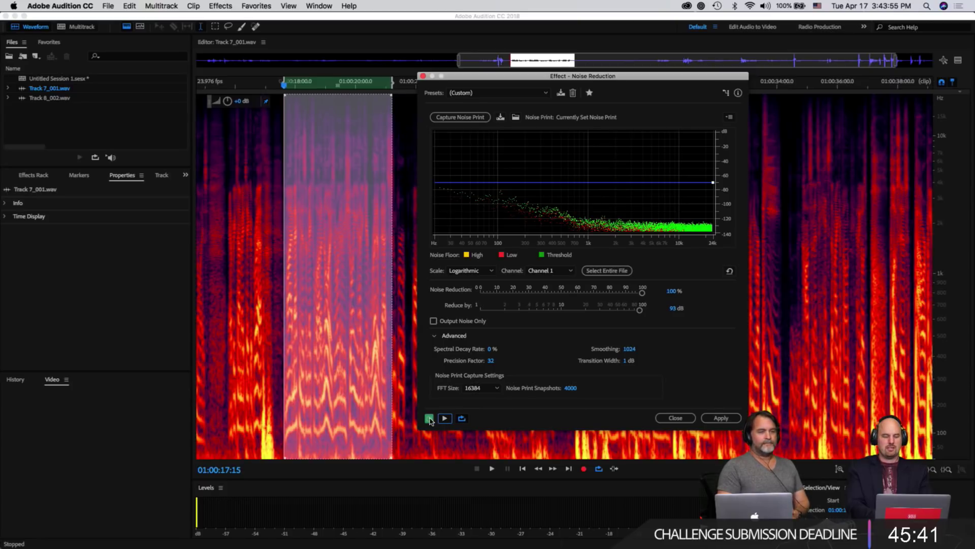
click(445, 418)
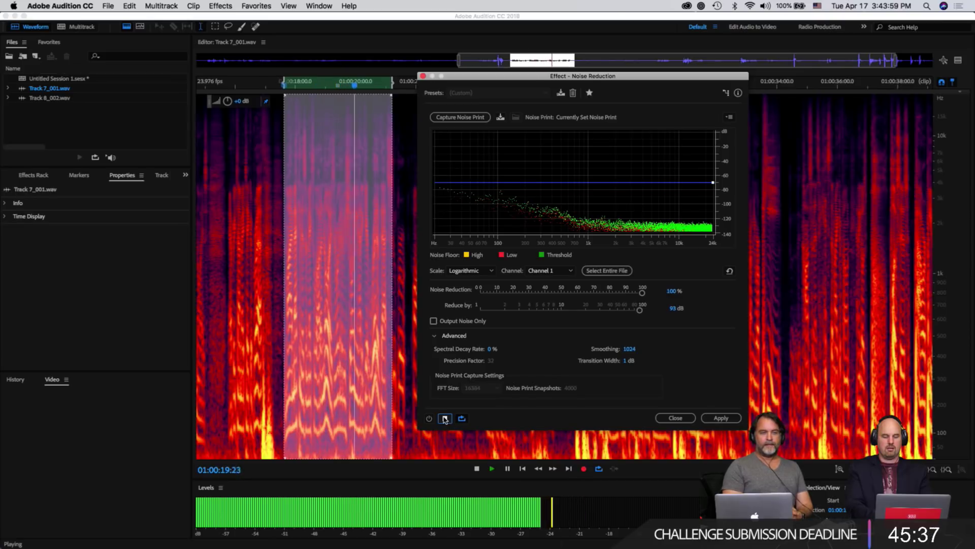
click(446, 418)
click(429, 418)
click(445, 418)
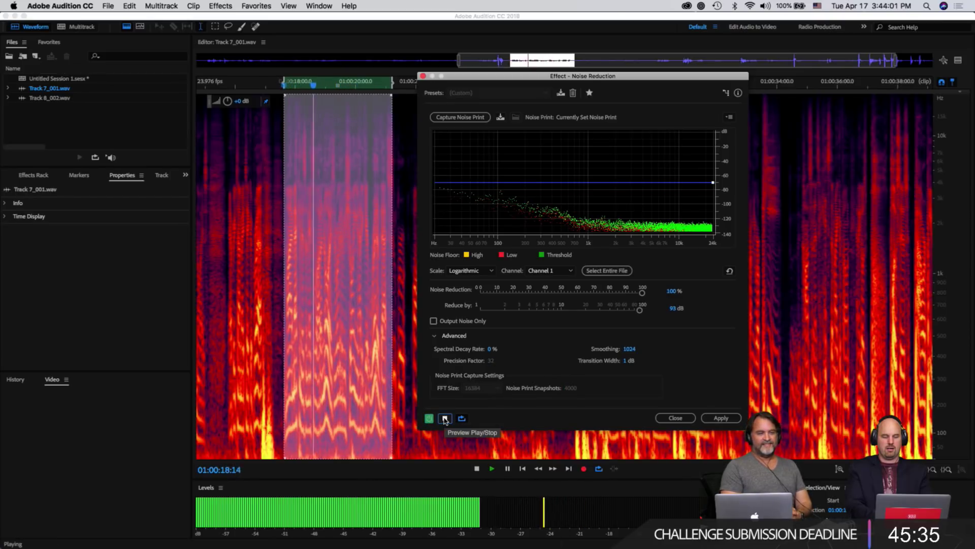
click(445, 418)
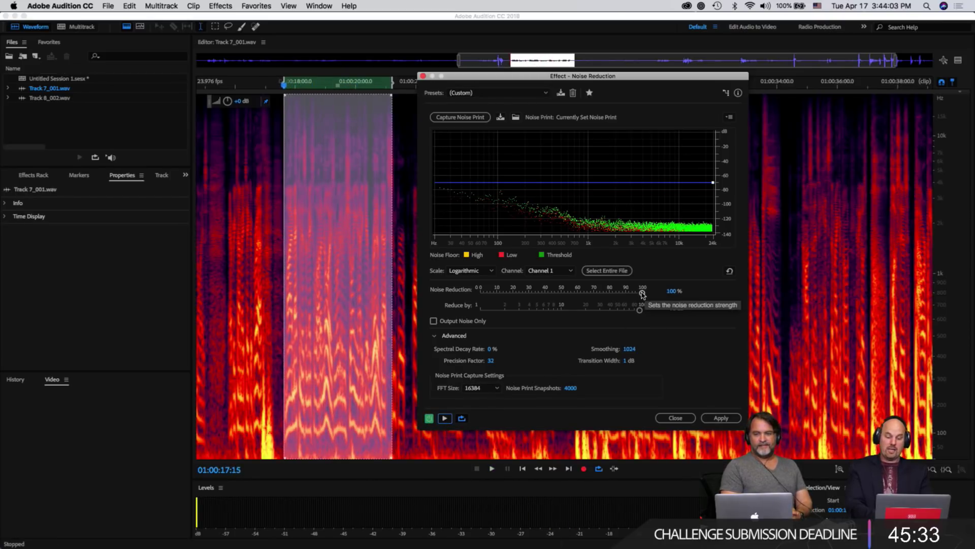
- Set Noise Reduction to 81 % and Reduce by to 10.4 dB, and apply the effect to the entire file
drag(642, 293, 562, 317)
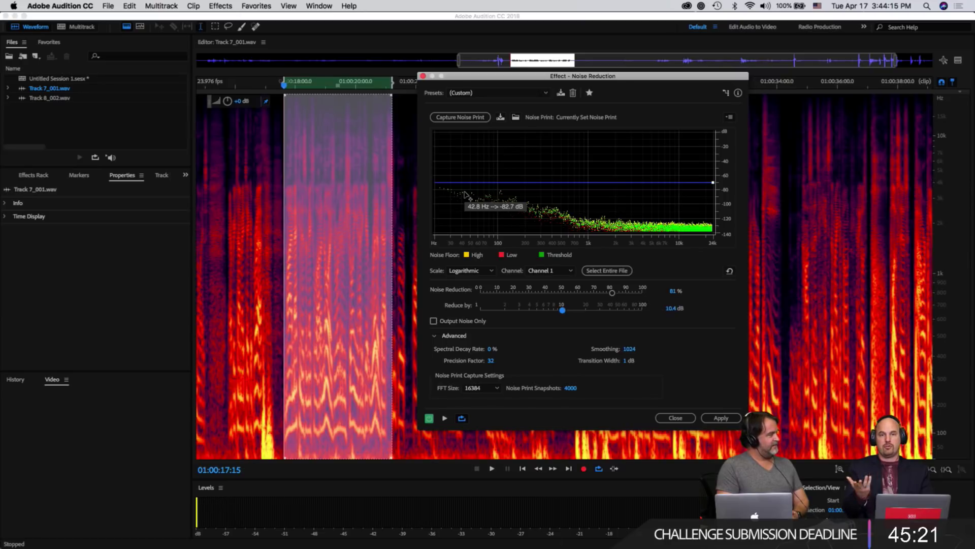
key(super+a)
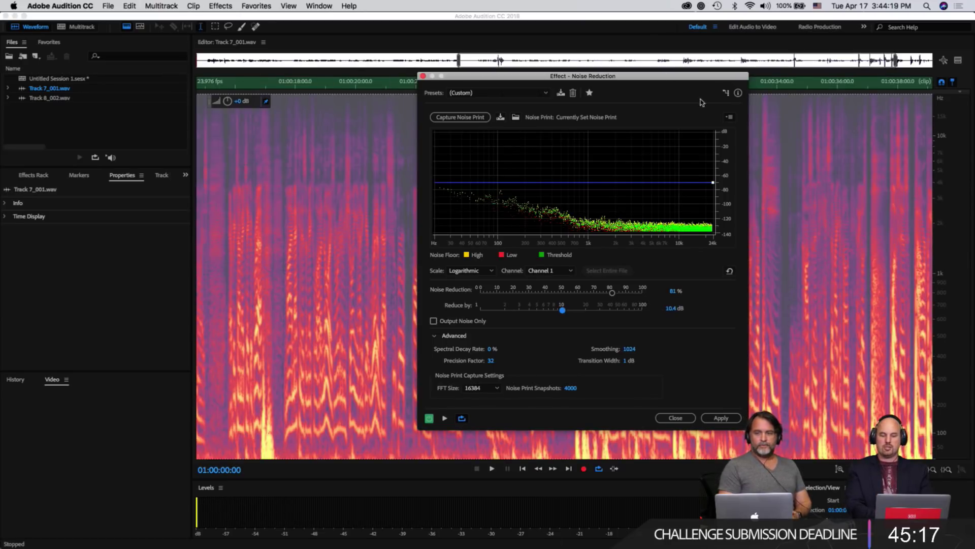
click(721, 418)
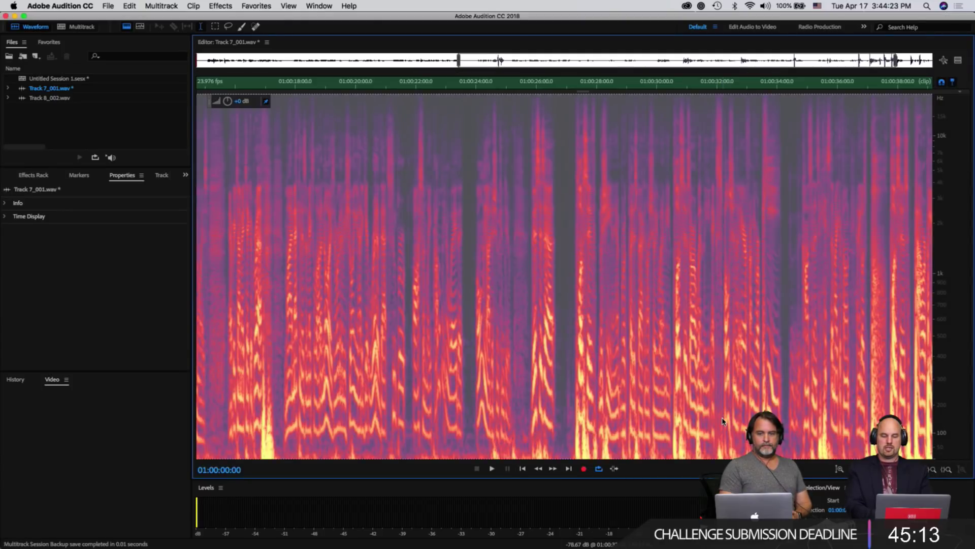
- Examine the cleaned gap between words around 01:00:26:20 in the spectral display
click(573, 318)
click(562, 313)
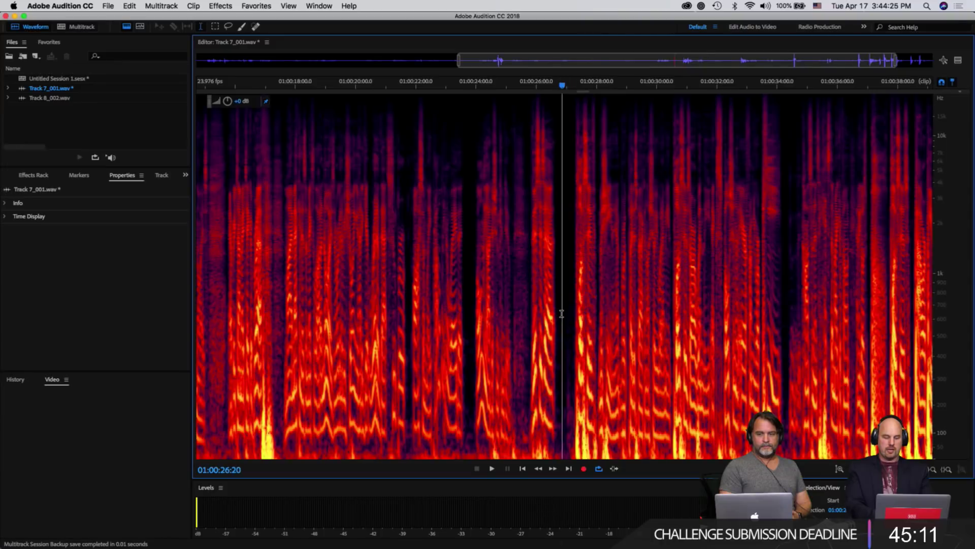
scroll(562, 314, up, 3)
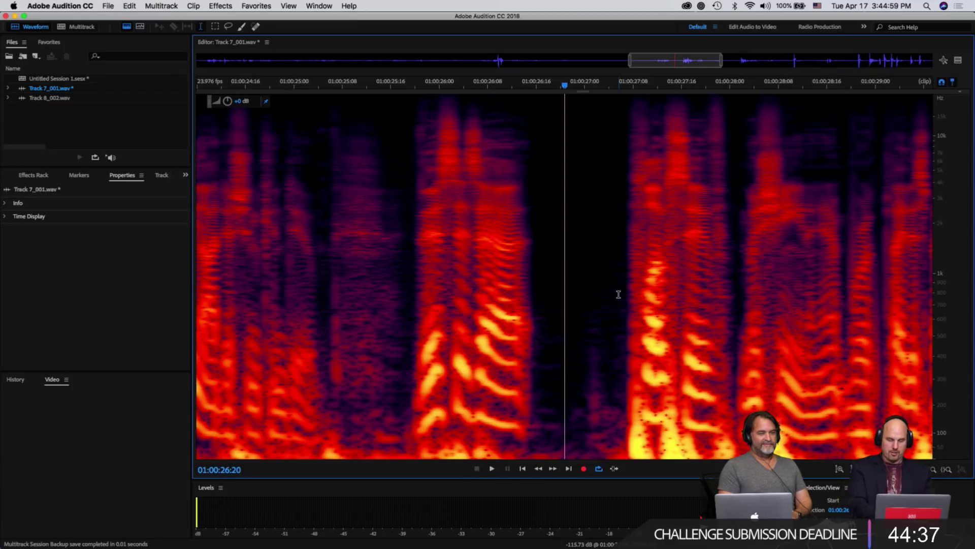
key(backslash)
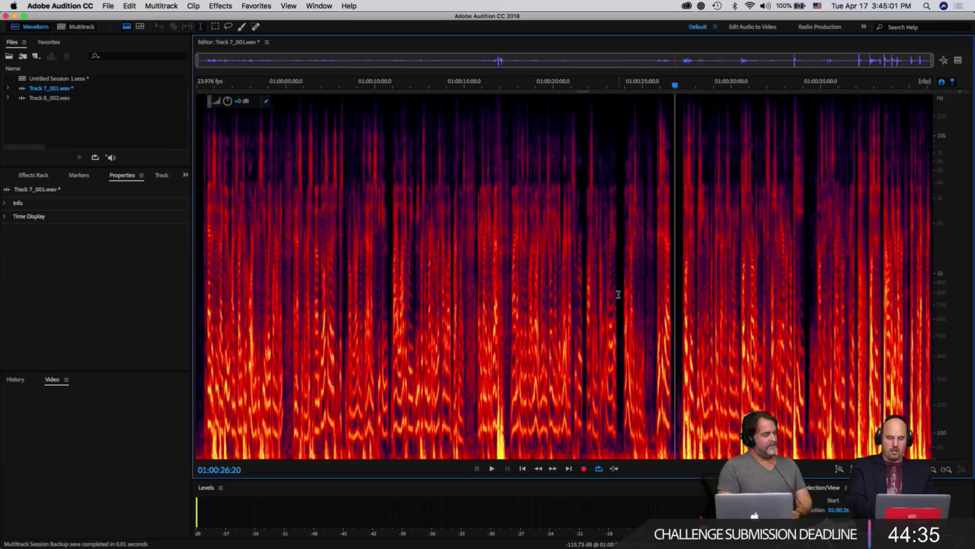
- Play the noise-reduced recording from its beginning at 01:00:00:00
double_click(306, 269)
click(201, 258)
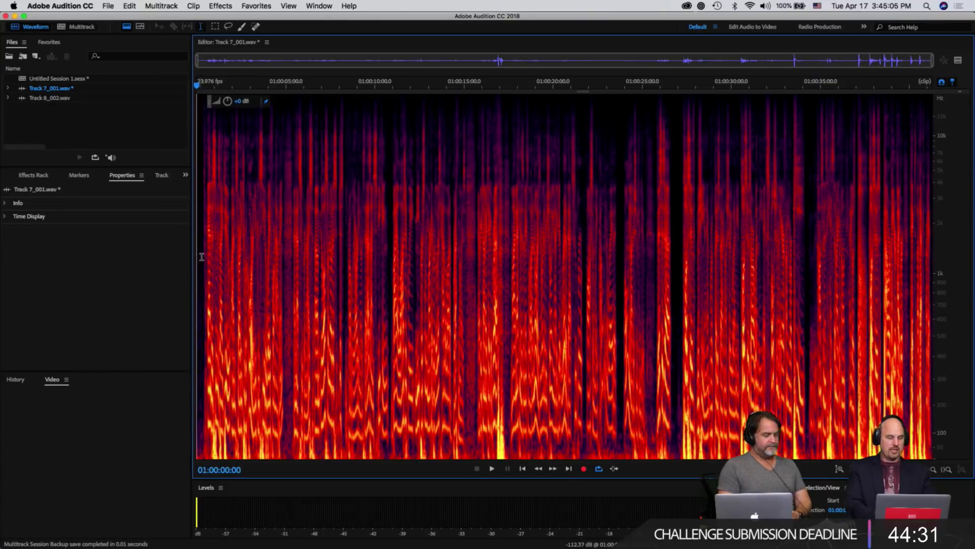
key(space)
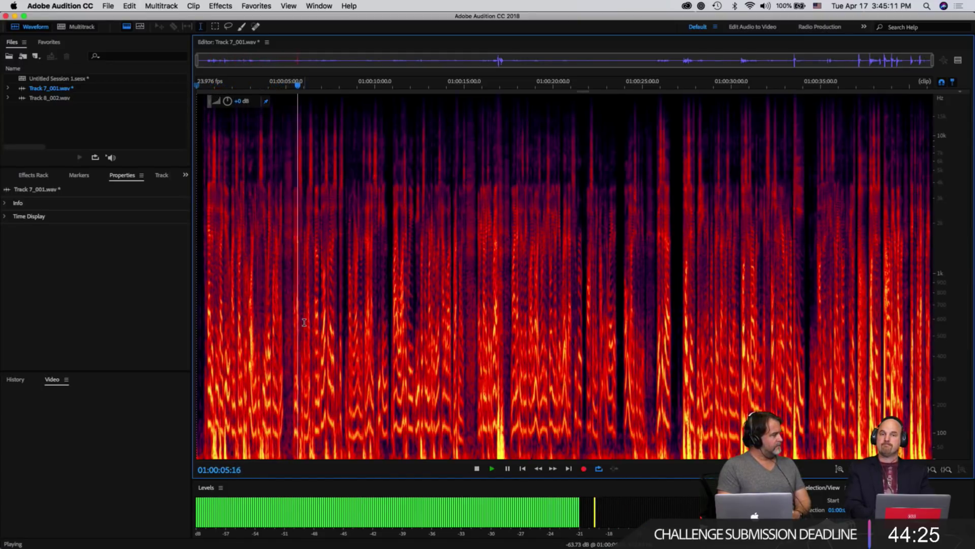
key(space)
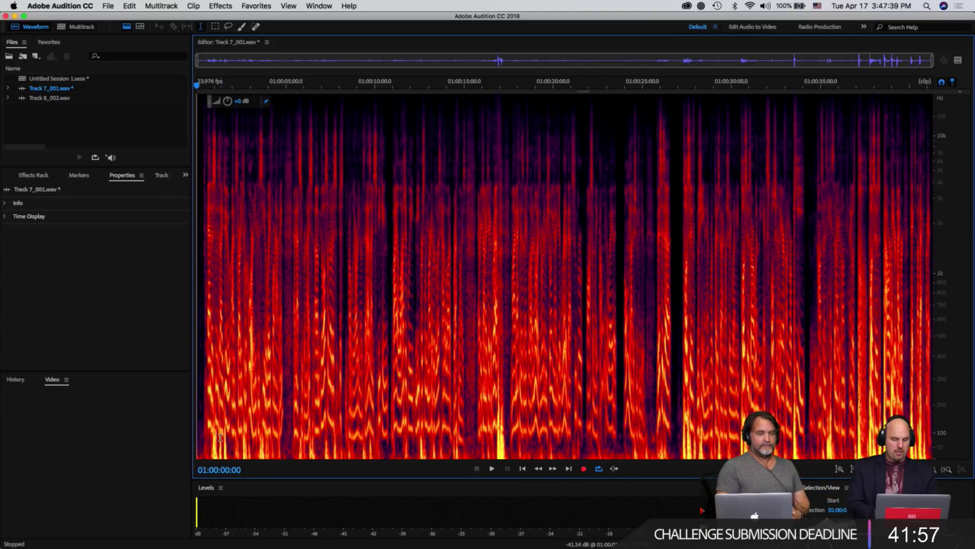
- Using Marquee Selection, play isolated mid- and high-frequency regions of the speech between about 01:00:12 and 01:00:27
click(213, 28)
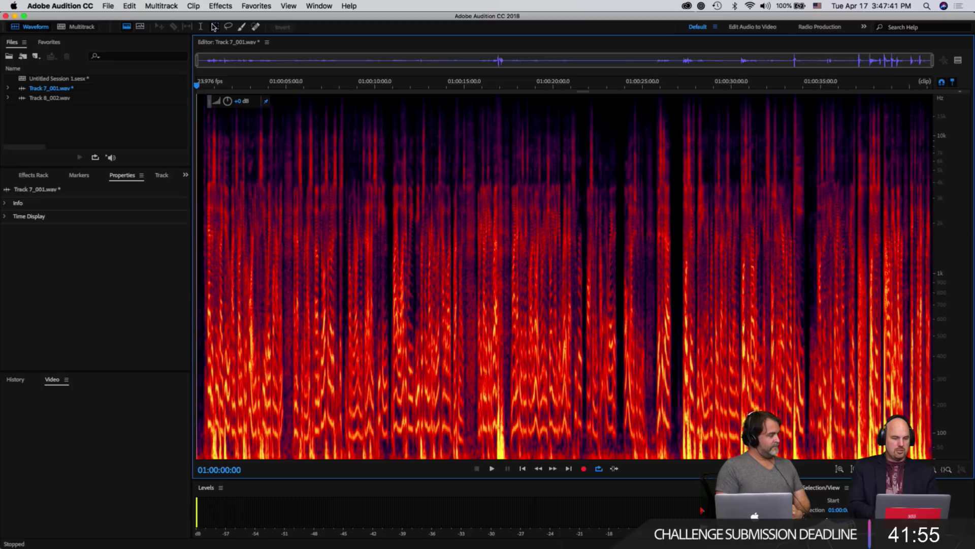
drag(205, 433, 470, 450)
drag(413, 269, 677, 367)
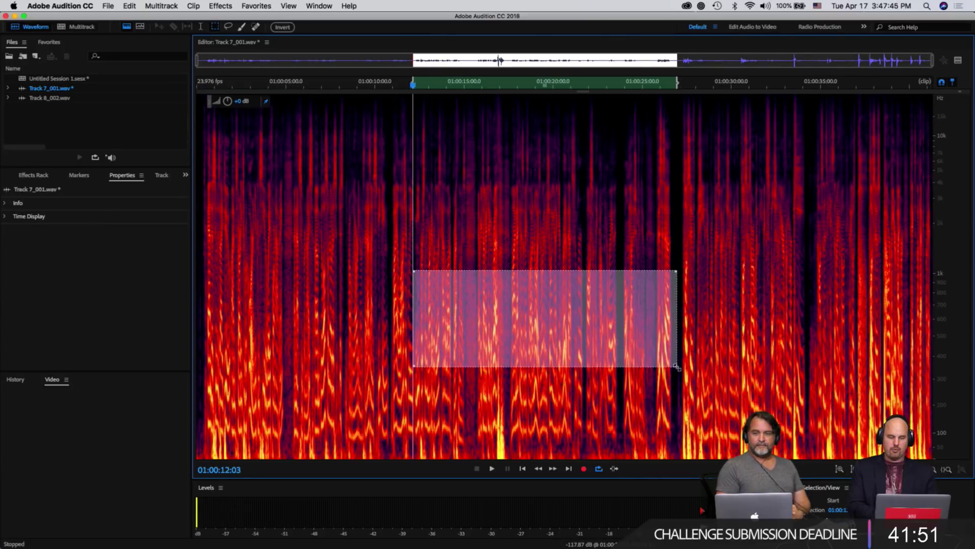
key(space)
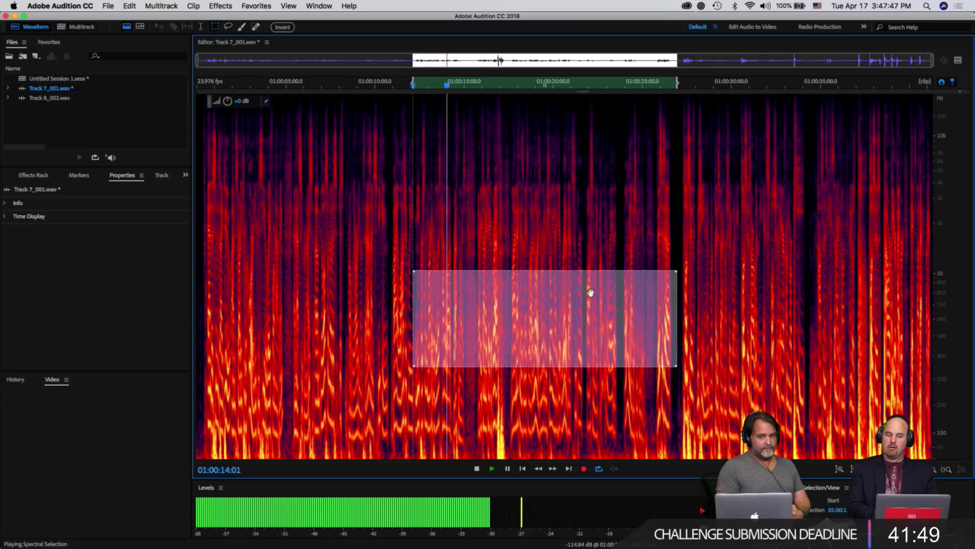
drag(404, 136, 661, 286)
key(space)
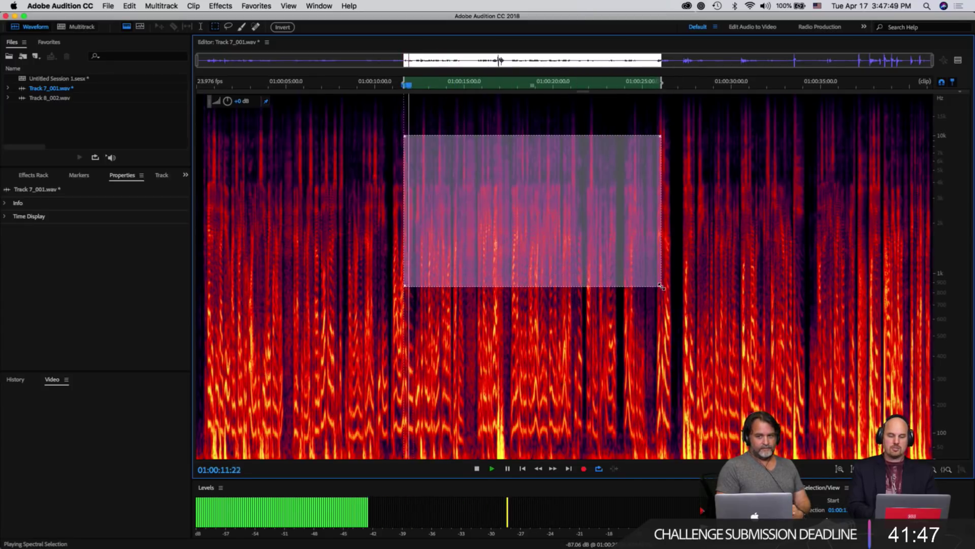
- Isolate and play only the lowest frequencies, up to about 100 Hz, from 01:00:12:08 to about 01:00:19
drag(417, 430, 535, 498)
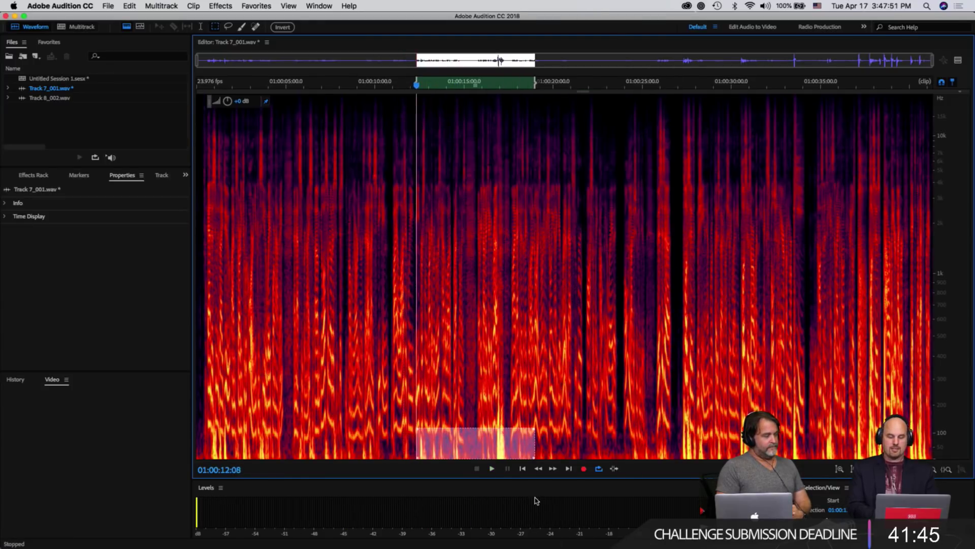
key(space)
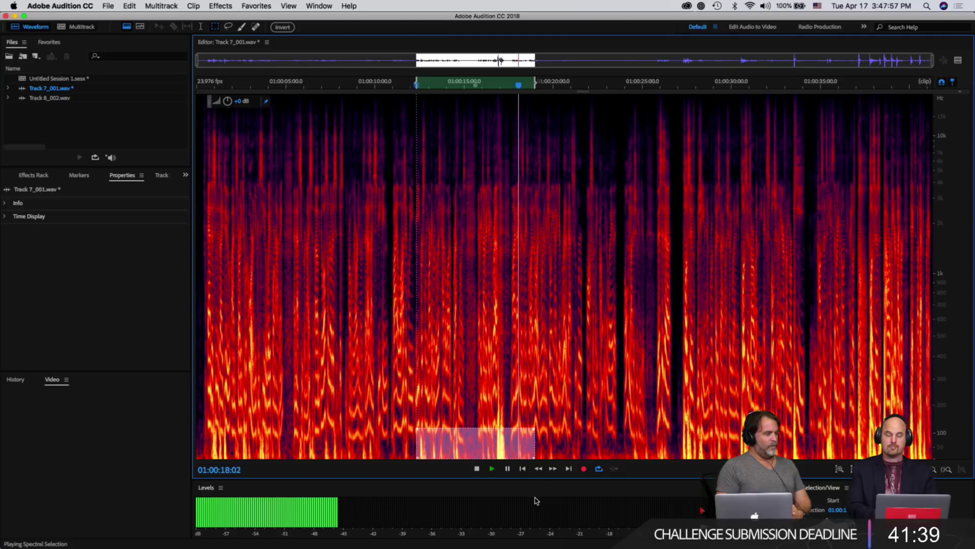
key(space)
- Clear the selection and examine the bright low-frequency burst around 01:00:17 in the spectral display
click(488, 390)
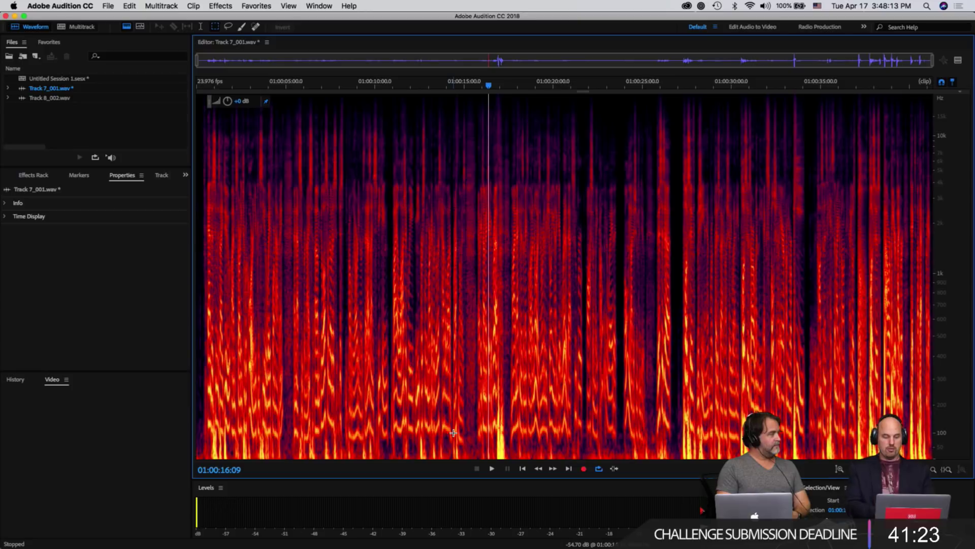
key(=)
key(=)
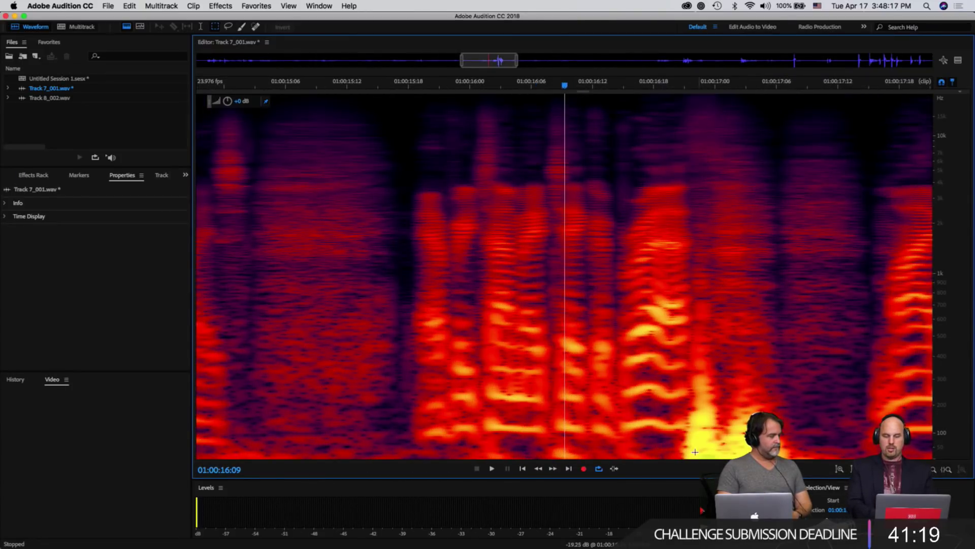
scroll(655, 406, right, 10)
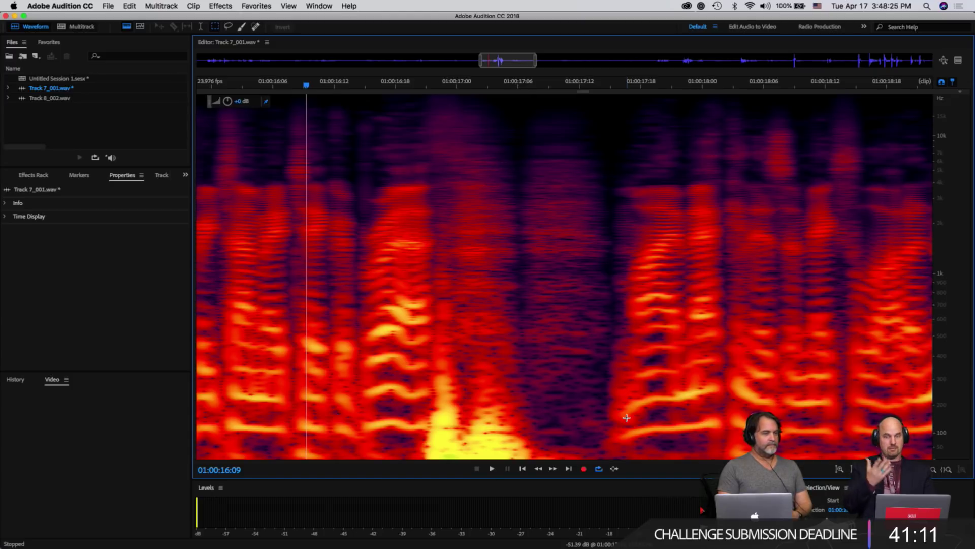
scroll(626, 417, down, 10)
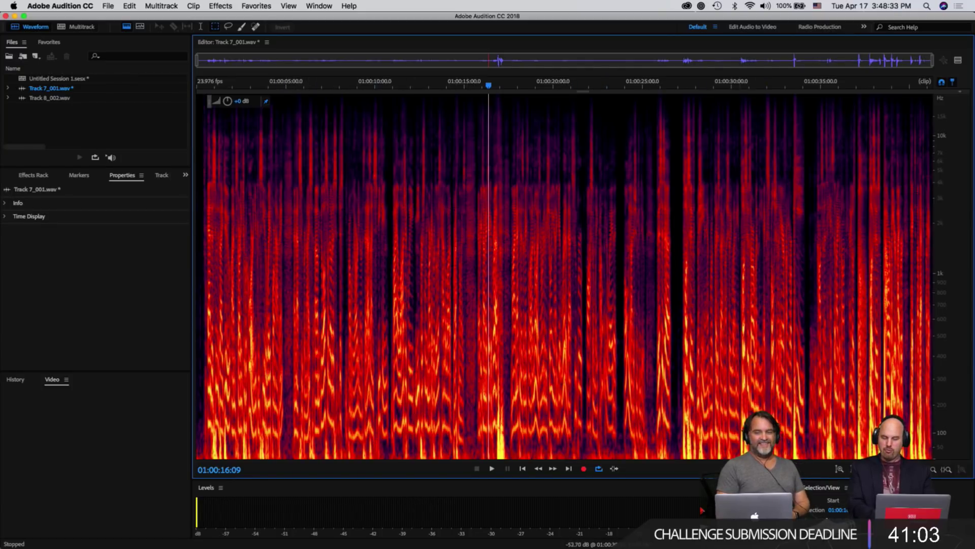
- Marquee-select the band below 100 Hz from 01:00:00:07 to the end of the track and play it in isolation
click(214, 28)
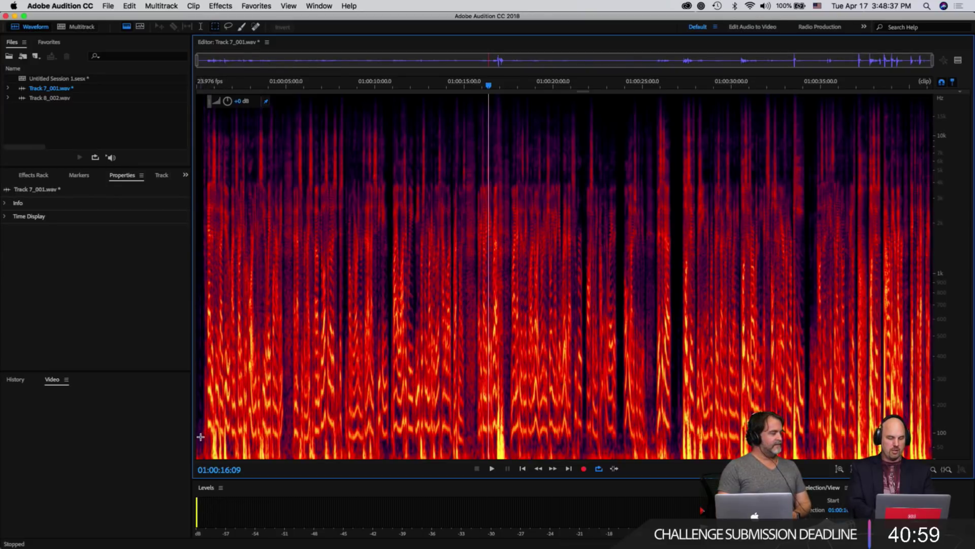
drag(201, 436, 401, 459)
click(320, 447)
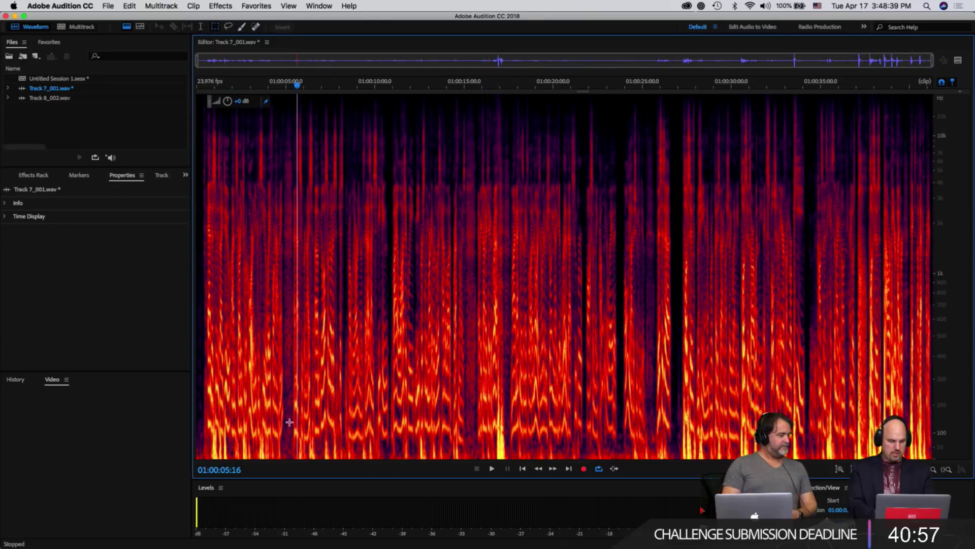
drag(202, 441, 934, 462)
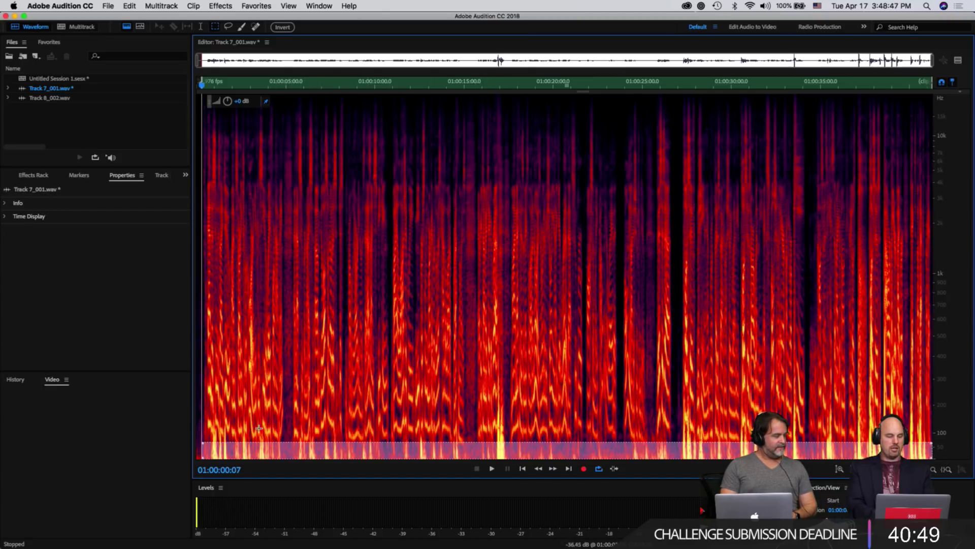
key(space)
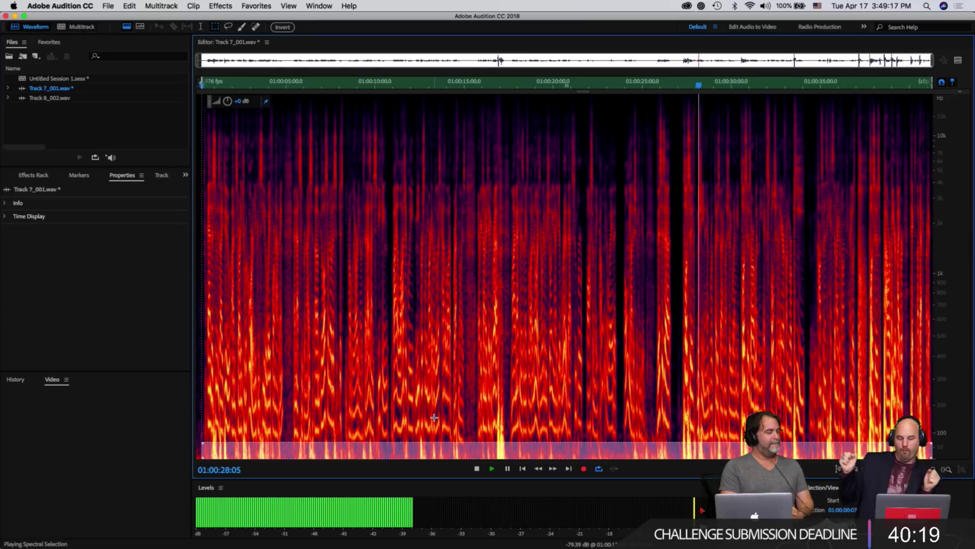
key(space)
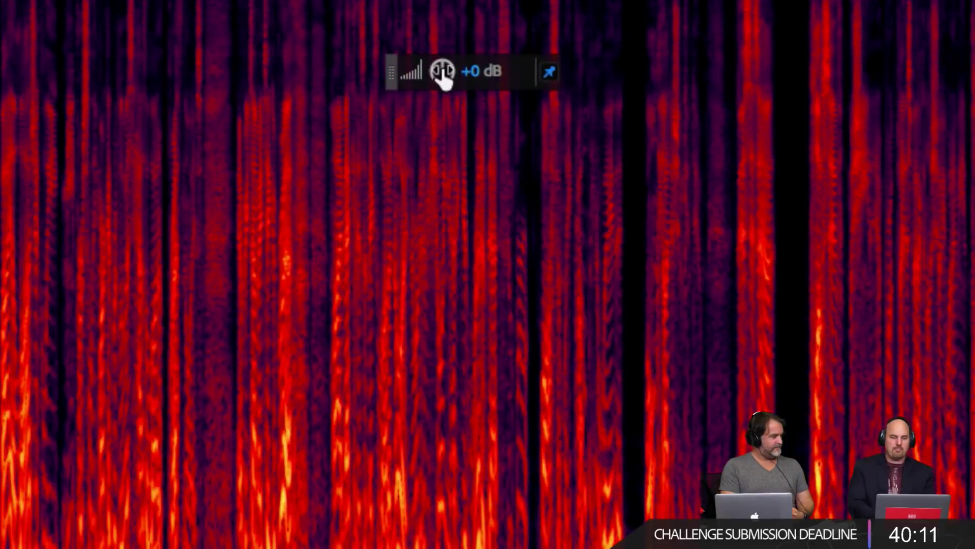
- Remove the selected low-frequency band by lowering its level to -96 dB, and clear the selection
click(443, 71)
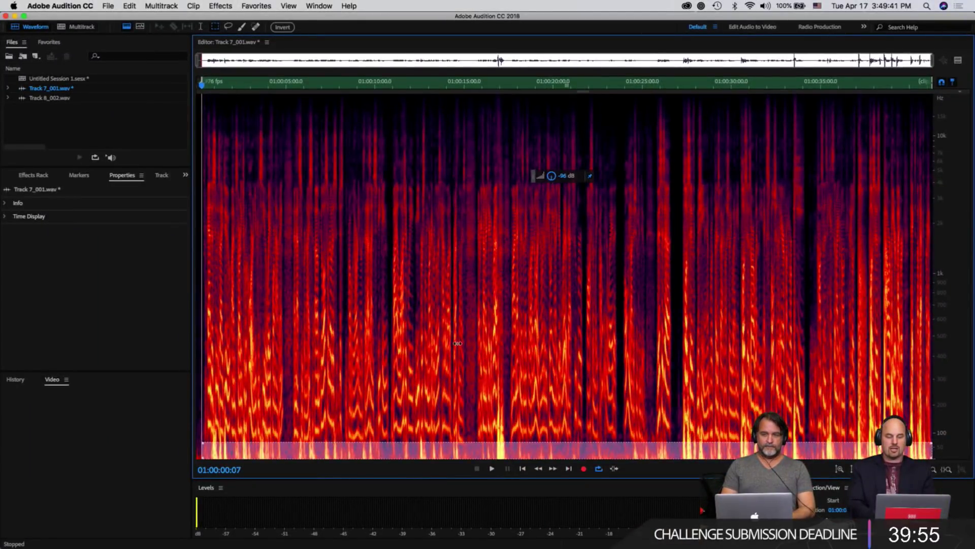
key(Delete)
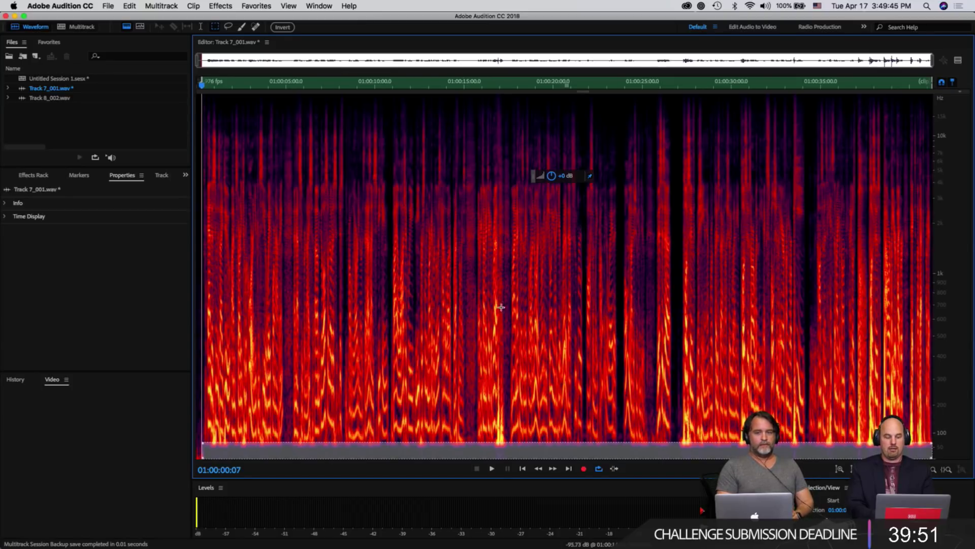
click(486, 373)
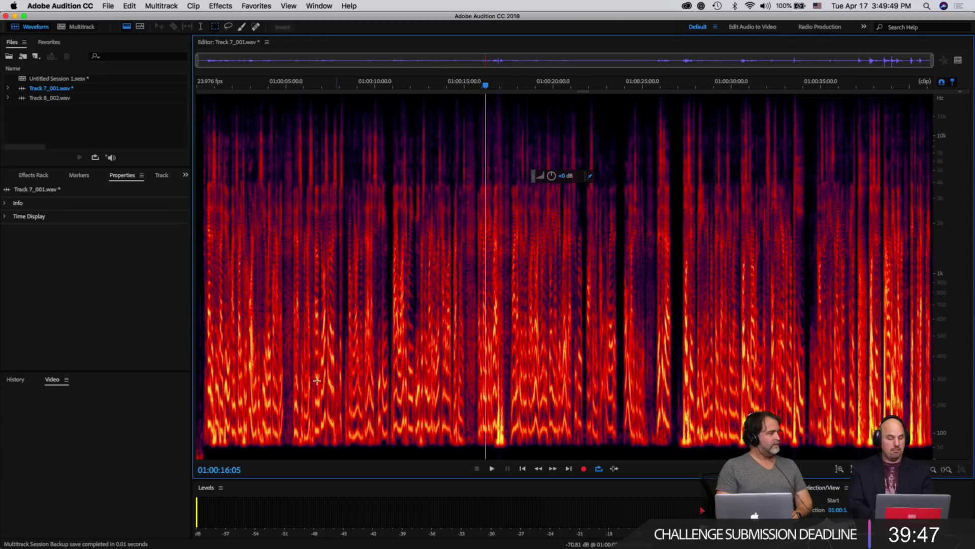
- Play the track from 01:00:00:09 to hear it without the low-frequency rumble
click(203, 351)
key(space)
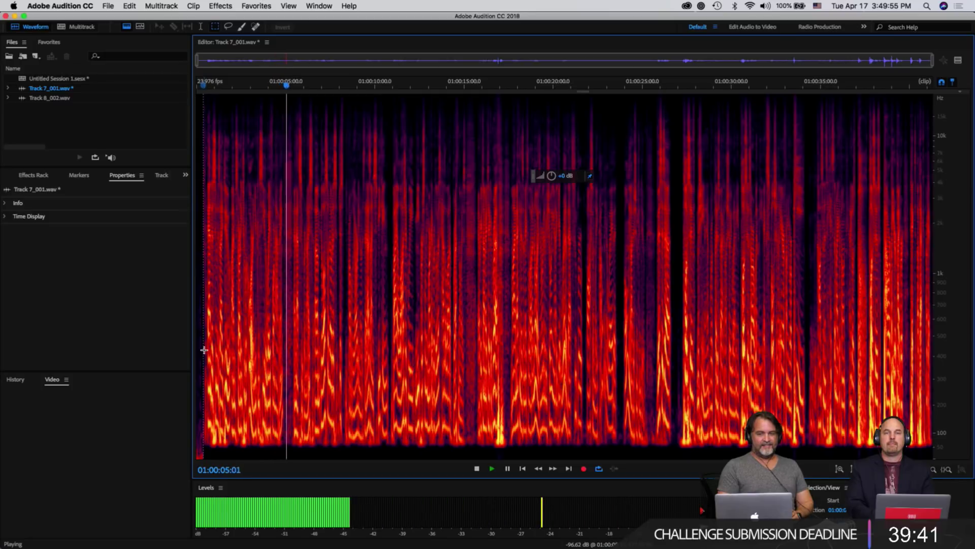
key(space)
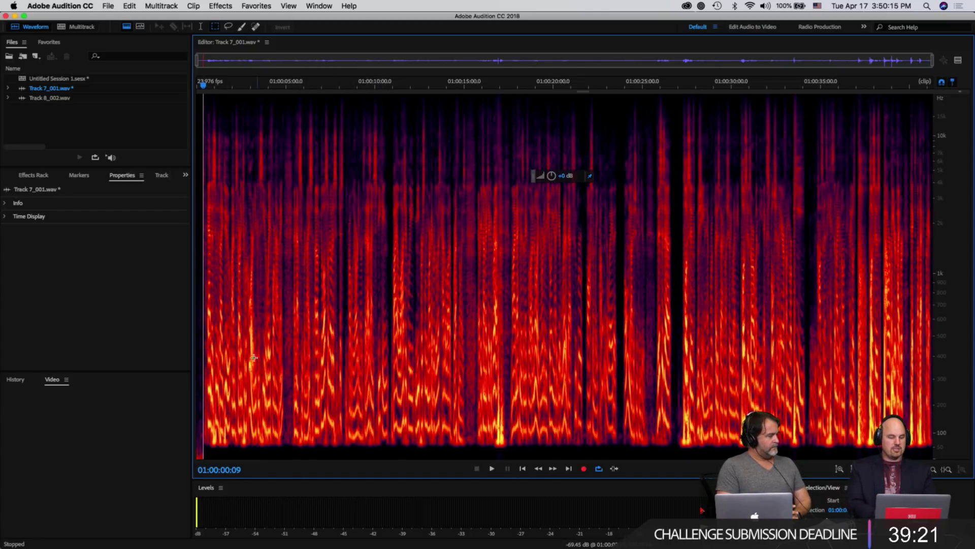
- Zoom the spectral display in on the first words and play the track repeatedly from 01:00:00:18 to locate the unwanted sound
click(213, 365)
scroll(213, 364, up, 5)
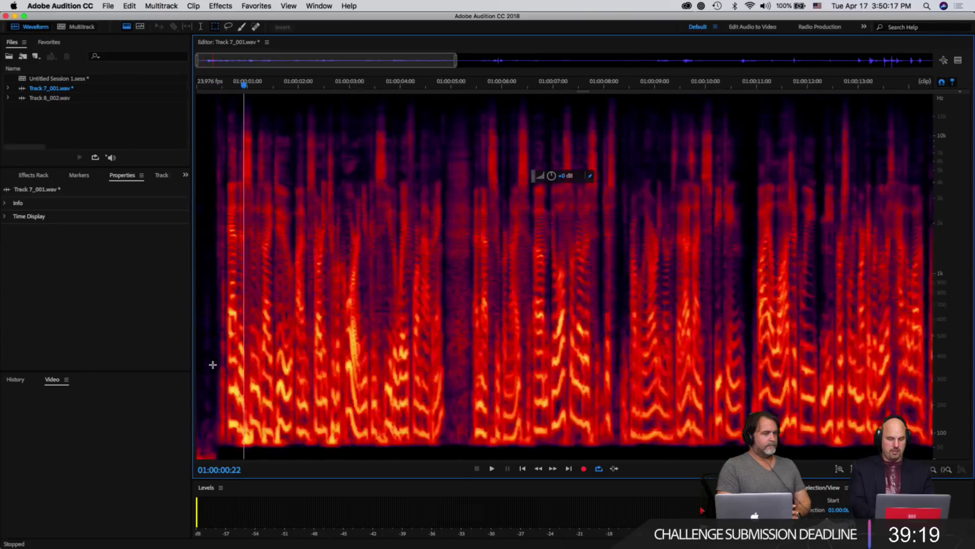
scroll(213, 364, up, 5)
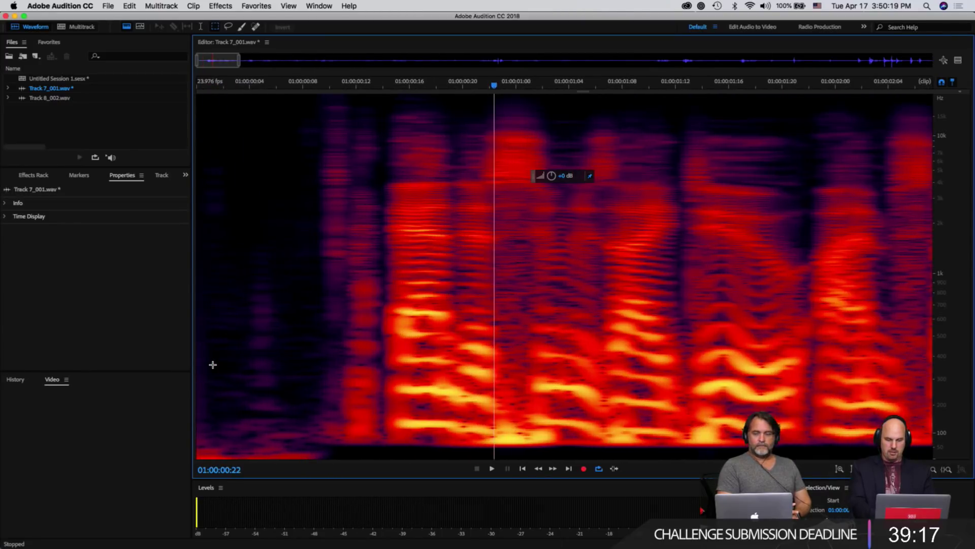
click(437, 307)
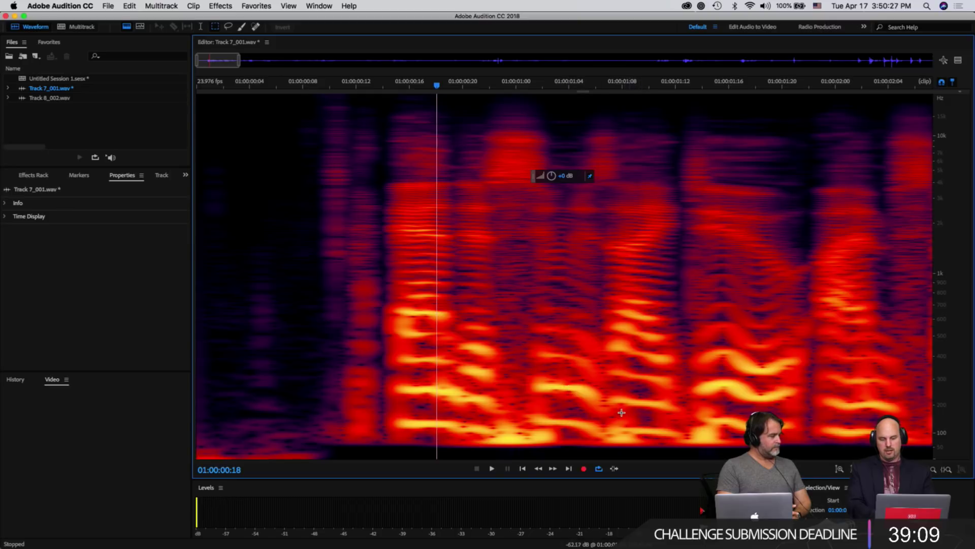
key(space)
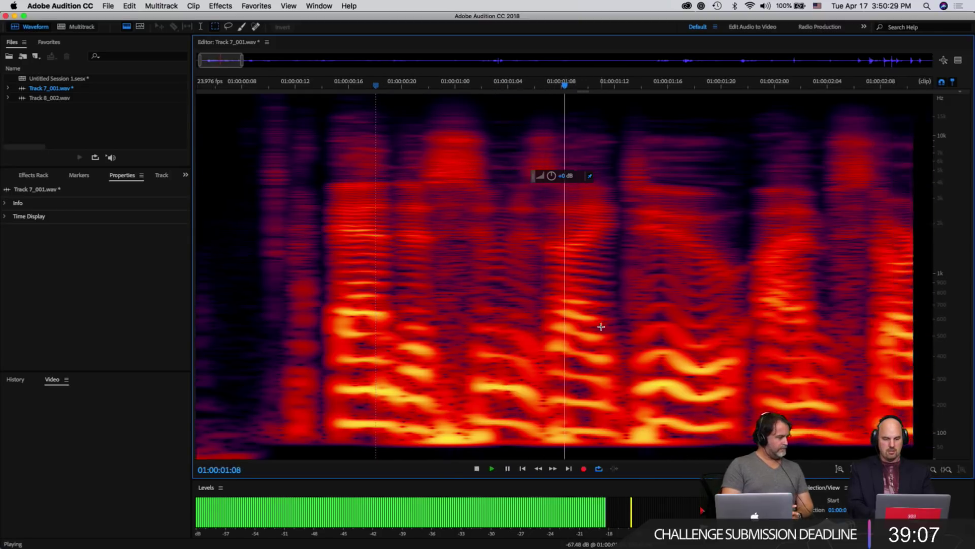
key(space)
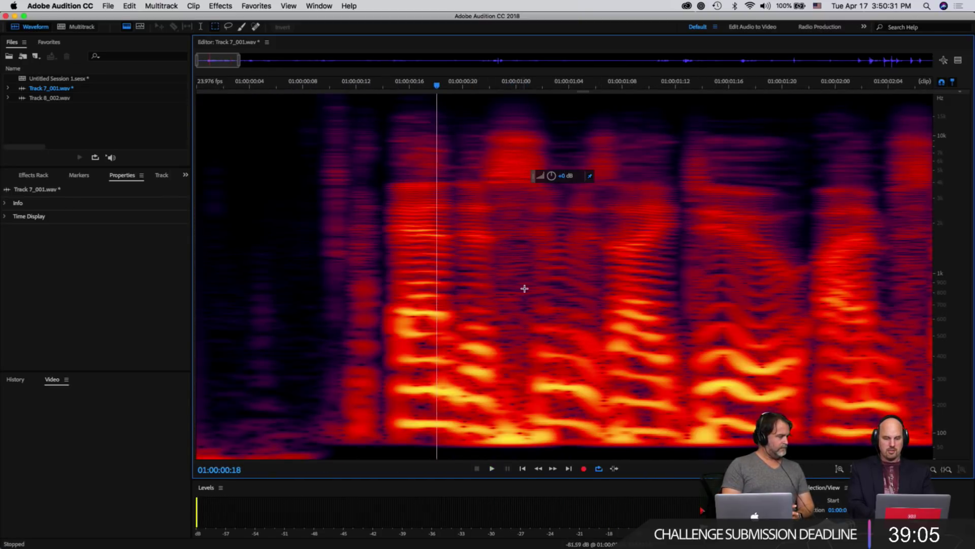
key(space)
key(space)
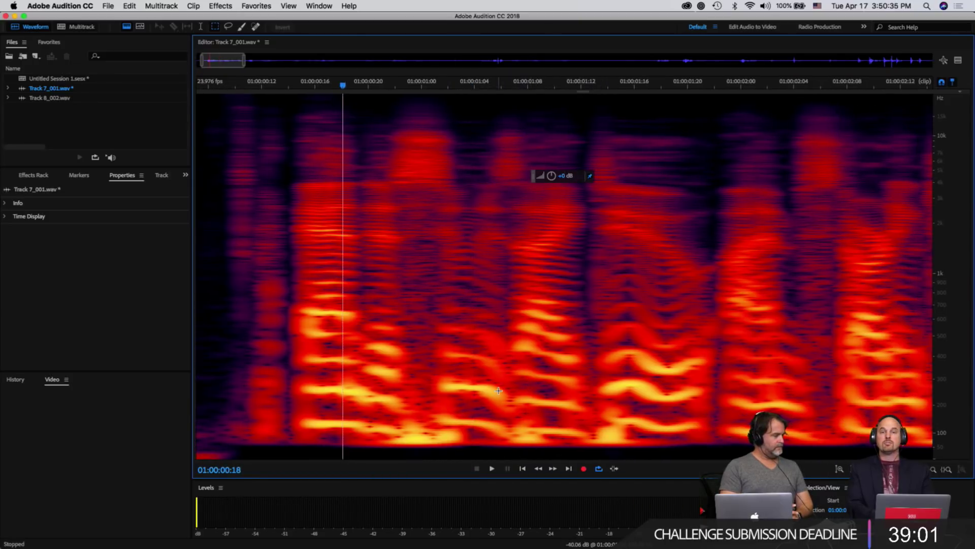
key(space)
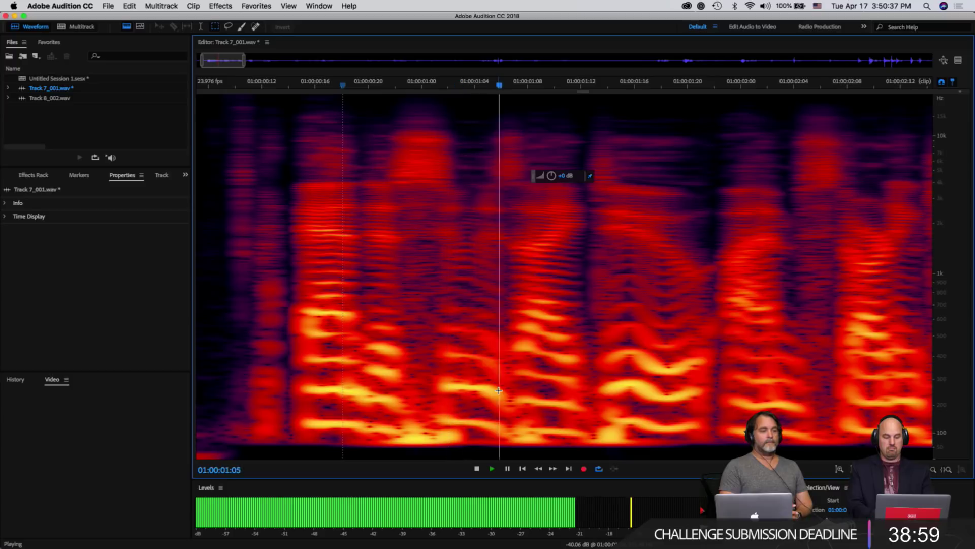
key(space)
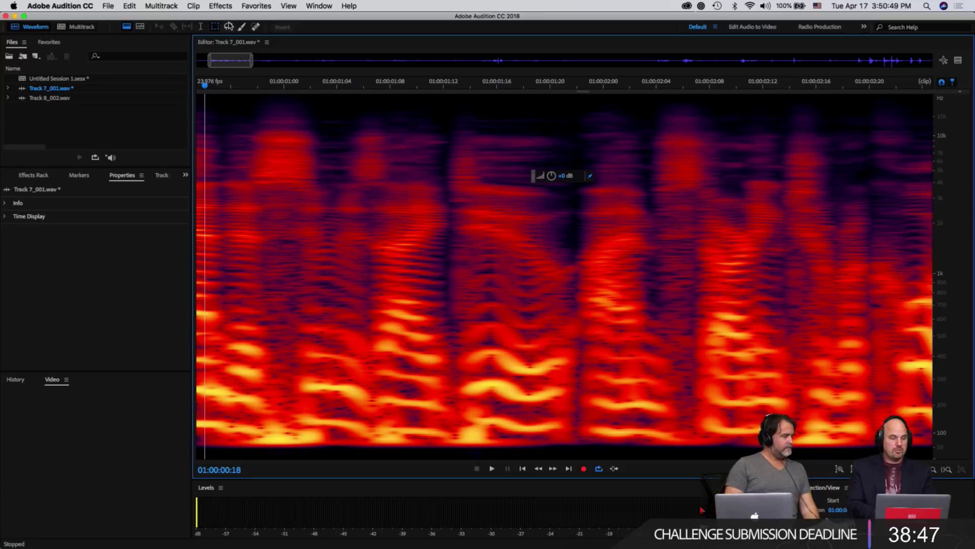
- Lasso several connected patches below about 500 Hz between 01:00:00:20 and about 01:00:01:05, adding each one to the selection
click(228, 27)
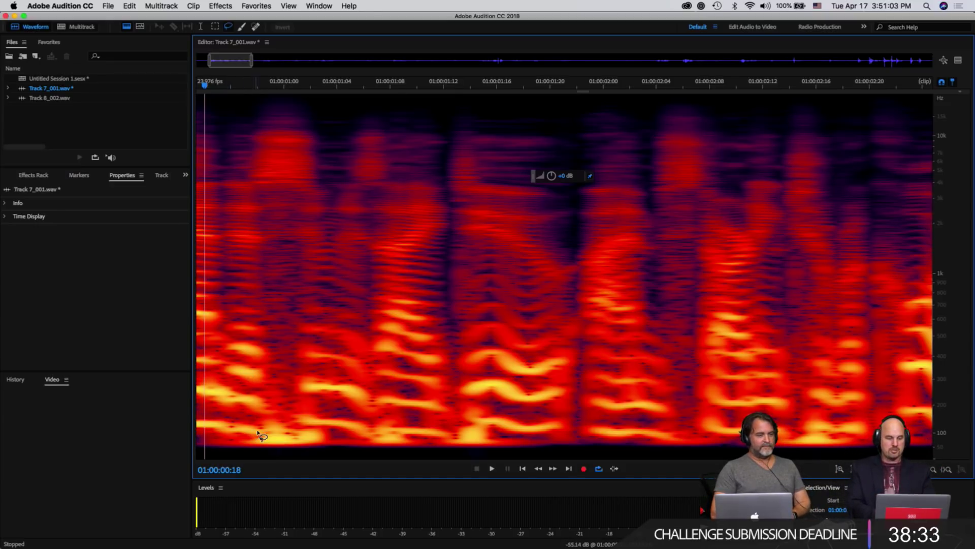
mouse_move(244, 435)
mouse_down()
mouse_move(319, 427)
mouse_move(321, 456)
mouse_move(250, 454)
mouse_move(244, 441)
mouse_up()
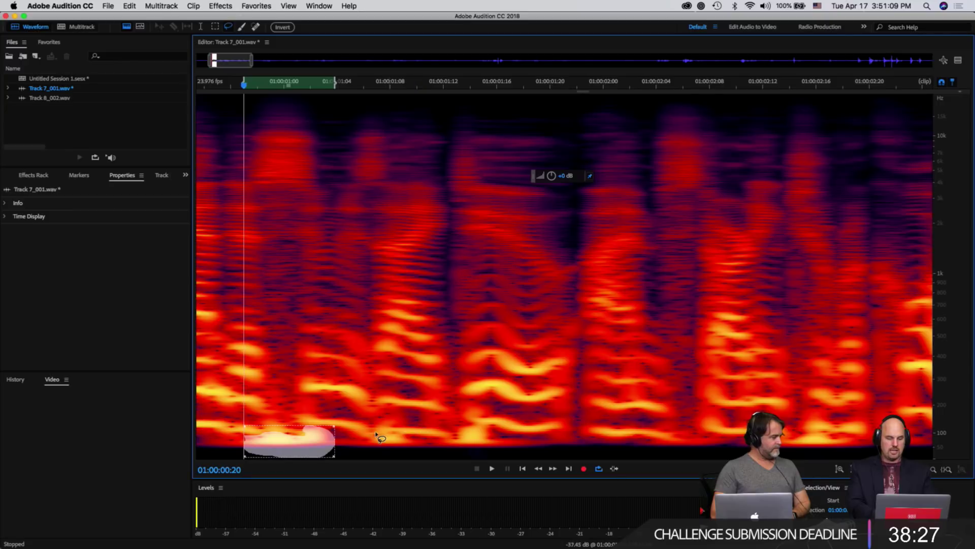
mouse_move(328, 413)
mouse_down()
mouse_move(251, 395)
mouse_move(284, 390)
mouse_move(328, 412)
mouse_up()
mouse_move(261, 393)
mouse_down()
mouse_move(311, 414)
mouse_move(287, 381)
mouse_move(254, 362)
mouse_move(351, 378)
mouse_move(330, 382)
mouse_up()
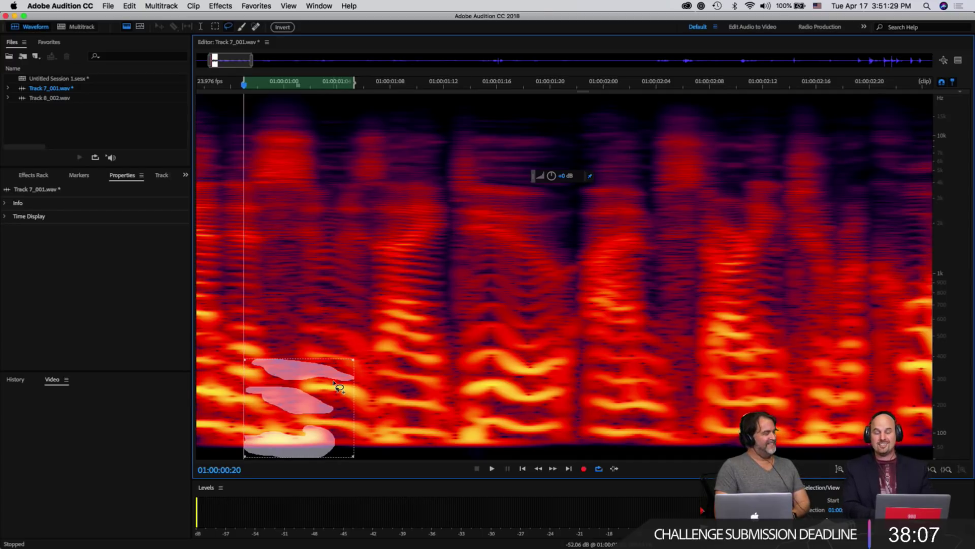
mouse_move(327, 336)
mouse_down()
mouse_move(244, 342)
mouse_move(315, 354)
mouse_move(333, 336)
mouse_move(305, 359)
mouse_move(307, 345)
mouse_up()
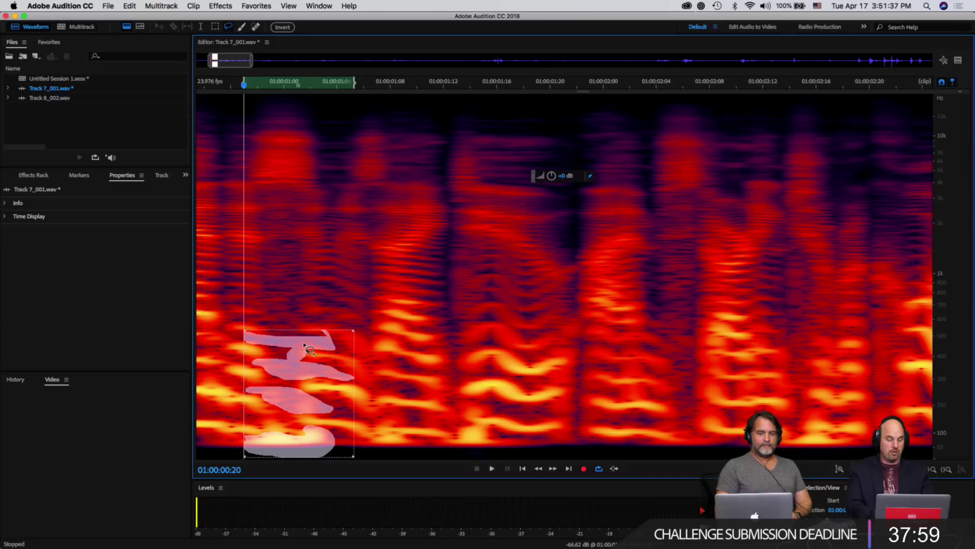
mouse_move(305, 378)
mouse_down()
mouse_move(297, 392)
mouse_move(285, 380)
mouse_up()
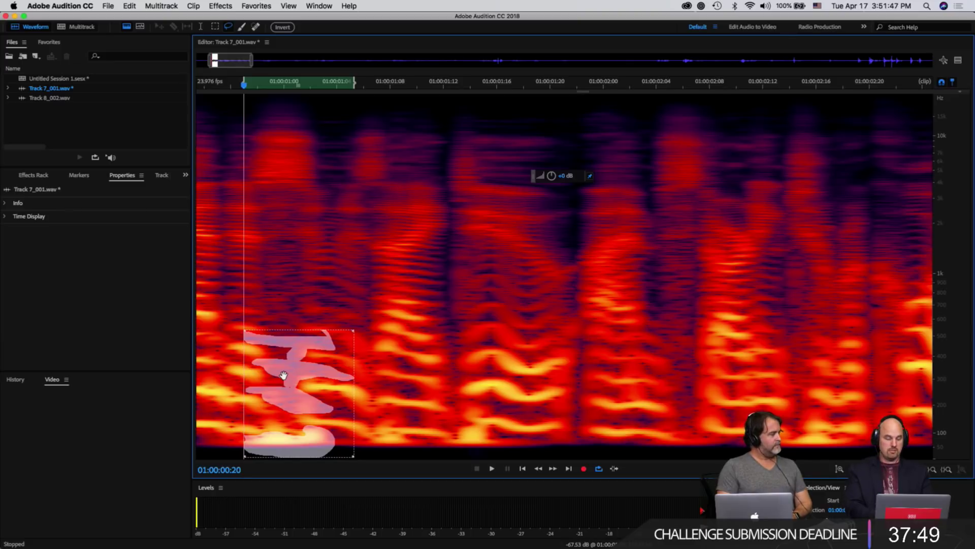
- Play the lassoed patches in isolation, and lower their level to -96 dB
key(space)
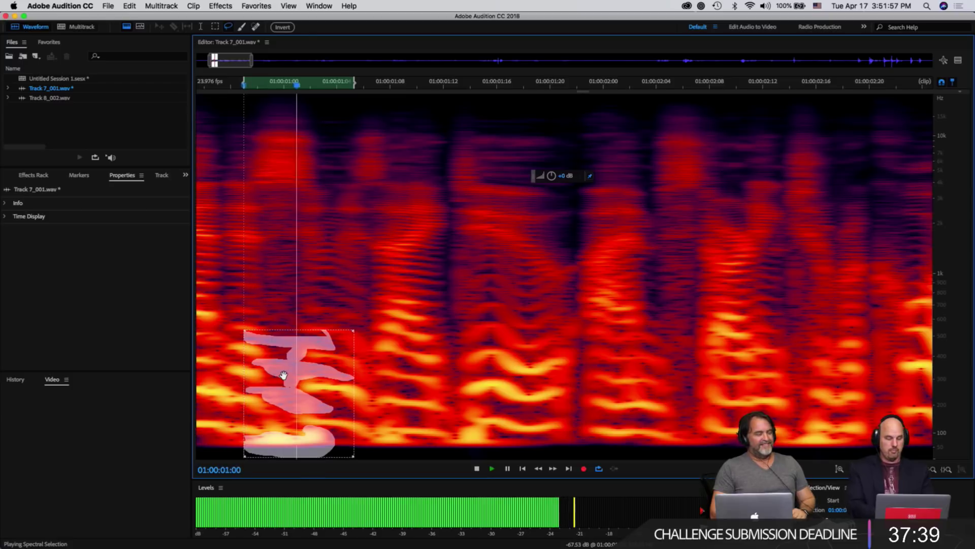
key(space)
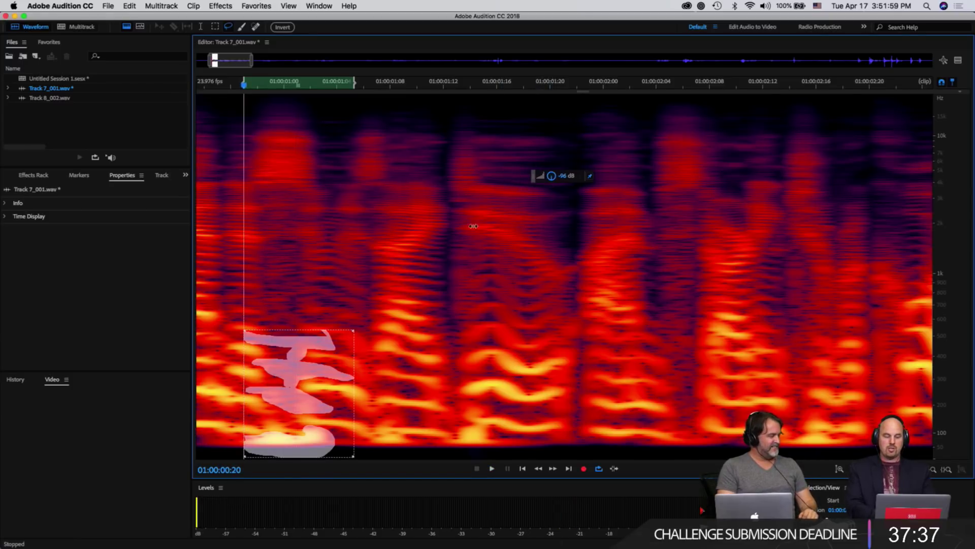
click(552, 176)
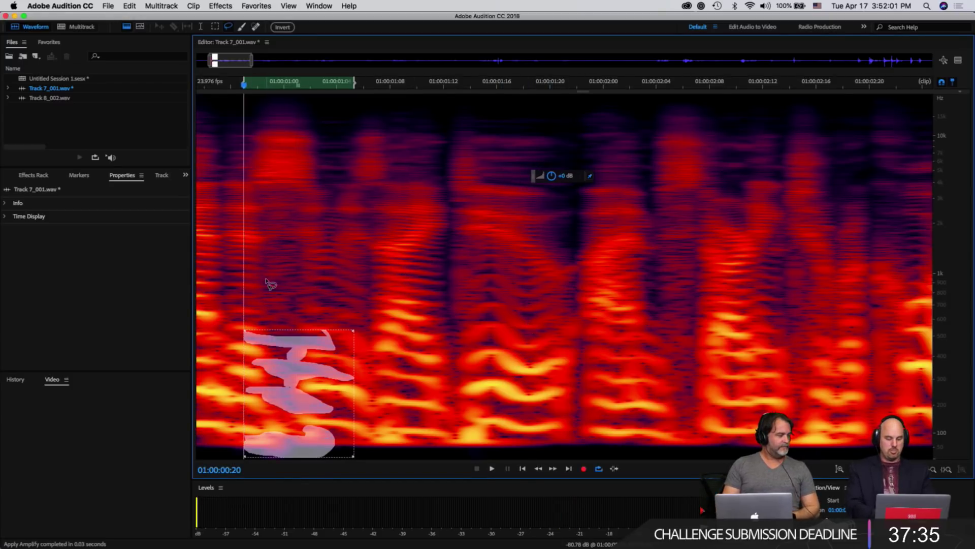
key(space)
key(space)
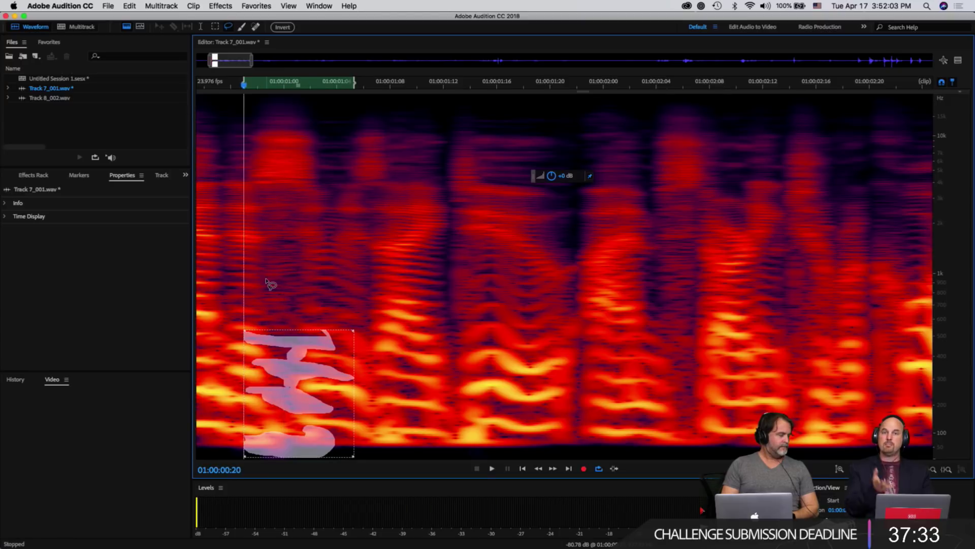
- Clear the selection and play the track from 01:00:00:06 to check the edited word
scroll(269, 284, down, 3)
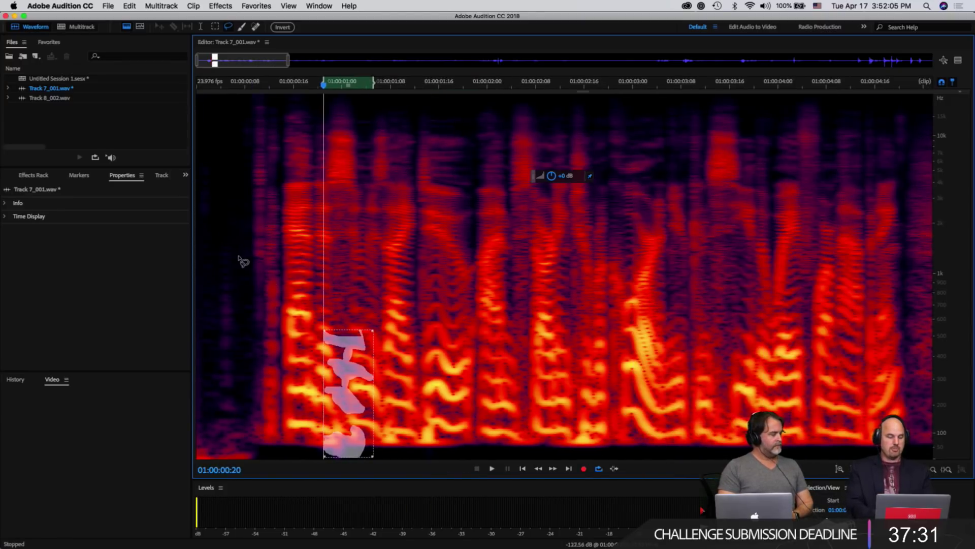
click(235, 268)
key(space)
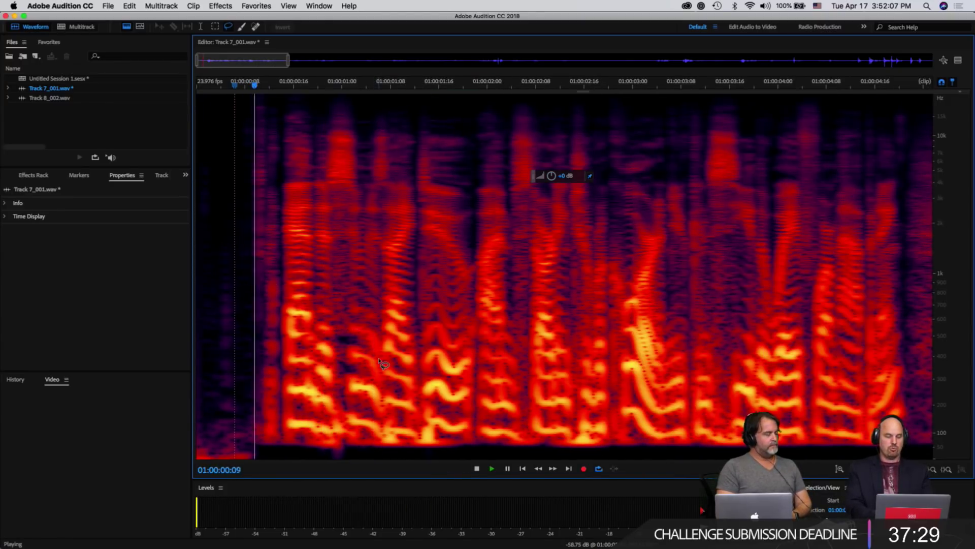
key(space)
key(space)
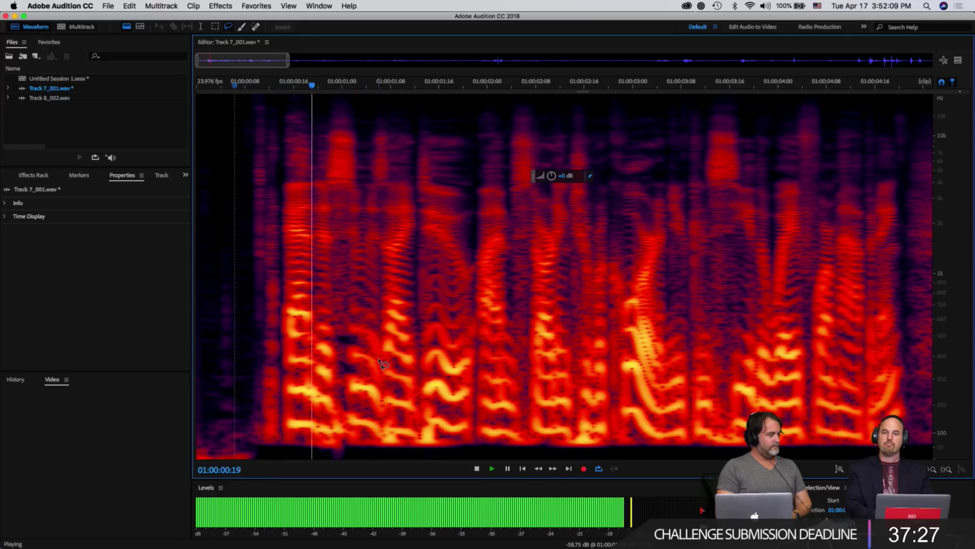
key(space)
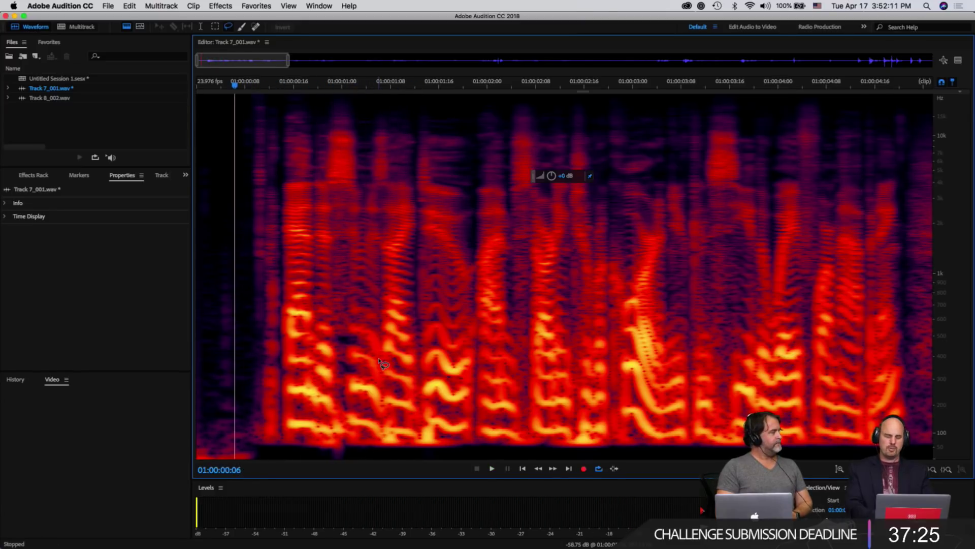
- Undo and redo the level cut, playing the track's start from 01:00:00:07 and 01:00:00:05 to compare both versions
key(super+z)
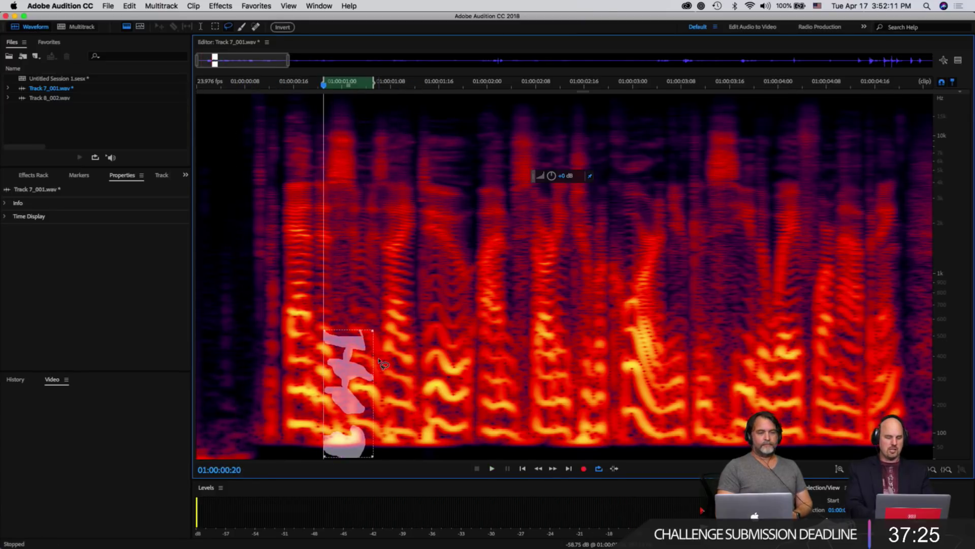
click(244, 312)
key(space)
key(space)
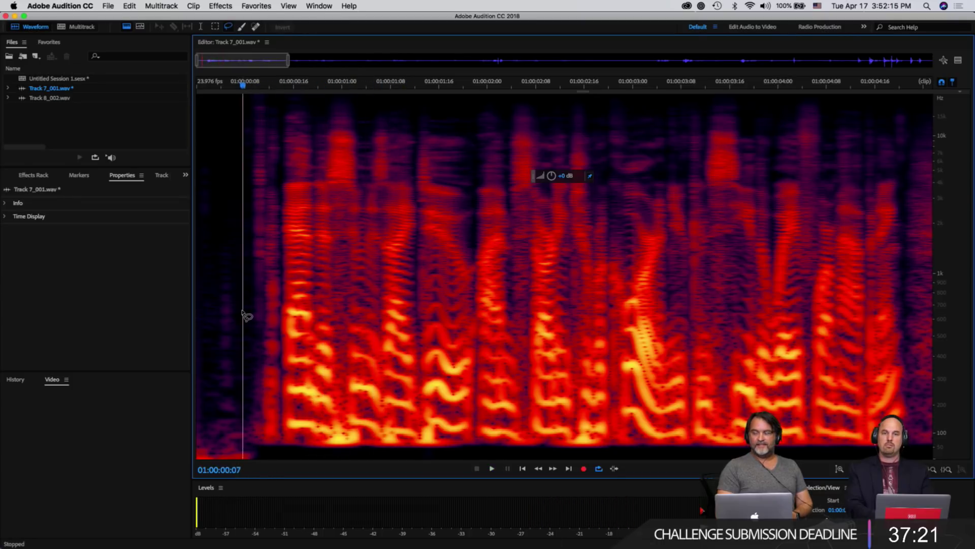
key(space)
key(space)
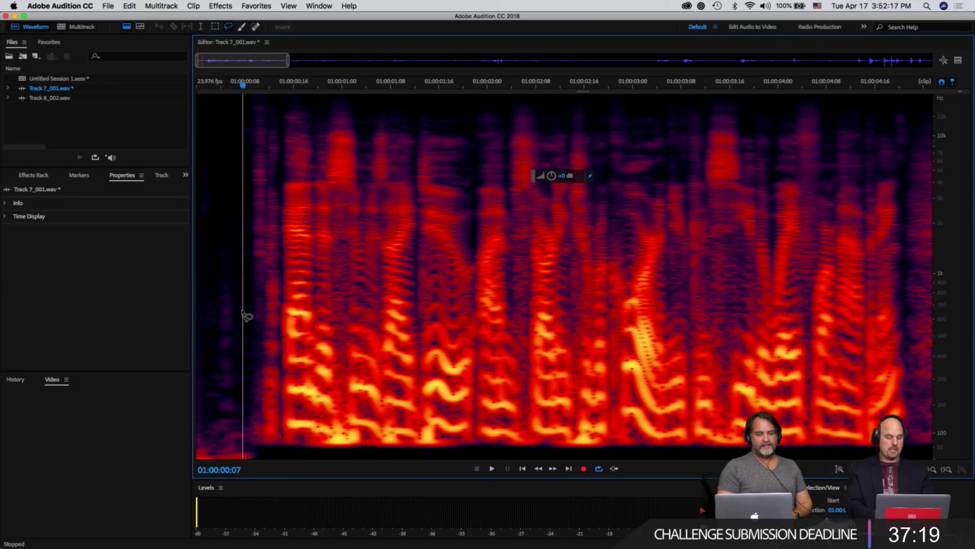
key(super+z)
click(230, 284)
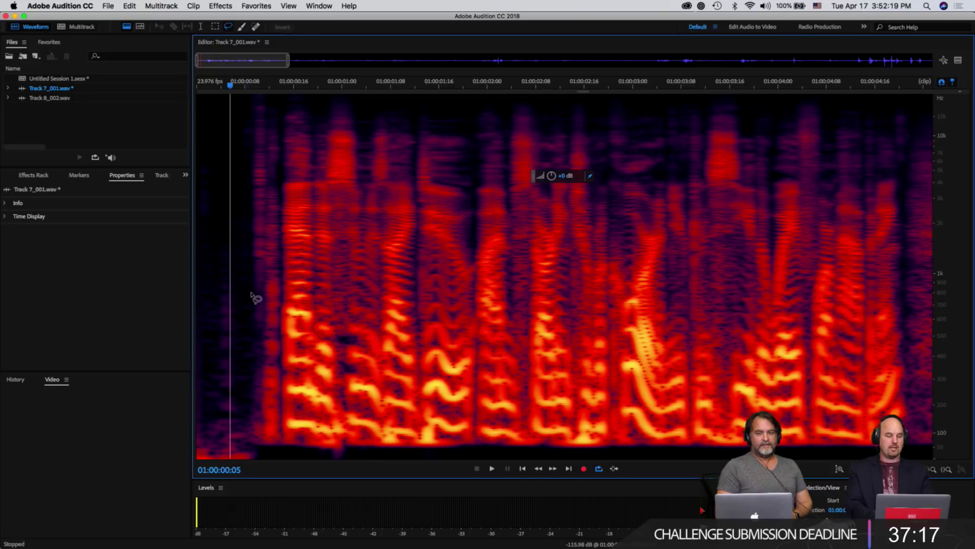
key(space)
key(space)
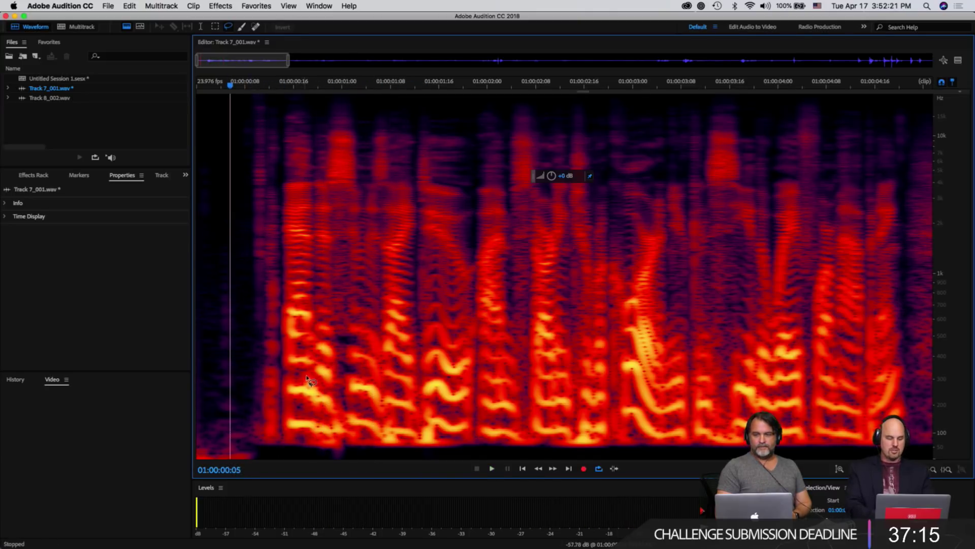
- Lasso the low-frequency streak near 100 Hz from 01:00:00:22 to about 01:00:01:03 and reduce its level
click(325, 385)
key(equal)
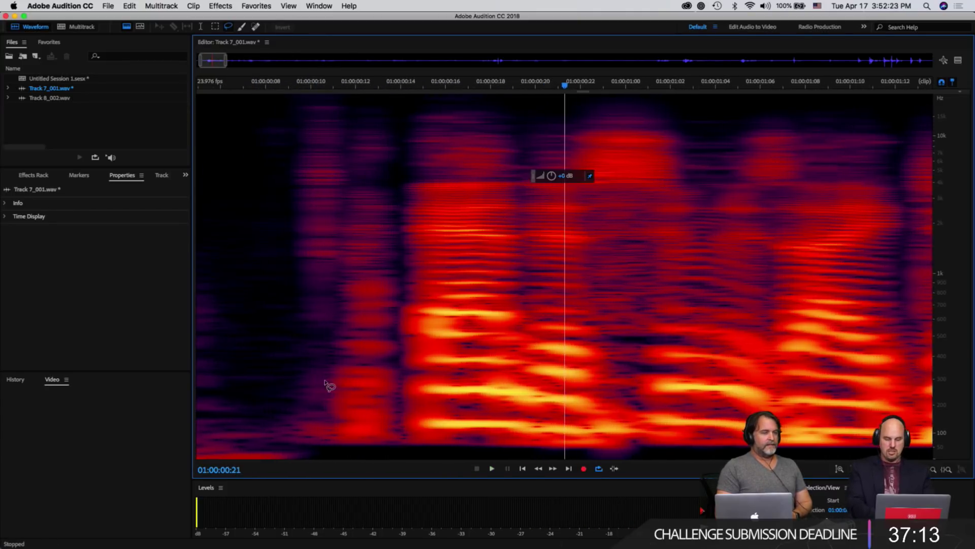
key(space)
key(space)
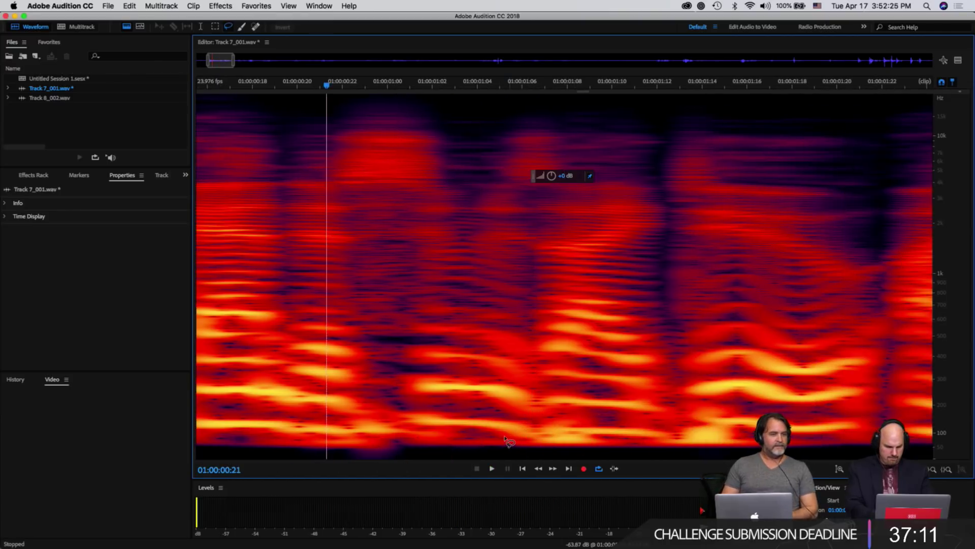
mouse_move(350, 415)
mouse_down()
mouse_move(434, 433)
mouse_move(431, 448)
mouse_move(350, 426)
mouse_up()
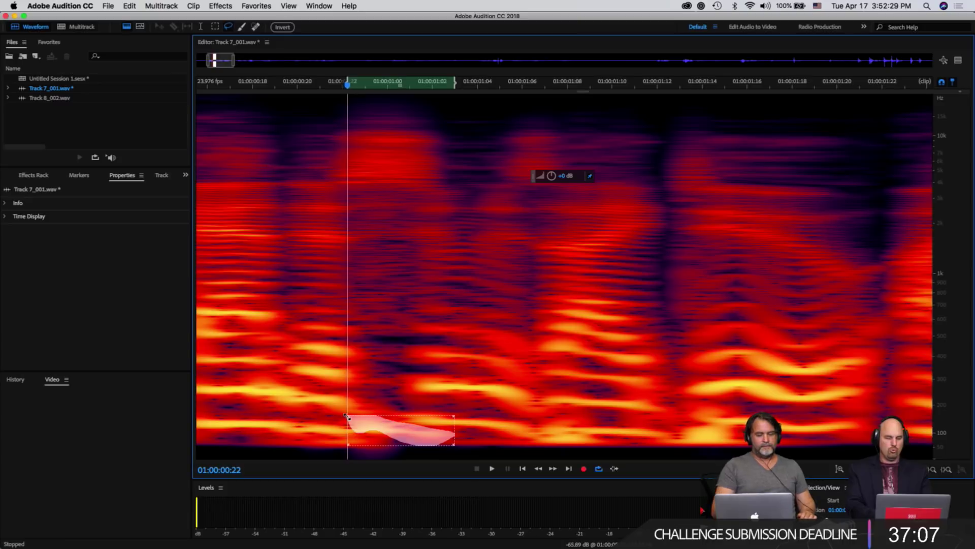
key(space)
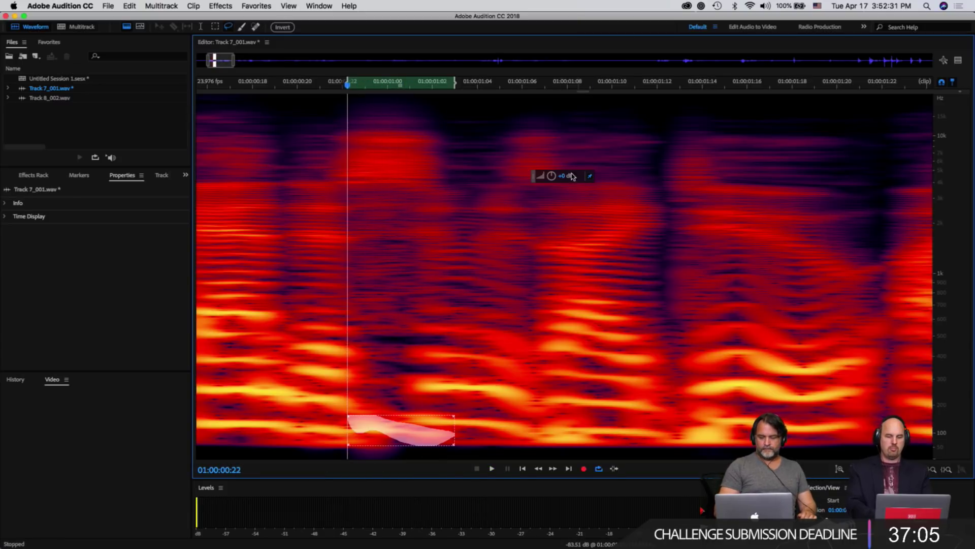
drag(552, 176, 553, 183)
- Clear the selection, play the track from 01:00:00:09, and inspect the spectral display around 01:00:01:07
scroll(465, 293, down, 1)
scroll(464, 293, down, 1)
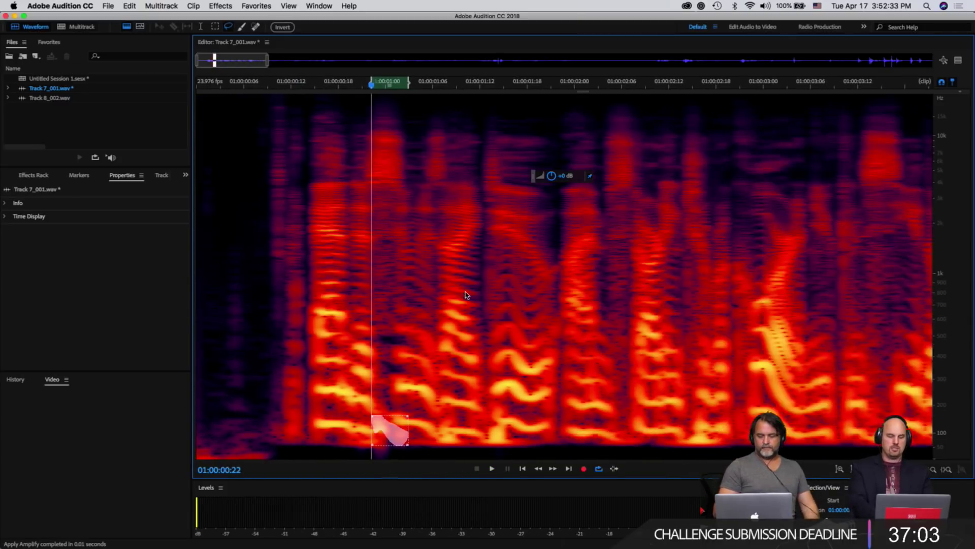
click(277, 279)
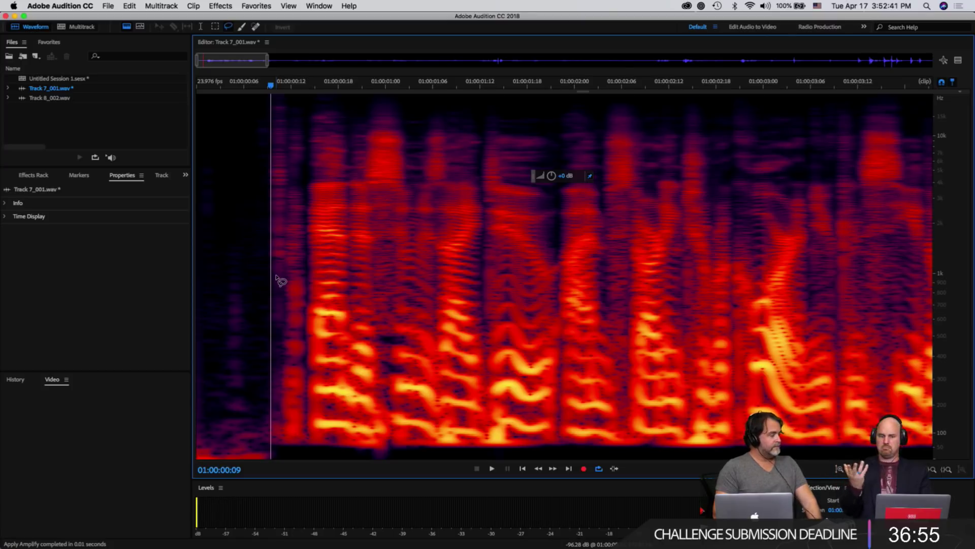
key(space)
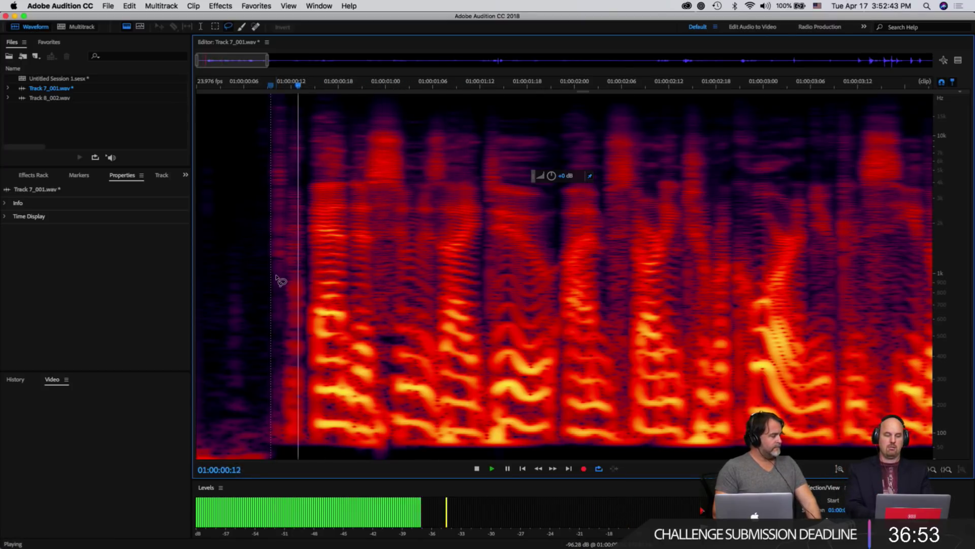
key(space)
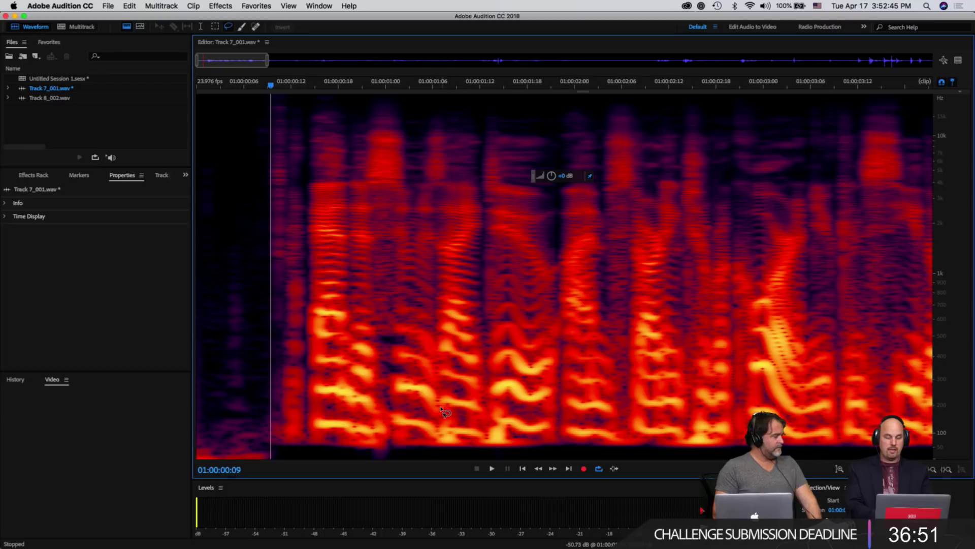
click(442, 406)
key(equal)
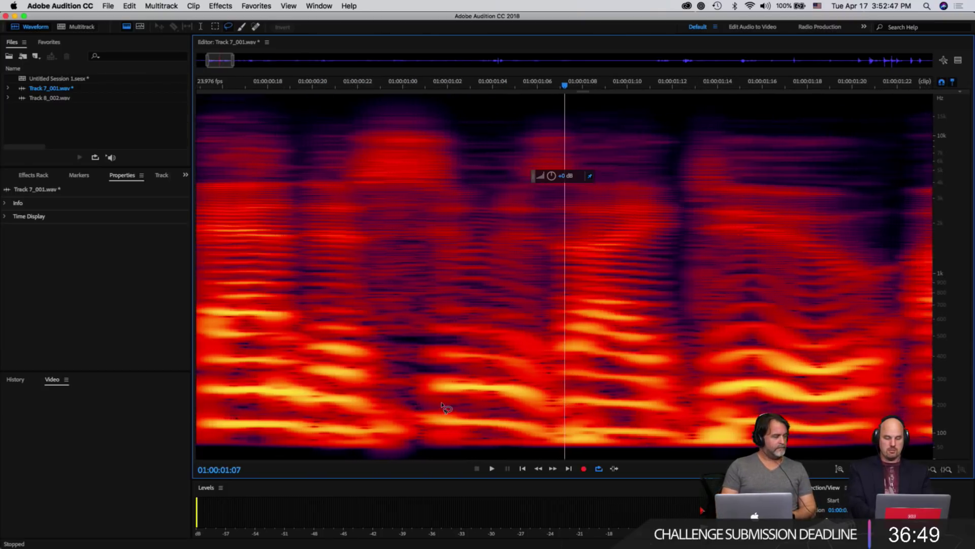
- Lasso the three low-frequency streaks below about 300 Hz from 01:00:01:06 to about 01:00:01:12 and reduce their level
key(equal)
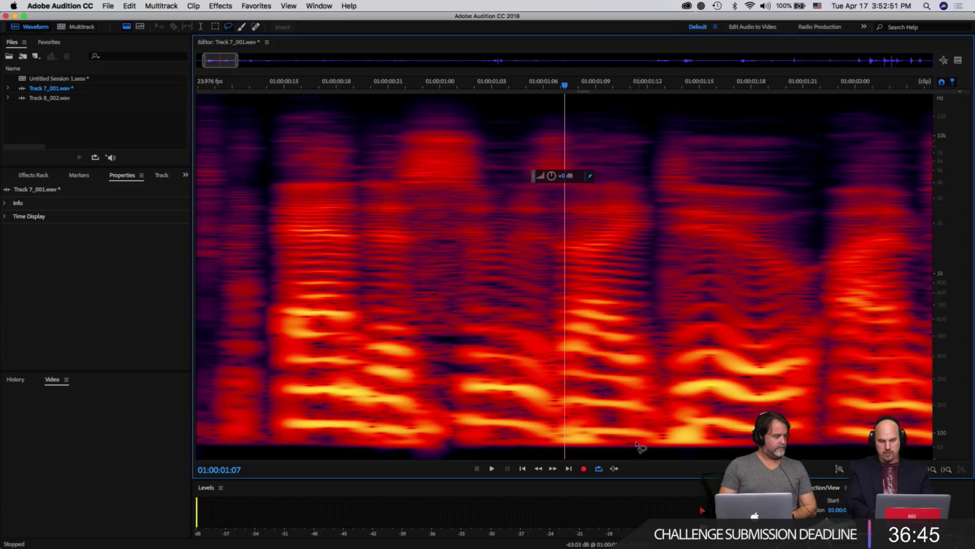
mouse_move(635, 441)
mouse_down()
mouse_move(558, 440)
mouse_move(584, 451)
mouse_move(635, 443)
mouse_move(635, 424)
mouse_move(554, 421)
mouse_move(600, 404)
mouse_move(644, 415)
mouse_move(634, 423)
mouse_up()
mouse_move(607, 392)
mouse_down()
mouse_move(547, 387)
mouse_move(568, 380)
mouse_move(637, 393)
mouse_move(593, 396)
mouse_up()
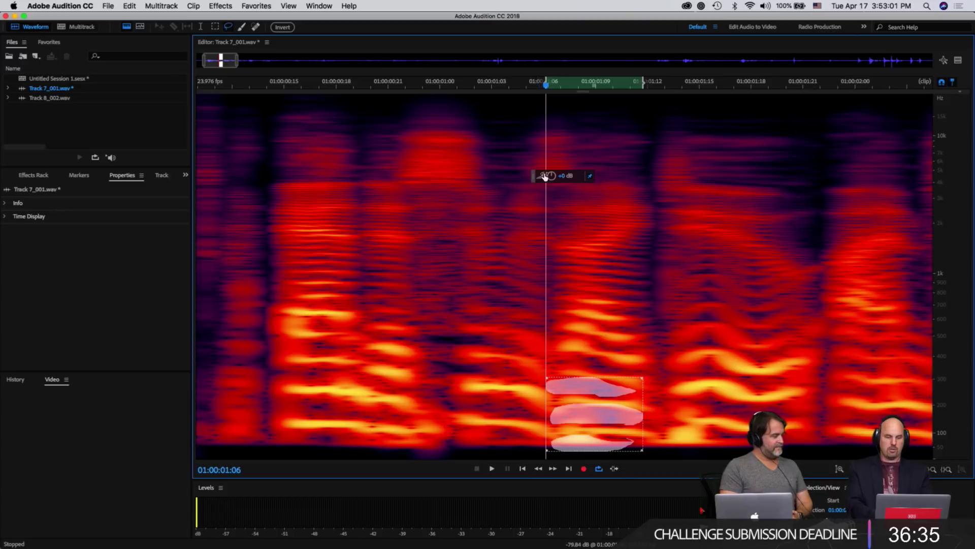
drag(551, 176, 425, 356)
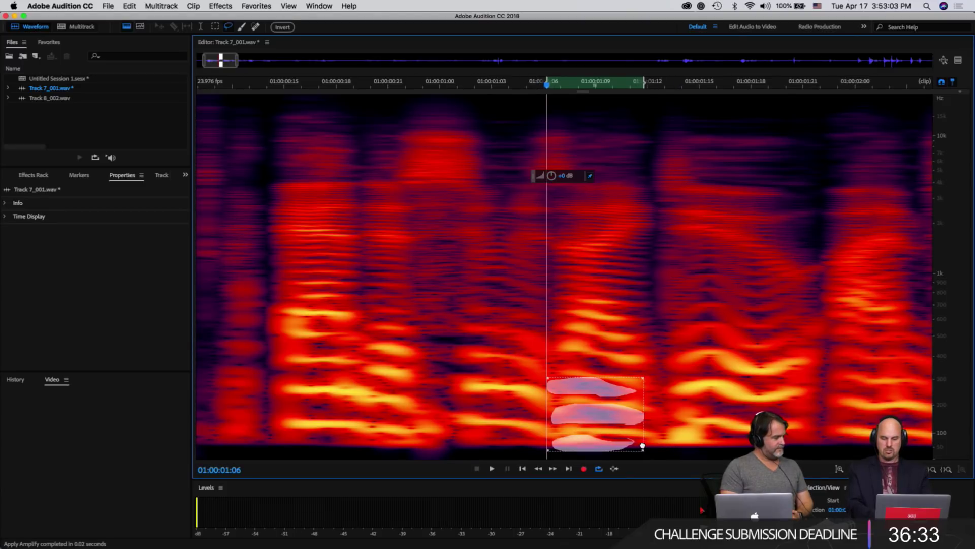
- Lasso three patches below 400 Hz from 01:00:01:10 to about 01:00:01:20, play the spectral selection, and reduce its level
mouse_move(641, 447)
mouse_down()
mouse_move(657, 448)
mouse_move(577, 447)
mouse_move(661, 438)
mouse_move(675, 426)
mouse_move(774, 445)
mouse_move(772, 454)
mouse_move(632, 440)
mouse_up()
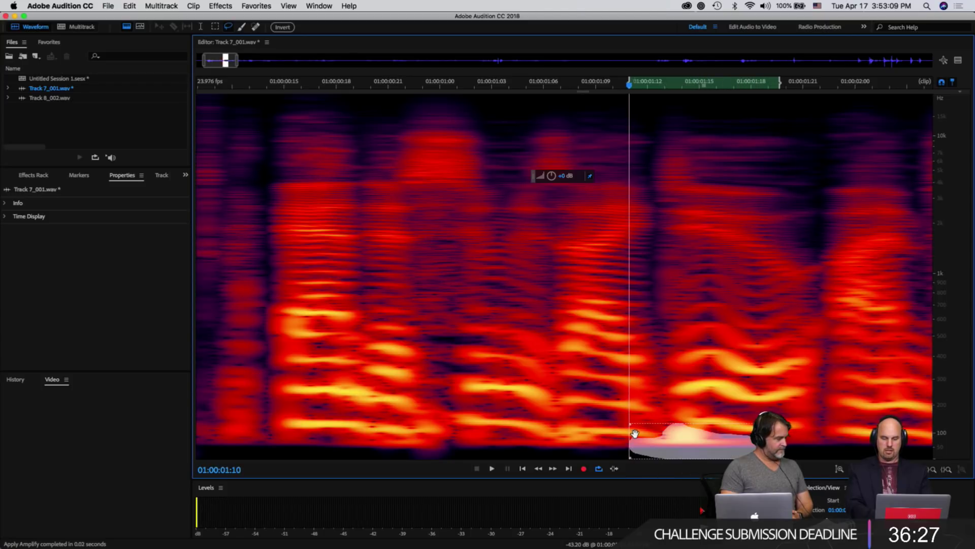
key(space)
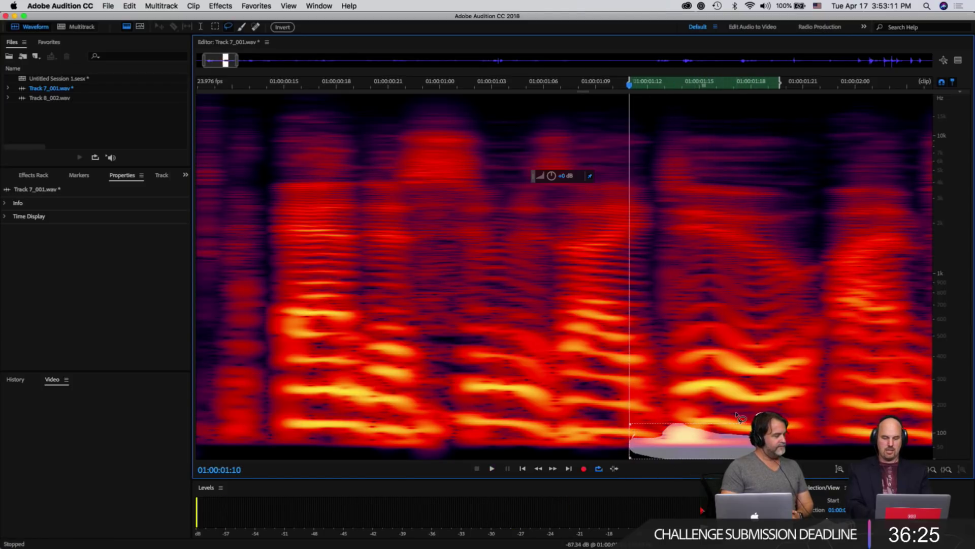
mouse_move(741, 417)
mouse_down()
mouse_move(701, 424)
mouse_move(664, 413)
mouse_move(726, 404)
mouse_move(693, 384)
mouse_move(657, 384)
mouse_move(664, 371)
mouse_move(706, 370)
mouse_up()
key(space)
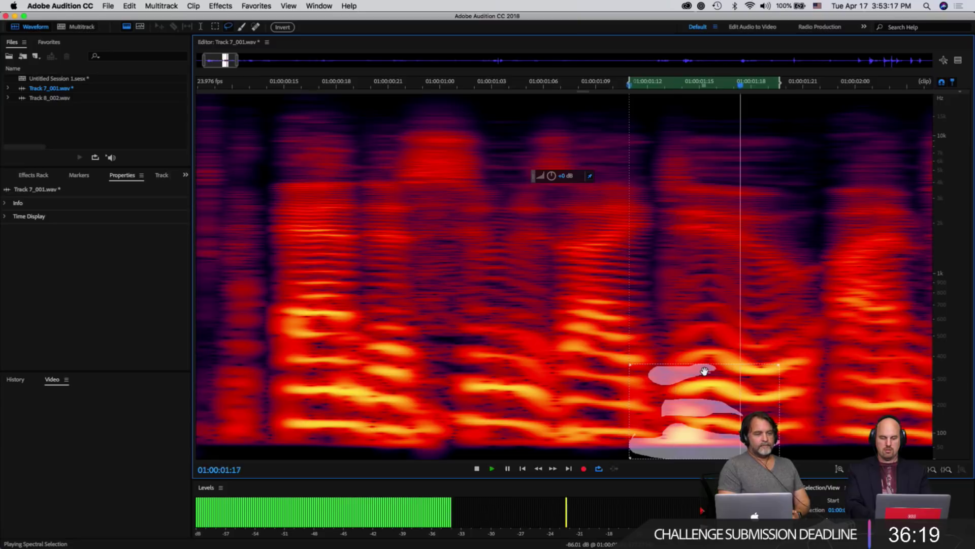
key(space)
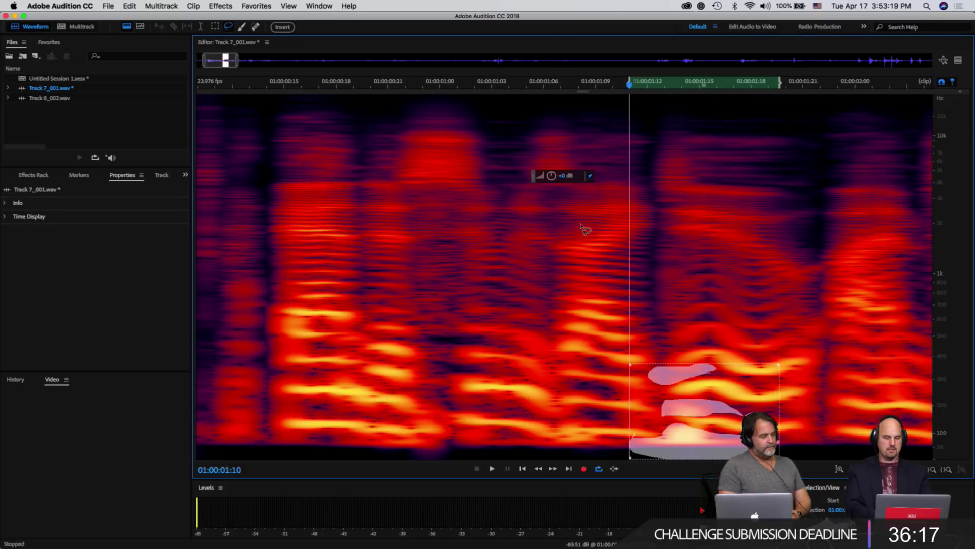
drag(549, 176, 457, 257)
- Clear the selection and play the edited track twice from 01:00:00:09 to judge the spectral cuts
click(305, 216)
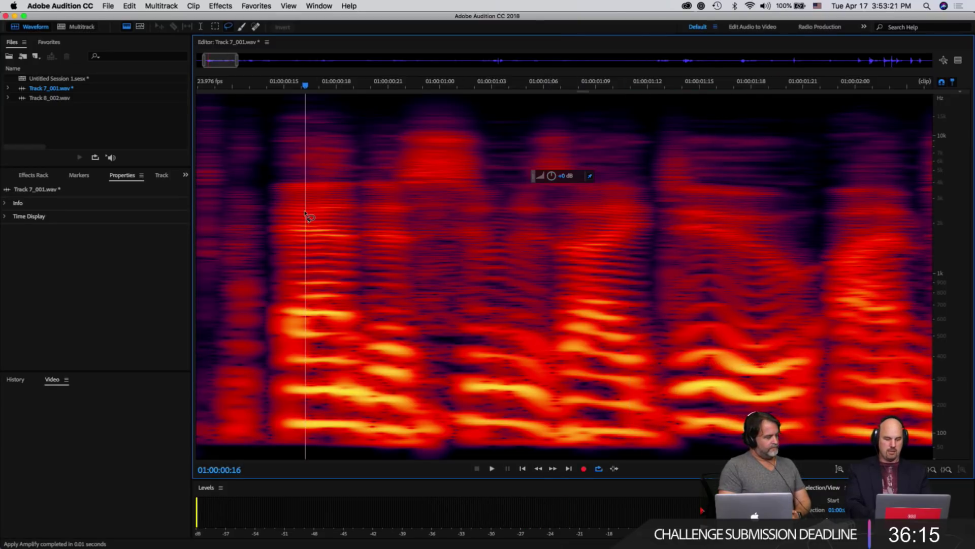
scroll(308, 216, down, 1)
scroll(305, 216, down, 1)
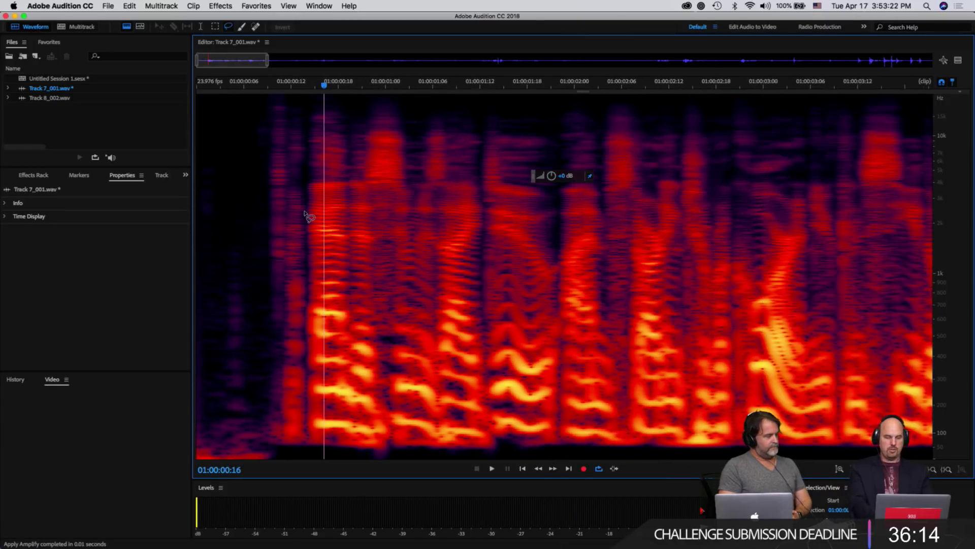
click(269, 247)
key(space)
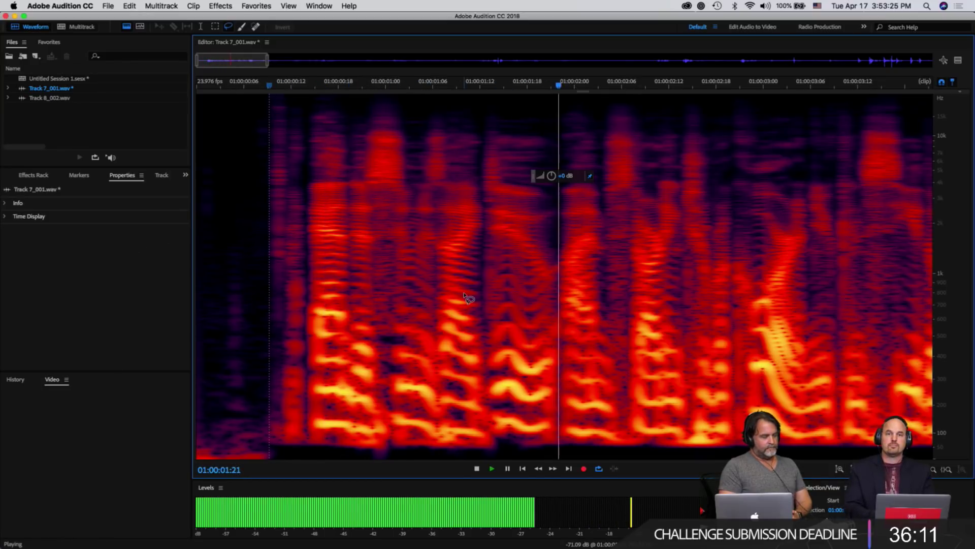
key(space)
key(space)
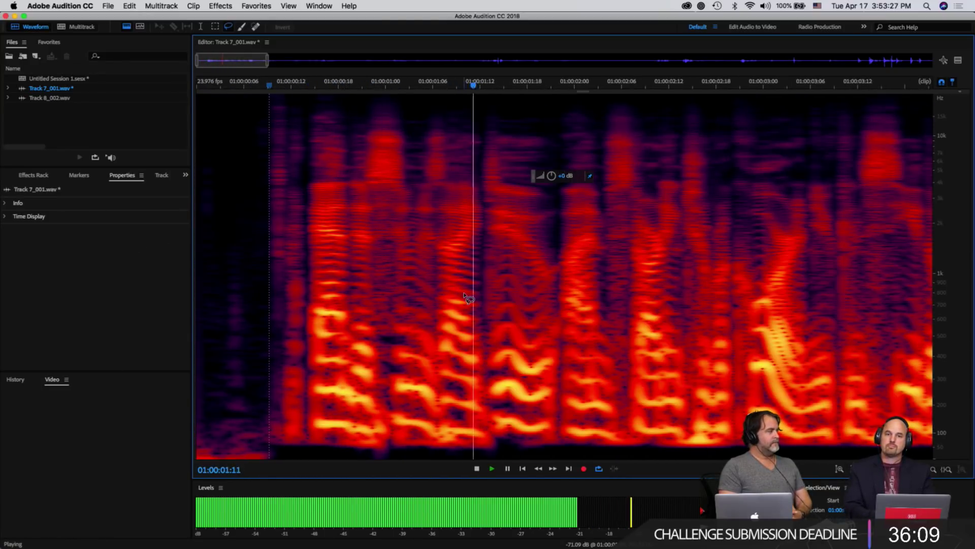
key(space)
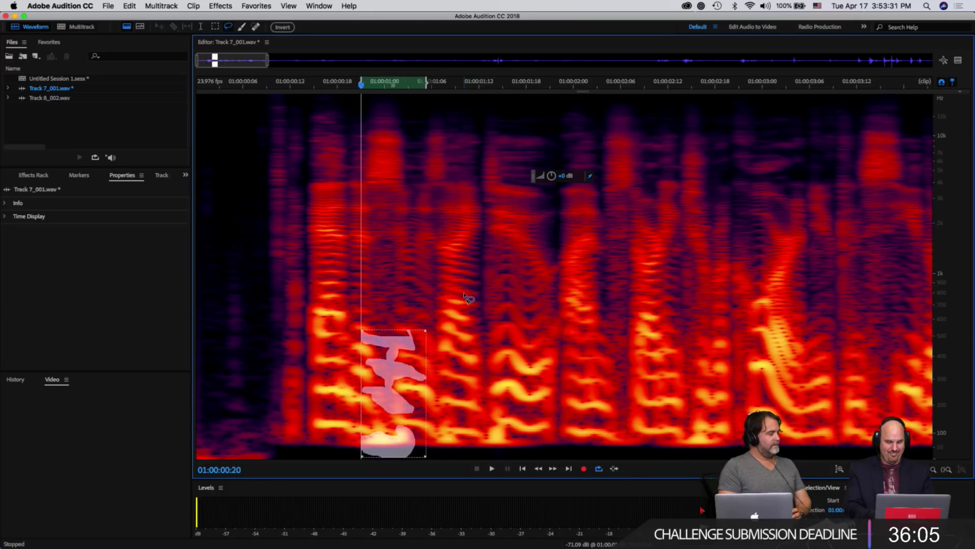
- Undo the lassoed cuts and the low-frequency rumble removal, and play the track from 01:00:00:09 for comparison
key(super+a)
key(super+shift+p)
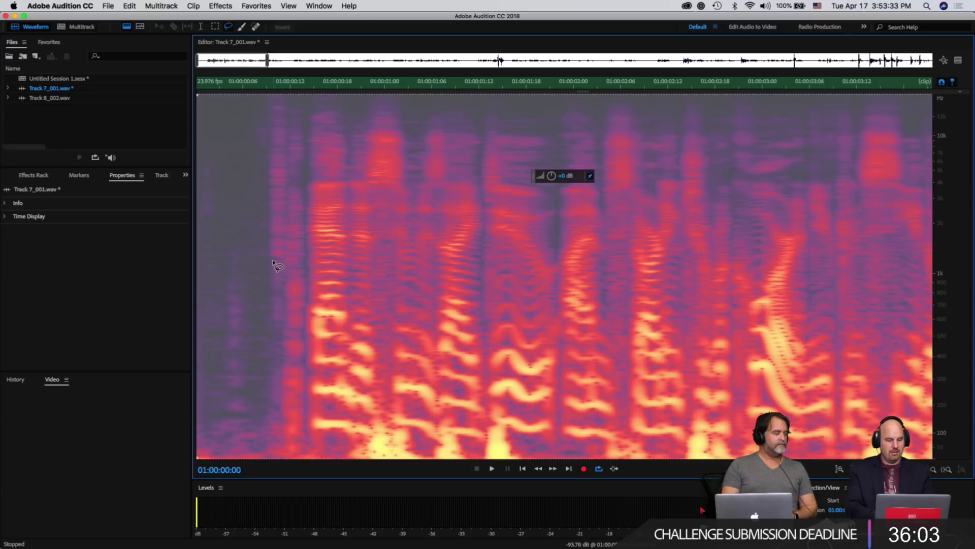
click(270, 264)
key(space)
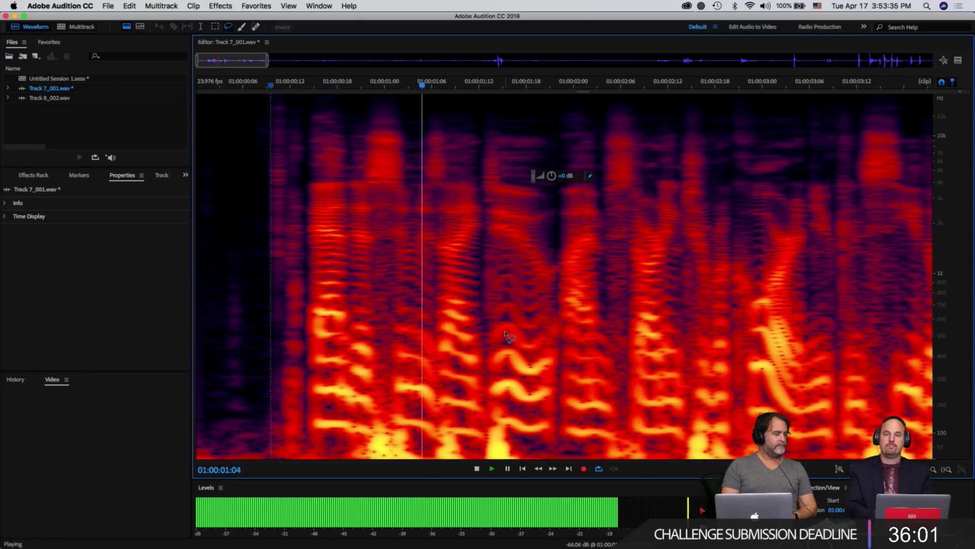
key(space)
key(space)
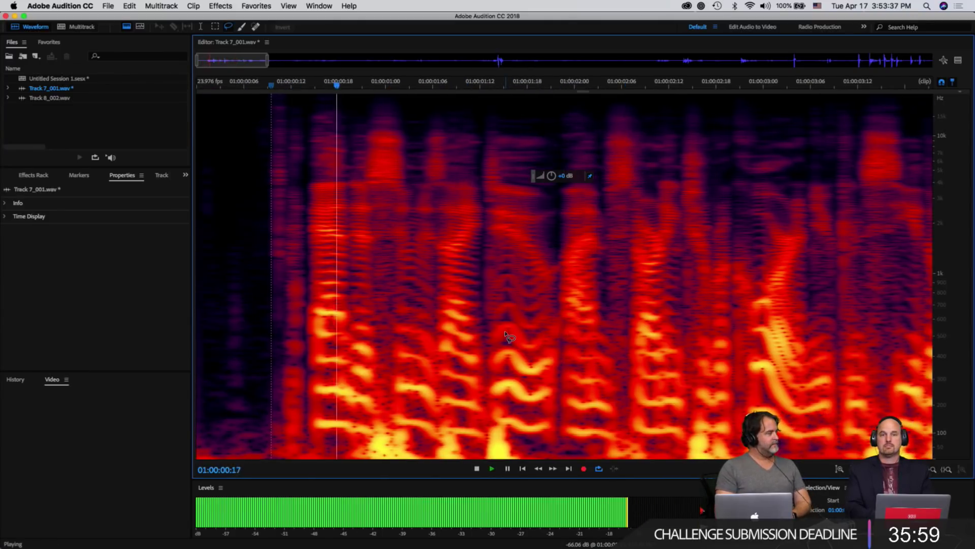
key(space)
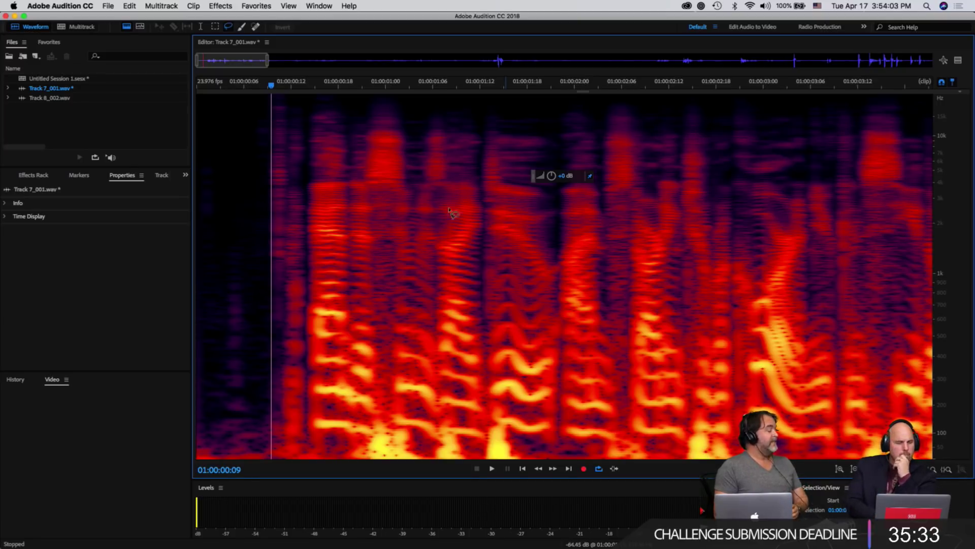
click(221, 6)
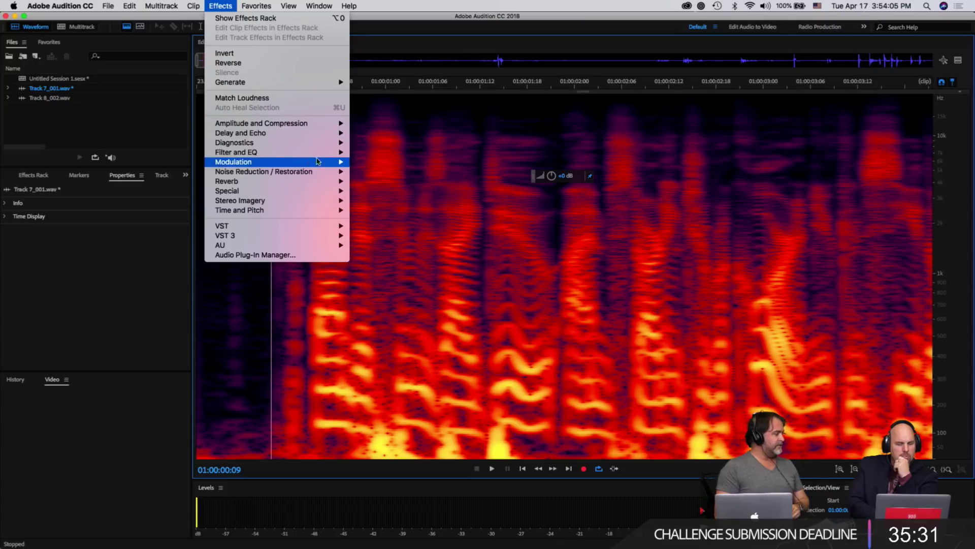
mouse_move(320, 173)
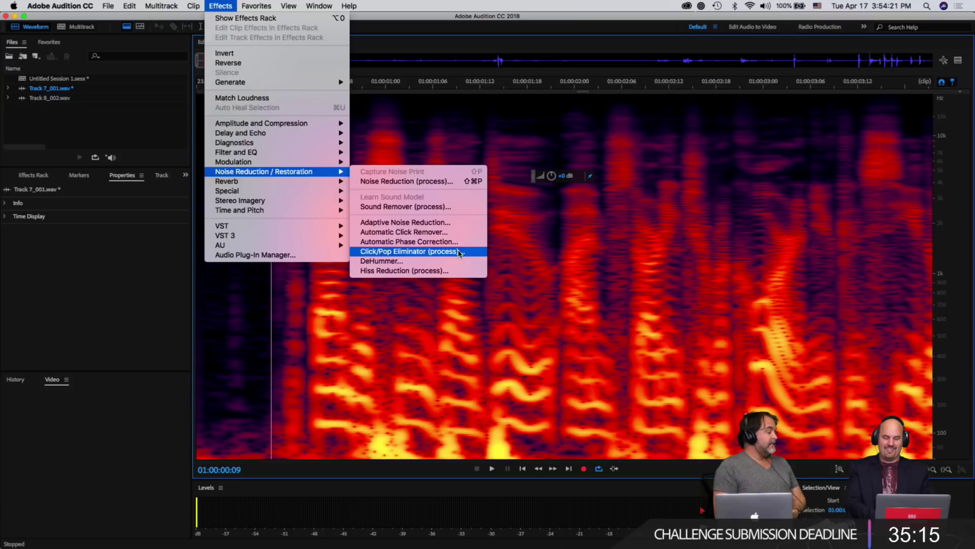
click(459, 251)
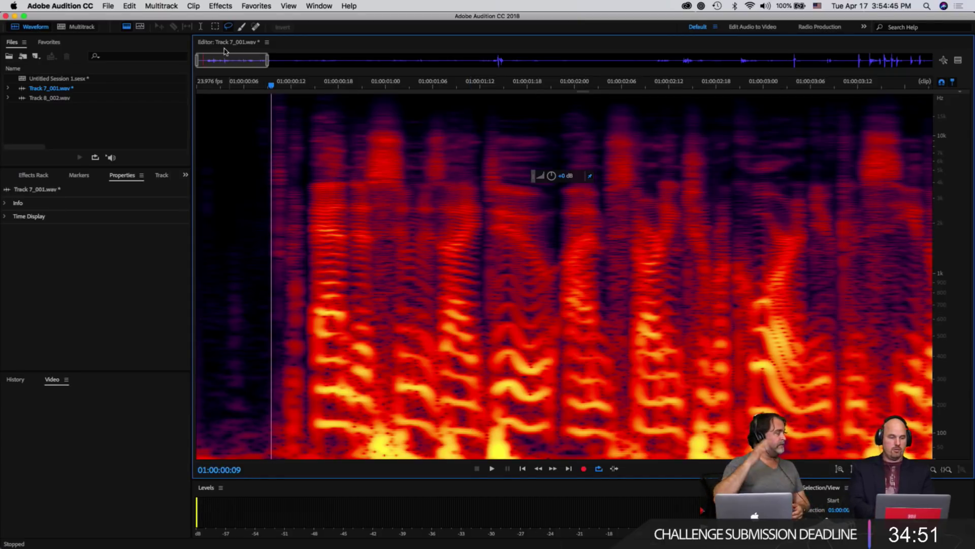
- Marquee-select the range below about 380 Hz from 01:00:00:17 to about 01:00:01:19, play only that selection, and clear it
click(336, 373)
drag(336, 364, 540, 459)
key(space)
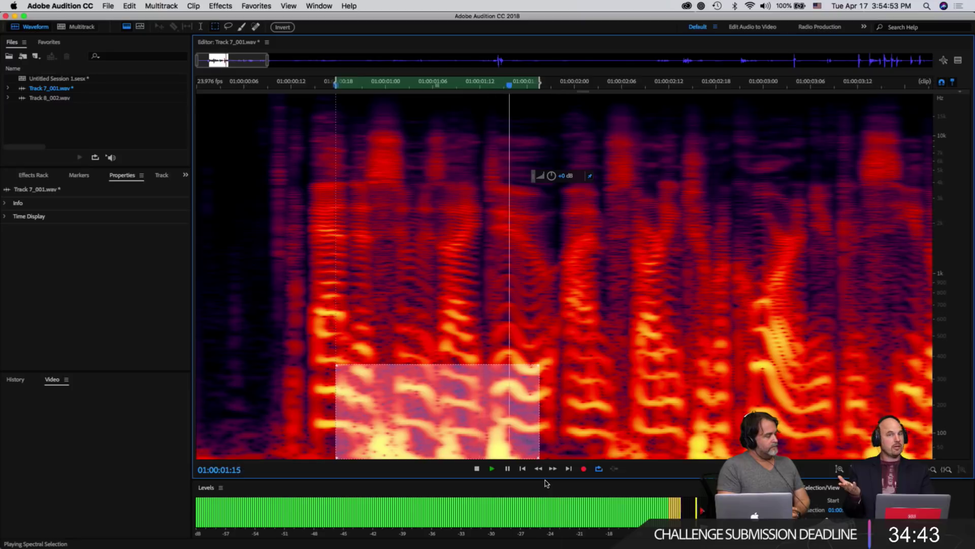
key(space)
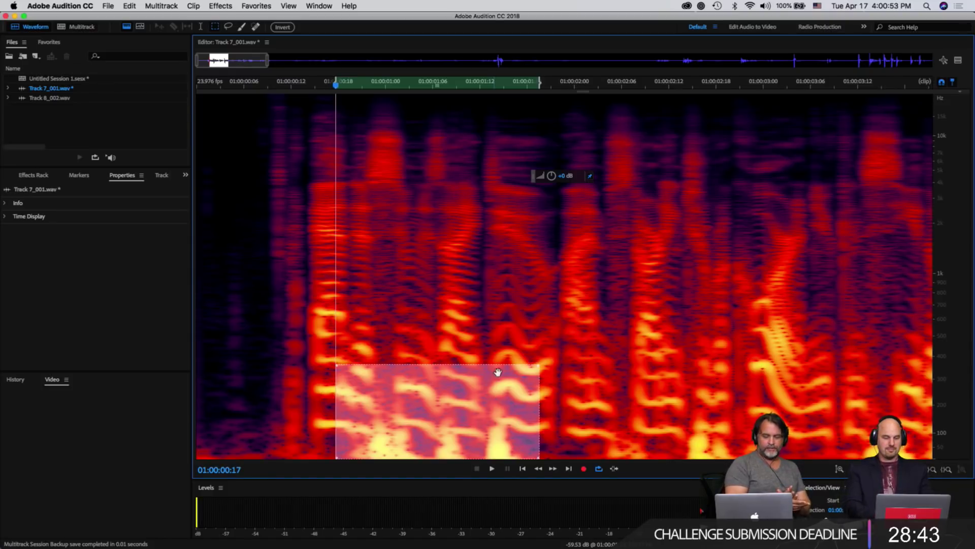
click(542, 277)
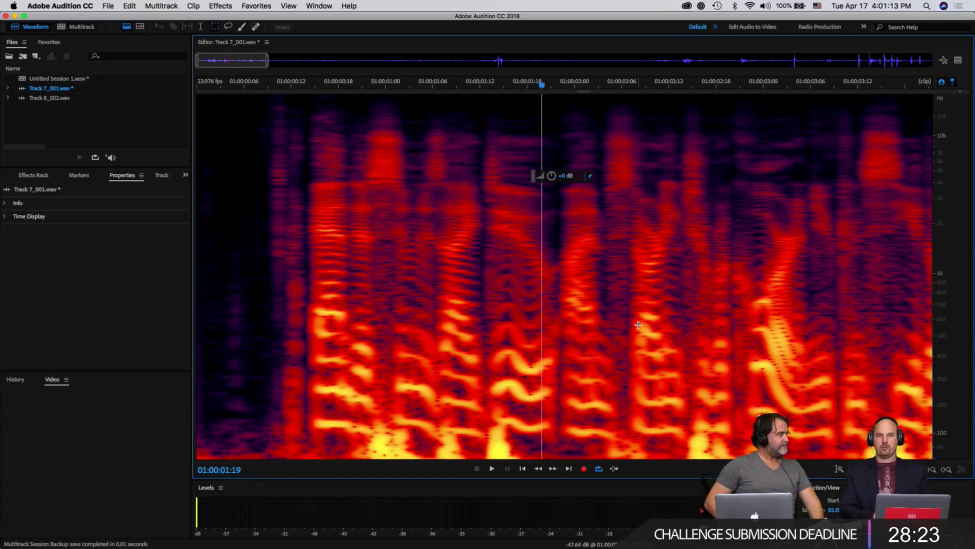
- Return to the multitrack session and enlarge the Samson G-Track track's height for a closer view of its waveform
scroll(638, 324, down, 10)
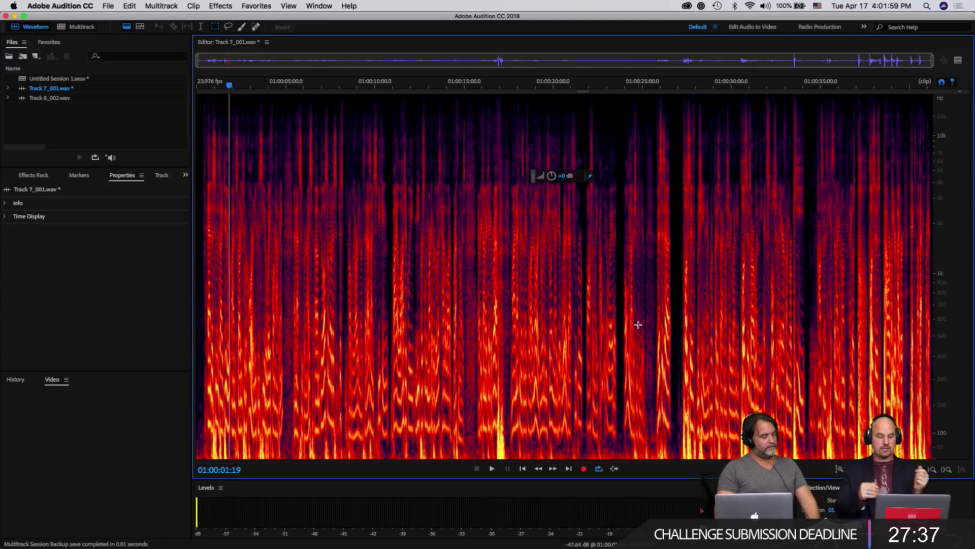
key(alt+2)
key(alt+1)
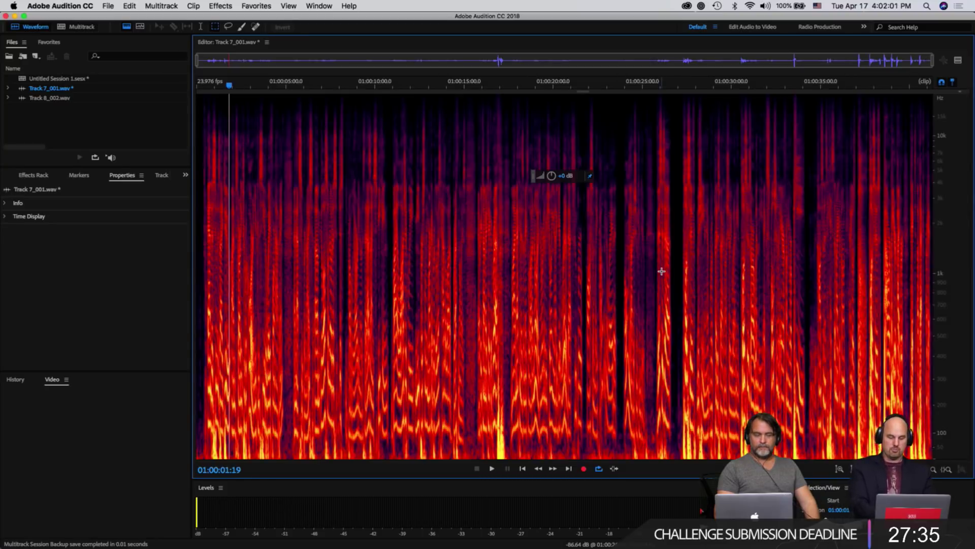
key(0)
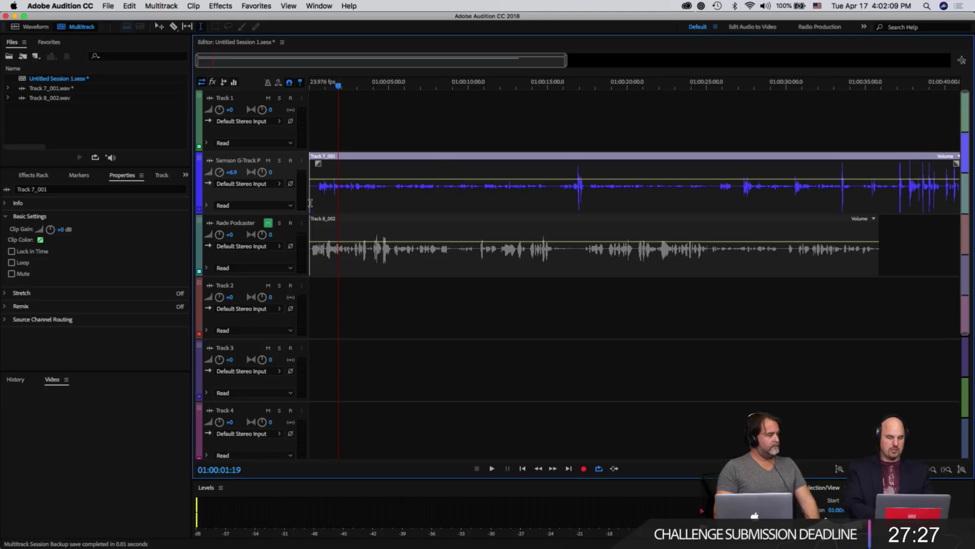
drag(279, 213, 279, 338)
key(=)
key(=)
key(=)
key(=)
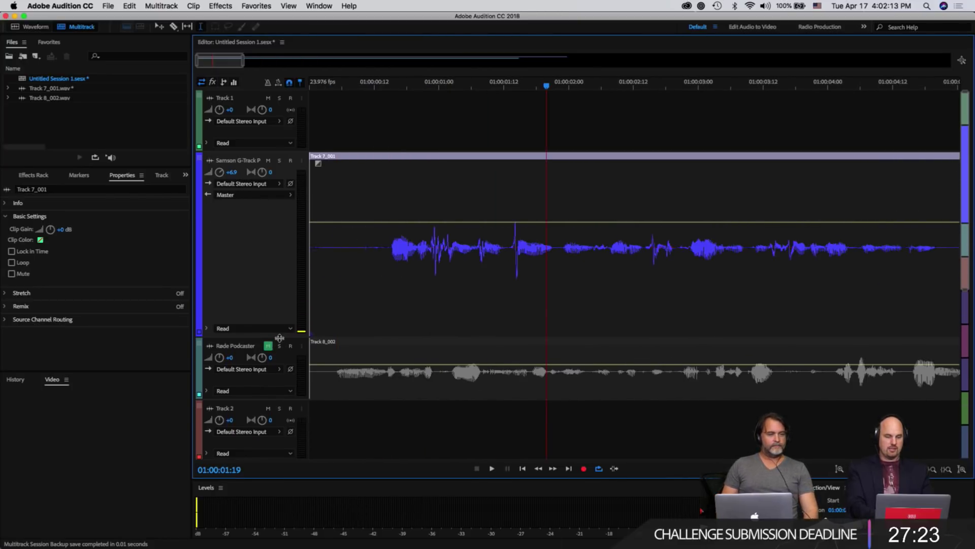
- Play the multitrack session from 01:00:00:09 to hear the Samson G-Track recording
click(361, 86)
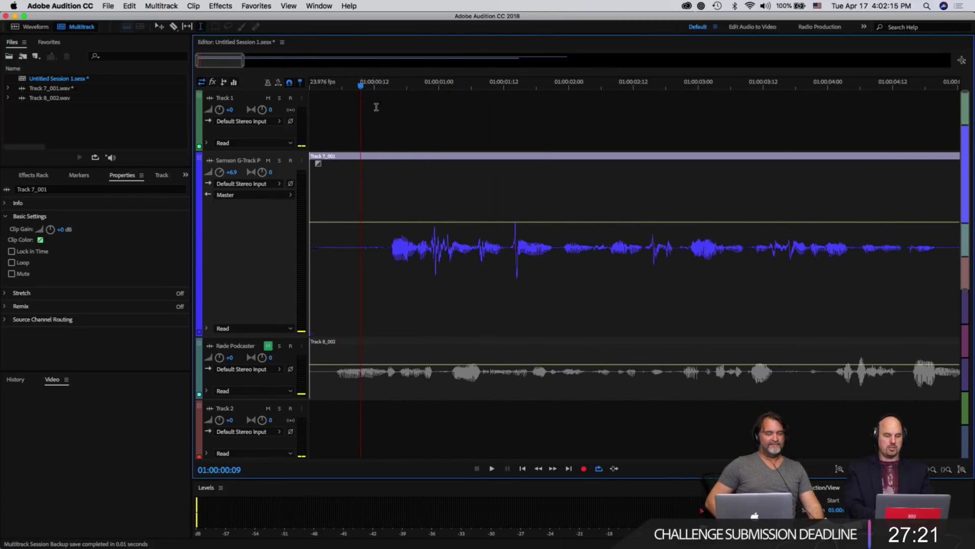
key(space)
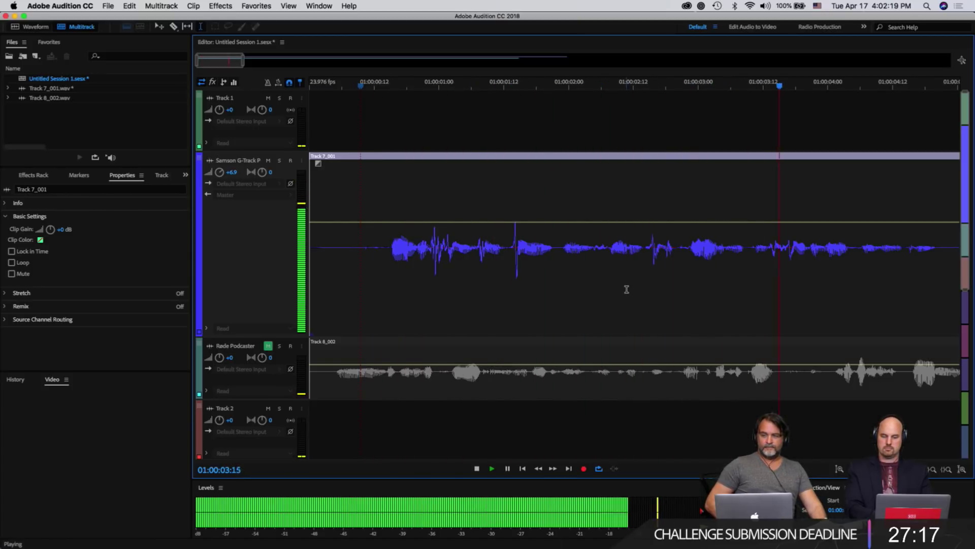
key(space)
- Select the quiet pause between phrases on the Samson G-Track track from 01:00:04:20 to about 01:00:05:11
scroll(626, 287, down, 3)
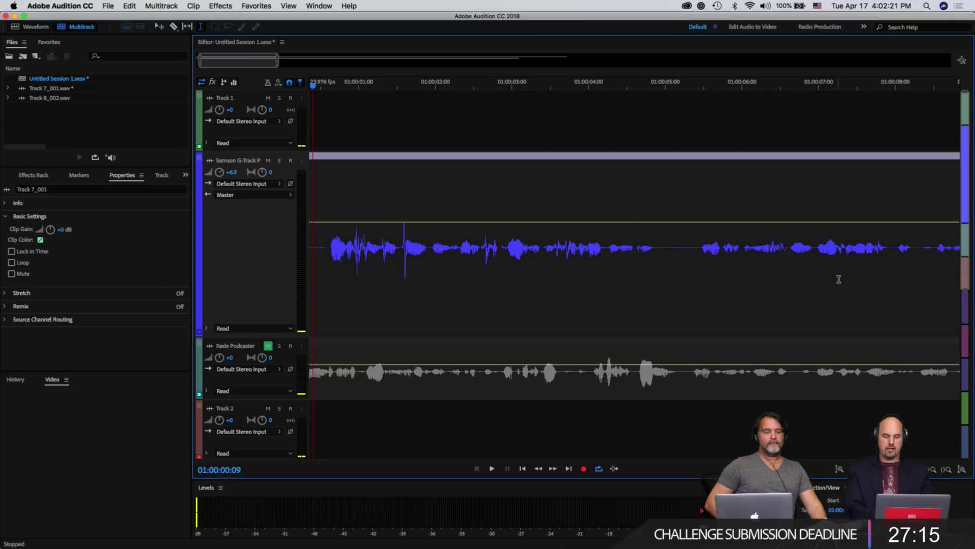
drag(655, 249, 700, 249)
scroll(700, 250, up, 5)
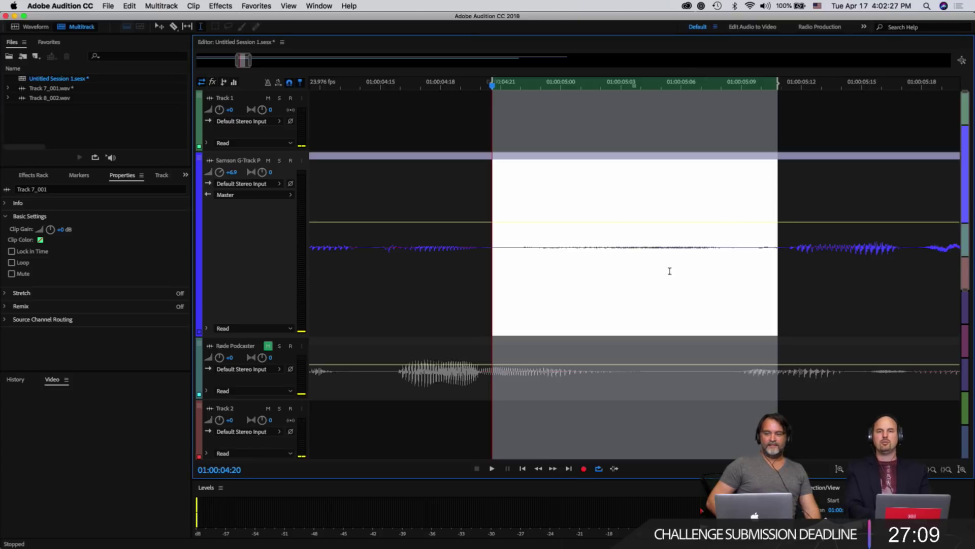
scroll(664, 302, down, 3)
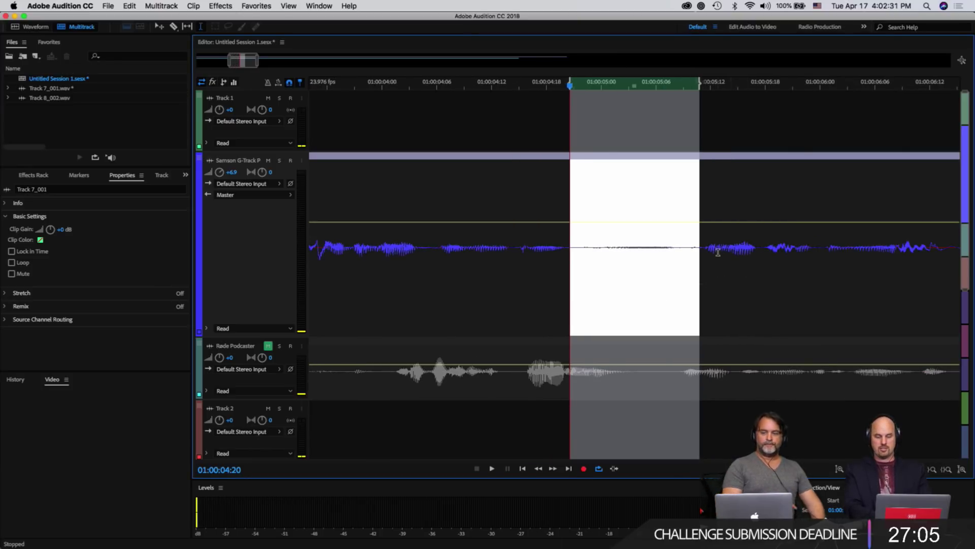
- Play the selected pause, split the Track 7_001 clip at both selection edges, and select the clip after the pause
key(space)
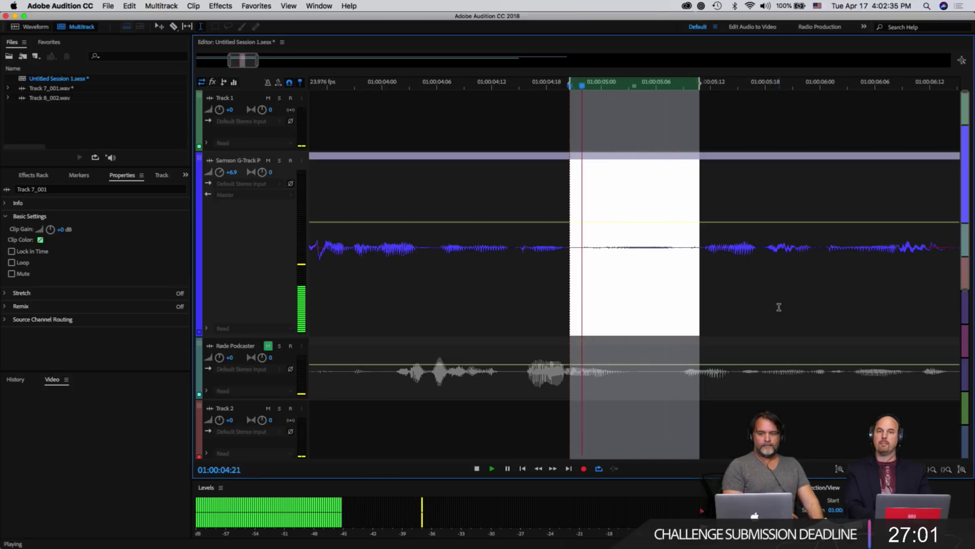
key(space)
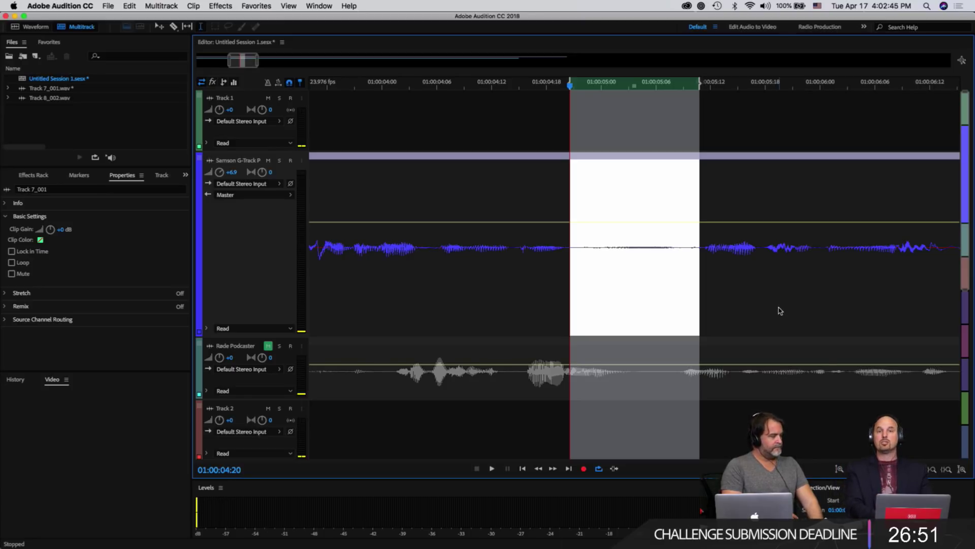
key(super+k)
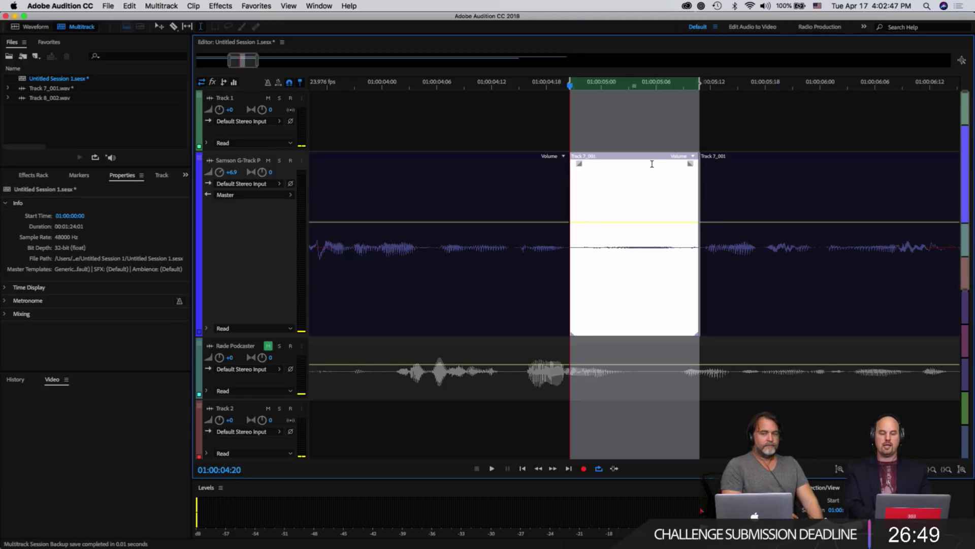
click(743, 229)
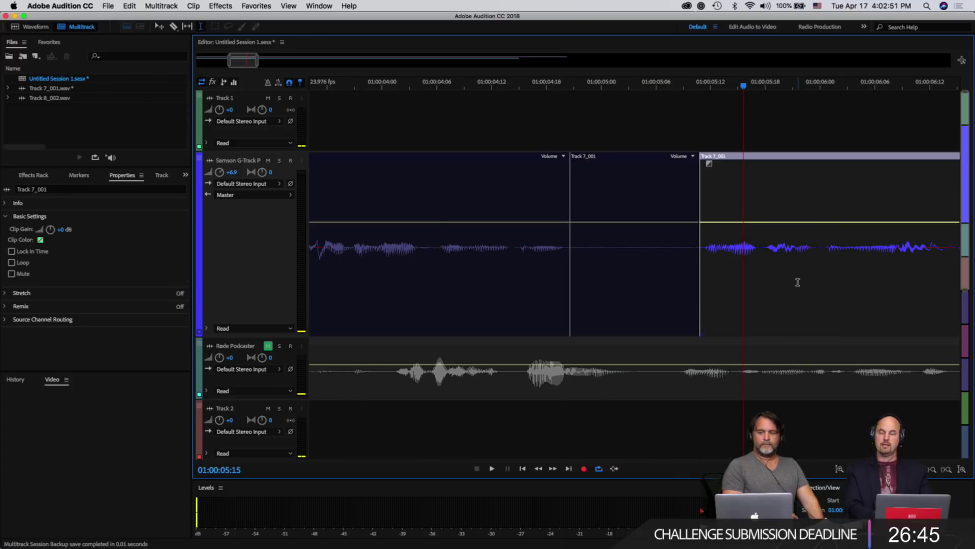
- Try deleting the split-out pause clip on the Samson G-Track track and moving the following clip back against the preceding one
click(647, 292)
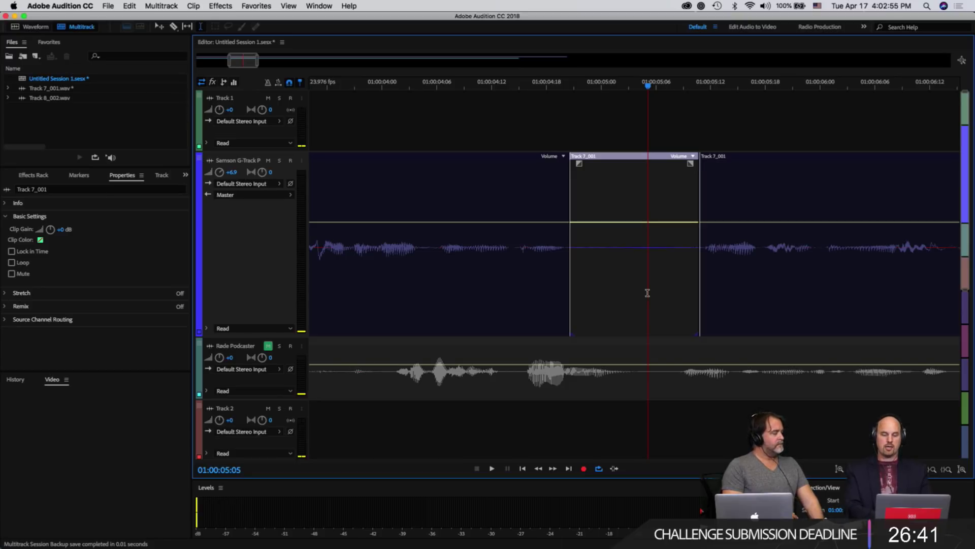
key(Delete)
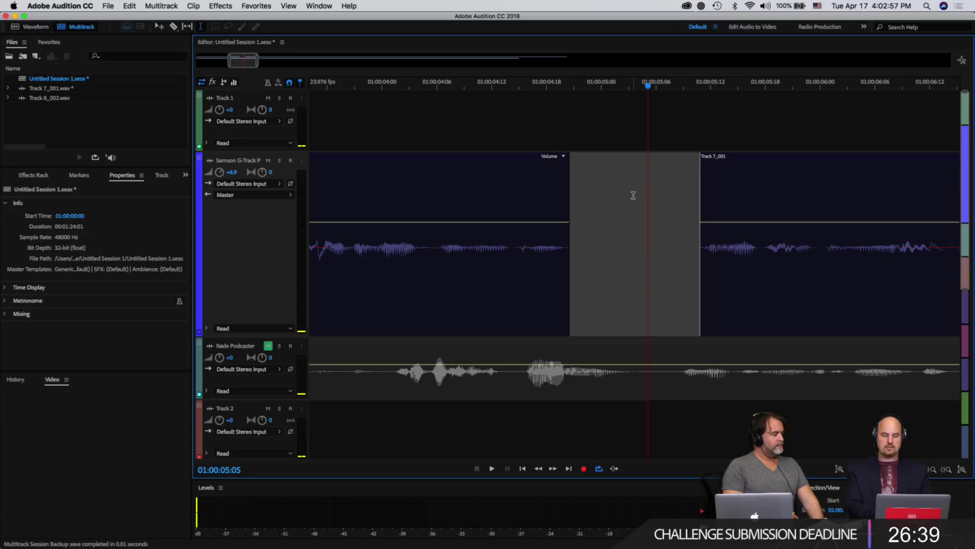
scroll(633, 195, down, 8)
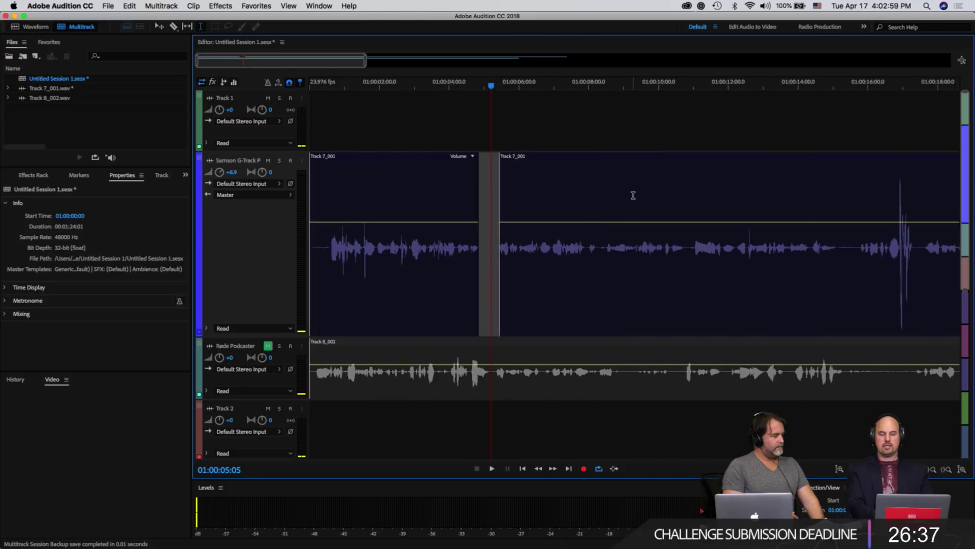
scroll(633, 195, down, 2)
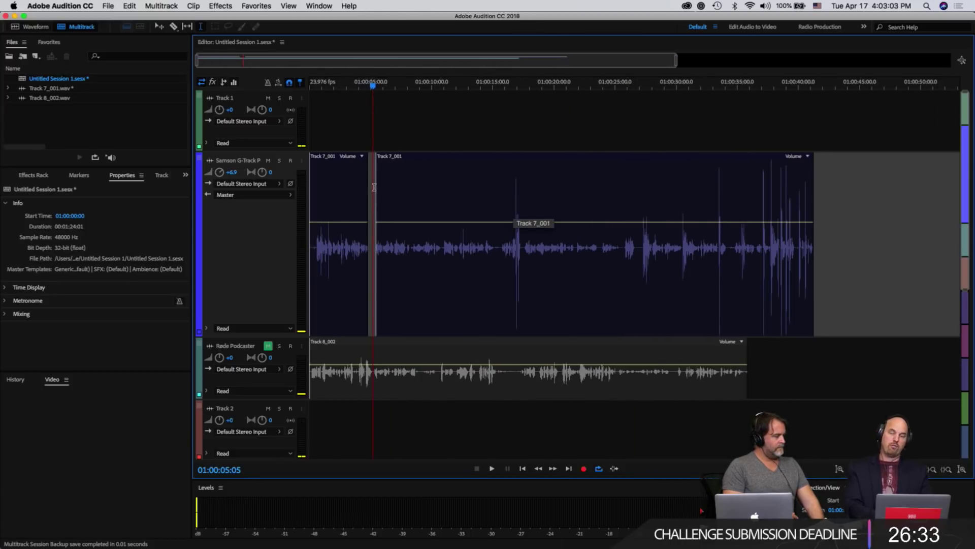
scroll(581, 248, up, 5)
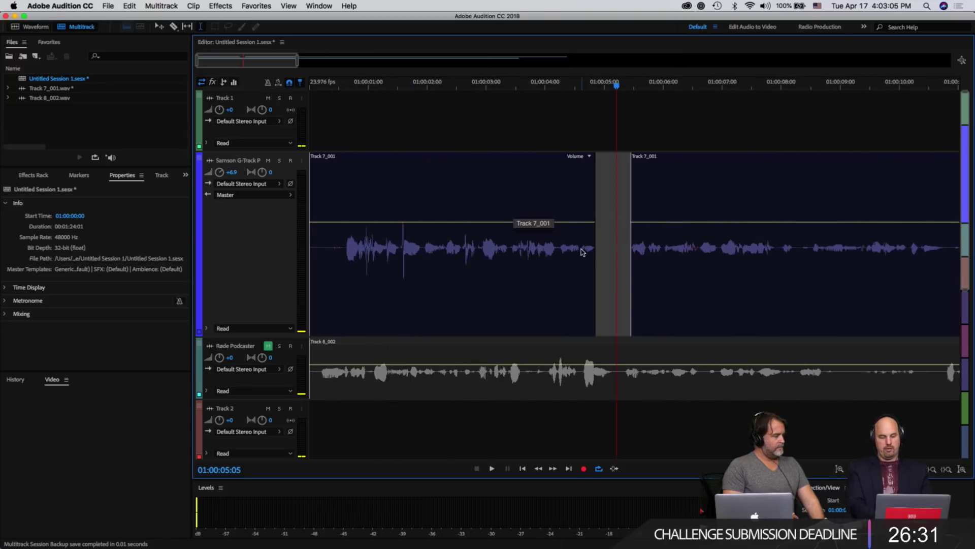
click(710, 187)
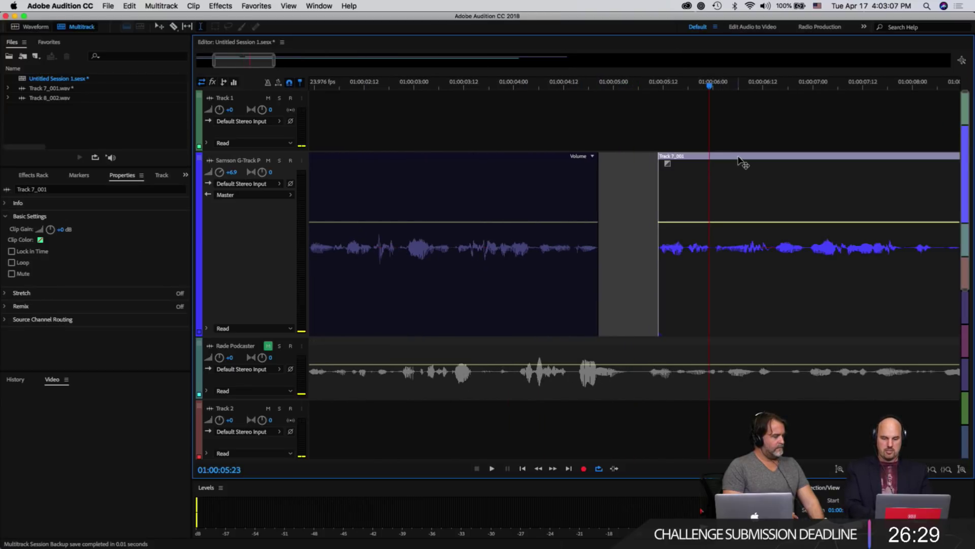
drag(742, 161, 683, 161)
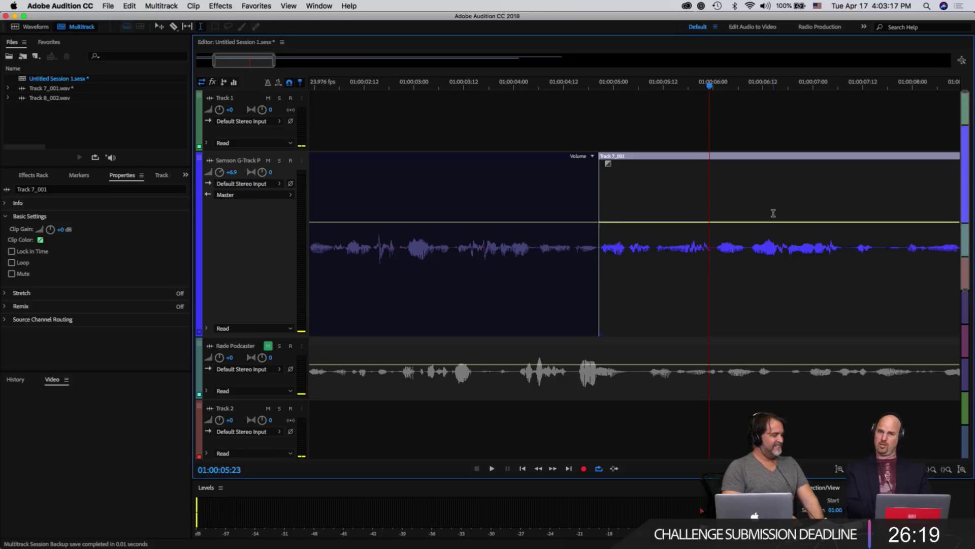
key(super+z)
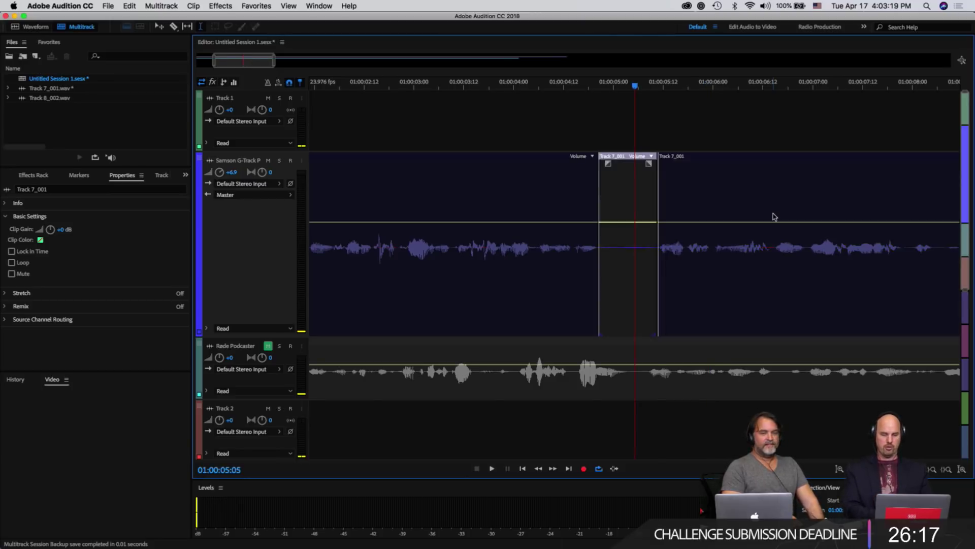
- Play the Samson G-Track pause from 01:00:04:20 to about 01:00:05:11 and split the clip at both selection edges
click(592, 193)
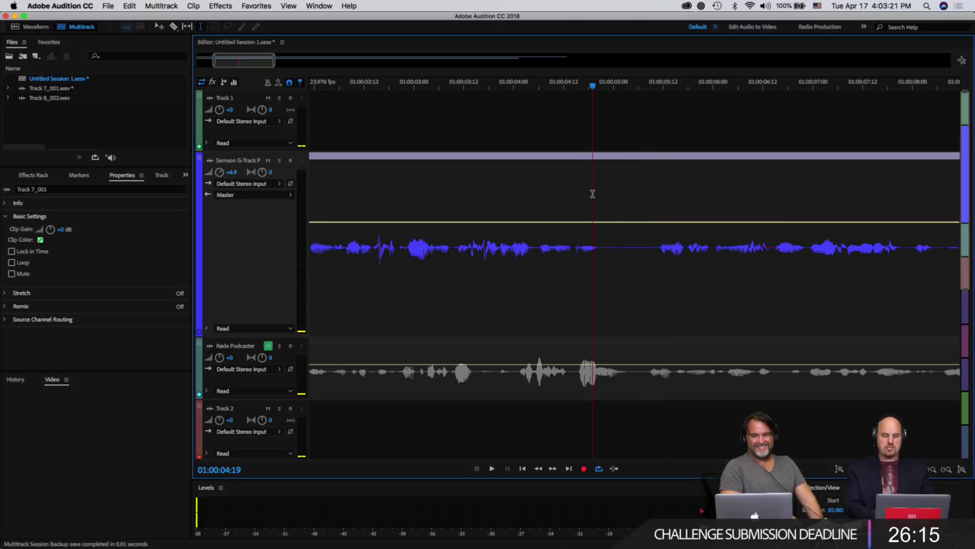
drag(600, 238, 658, 246)
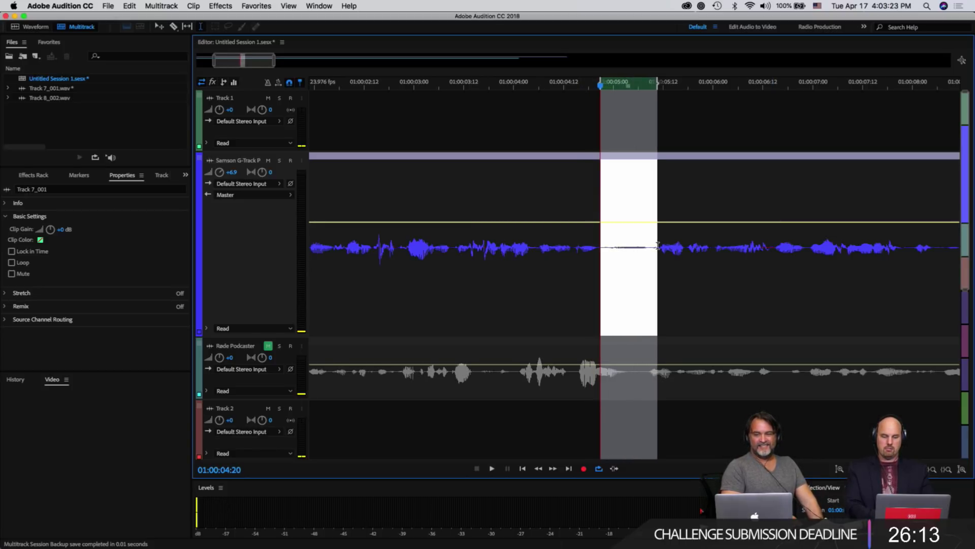
key(space)
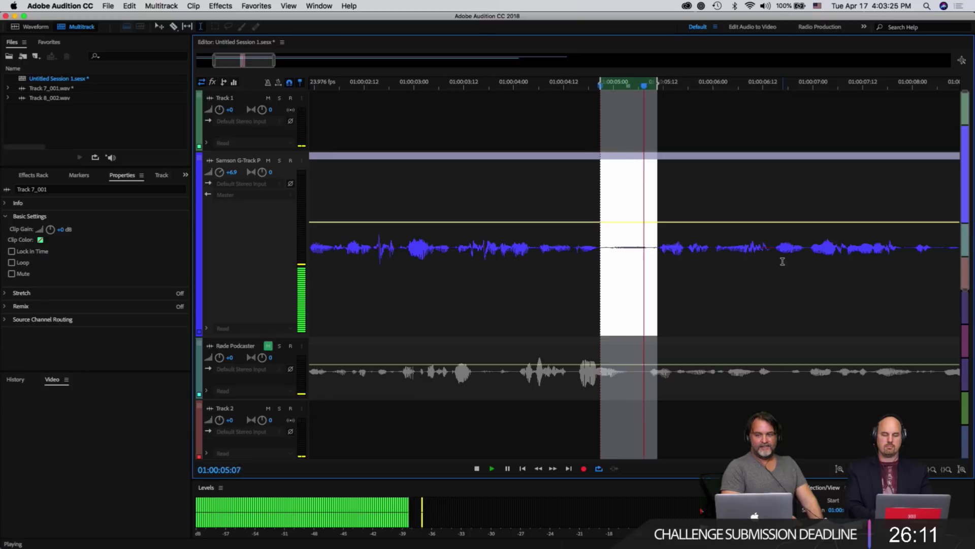
key(super+shift+a)
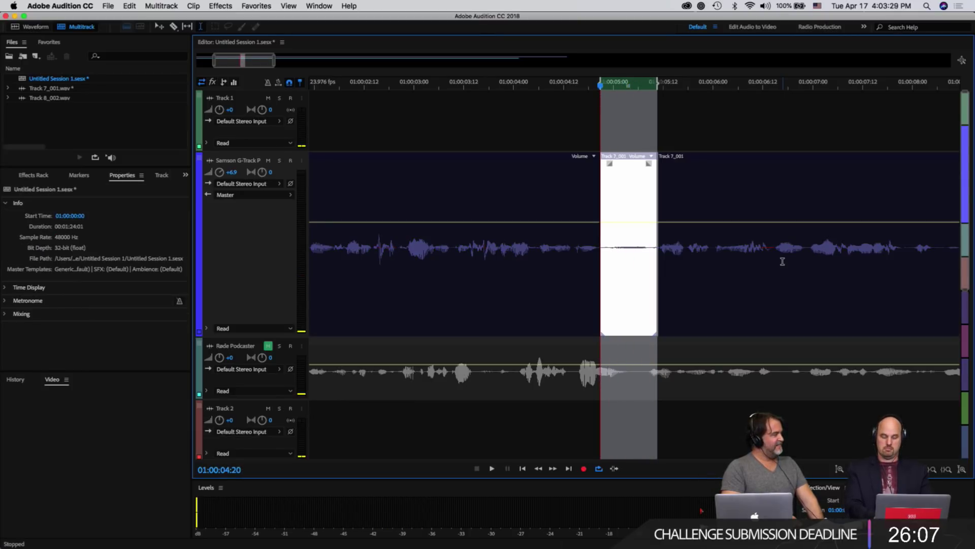
- Ripple delete the split-out pause clip on the Samson G-Track track, repeating the deletion after one undo
key(shift+Delete)
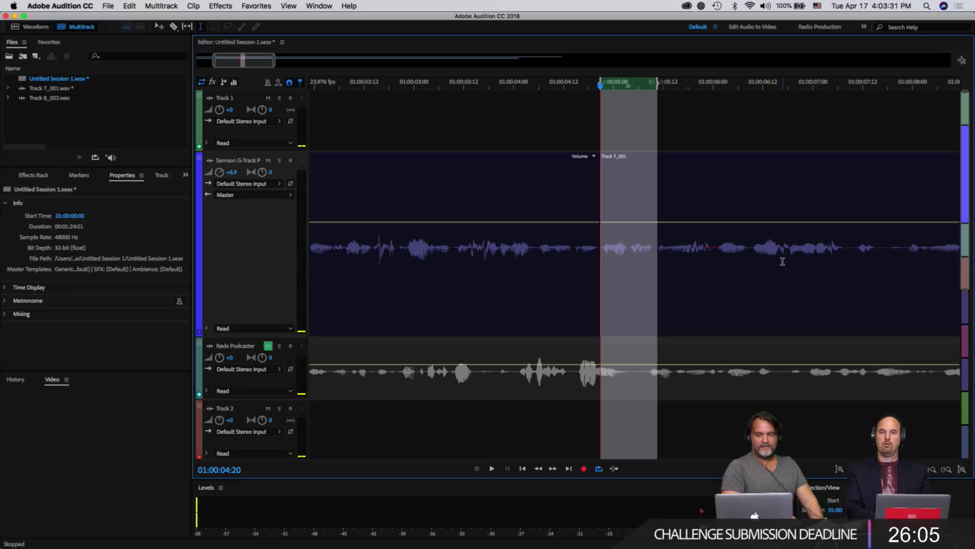
key(super+z)
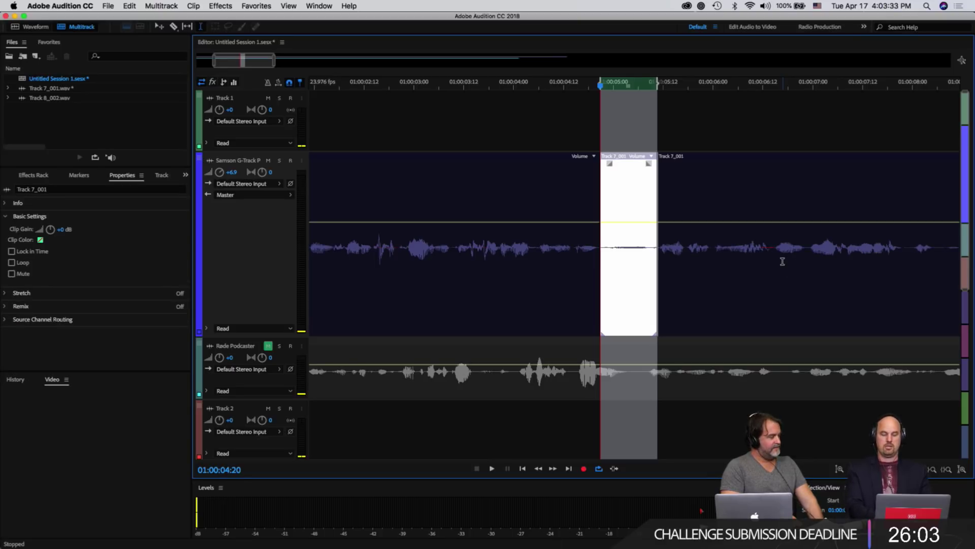
key(shift+Delete)
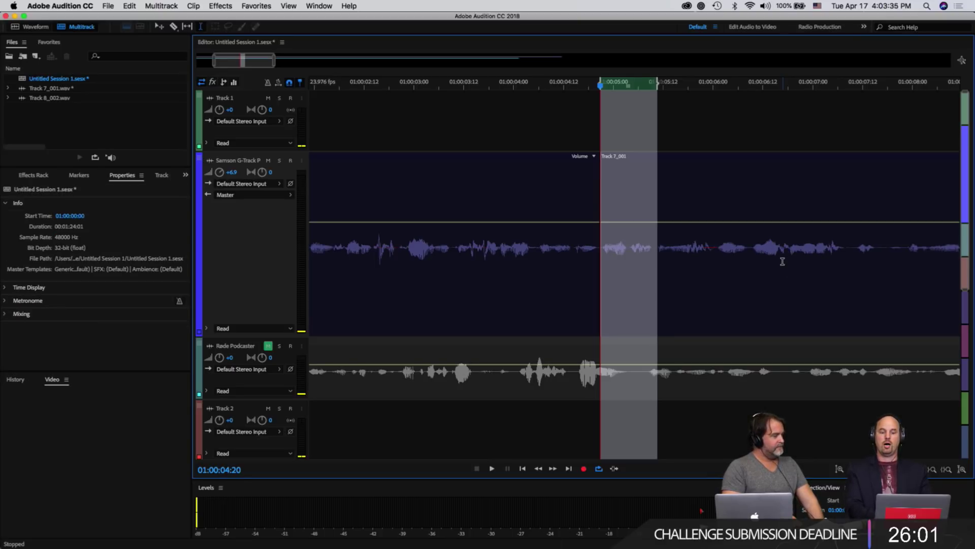
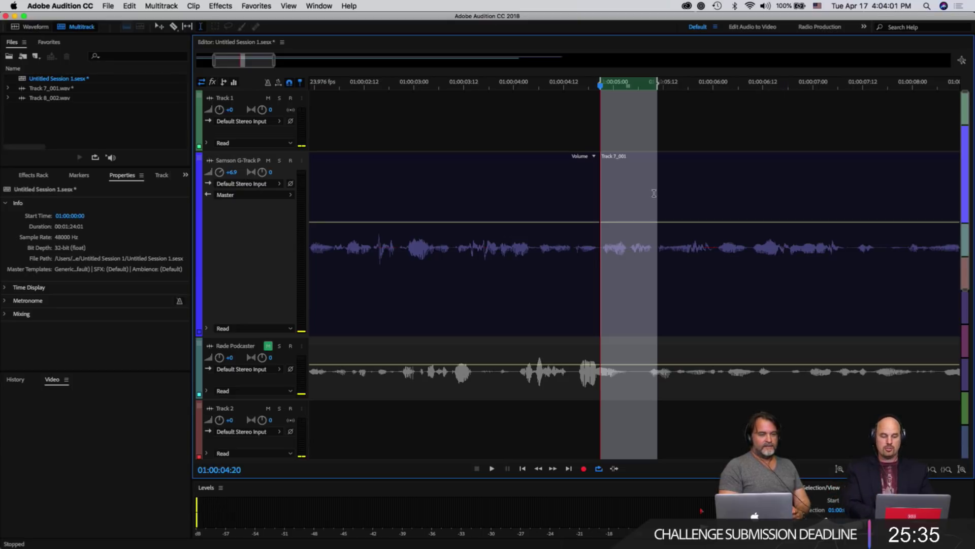
- Play the Samson G-Track recording onward from just after the cut near 01:00:05:00 to locate the next pause
click(584, 195)
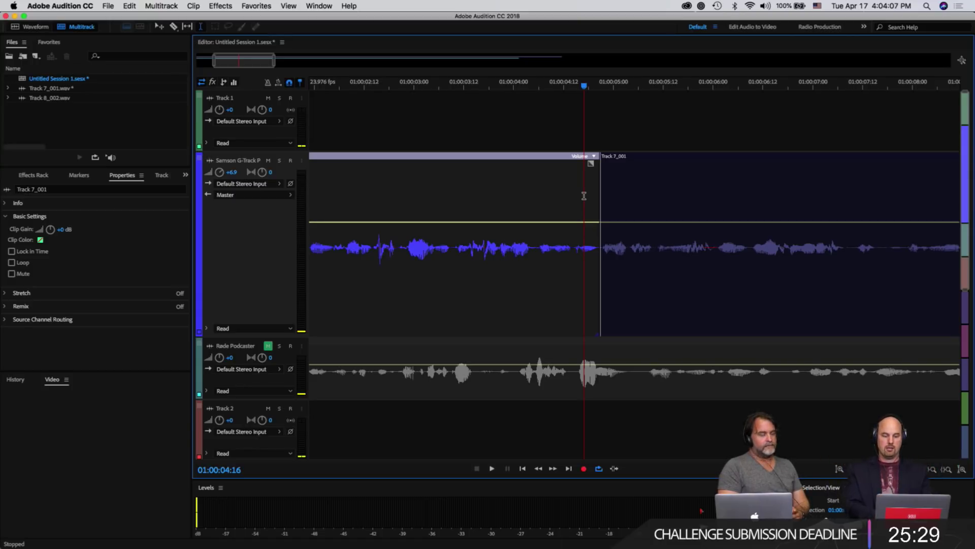
click(674, 234)
key(space)
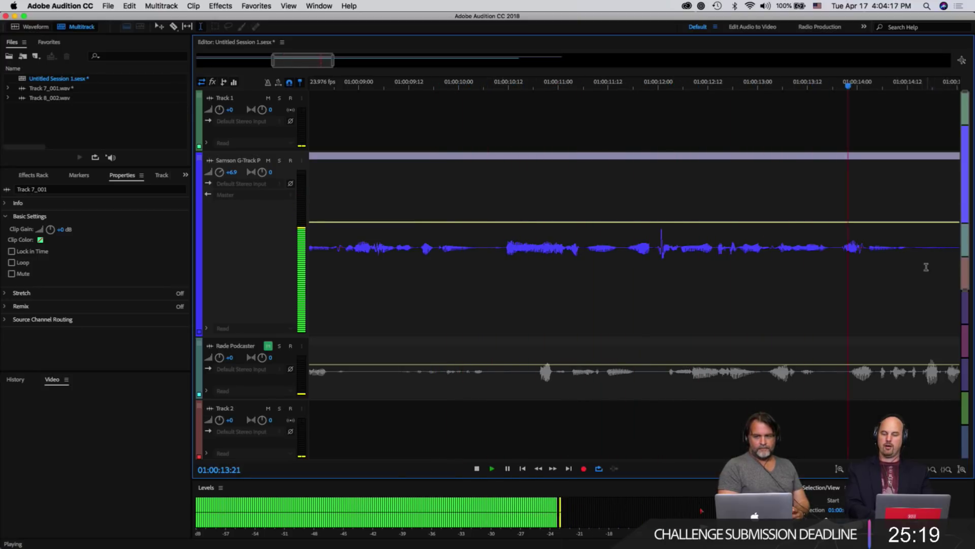
key(space)
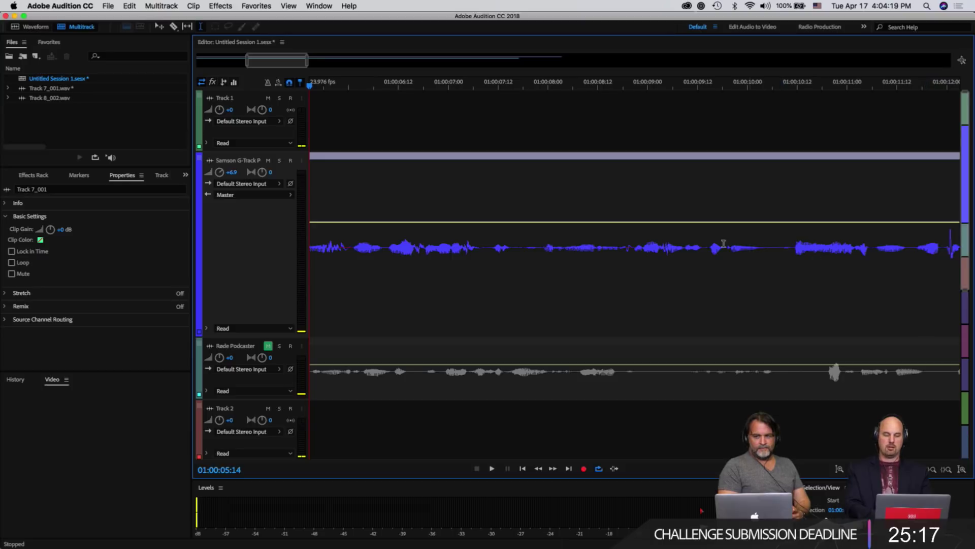
- Select the pause on the Samson G-Track track from 01:00:14:13 to about 01:00:15:04, audition it and ripple delete it
drag(280, 57, 336, 54)
drag(576, 248, 639, 252)
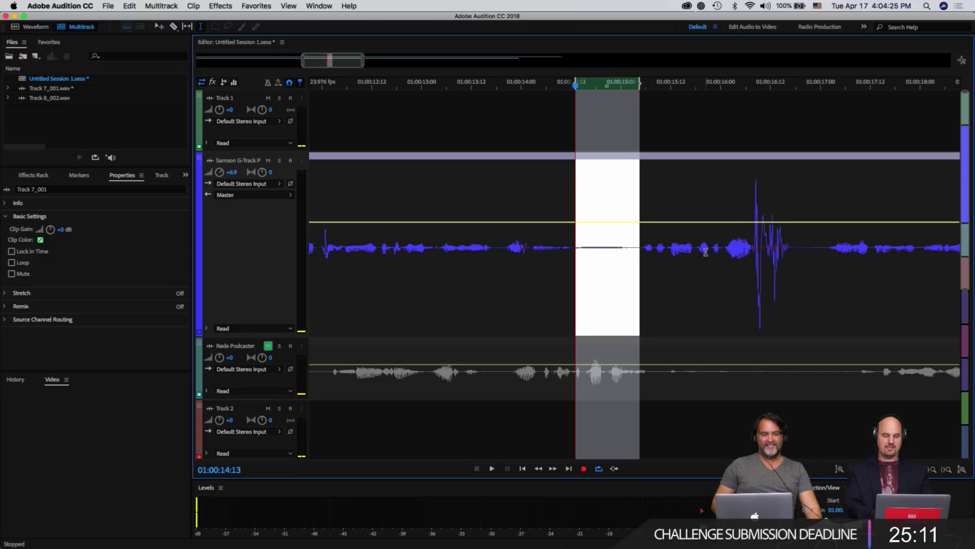
key(space)
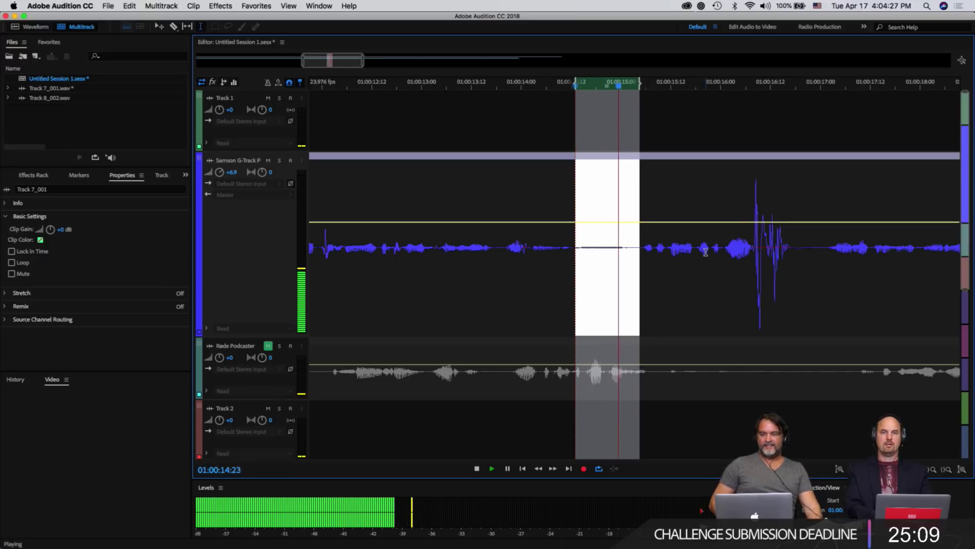
key(space)
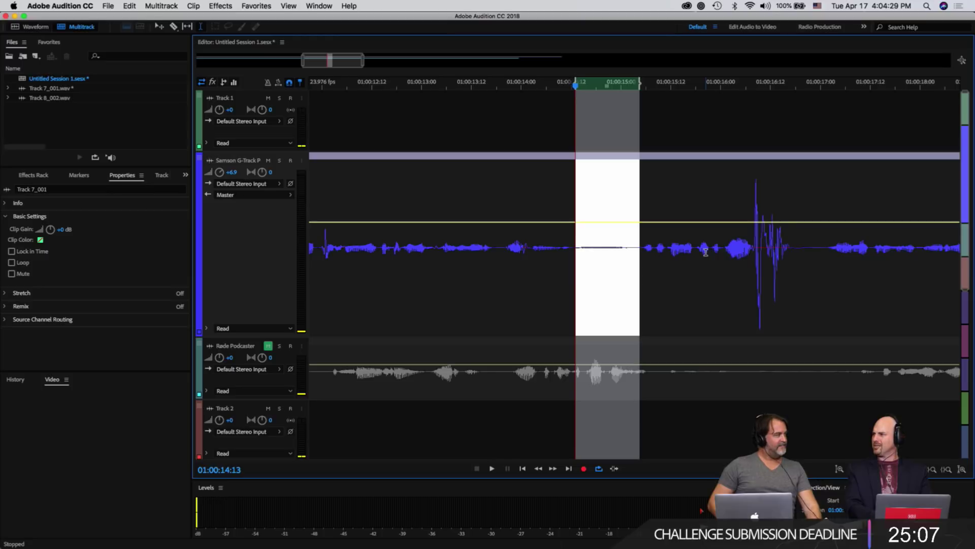
key(space)
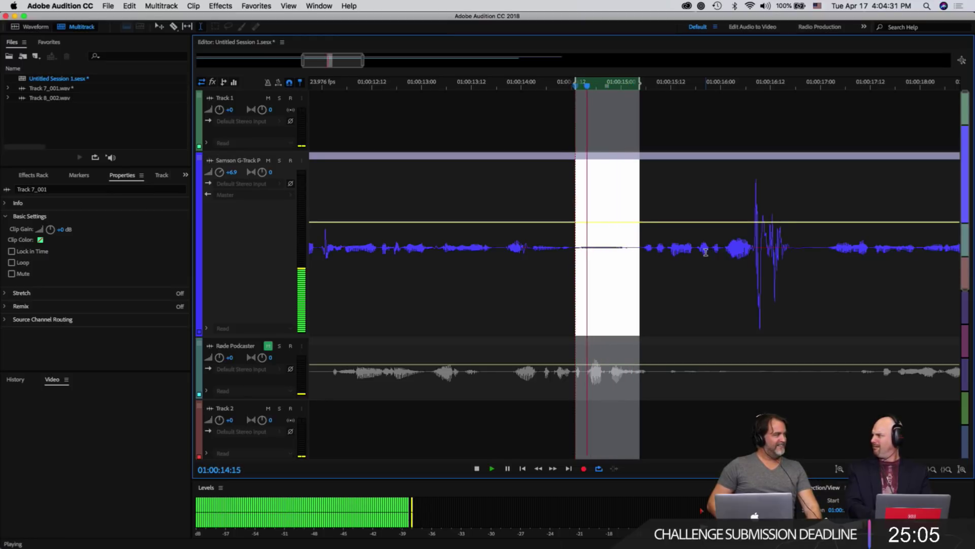
key(space)
key(super+shift+a)
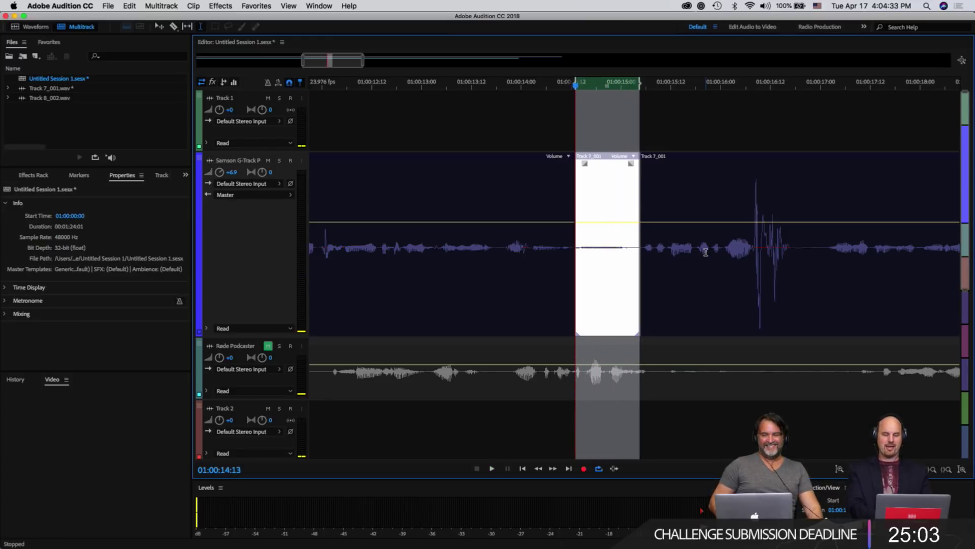
key(shift+BackSpace)
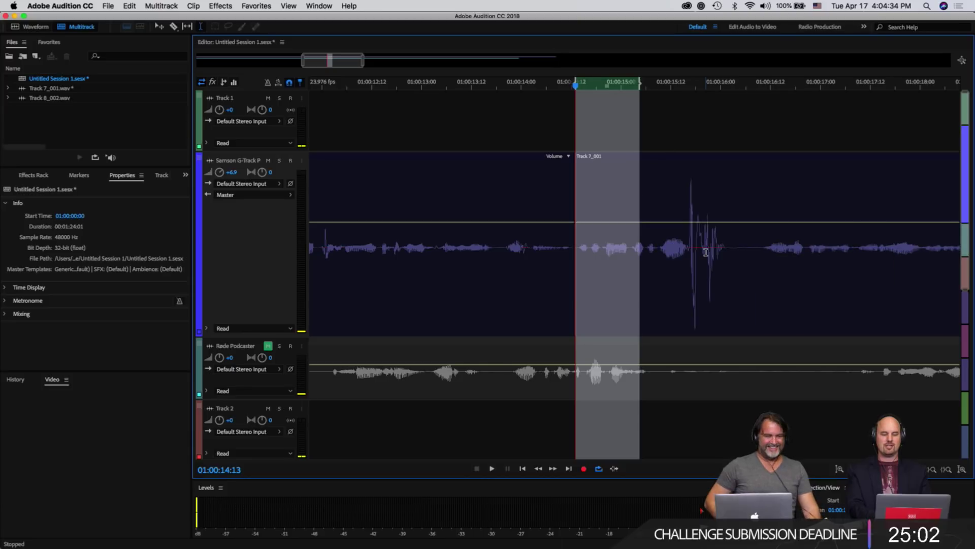
- Play the audio from 01:00:13:07 toward the cut at 01:00:14:13 to check how the edit sounds
click(463, 190)
key(space)
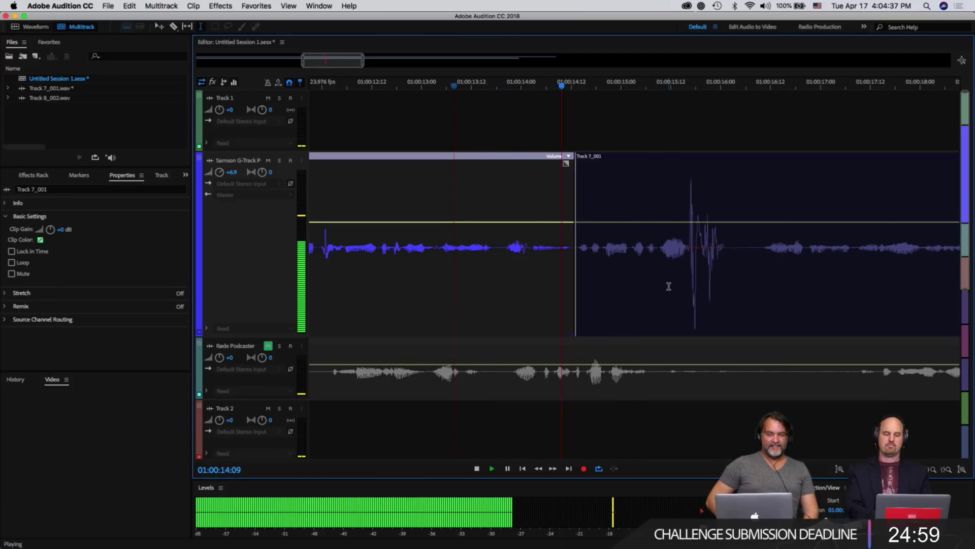
key(space)
key(space)
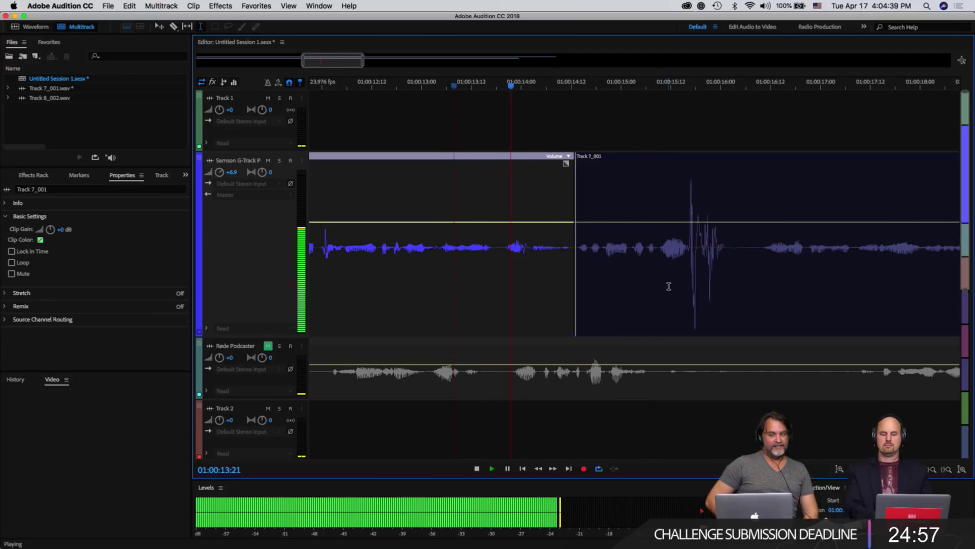
key(space)
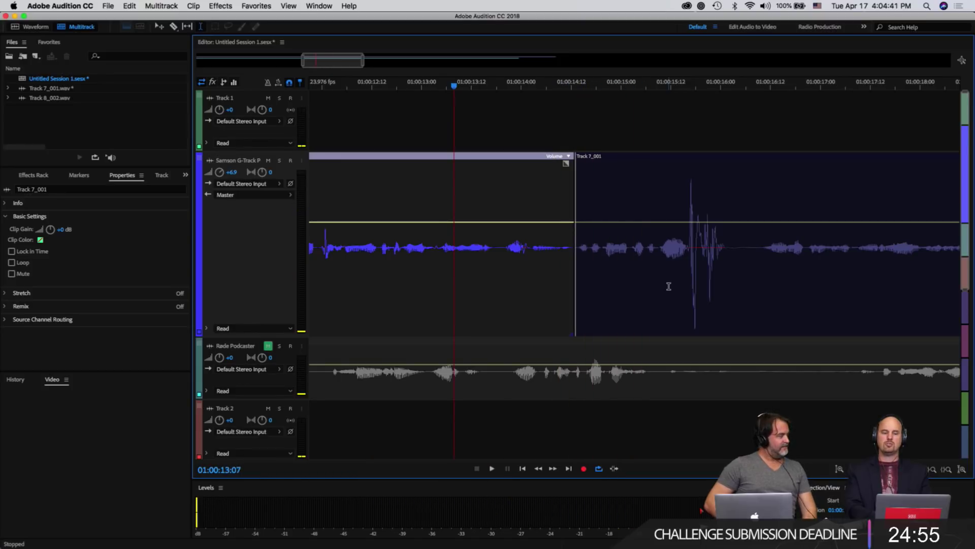
- Play on to find the next gap, select it from 01:00:23:22 to about 01:00:24:15, and audition the selection
click(667, 243)
key(space)
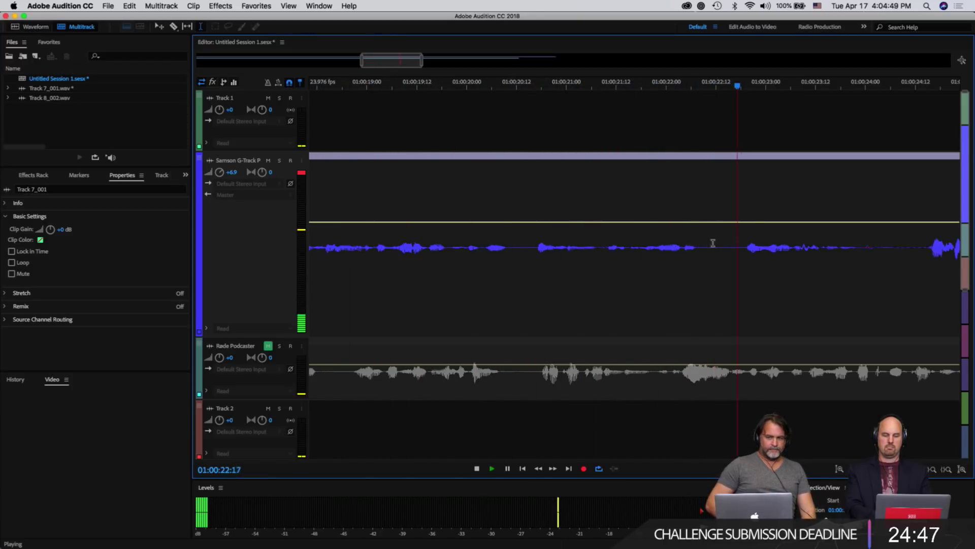
drag(861, 241, 932, 247)
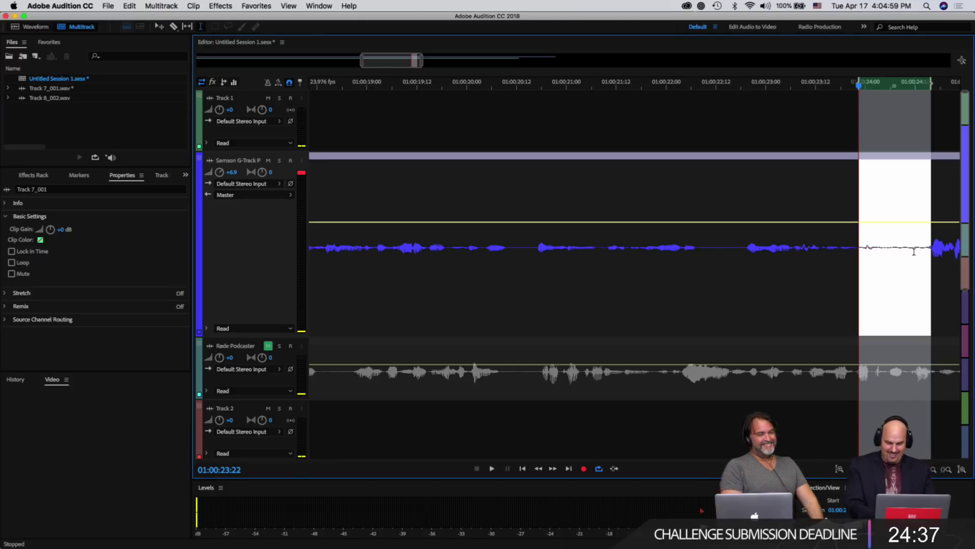
key(space)
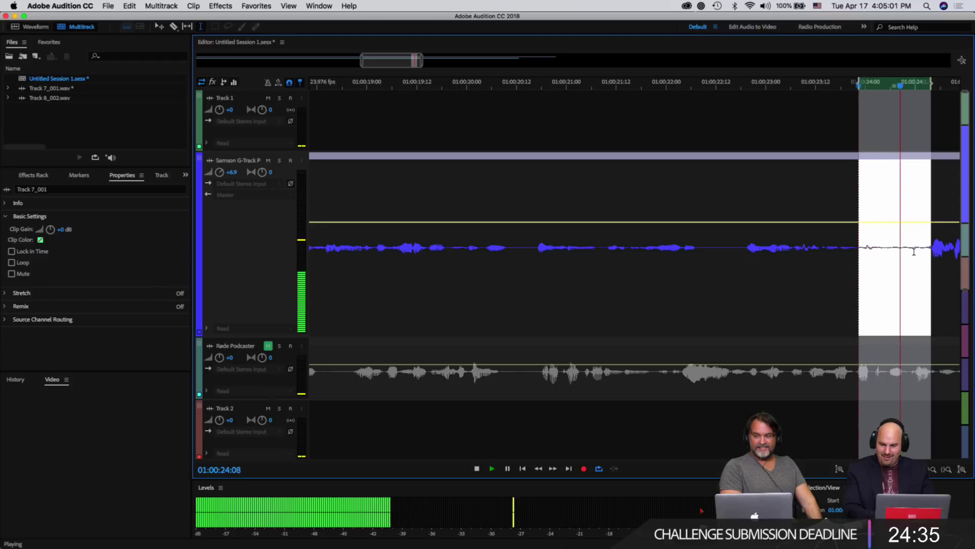
key(space)
- Pull the selection's end back to about 01:00:24:14, just before the speech starts, audition it, and ripple delete the pause
key(=)
key(=)
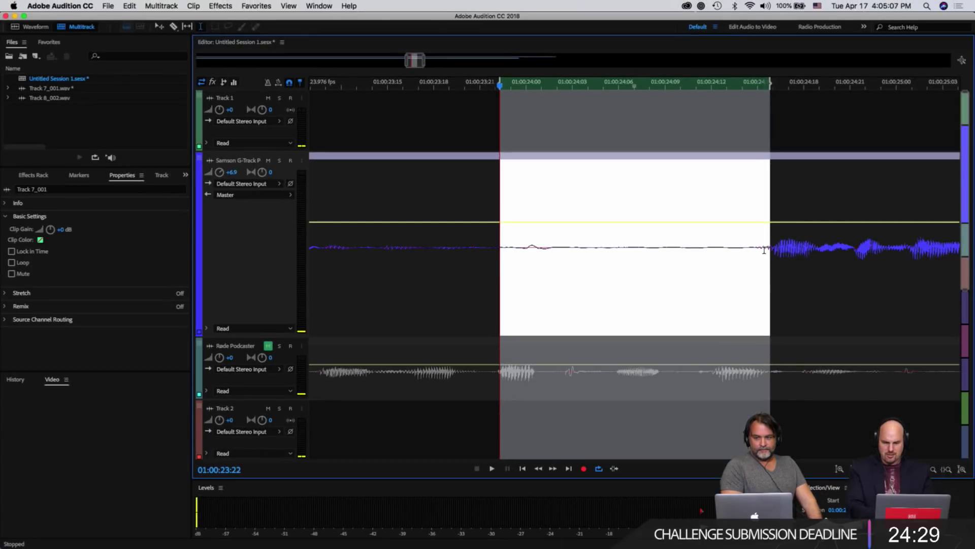
key(space)
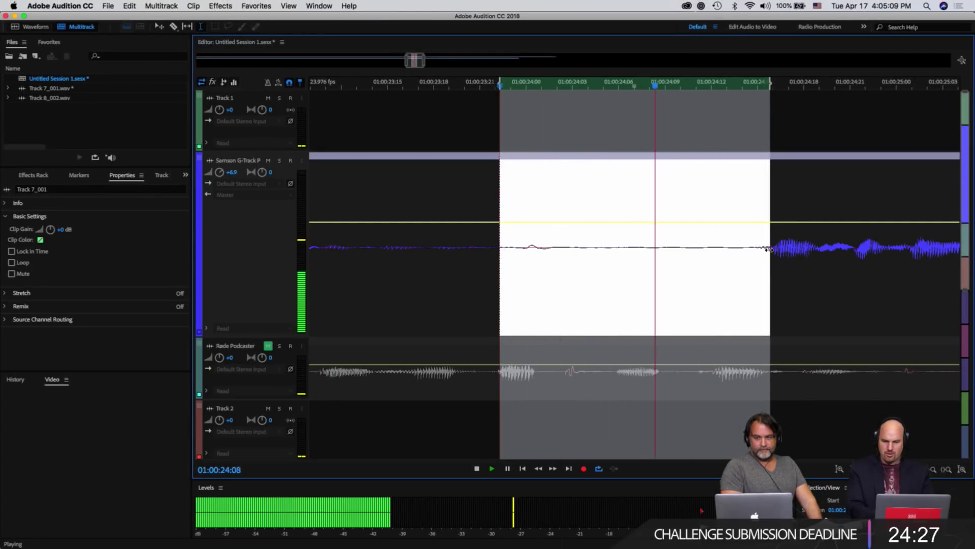
key(space)
drag(767, 248, 751, 248)
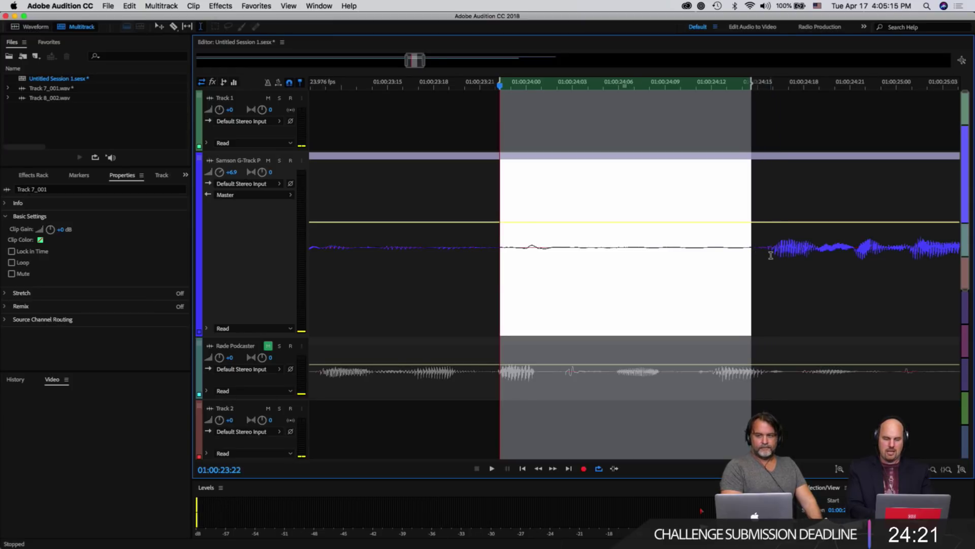
key(space)
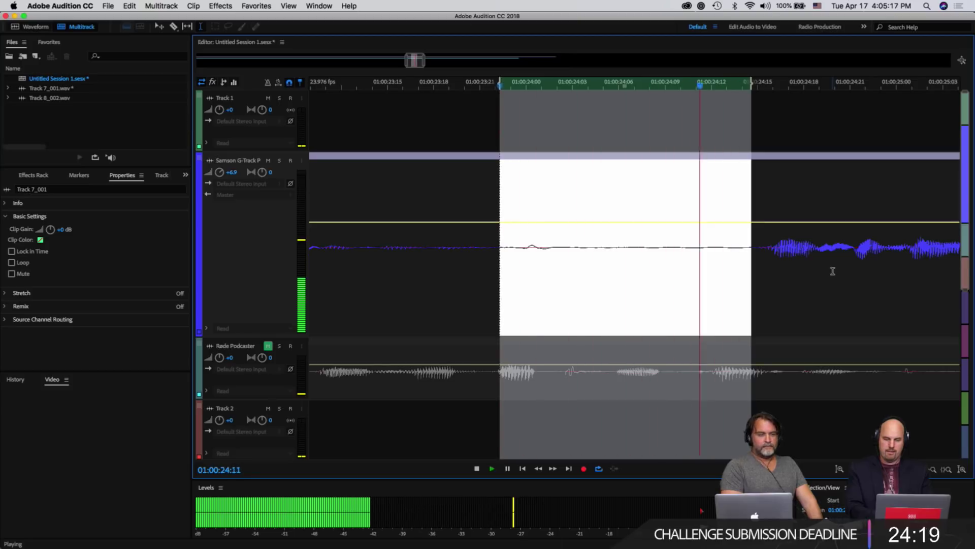
key(space)
key(super+shift+a)
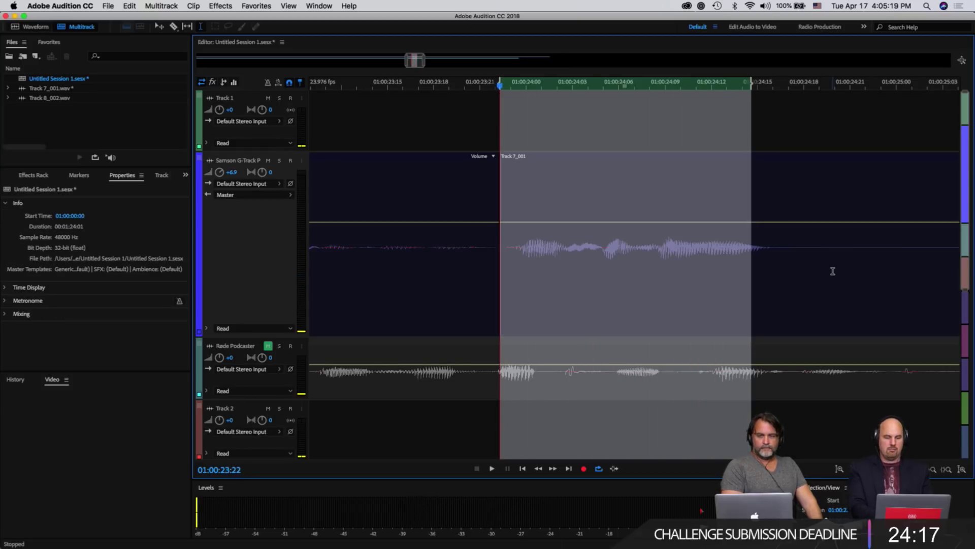
- Play the audio from 01:00:23:13 across the cut at 01:00:23:22 to check the edit
click(359, 194)
key(space)
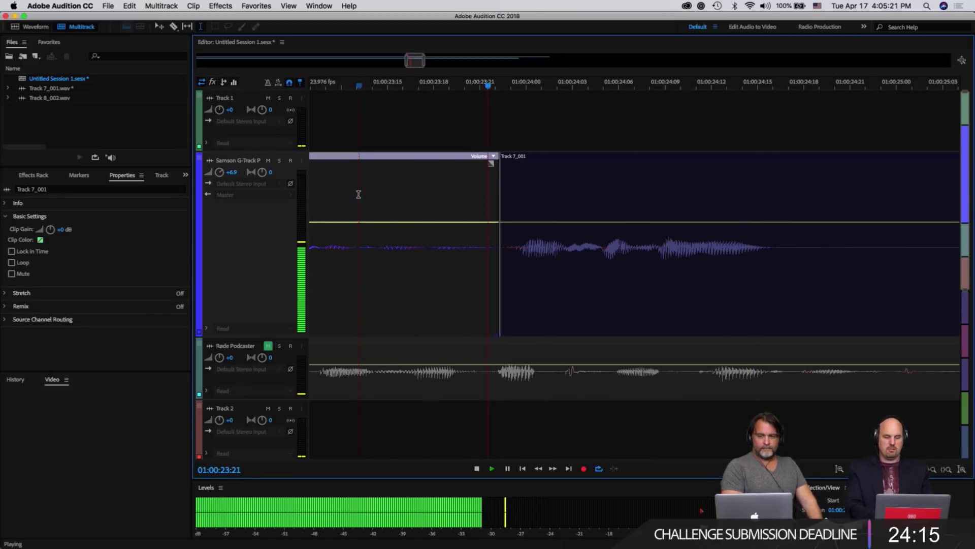
key(space)
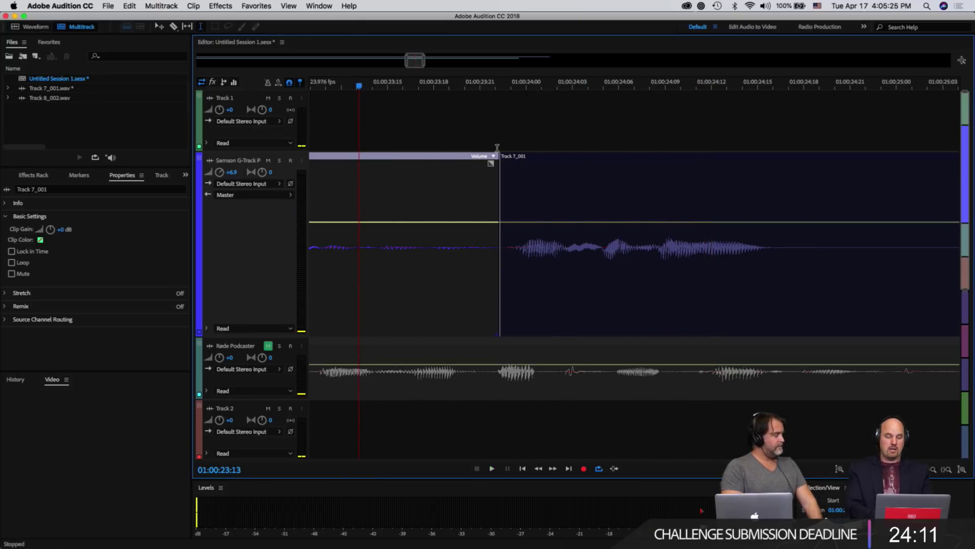
- Shift the clip after the cut at 01:00:23:22 slightly earlier to crossfade it with the preceding clip, and inspect the overlap closely
click(574, 162)
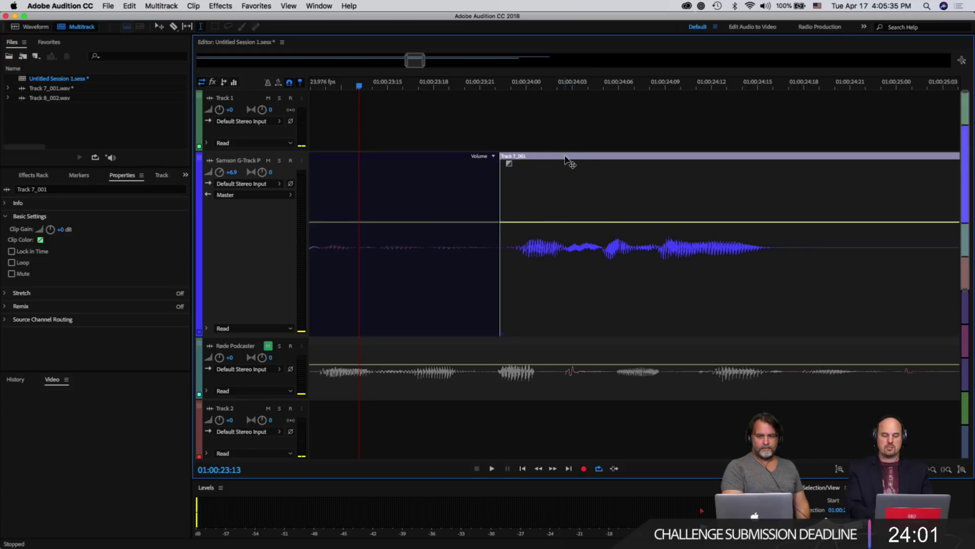
drag(565, 158, 563, 157)
key(equal)
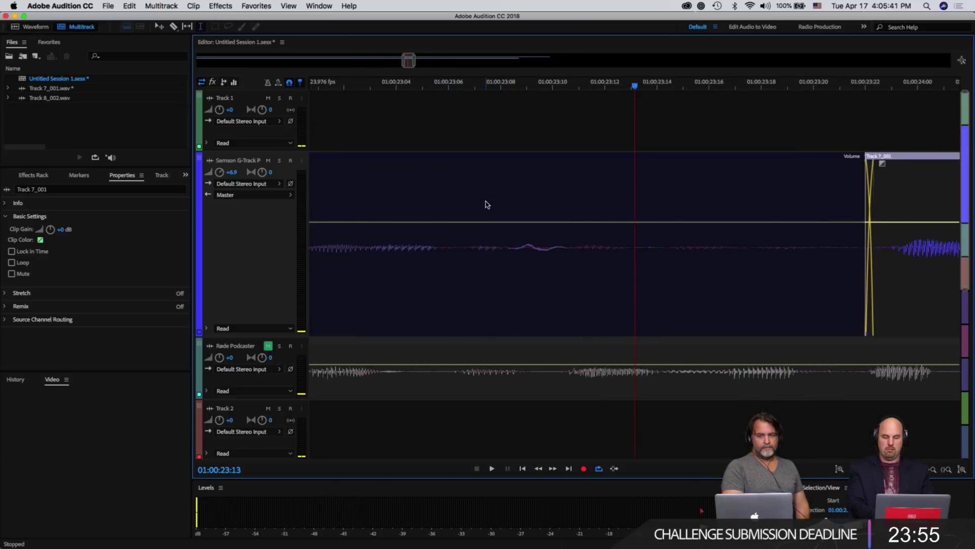
click(866, 86)
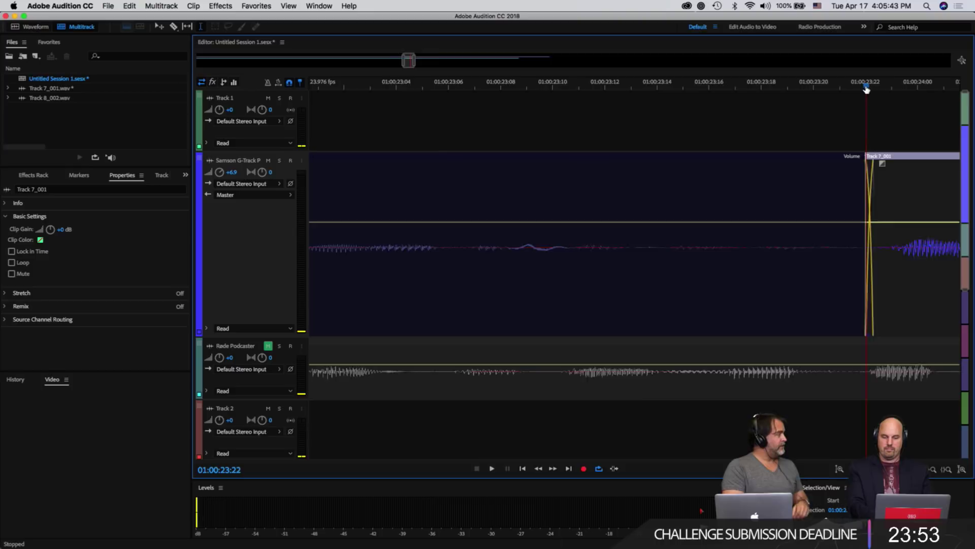
key(equal)
key(equal)
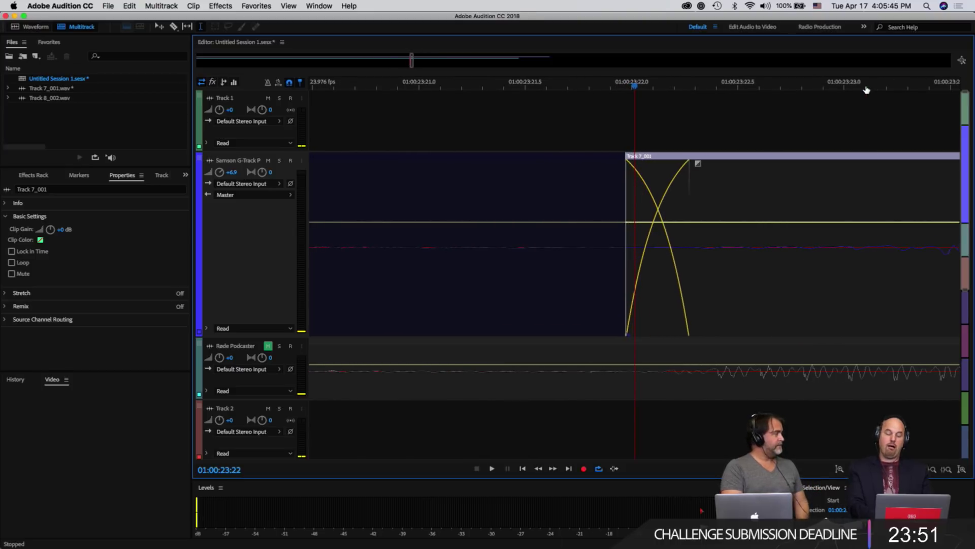
key(equal)
- Move the last Samson G-Track clip about 3 seconds later, leaving a gap after the preceding clip
key(minus)
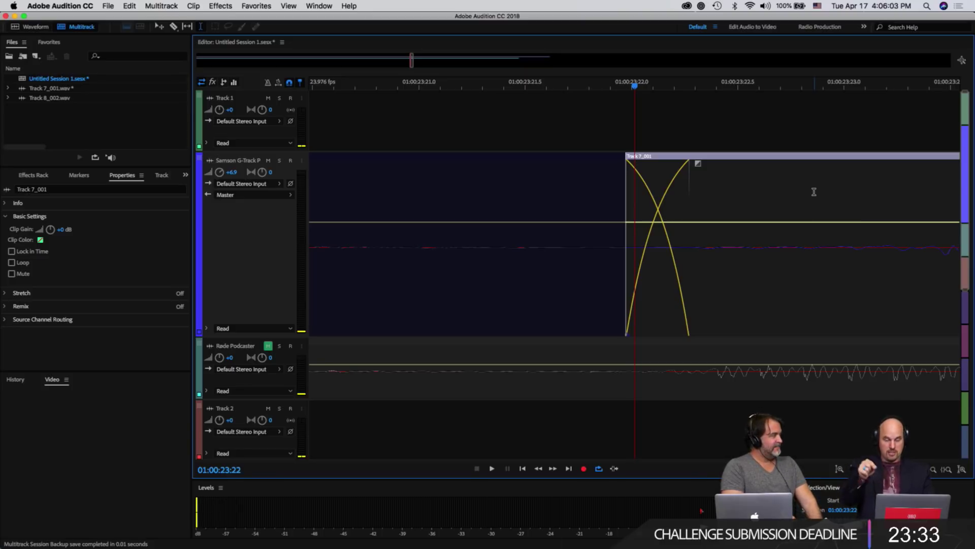
key(minus)
key(minus)
key(minus)
key(minus)
key(minus)
key(minus)
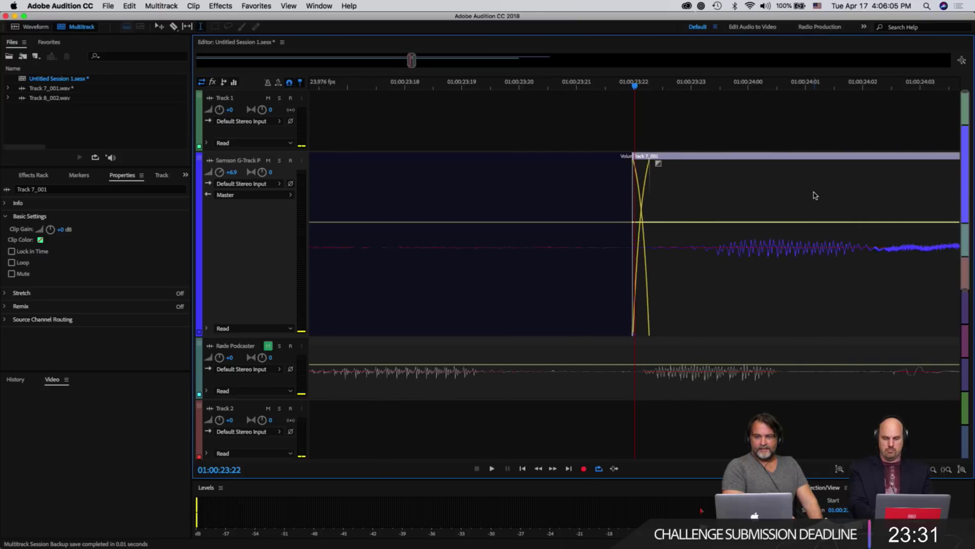
key(minus)
key(minus)
key(minus)
key(minus)
key(minus)
key(minus)
key(minus)
key(minus)
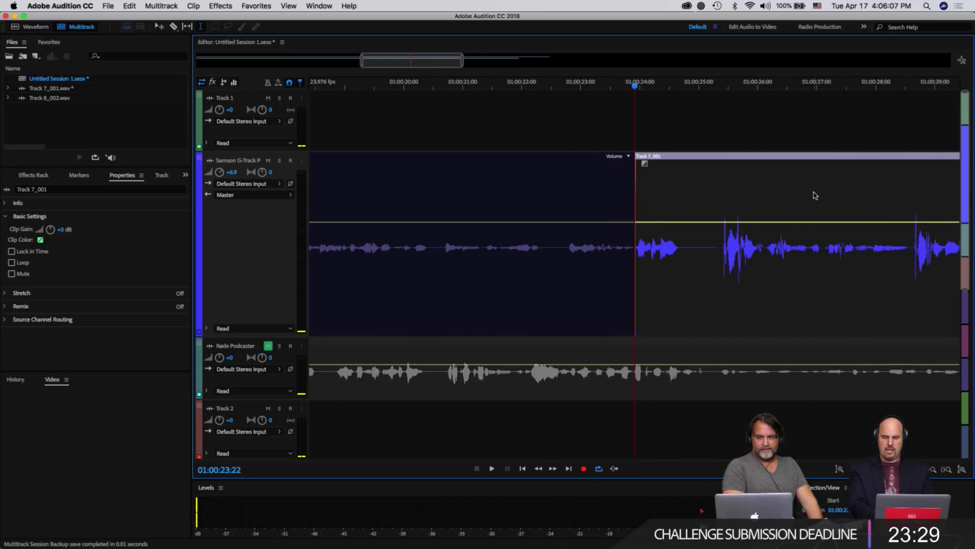
key(minus)
key(minus)
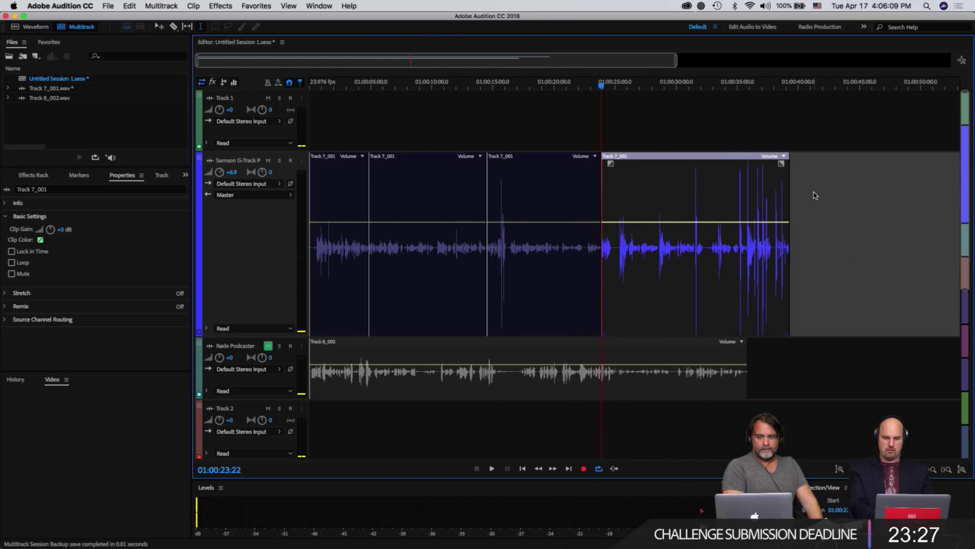
drag(688, 165, 728, 164)
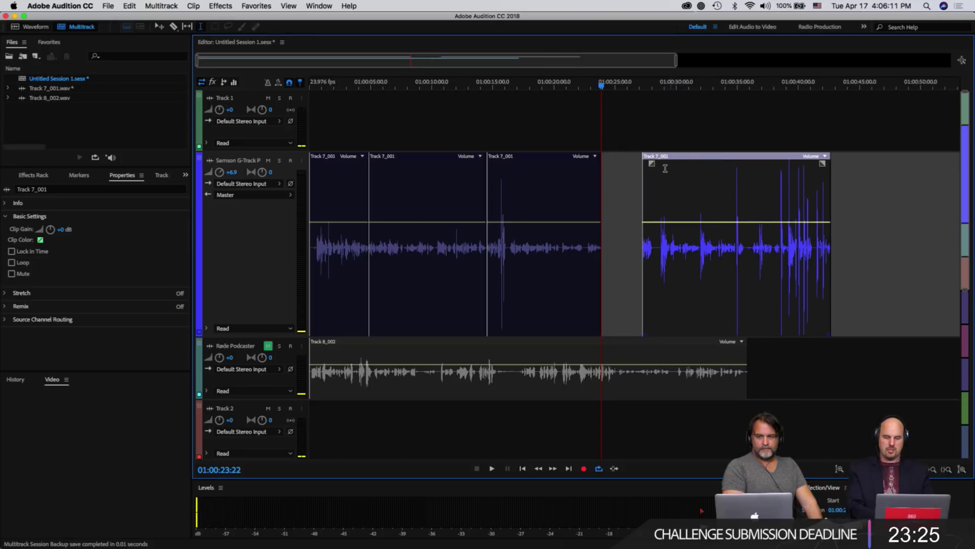
key(equal)
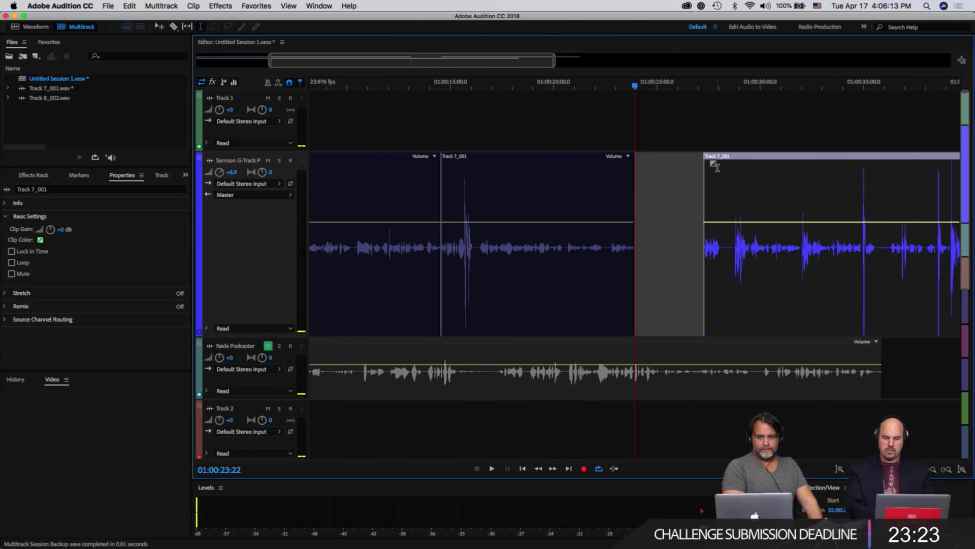
mouse_move(715, 165)
mouse_down()
mouse_move(786, 166)
mouse_move(795, 217)
mouse_move(793, 134)
mouse_move(790, 177)
mouse_move(797, 167)
mouse_move(802, 193)
mouse_move(790, 190)
mouse_move(802, 203)
mouse_move(794, 206)
mouse_move(785, 164)
mouse_move(713, 163)
mouse_up()
scroll(741, 182, down, 3)
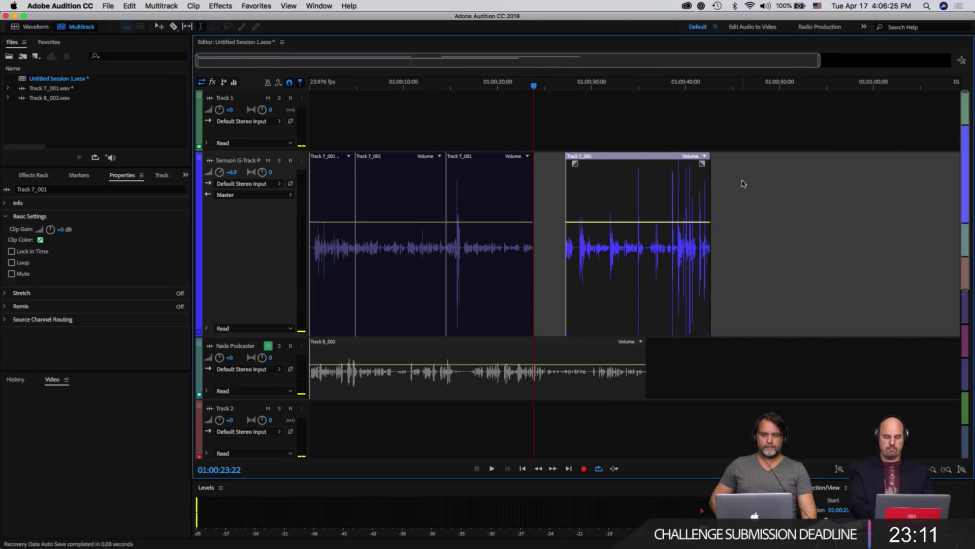
drag(575, 163, 597, 166)
drag(702, 163, 690, 165)
key(super+z)
key(super+z)
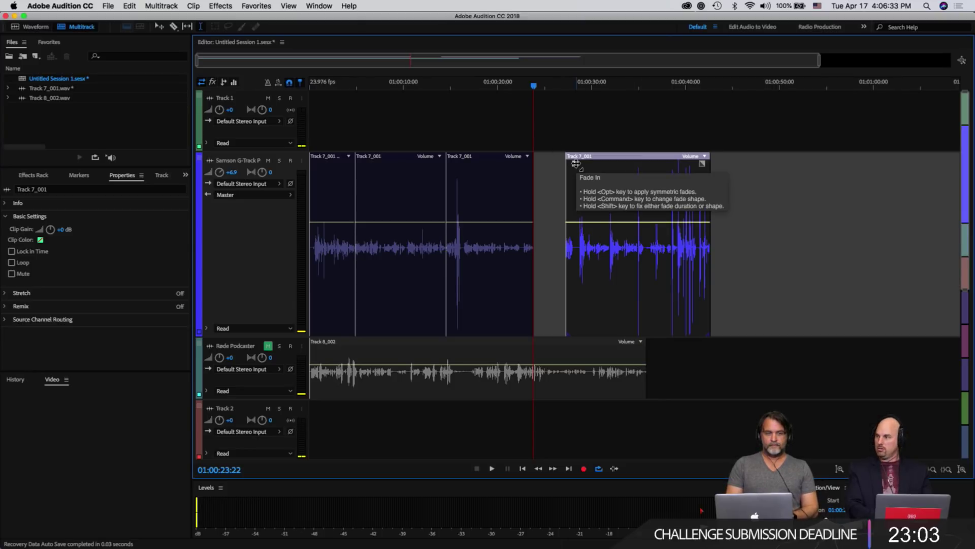
- Apply symmetric fades of about 1.3 seconds to the start and end of the separated last Samson G-Track clip
drag(575, 163, 589, 173)
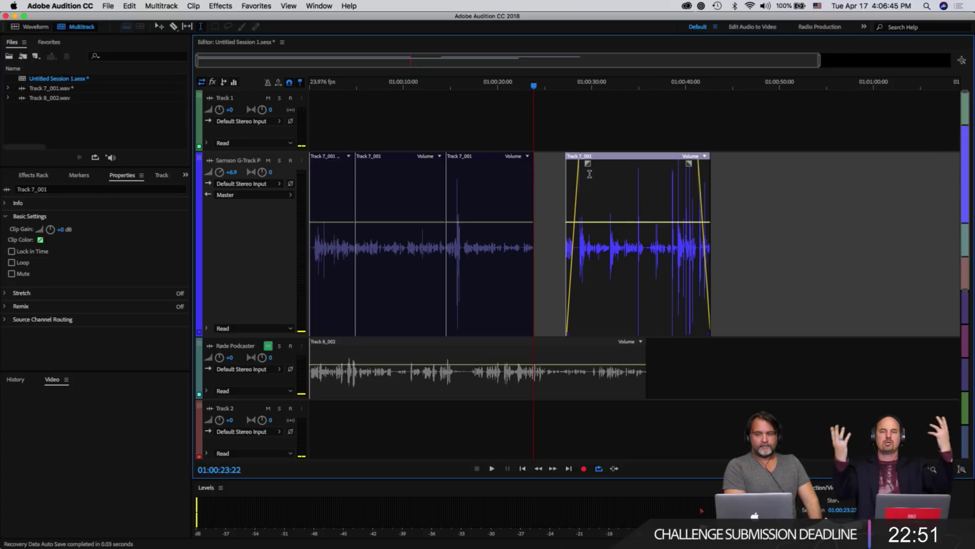
- Undo the fades on the last Samson G-Track clip and move it back against the preceding clip at 01:00:23:22
key(super+z)
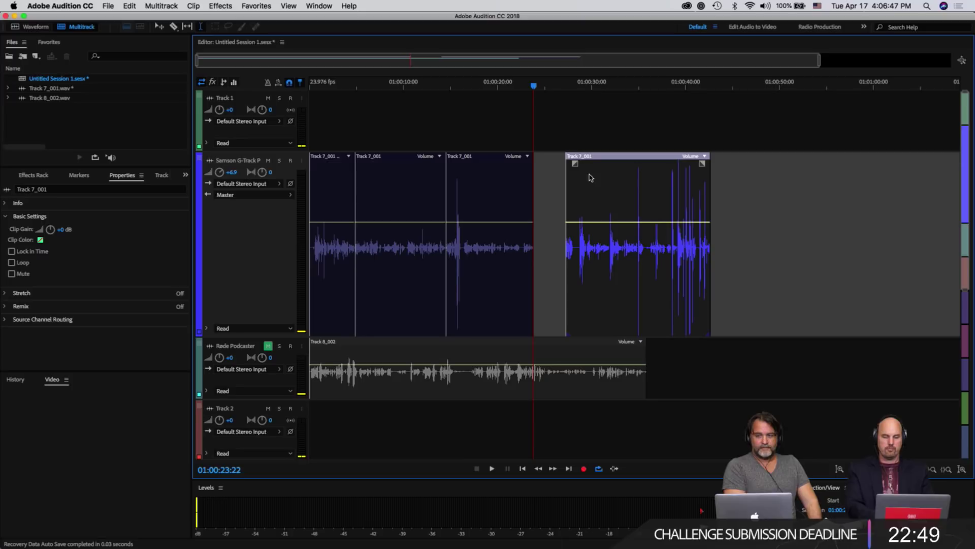
drag(598, 160, 565, 162)
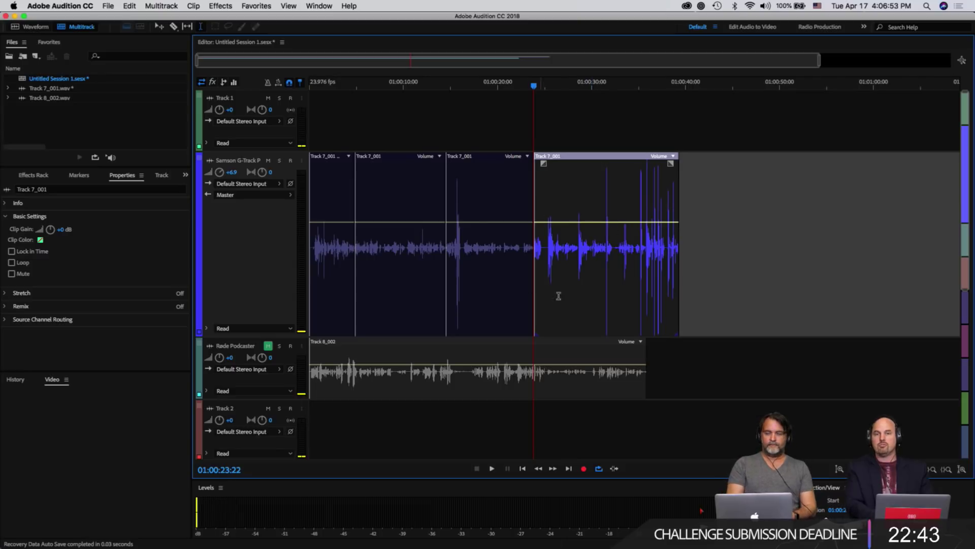
- Play the Samson G-Track audio across the first cut near 01:00:04:20 to check the edit
click(345, 224)
key(space)
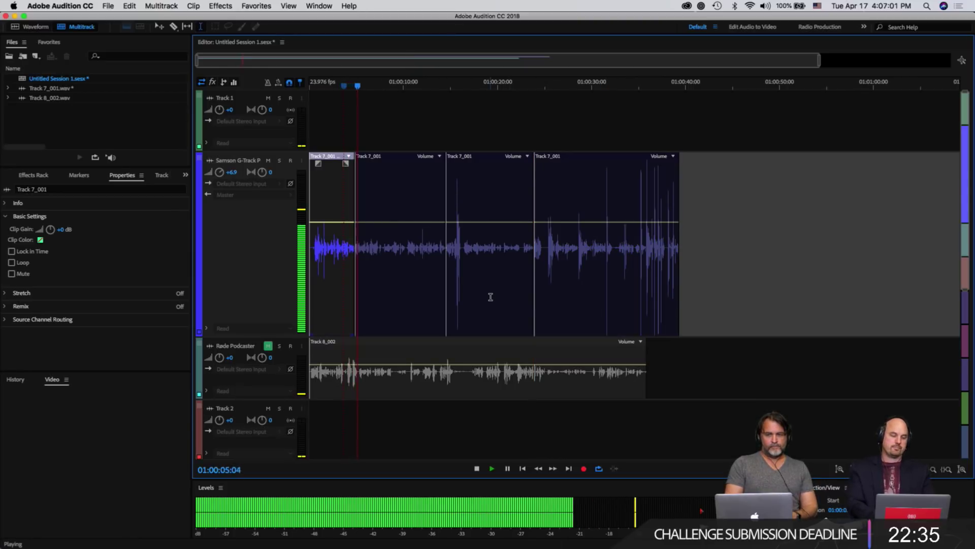
key(space)
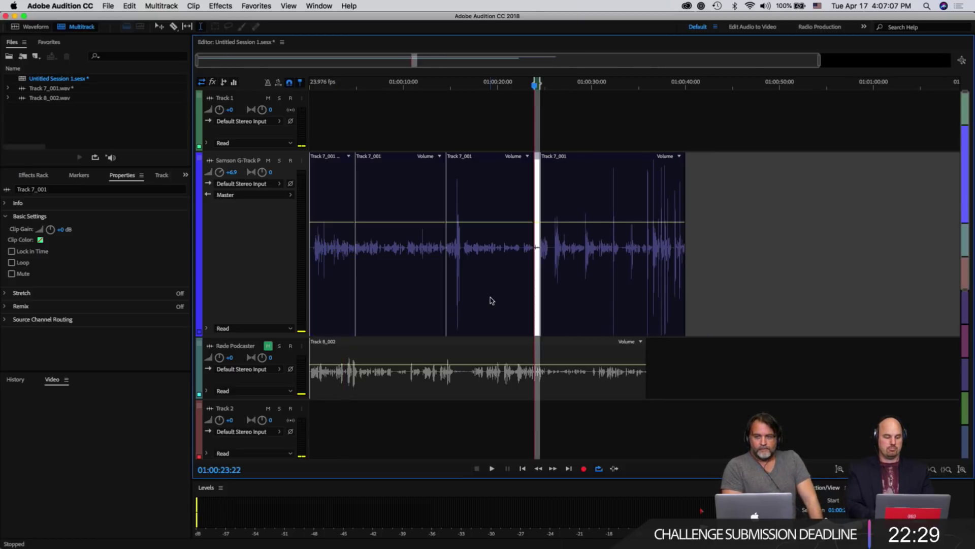
- Undo the clip move and all ripple deletes until the Samson G-Track recording is one uncut clip again
click(492, 300)
key(super+z)
key(super+z)
key(super+z)
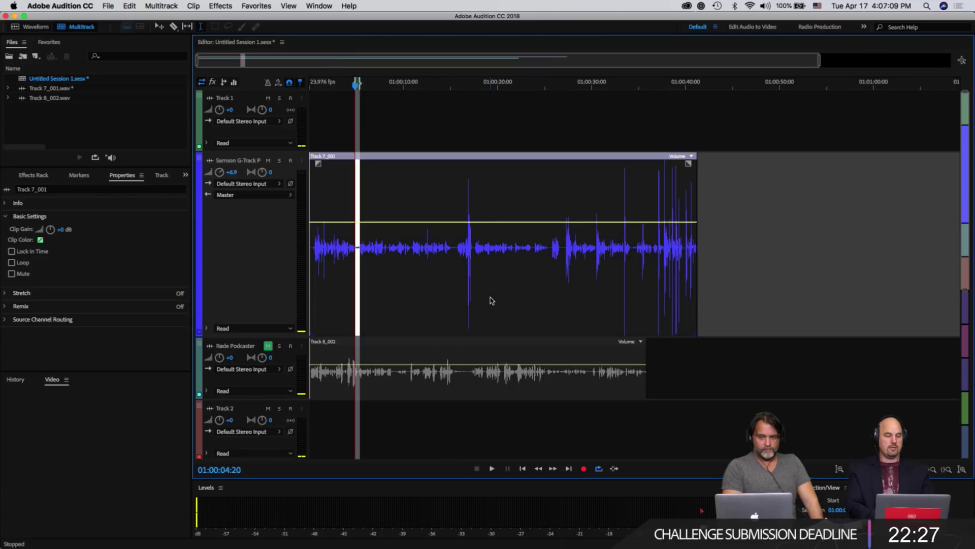
- Open the uncut Track 7_001 clip in the Waveform editor with its markers list showing and the Time Selection tool active
click(402, 251)
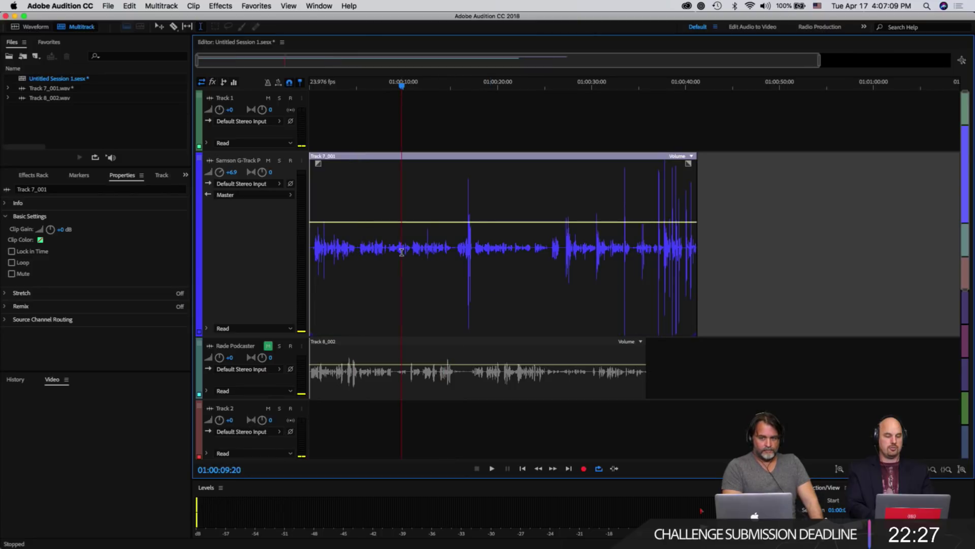
double_click(477, 156)
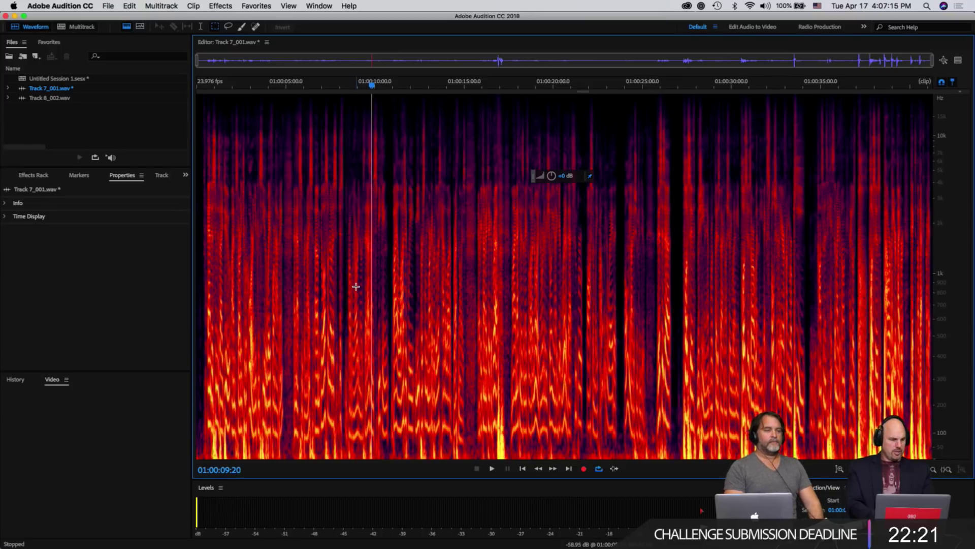
click(81, 175)
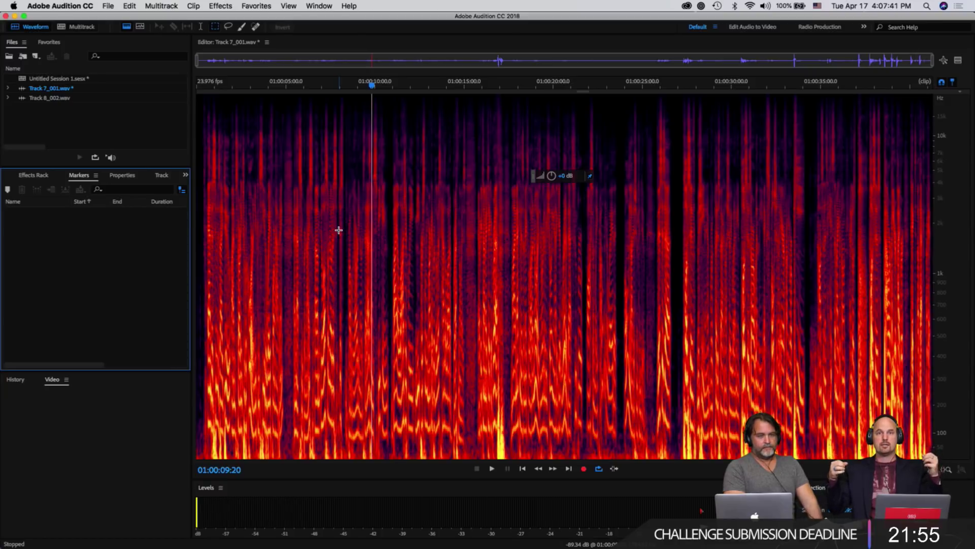
key(t)
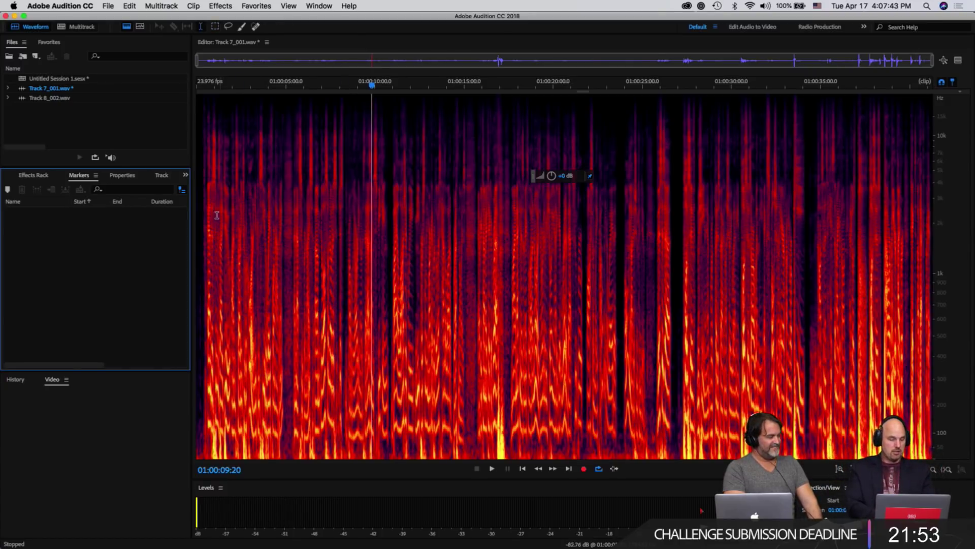
- Examine the start of the recording closely and select the first pause, from 01:00:04:21 to about 01:00:05:10
click(201, 218)
key(=)
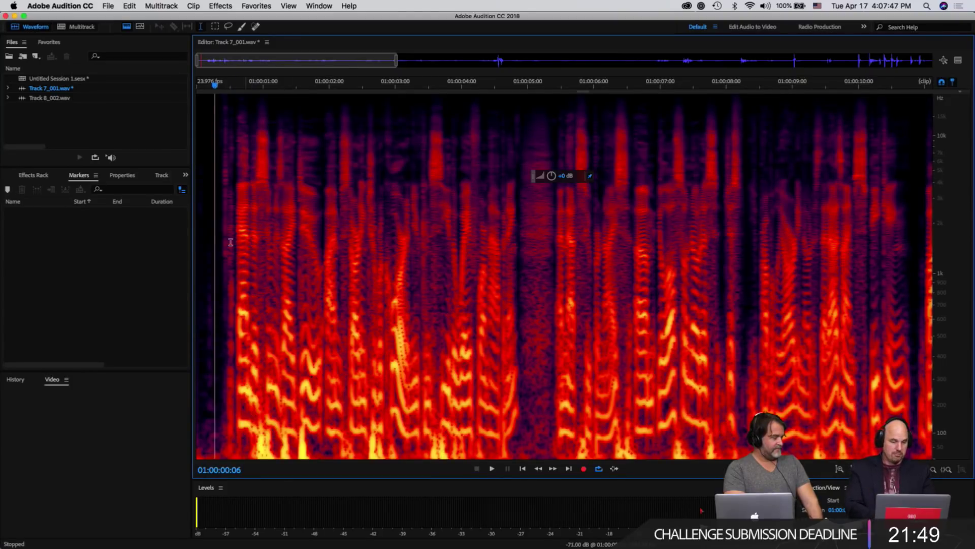
click(219, 242)
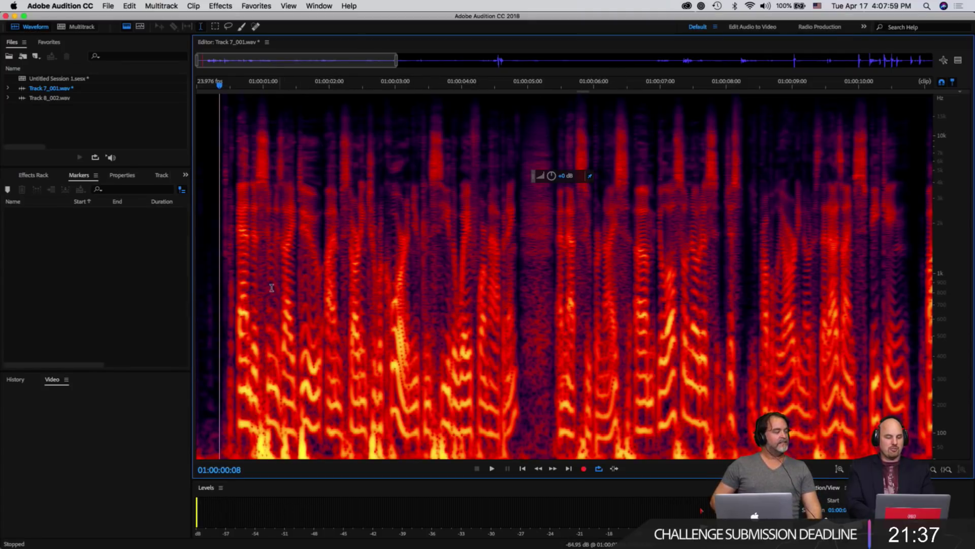
drag(519, 262, 555, 268)
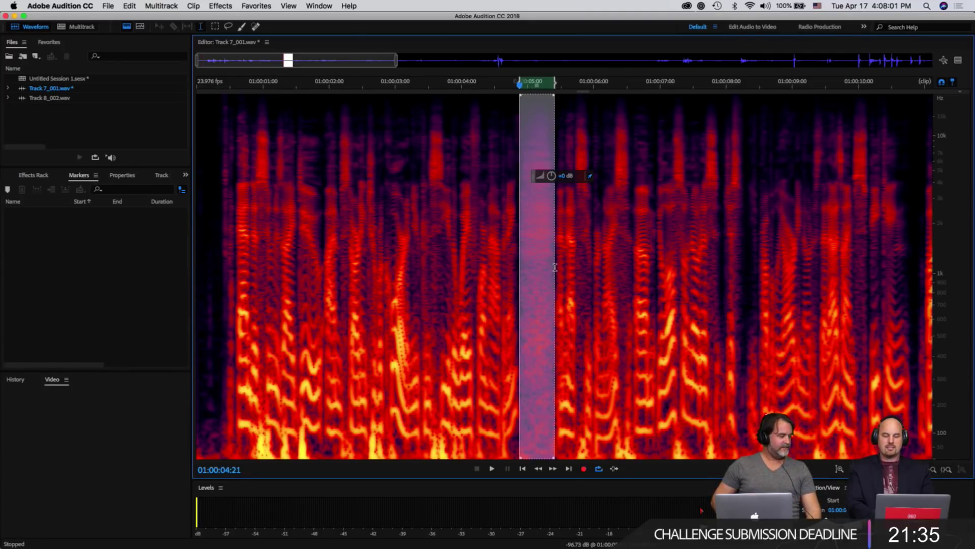
key(space)
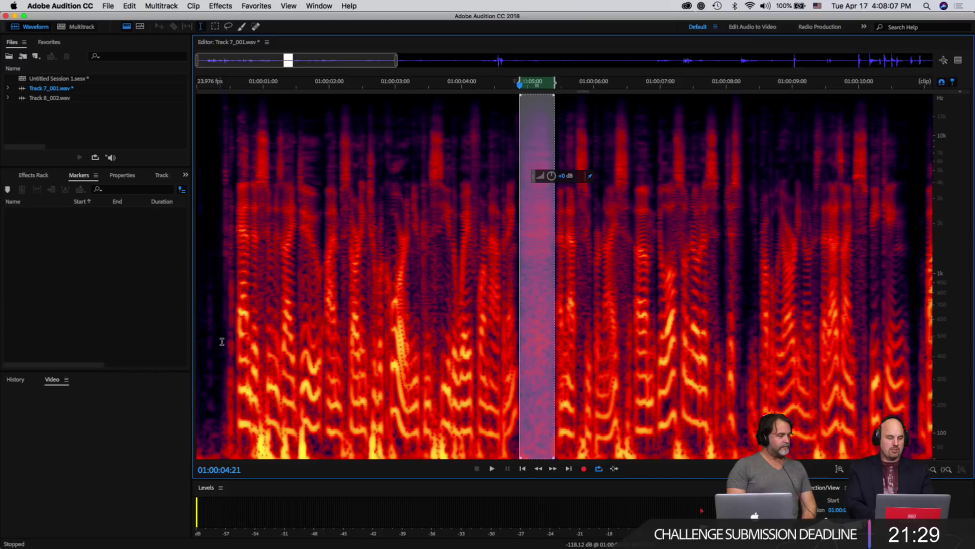
- Select the first spoken phrase, from 01:00:00:09 to 01:00:04:20, and audition it
drag(221, 341, 347, 350)
drag(474, 359, 519, 370)
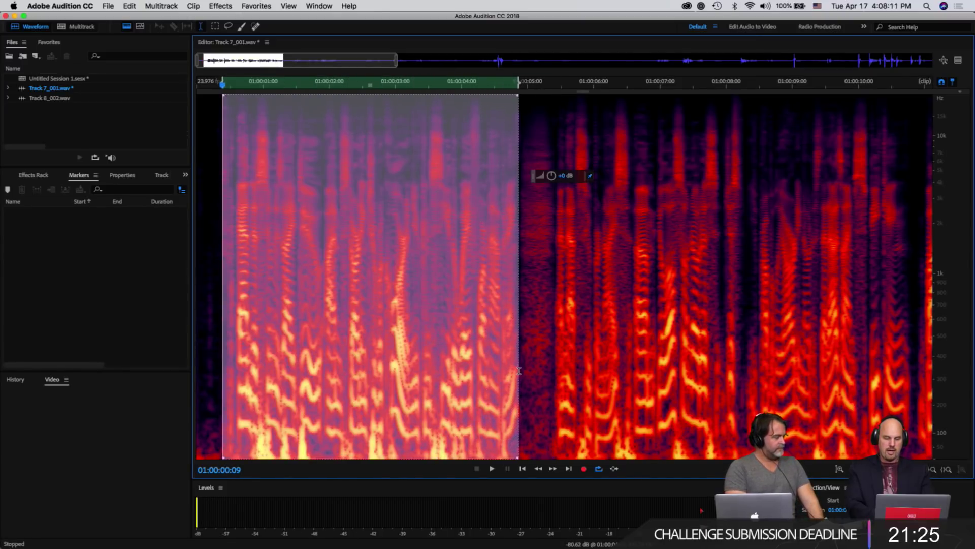
key(space)
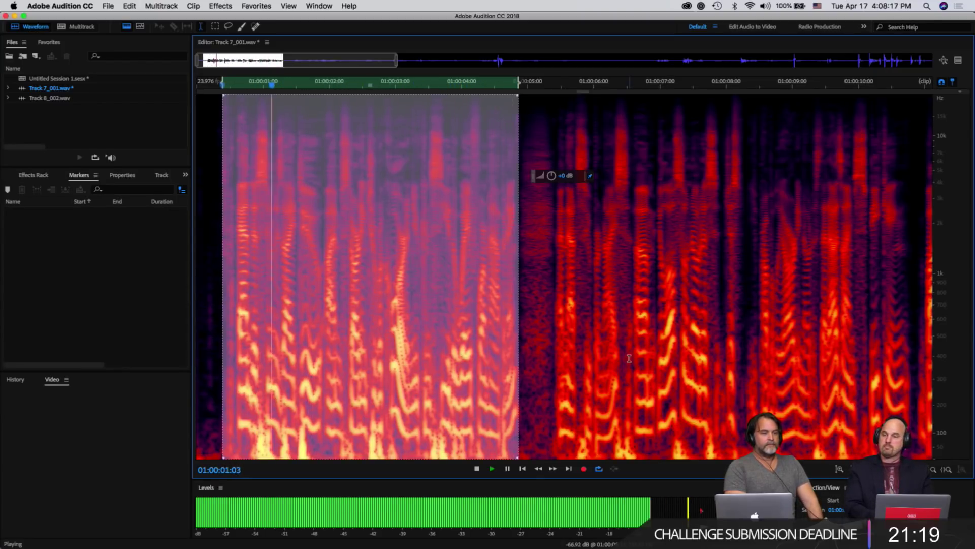
key(space)
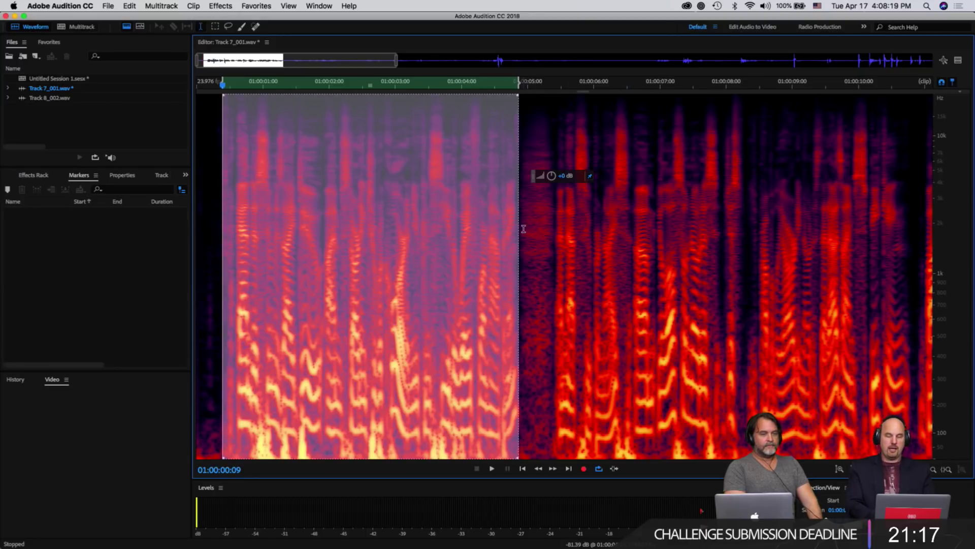
- Add a range marker over the selected first phrase and name it DX 1
key(m)
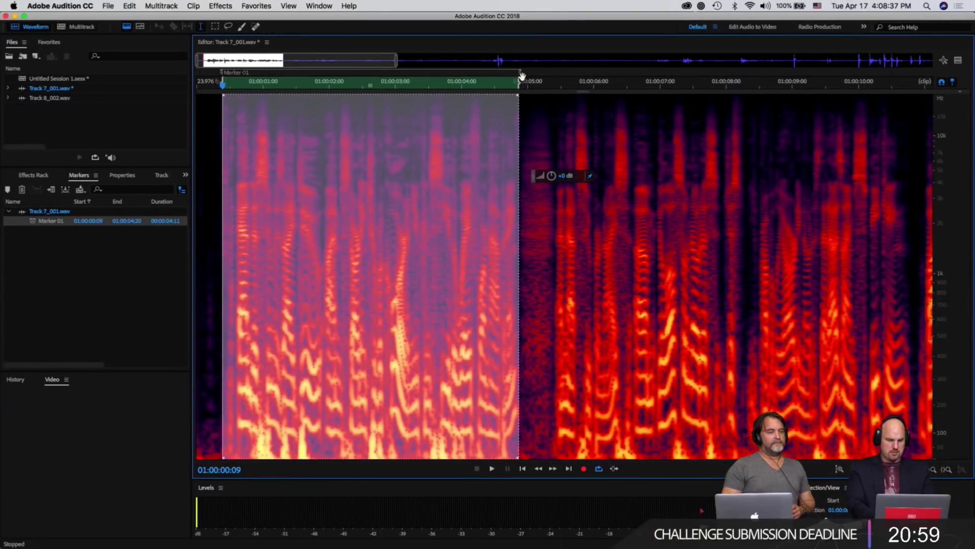
key(Return)
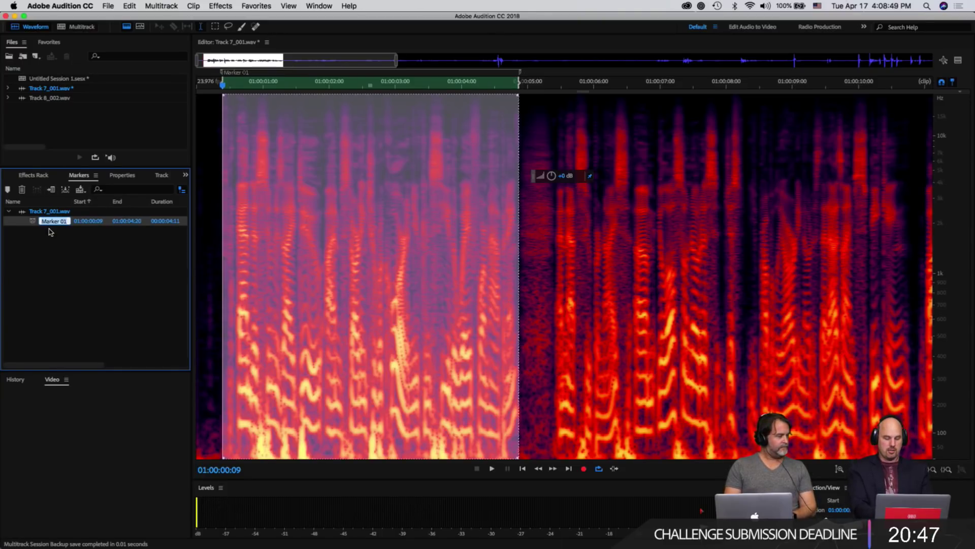
text(DX 1)
key(Return)
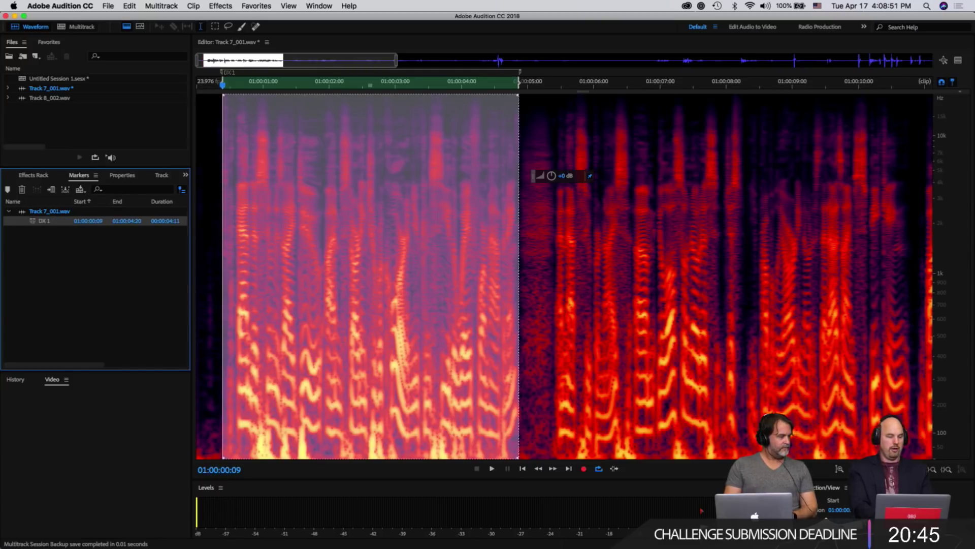
- Select the second spoken phrase, from 01:00:05:10 to 01:00:15:01, and audition it
drag(556, 277, 804, 322)
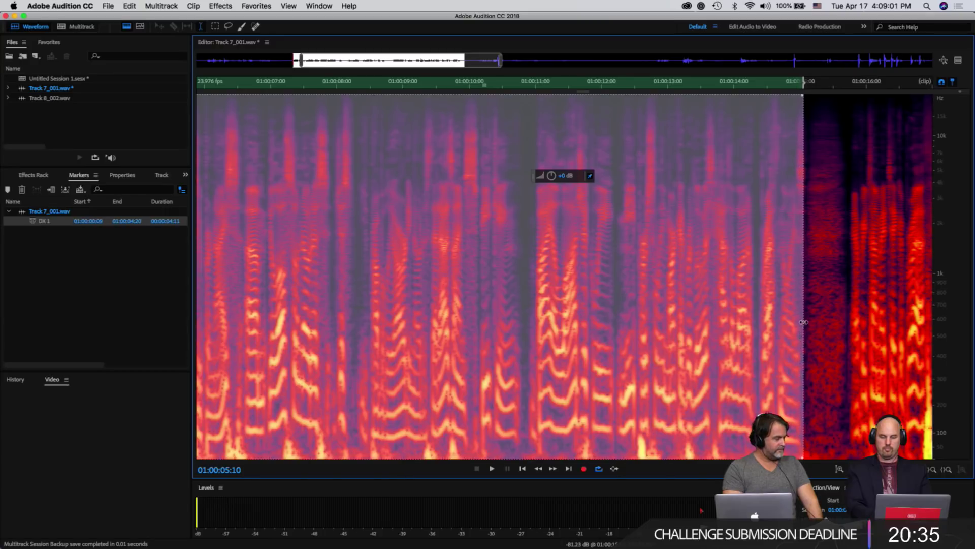
key(space)
scroll(803, 322, down, 2)
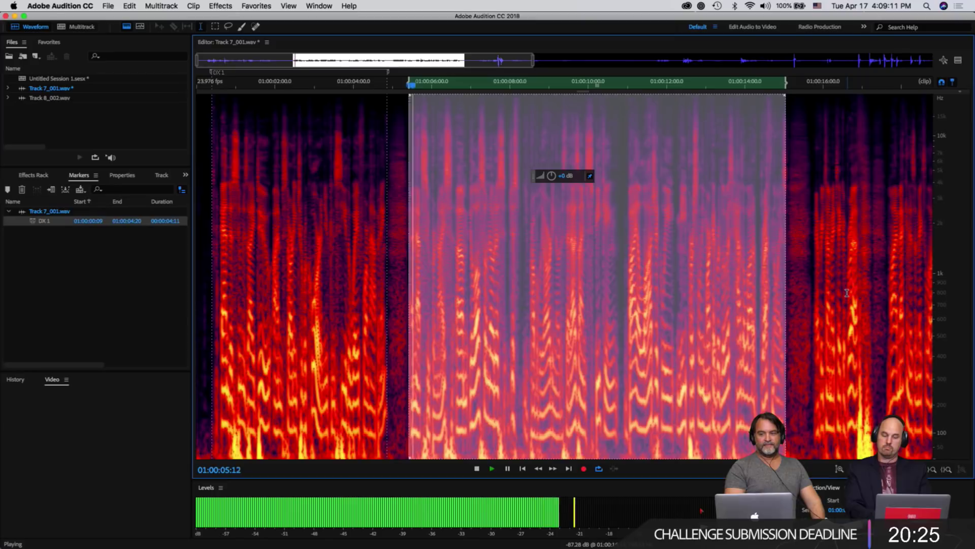
key(space)
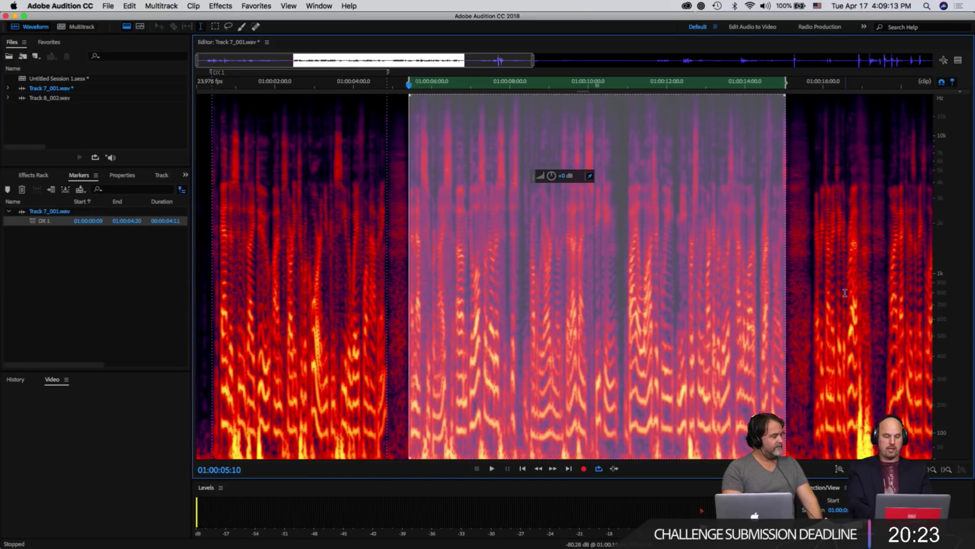
- Add a range marker over the selected second phrase and name it DX 2
key(m)
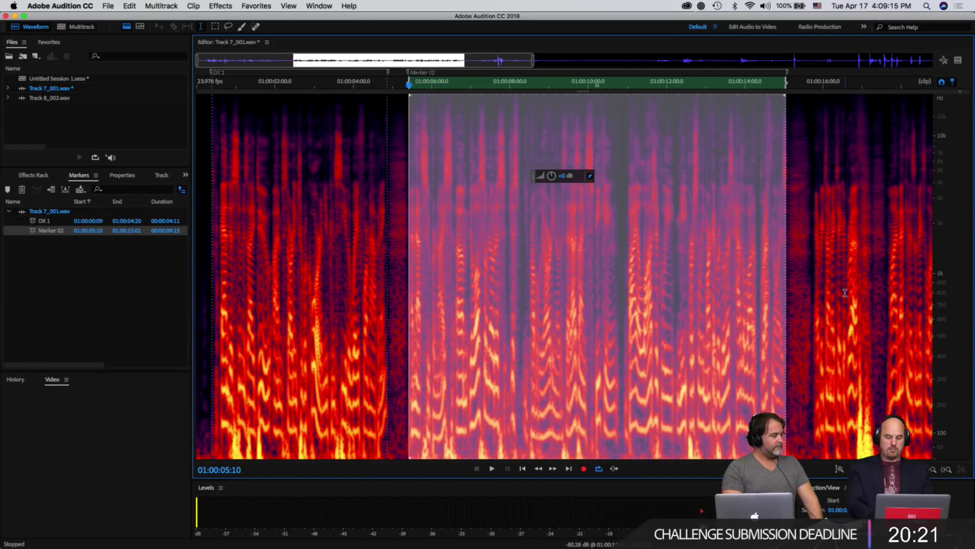
key(slash)
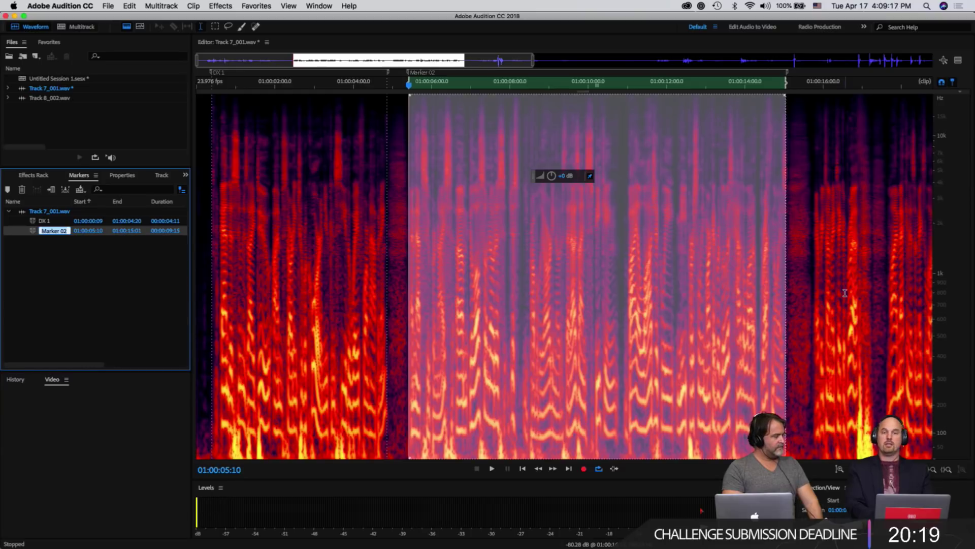
text(DX)
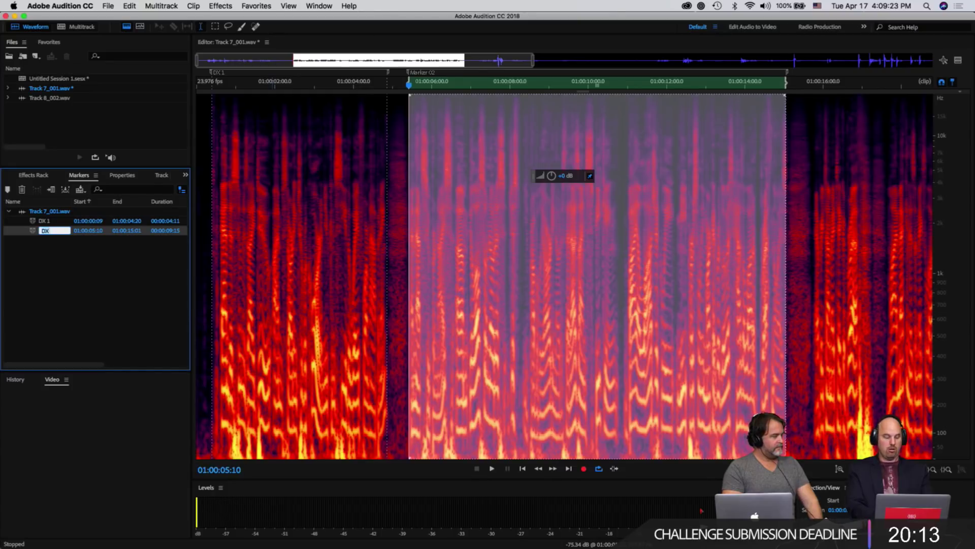
text(2)
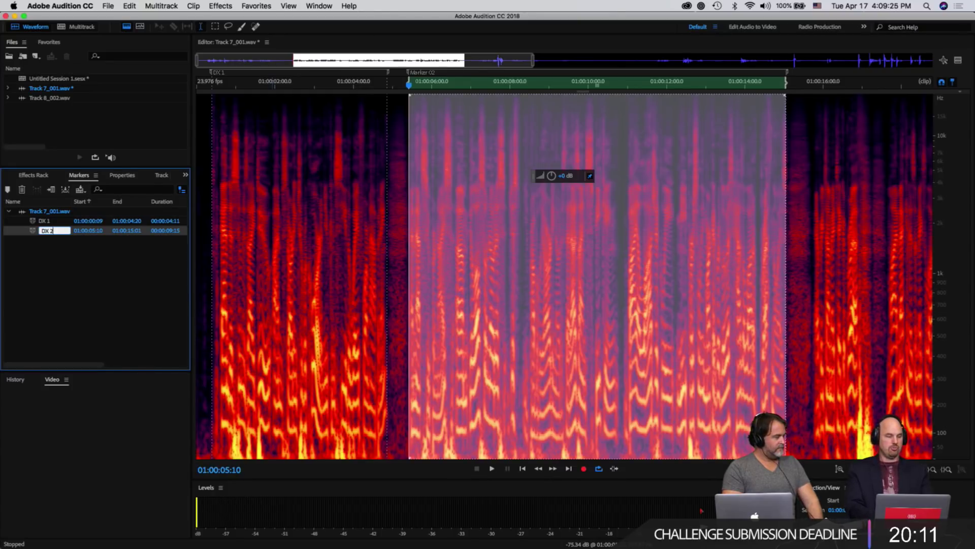
key(Return)
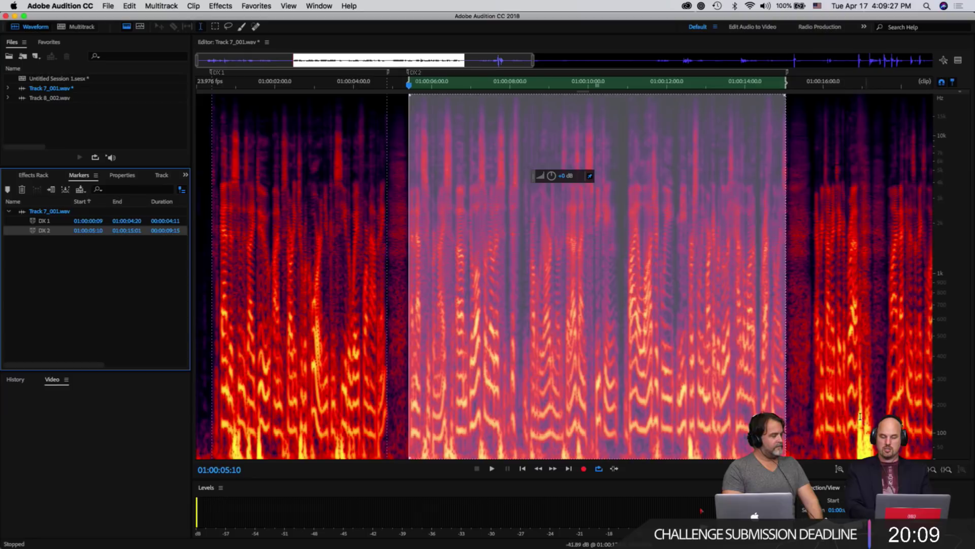
- Play the audio from 01:00:17:03 to check where the third phrase ends
click(813, 337)
drag(813, 337, 862, 336)
click(867, 334)
key(space)
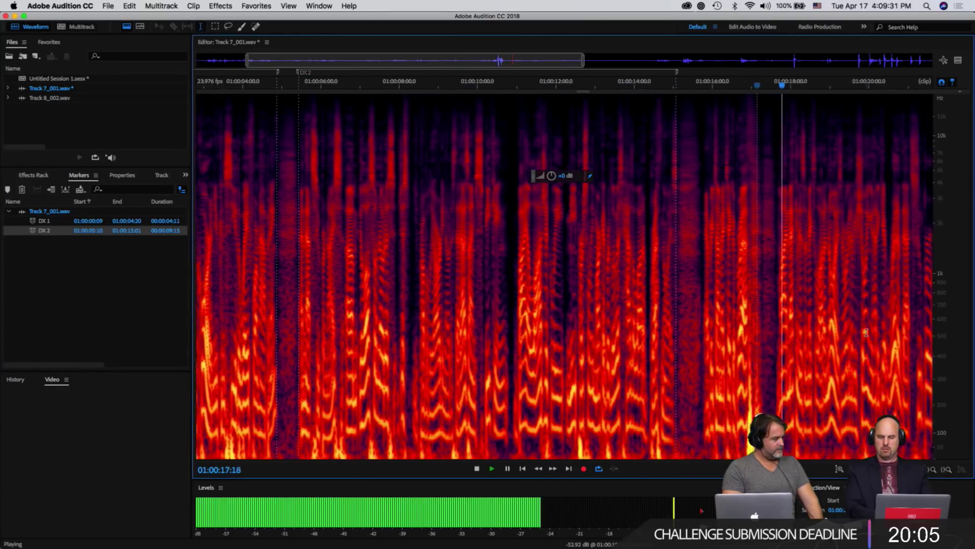
key(space)
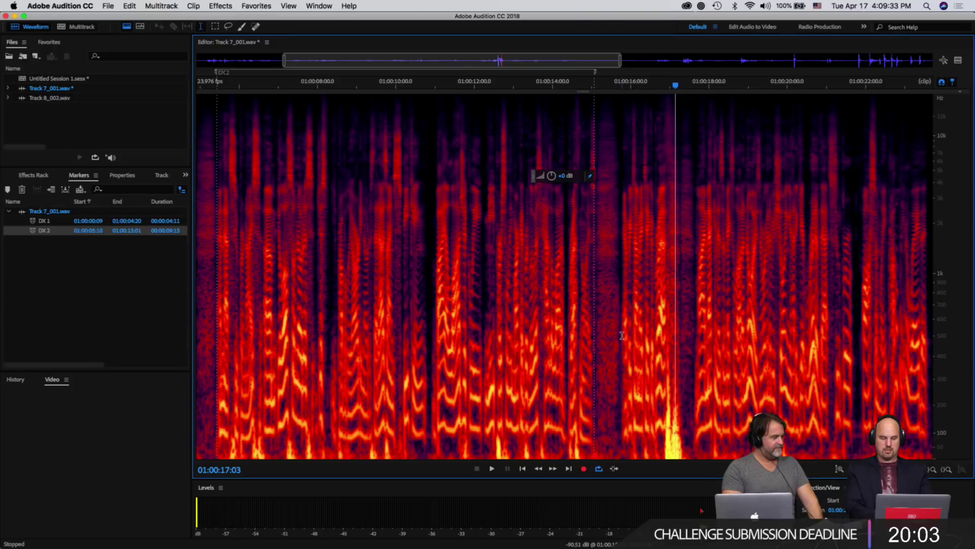
- Mark the third phrase, from 01:00:15:18 to 01:00:17:00, with a range marker named DX 3
drag(621, 335, 670, 346)
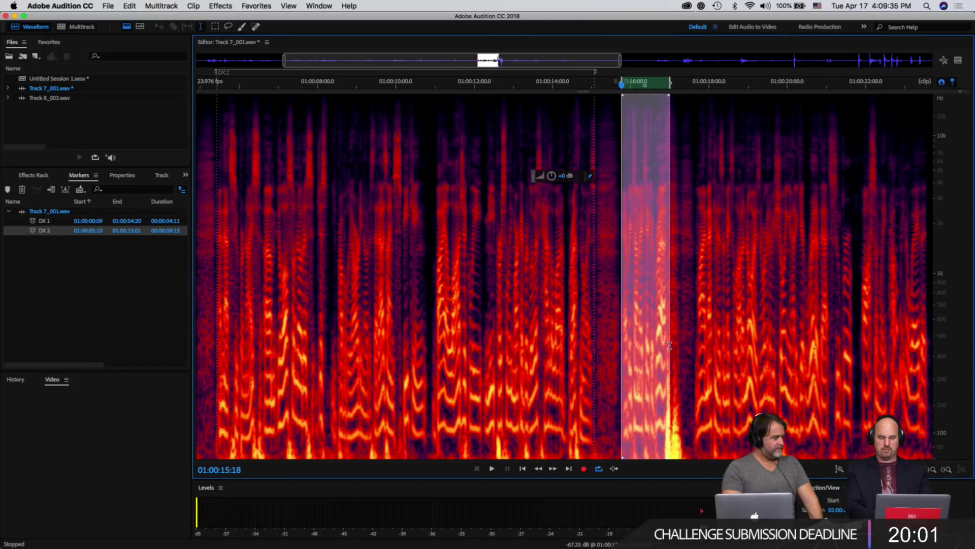
key(space)
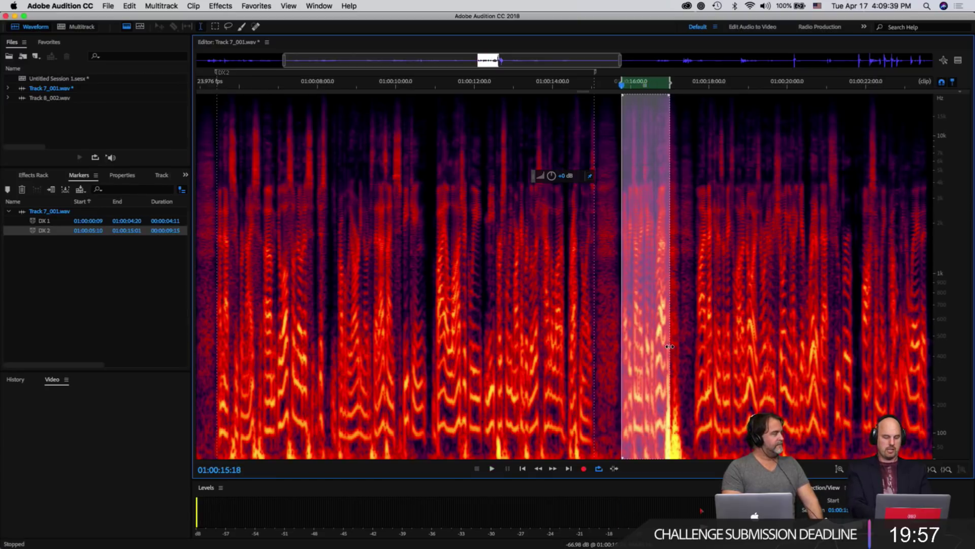
key(m)
key(slash)
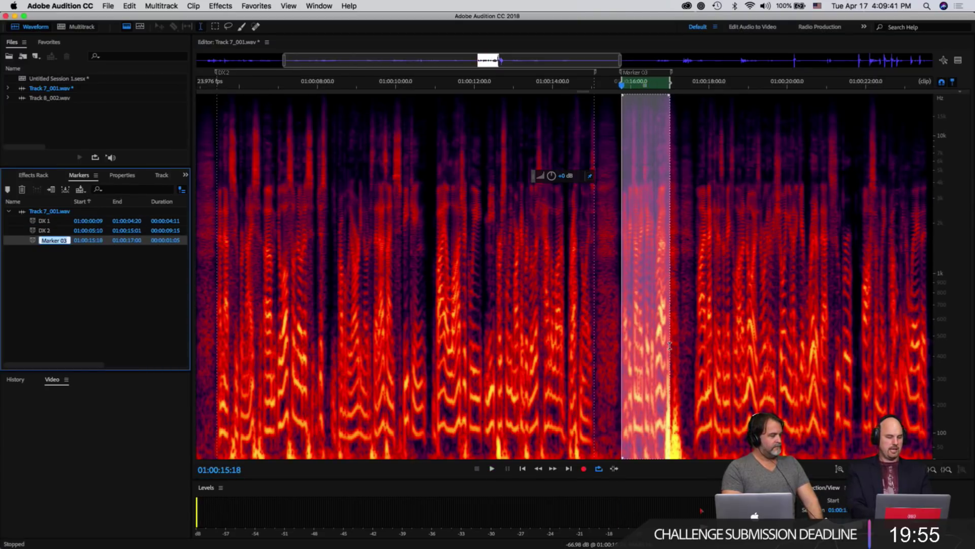
text(DX)
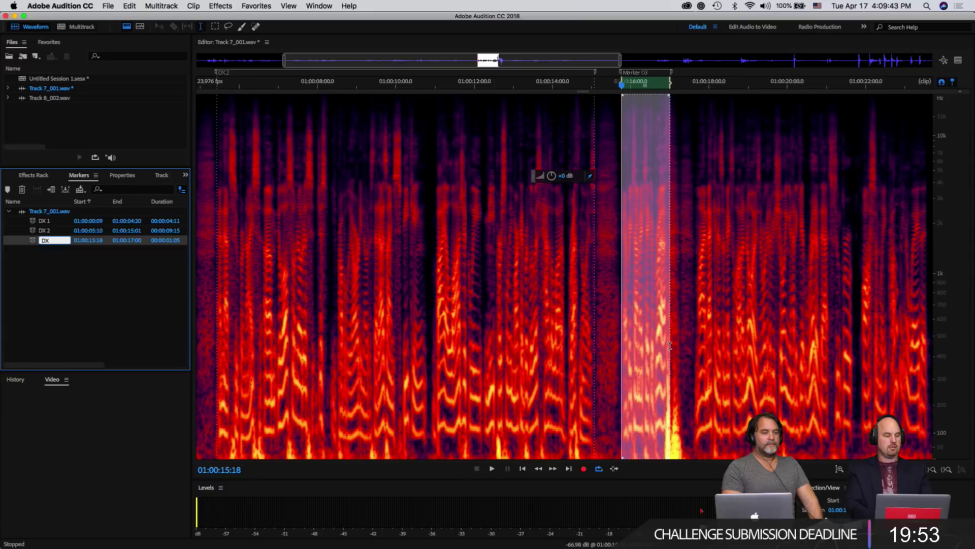
text( 3)
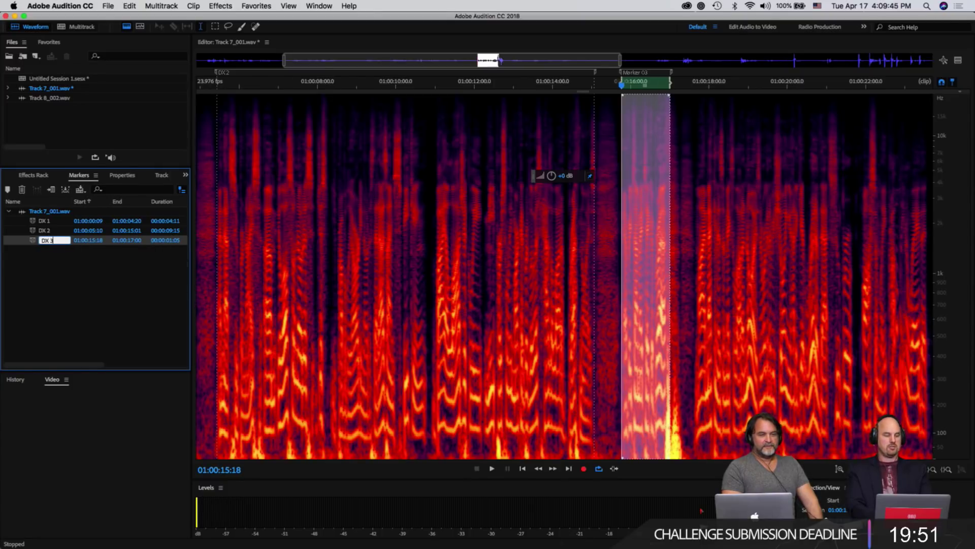
key(Return)
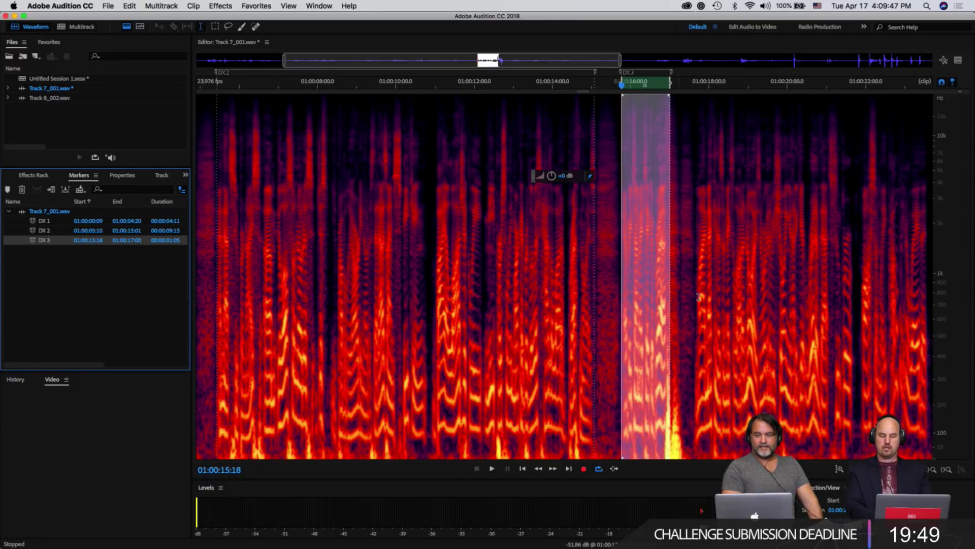
- Mark the fourth phrase, from 01:00:17:15 to 01:00:25:05, with a range marker named DX 4 and save the file
drag(693, 320, 773, 353)
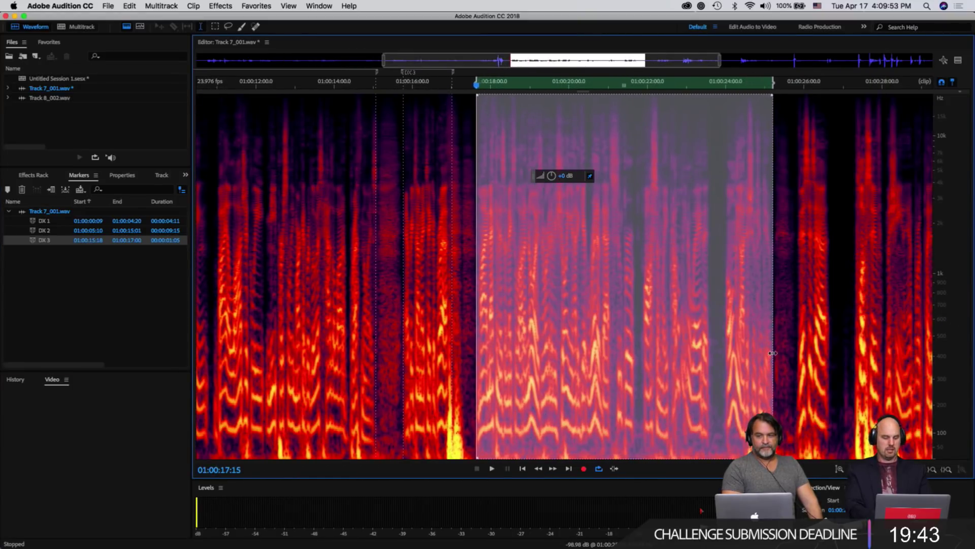
key(m)
double_click(51, 249)
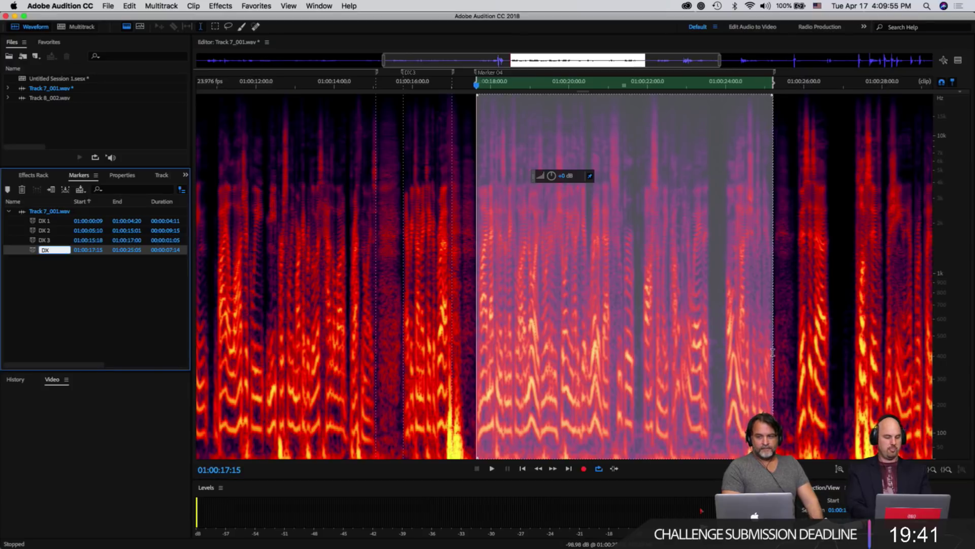
text(DX 4)
key(Return)
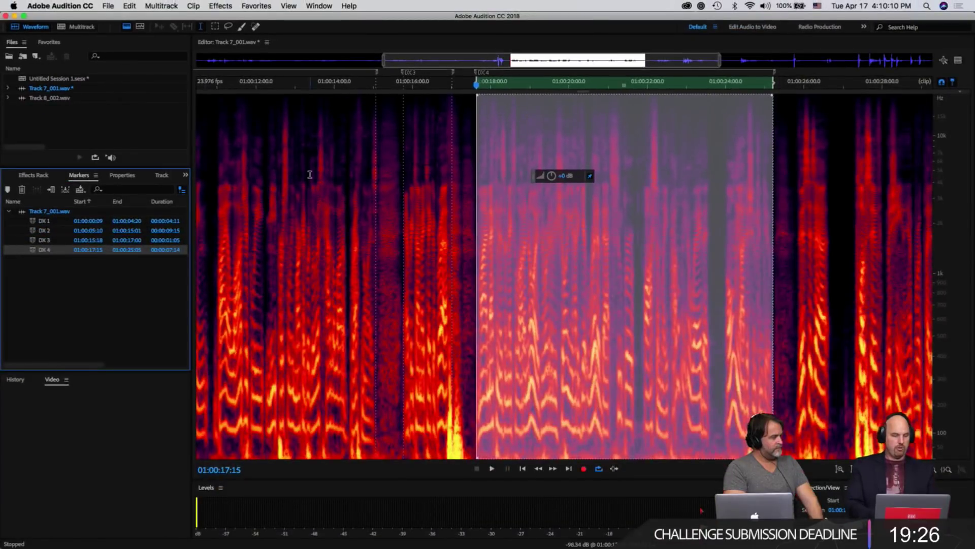
key(super+s)
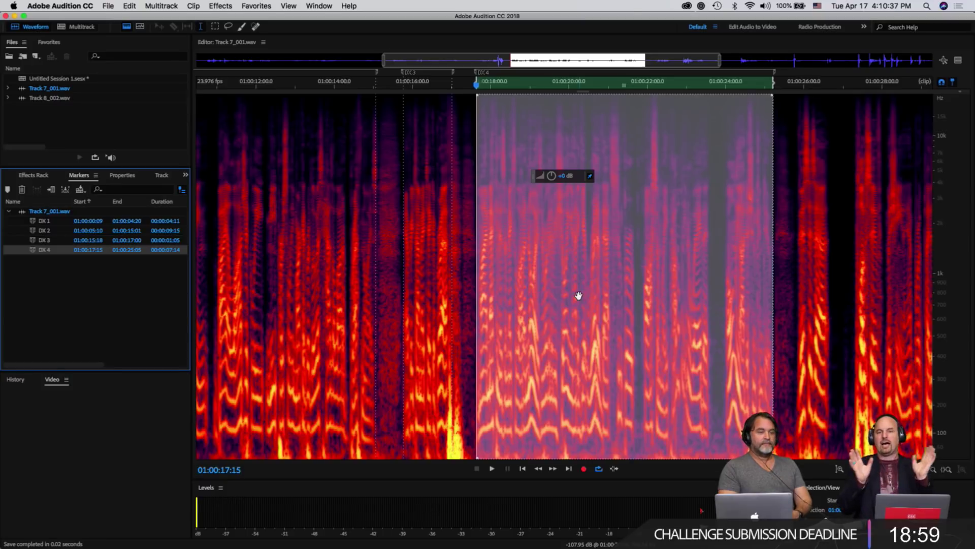
- Switch to the multitrack session and toggle the display of markers from all files off and on again
key(0)
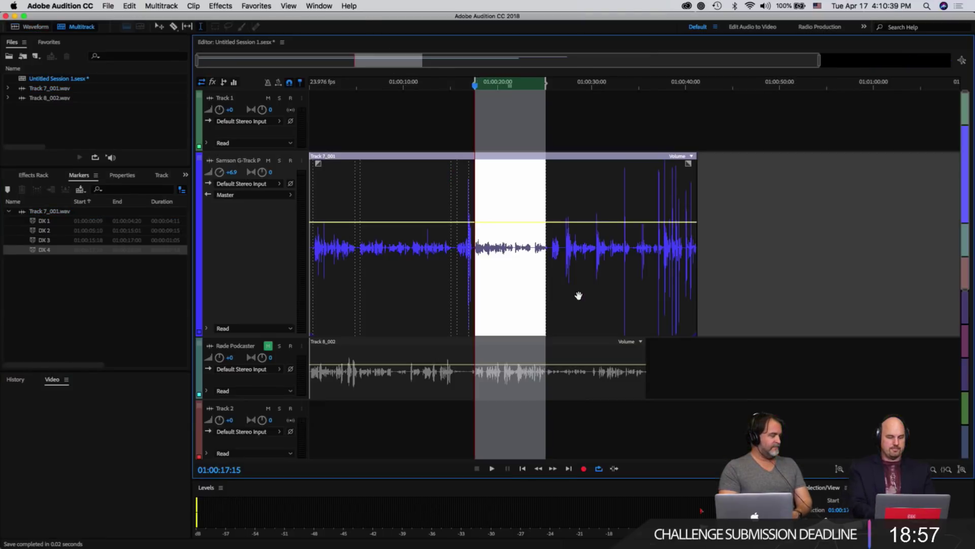
click(431, 143)
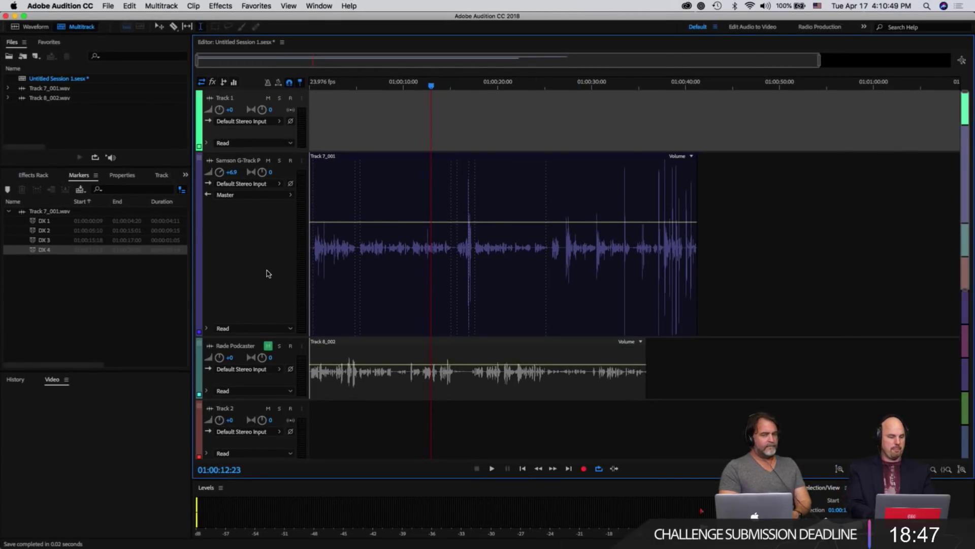
click(182, 189)
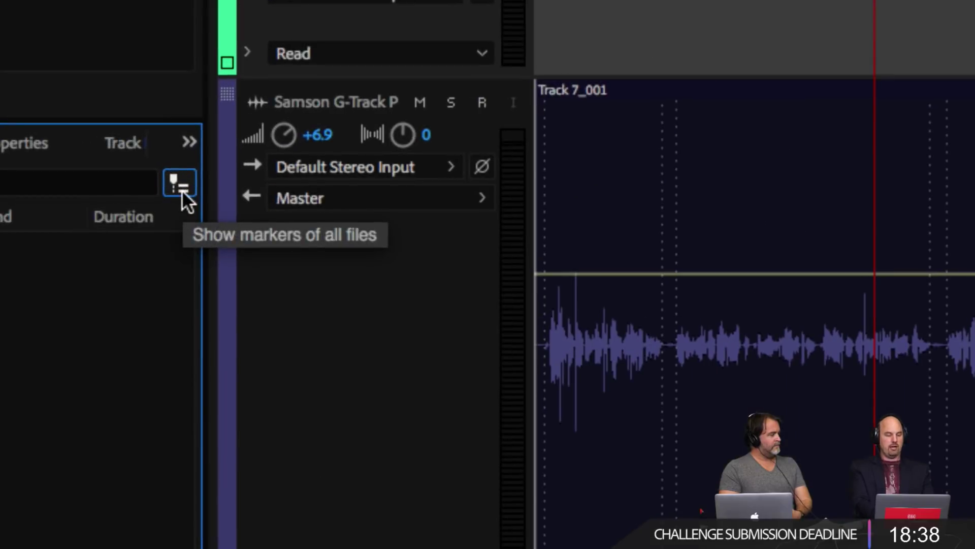
click(182, 191)
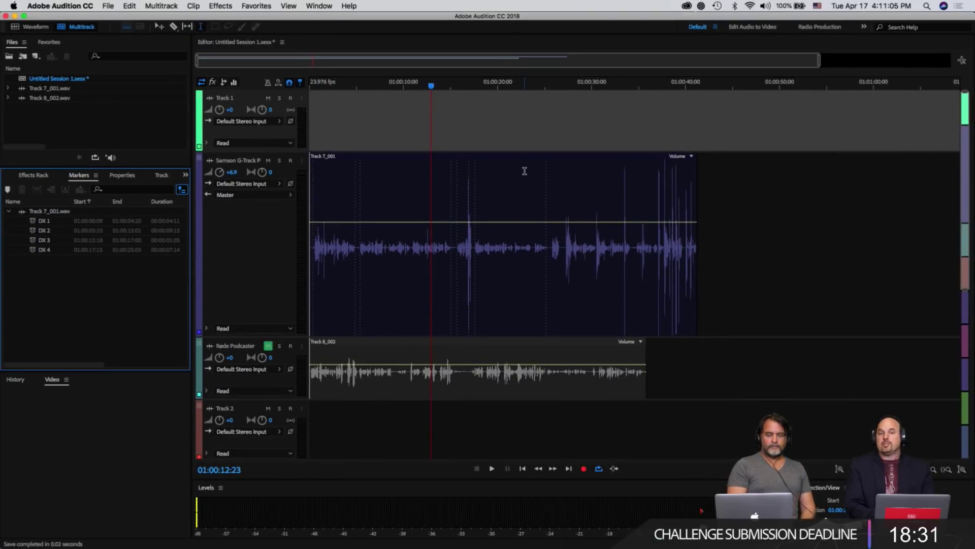
- Delete the Track 7_001 clip from the Samson G-Track P track and select the markers DX 1 to DX 4
click(526, 172)
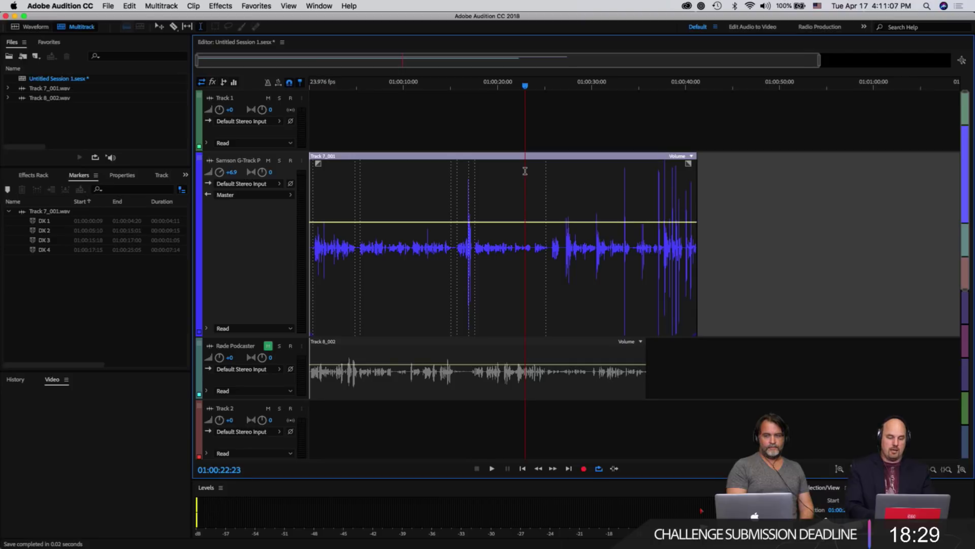
key(Delete)
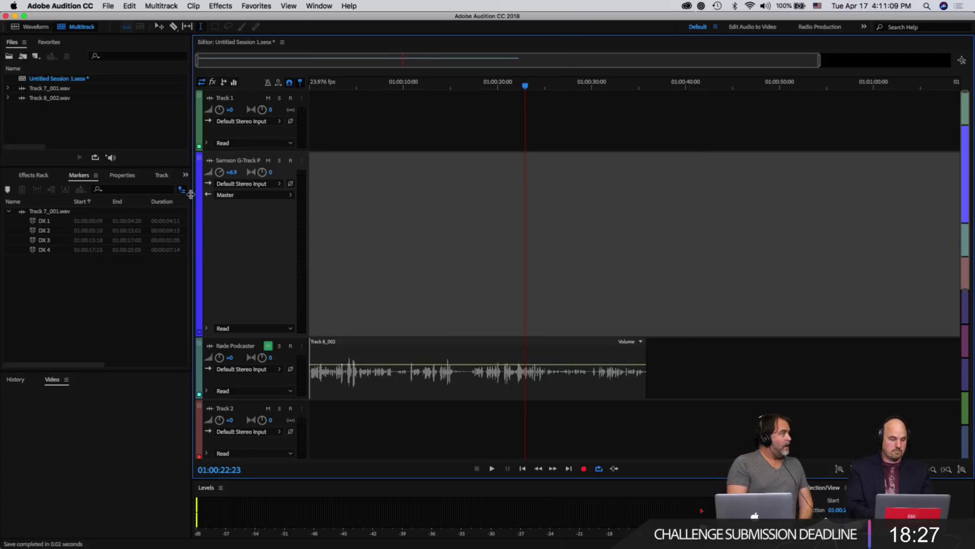
click(44, 222)
shift+click(45, 249)
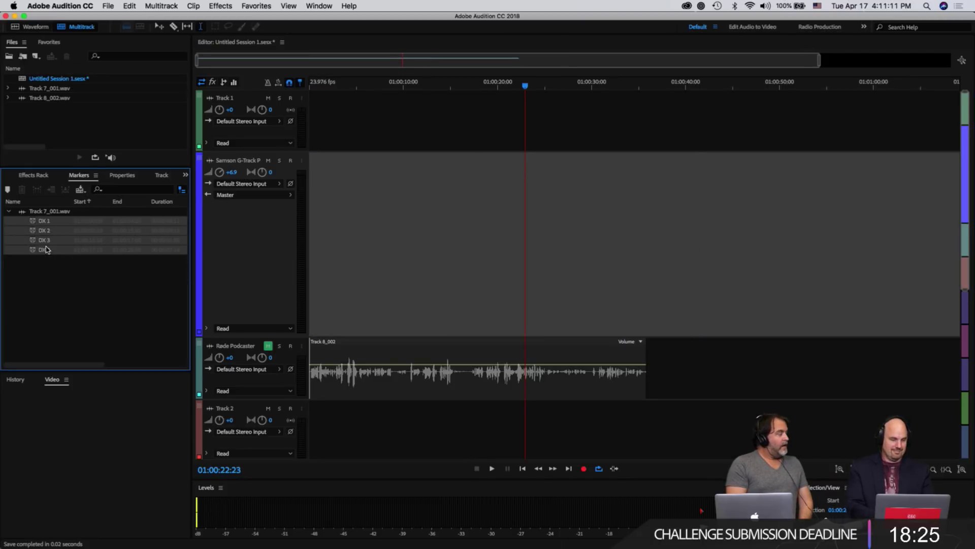
- Try inserting the four marker ranges beyond 01:00:40, first end to end on one track, then stacked across tracks, undoing both
drag(46, 224, 711, 226)
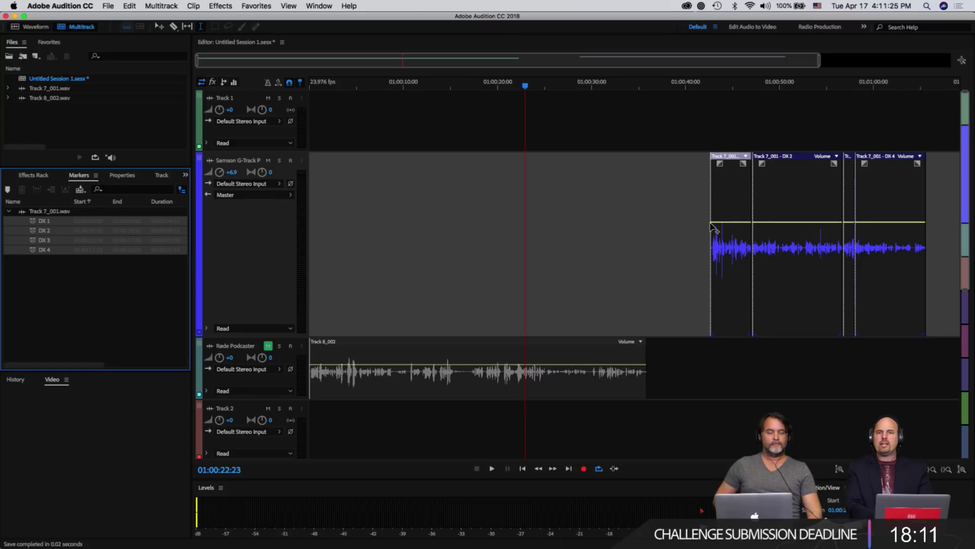
key(super+z)
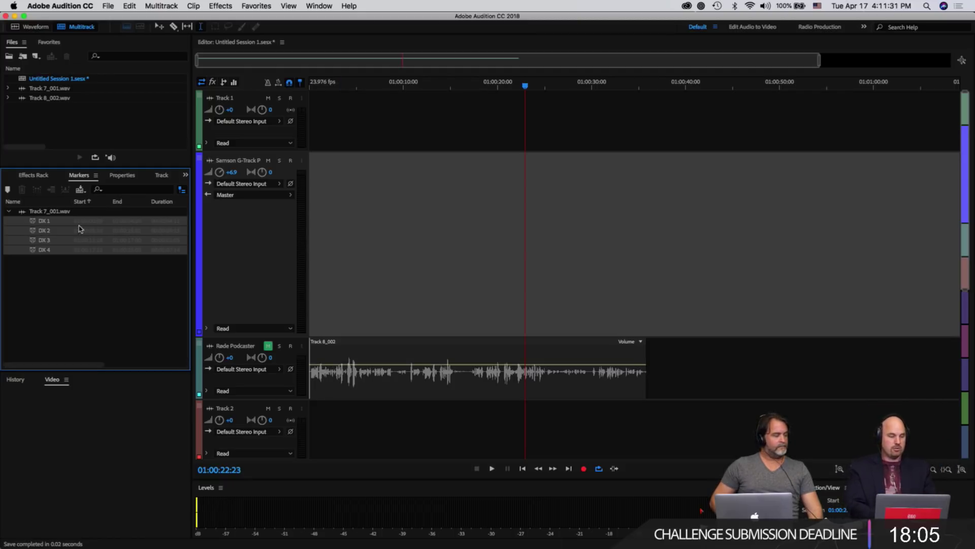
drag(37, 229, 729, 247)
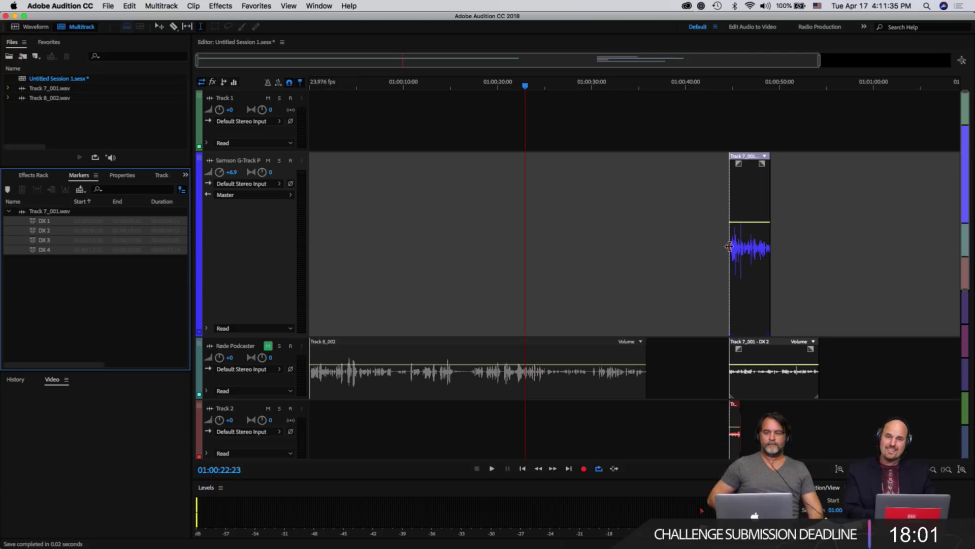
key(super+z)
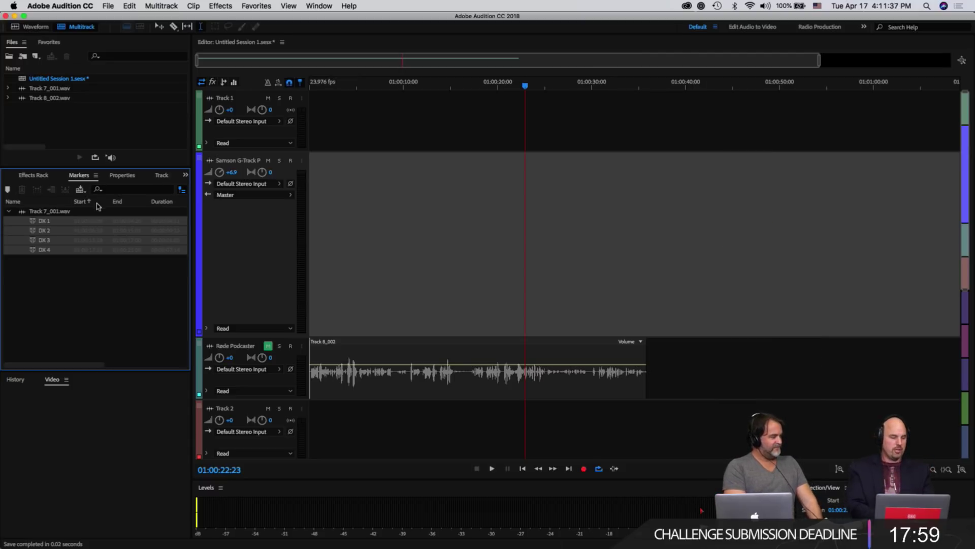
- Insert the four marker ranges end to end at the start of the Samson G-Track P track and play them
mouse_move(45, 221)
mouse_down()
mouse_move(410, 218)
mouse_move(310, 222)
mouse_up()
key(Home)
key(space)
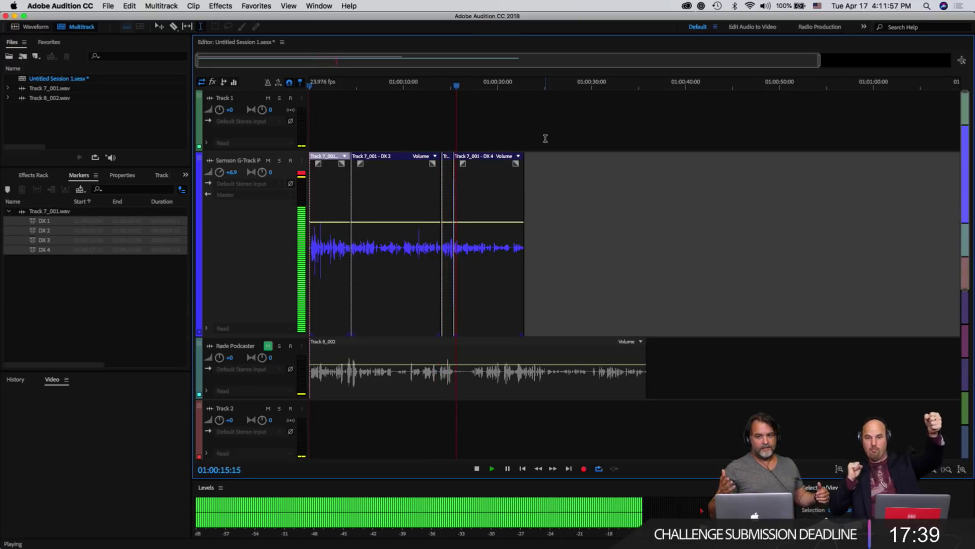
key(space)
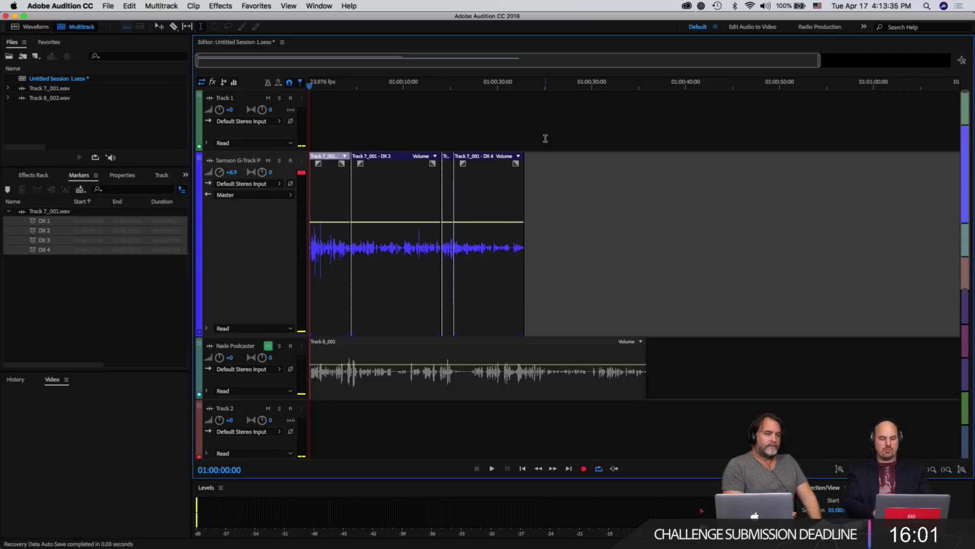
- Return to Track 7_001.wav in the Waveform editor and show its waveform above the spectral display
key(alt+2)
click(472, 272)
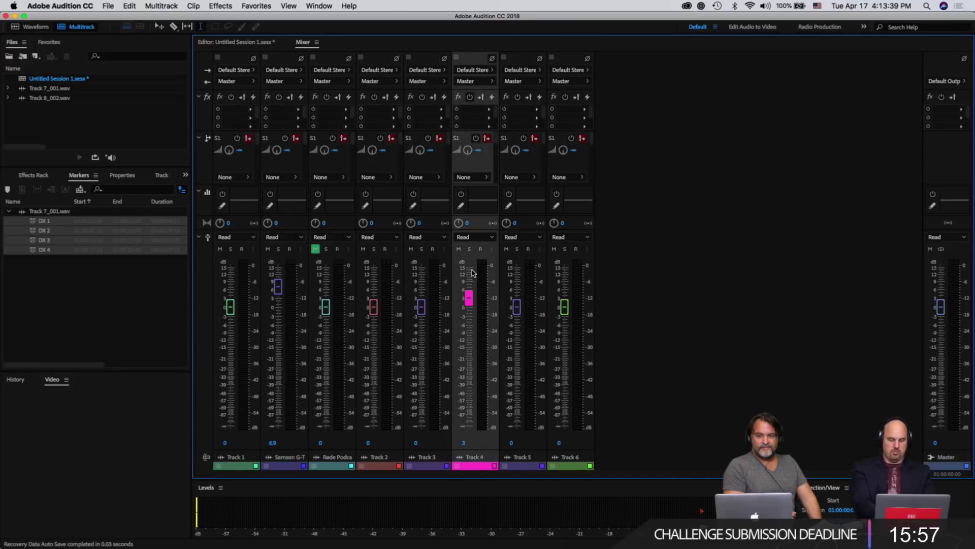
key(9)
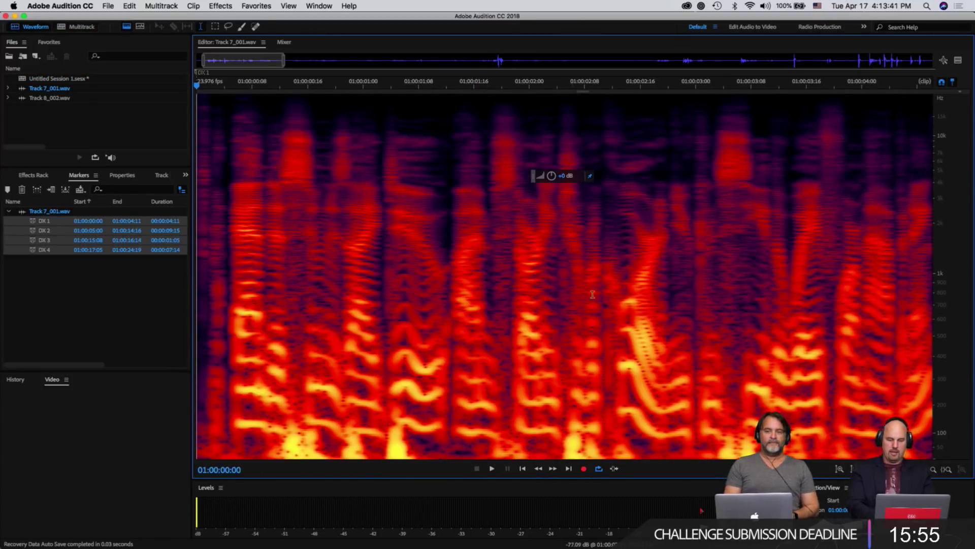
scroll(547, 312, down, 3)
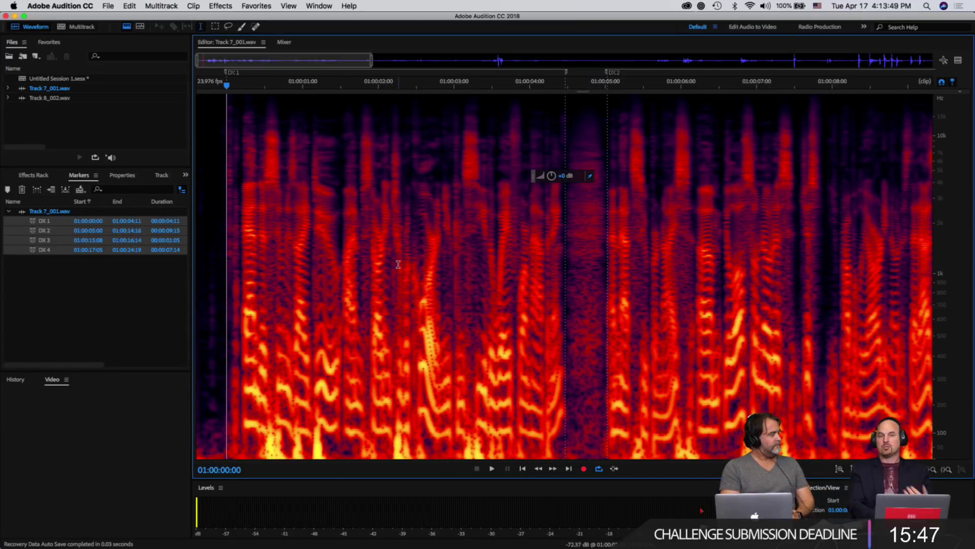
click(589, 91)
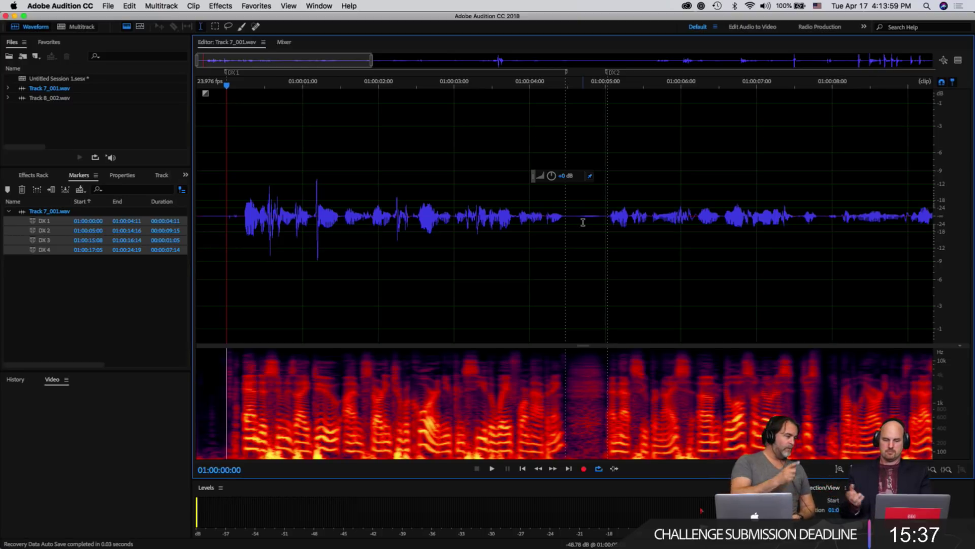
- Open the audio diagnostics and choose the Mark Audio effect
click(315, 5)
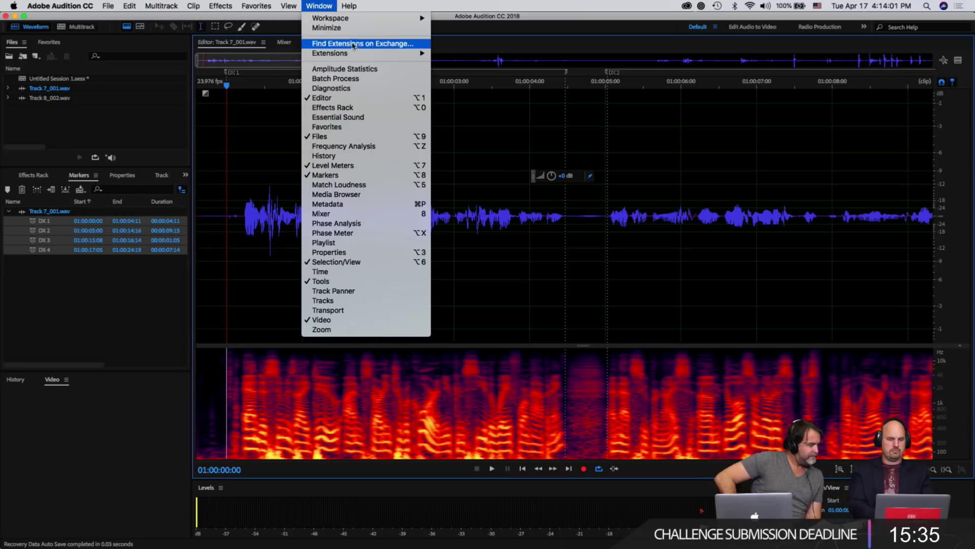
click(373, 88)
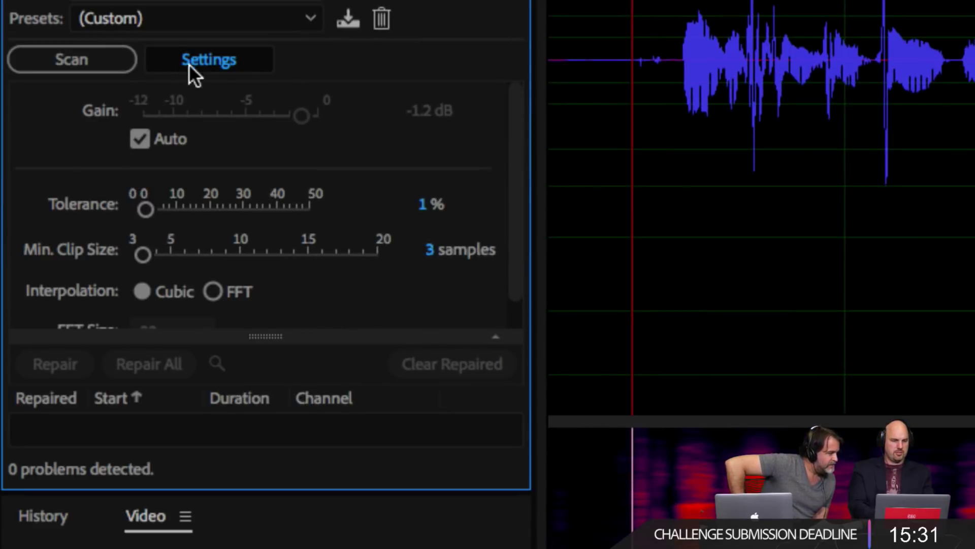
click(254, 93)
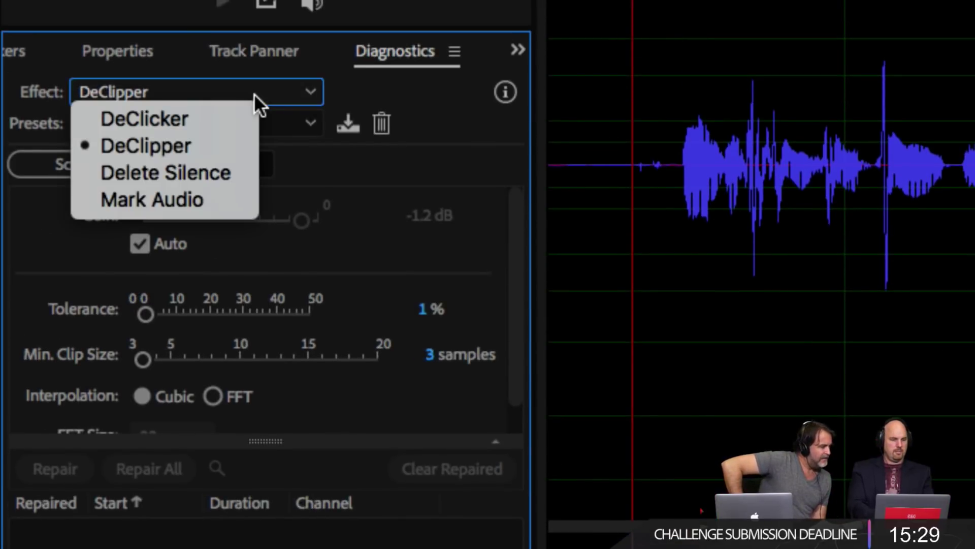
click(224, 193)
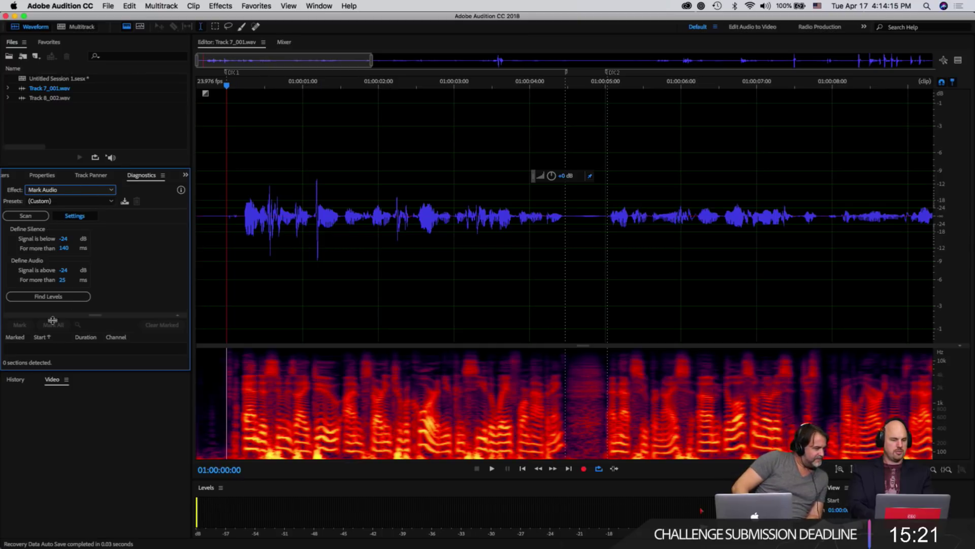
- Delete all the DX markers from Track 7_001.wav and return to the Mark Audio diagnostics
click(5, 176)
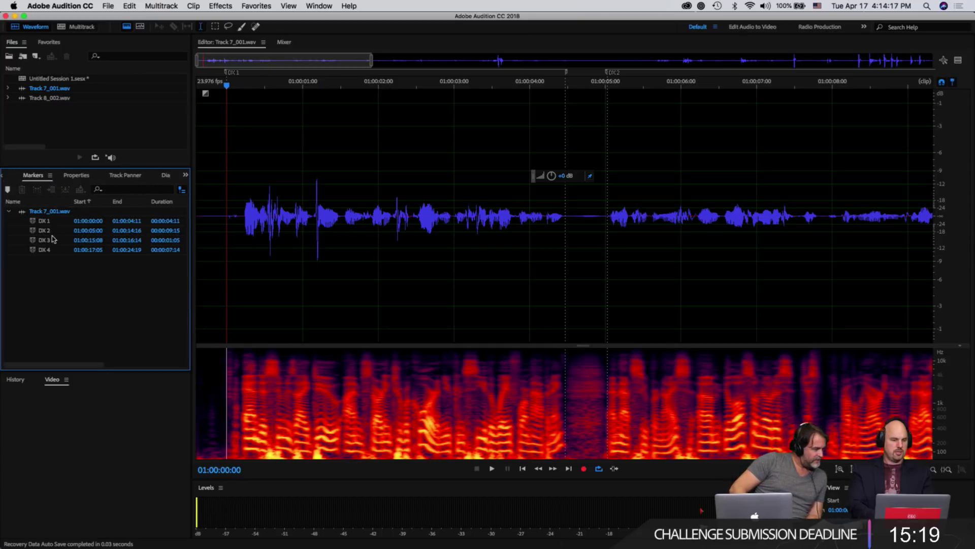
key(Delete)
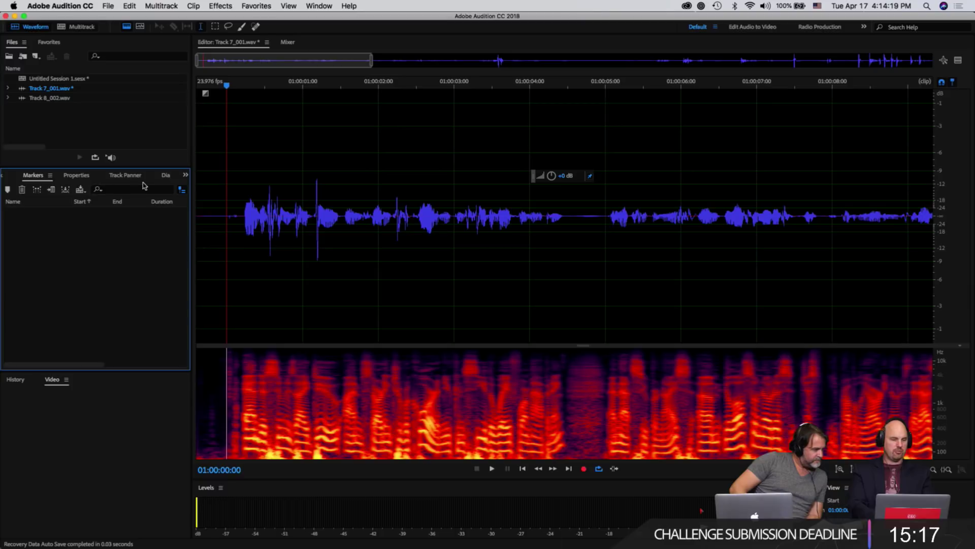
click(185, 176)
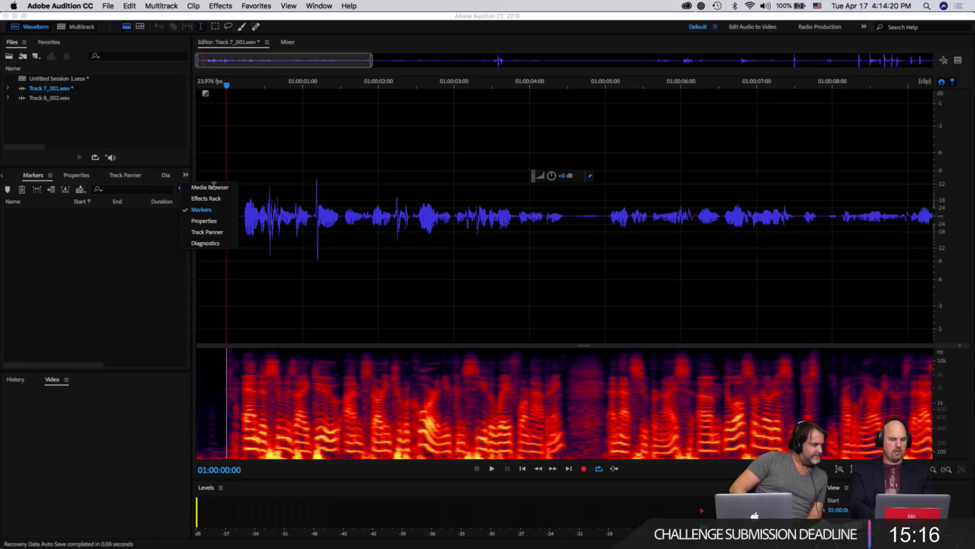
click(217, 244)
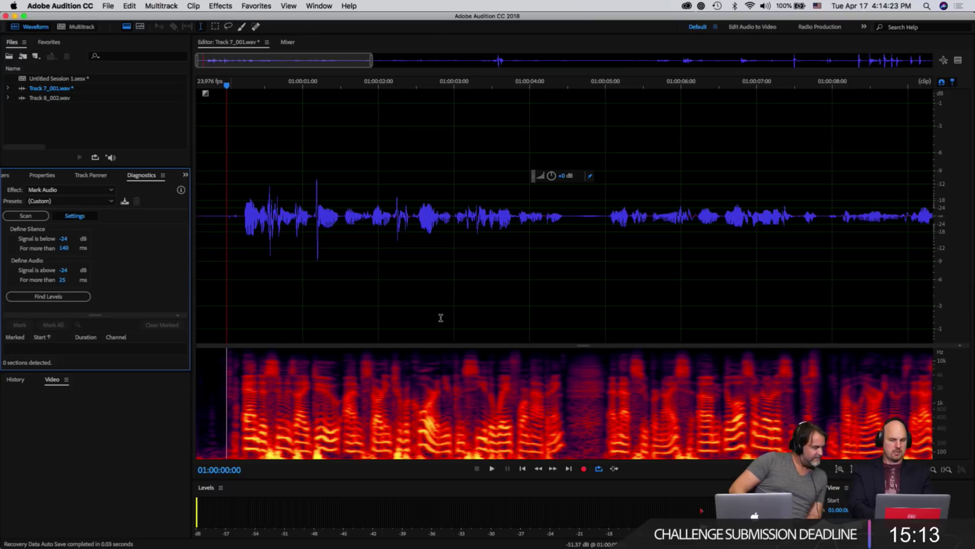
- Fill the editor with the spectral display, scan the file with Mark Audio, and enlarge the list of detected sections
drag(580, 347, 580, 91)
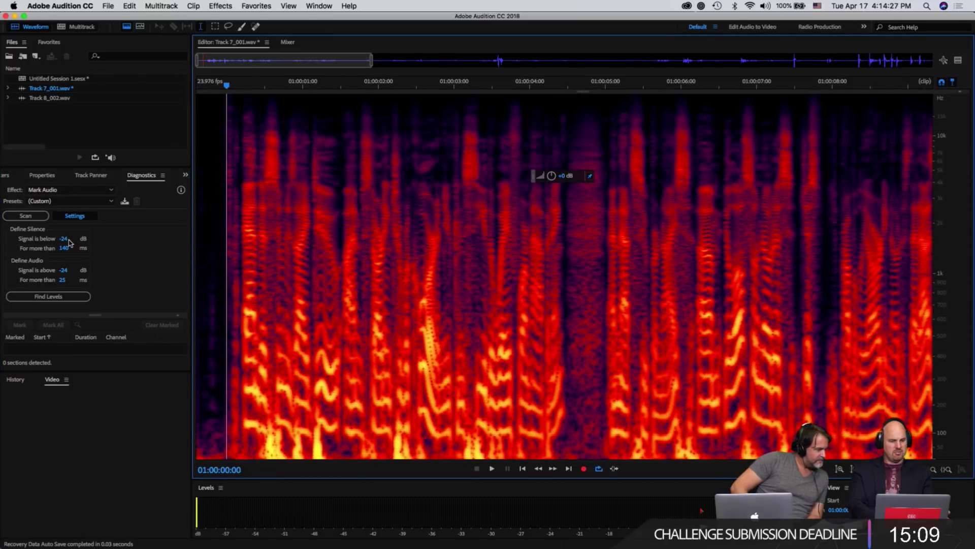
drag(584, 93, 598, 14)
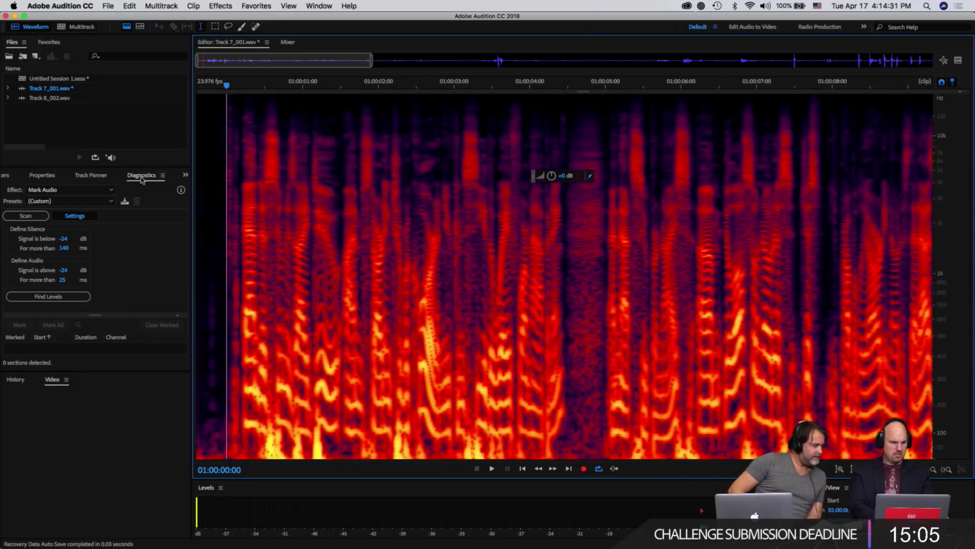
click(27, 216)
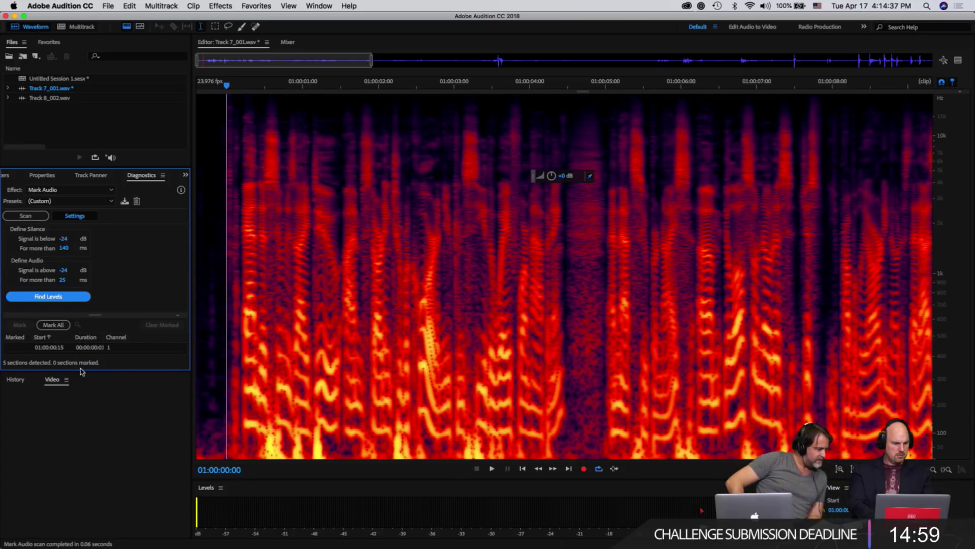
drag(82, 371, 95, 527)
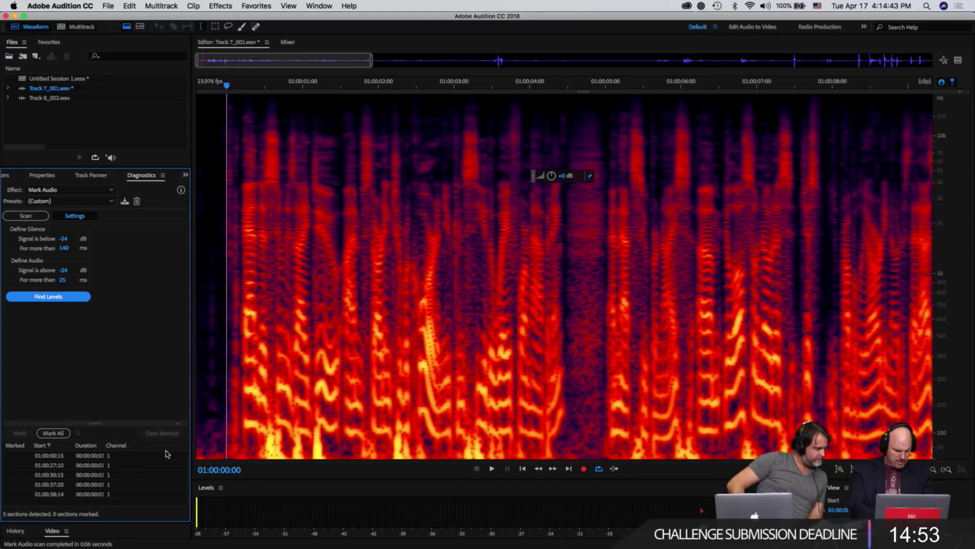
- Mark all the detected audio sections and clear those marks again
click(56, 433)
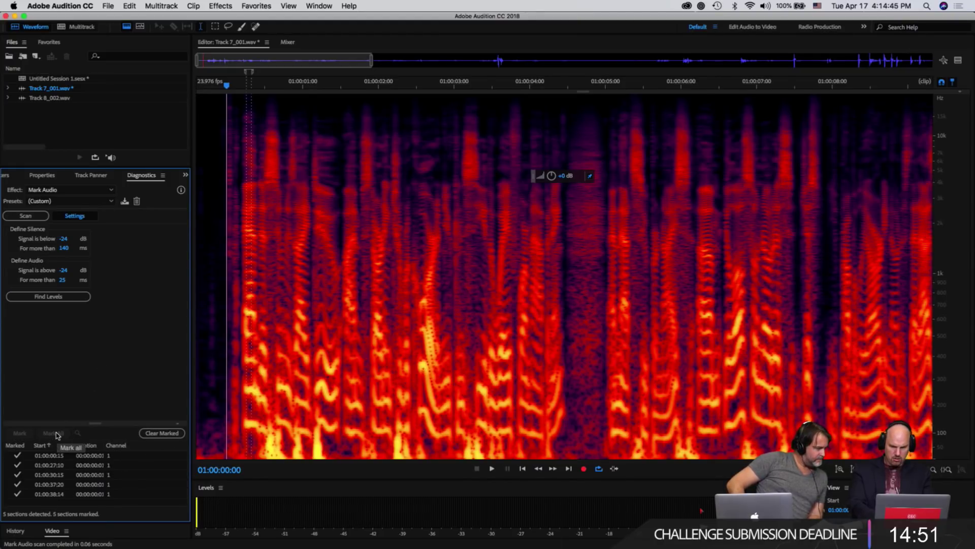
click(162, 433)
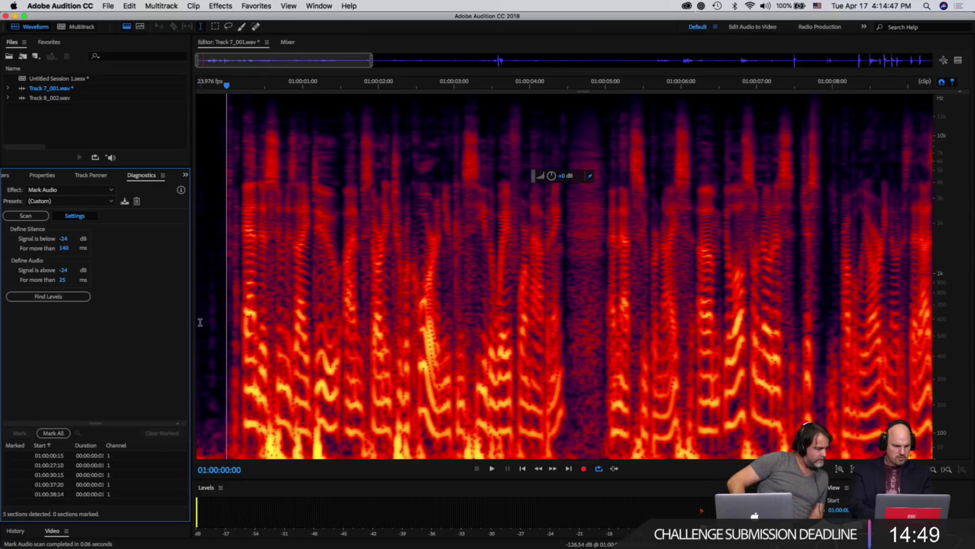
- Set the Mark Audio minimum duration that defines audio to 75 ms
click(63, 280)
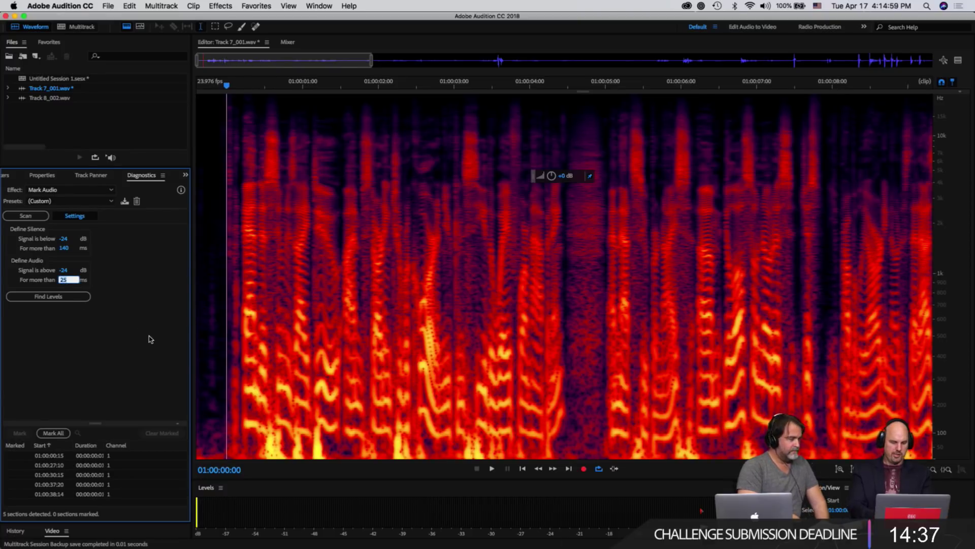
text(2)
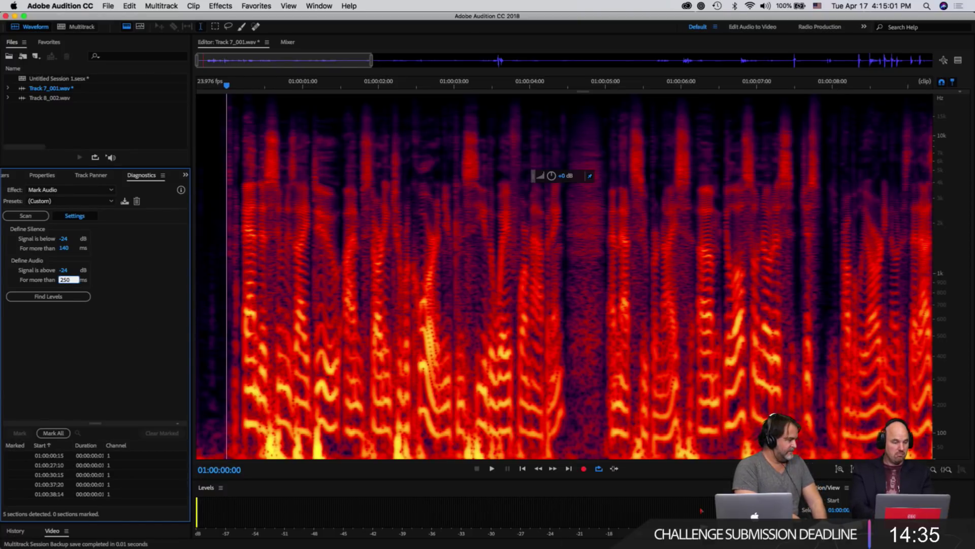
key(BackSpace)
text(75)
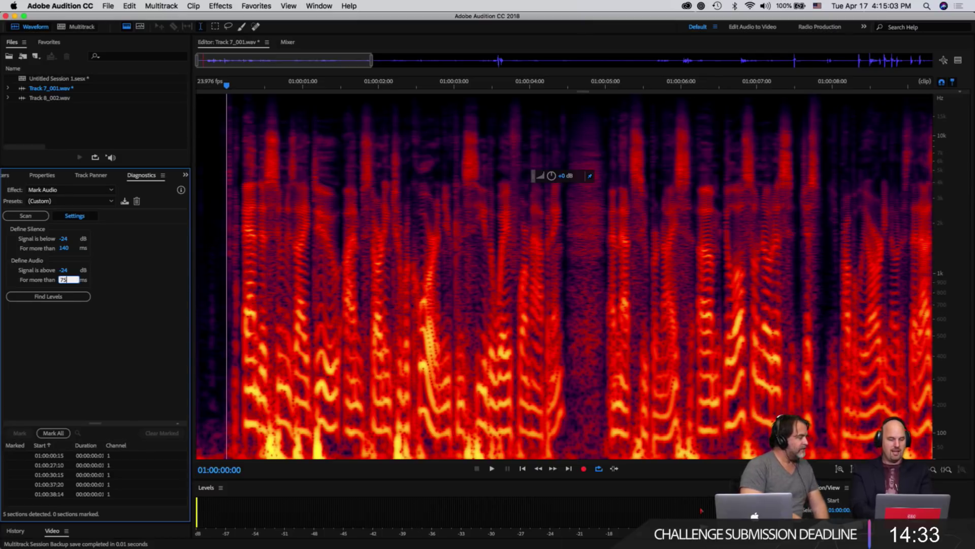
key(Return)
- Find the signal levels automatically, rescan Track 7_001.wav with them, and mark all the detected sections
click(60, 297)
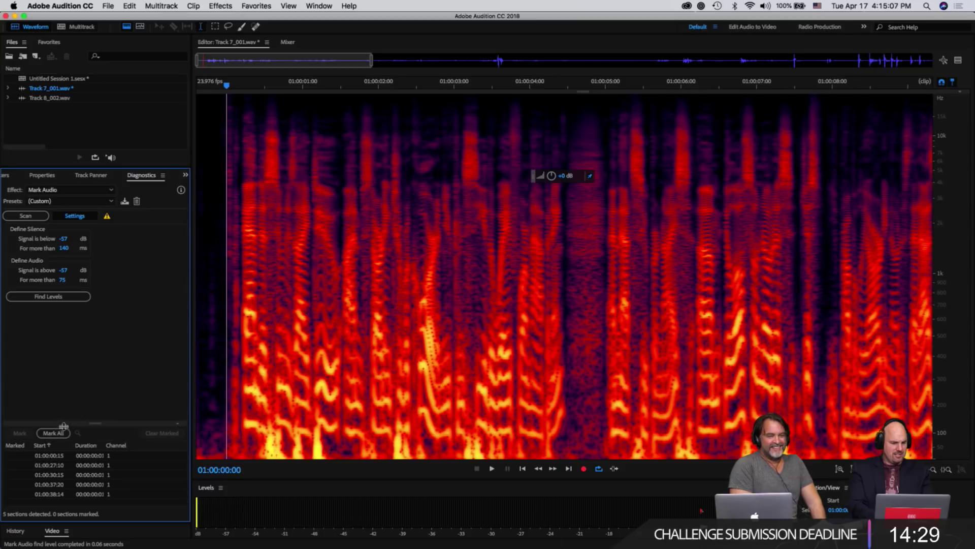
click(30, 217)
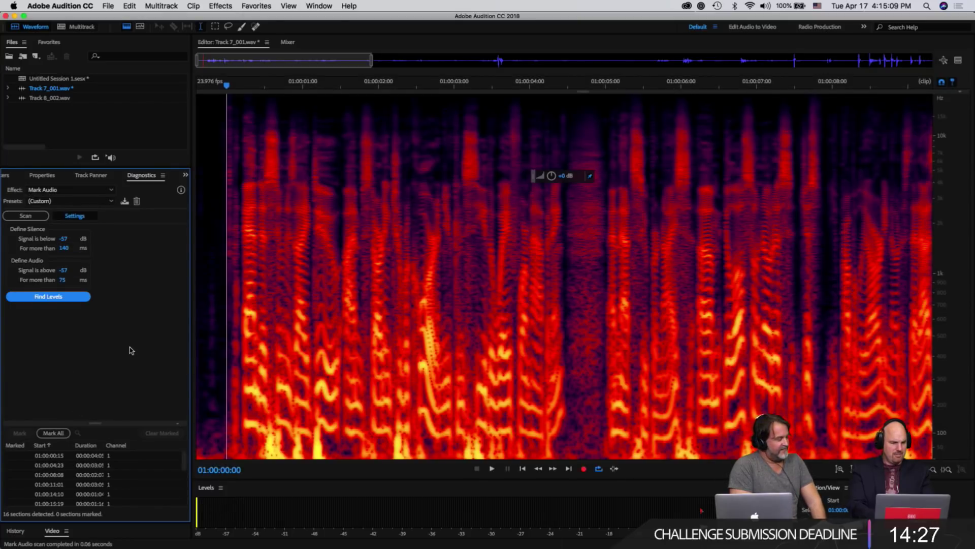
click(59, 433)
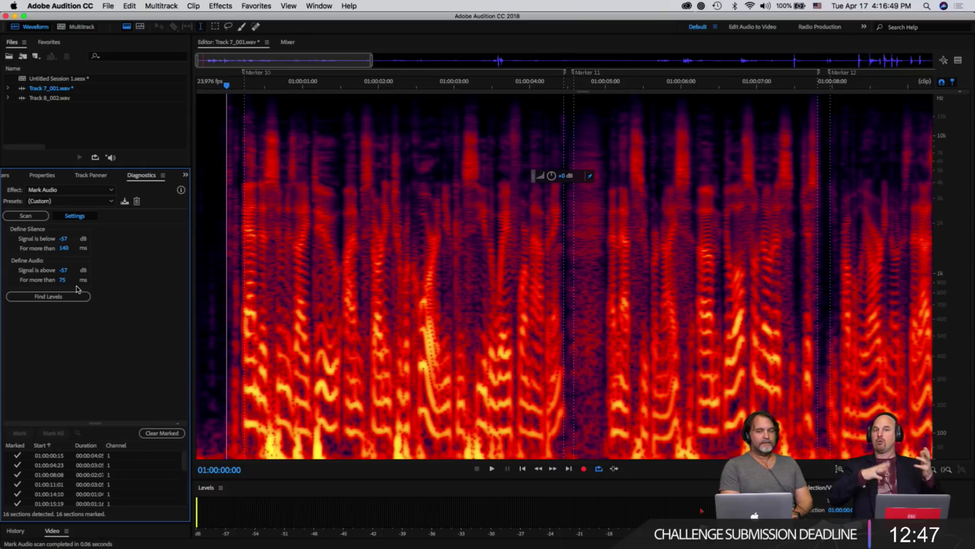
- Return to the multitrack session and briefly monitor the live input on the record-armed Samson G-Track P track
key(8)
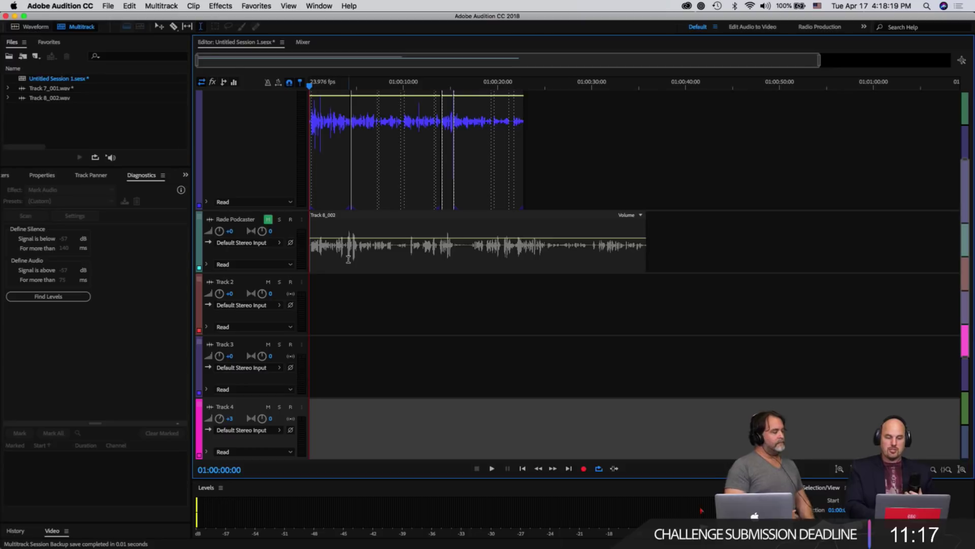
scroll(348, 259, up, 3)
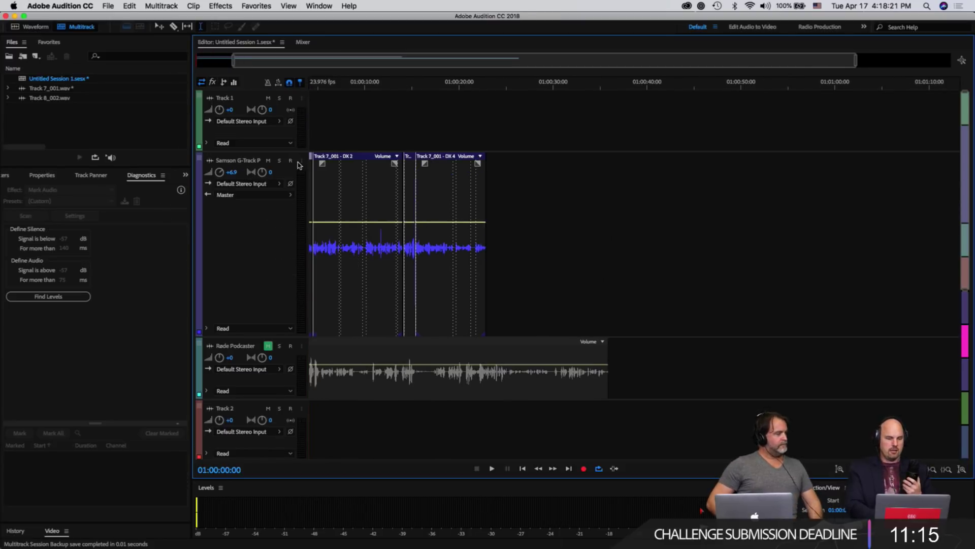
click(291, 161)
click(302, 162)
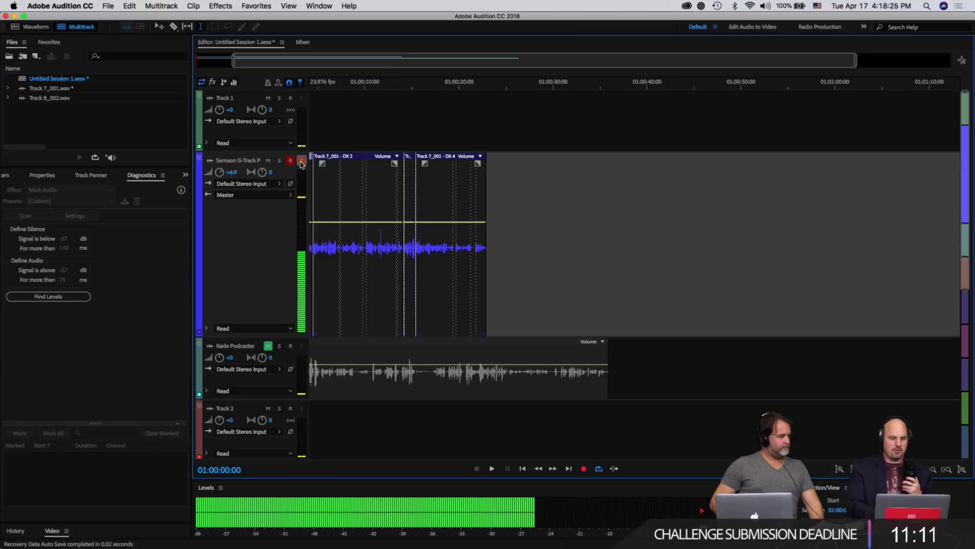
click(301, 163)
- Set the default audio input to Samson G-Track Pro in the Audio Hardware preferences
click(109, 8)
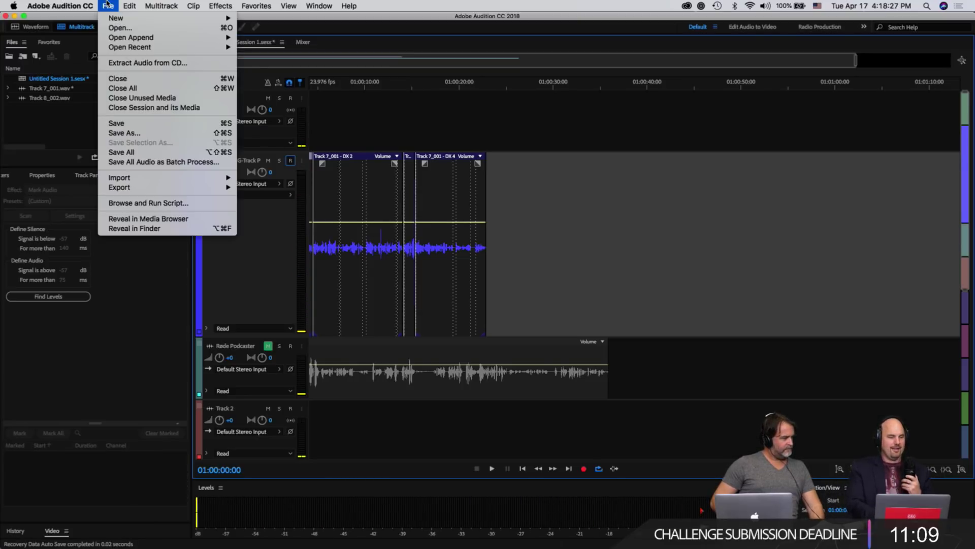
mouse_move(60, 6)
mouse_move(78, 35)
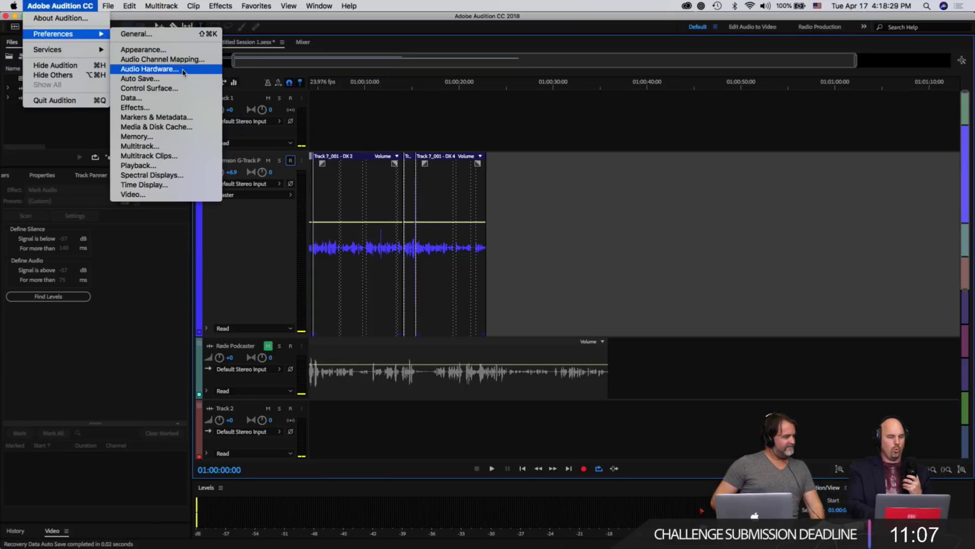
click(163, 69)
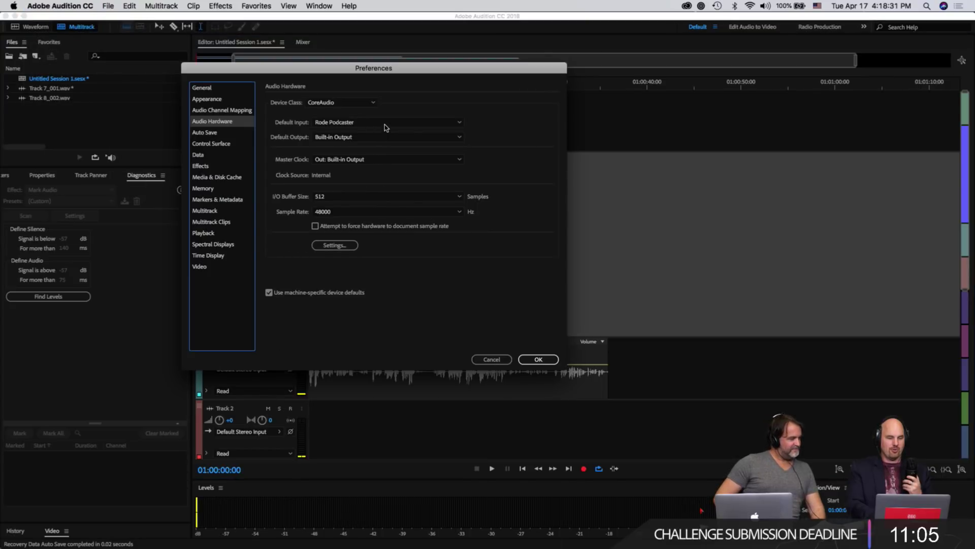
click(385, 126)
click(387, 186)
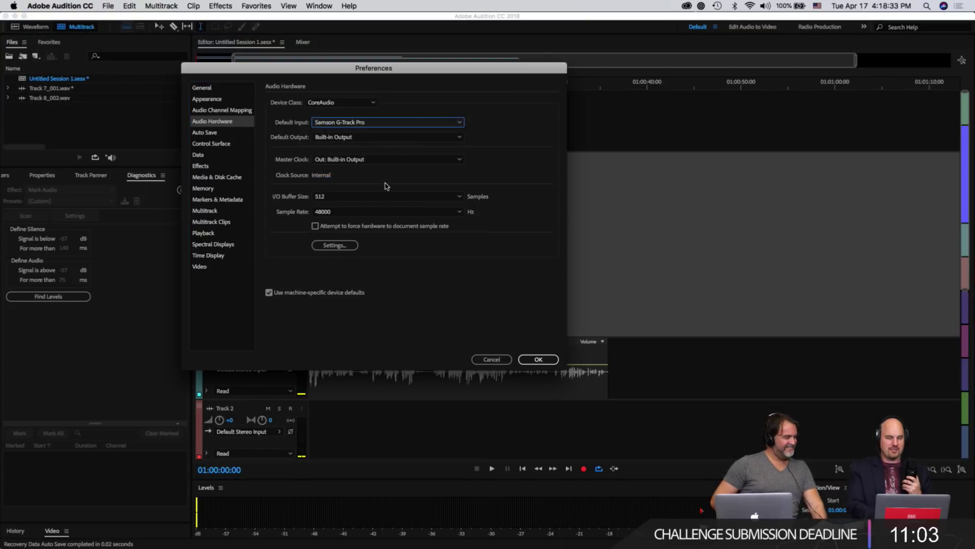
click(541, 361)
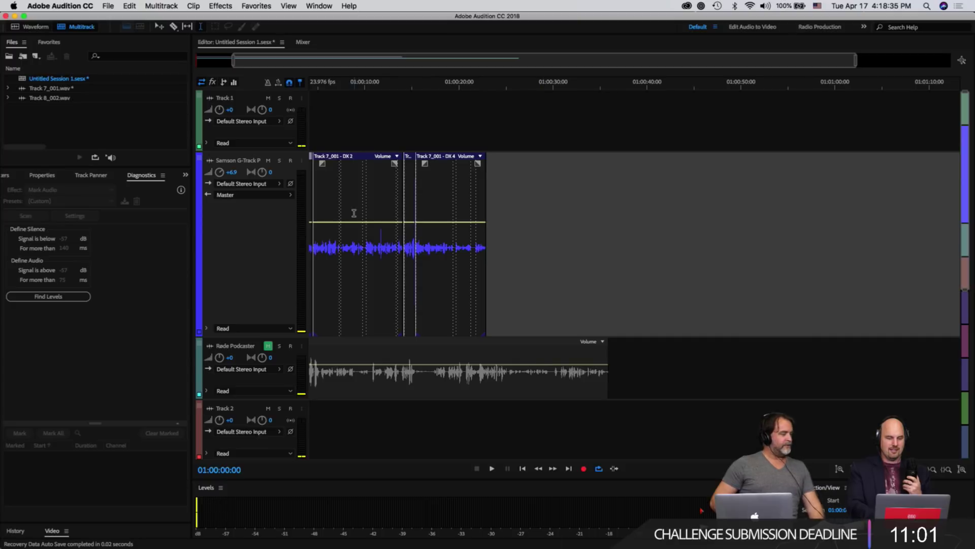
- Arm Track 1 to monitor its live input, and switch monitoring and recording off again
click(290, 98)
click(301, 99)
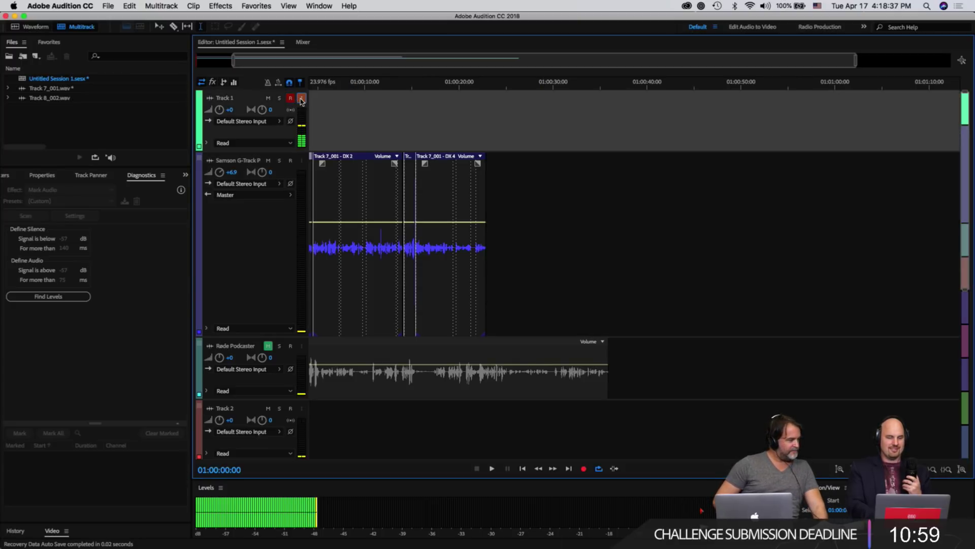
click(301, 99)
click(291, 97)
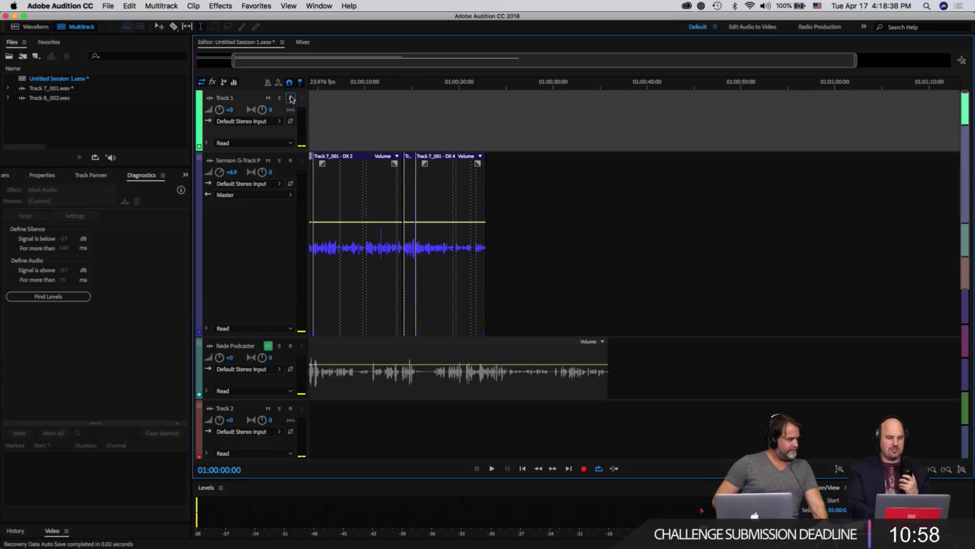
- Listen to the live input through the record-armed Samson G-Track P track, and disarm the track again
click(290, 160)
click(301, 161)
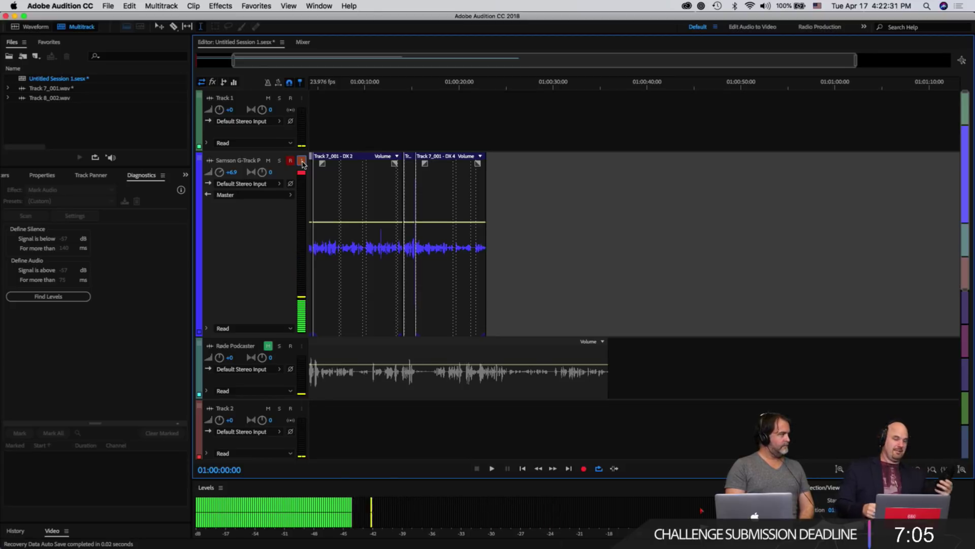
click(302, 162)
click(291, 160)
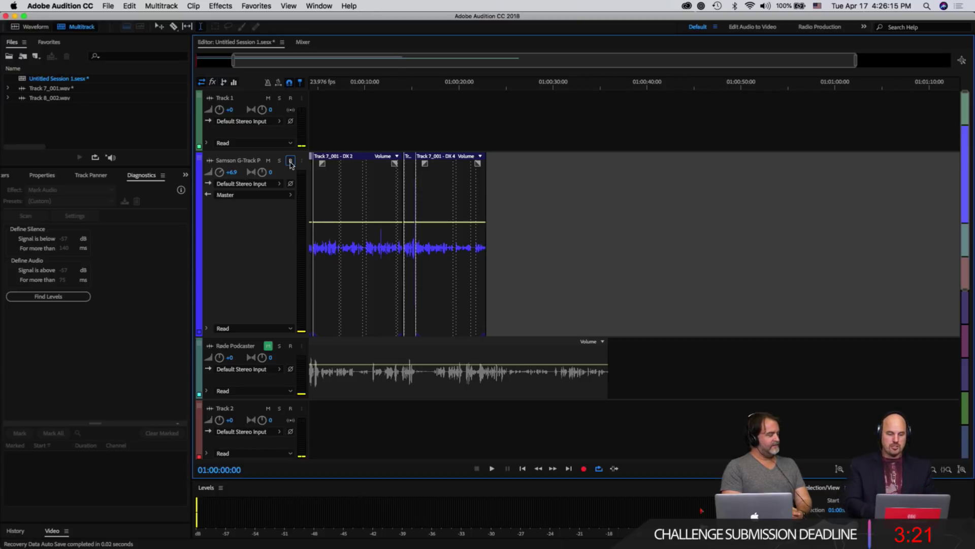
- Mute the Samson G-Track P track
scroll(754, 242, right, 2)
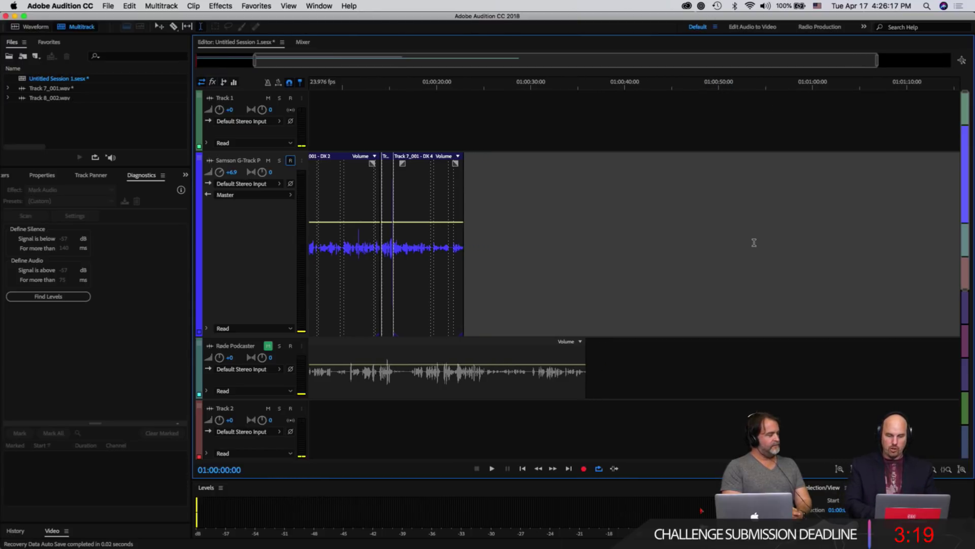
scroll(754, 242, left, 5)
scroll(754, 242, down, 2)
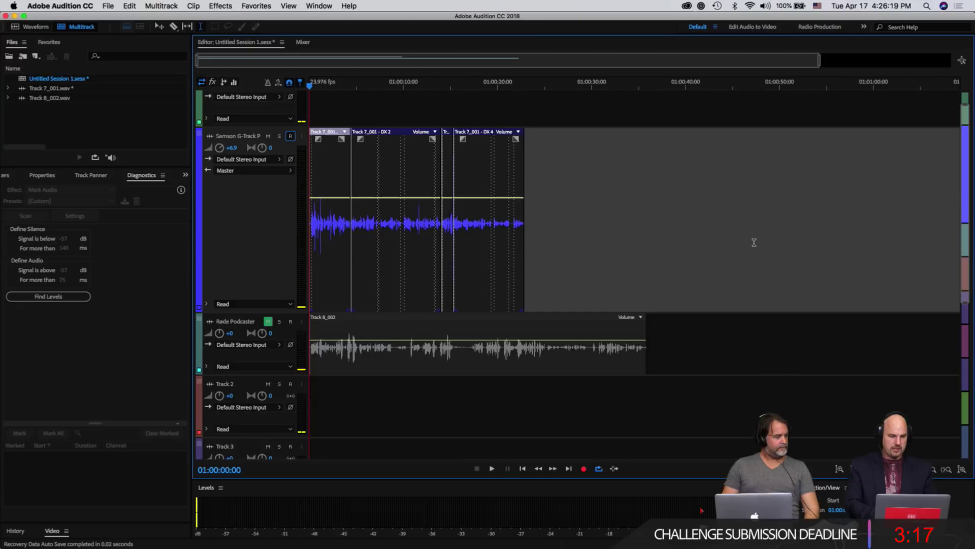
scroll(755, 242, down, 1)
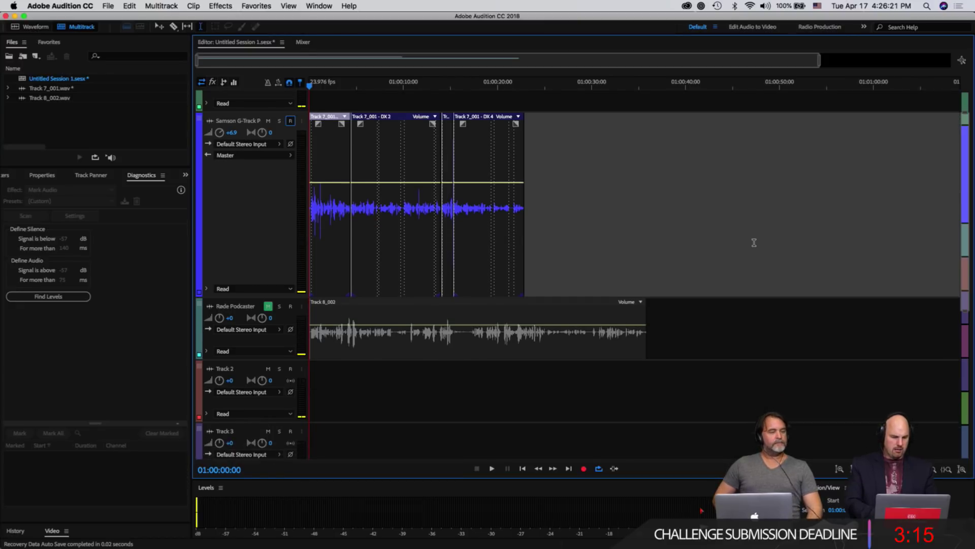
scroll(755, 242, up, 3)
click(270, 163)
scroll(269, 162, up, 2)
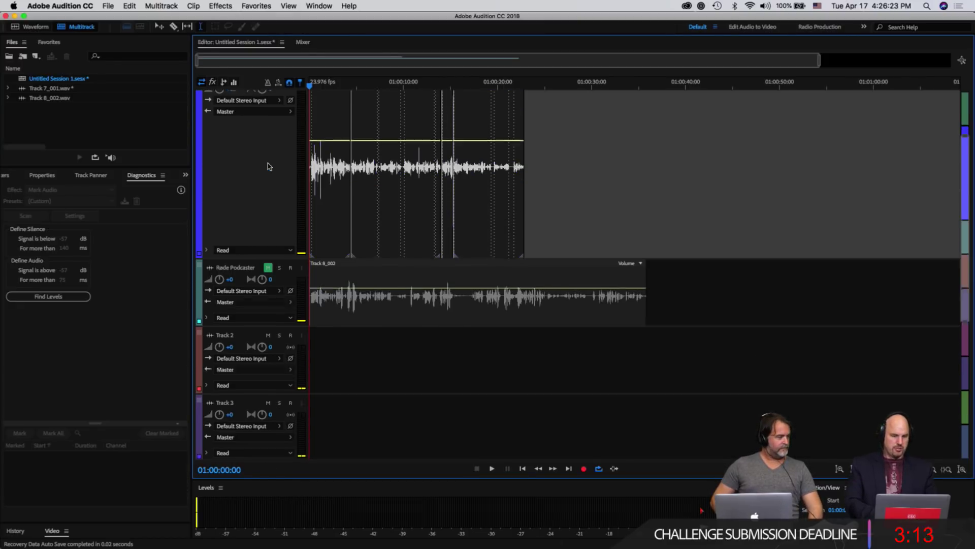
- Examine the session's tracks at both collapsed and expanded heights
scroll(268, 178, down, 3)
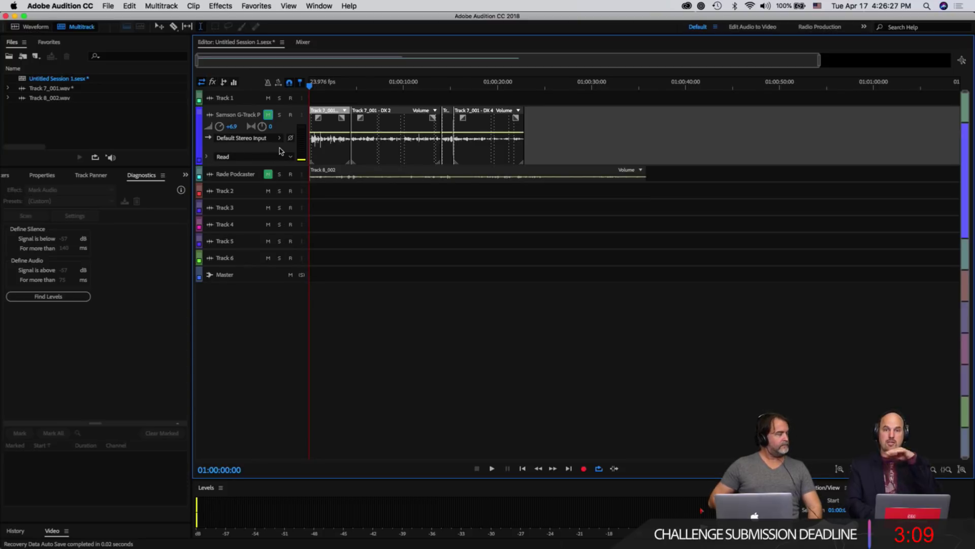
scroll(279, 150, up, 3)
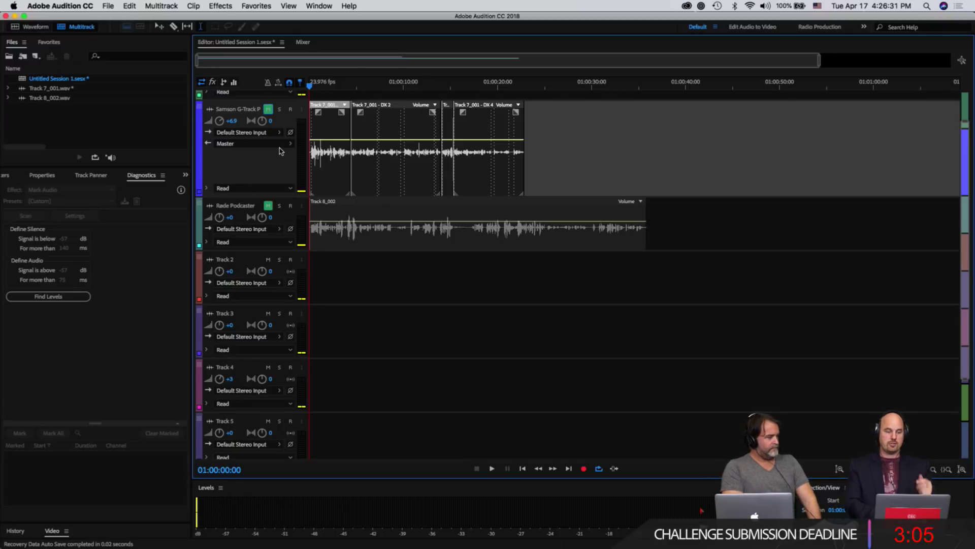
scroll(279, 151, up, 3)
scroll(278, 151, down, 5)
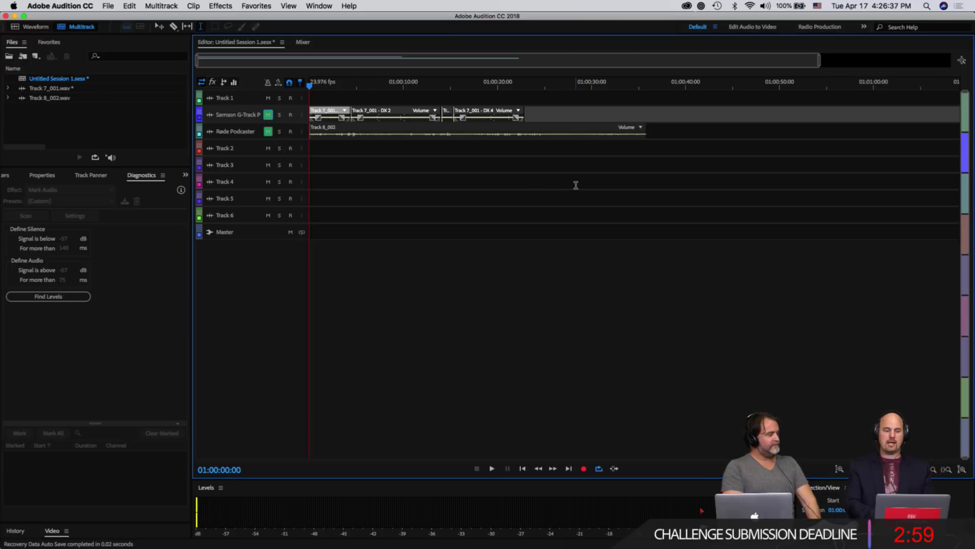
scroll(241, 197, up, 5)
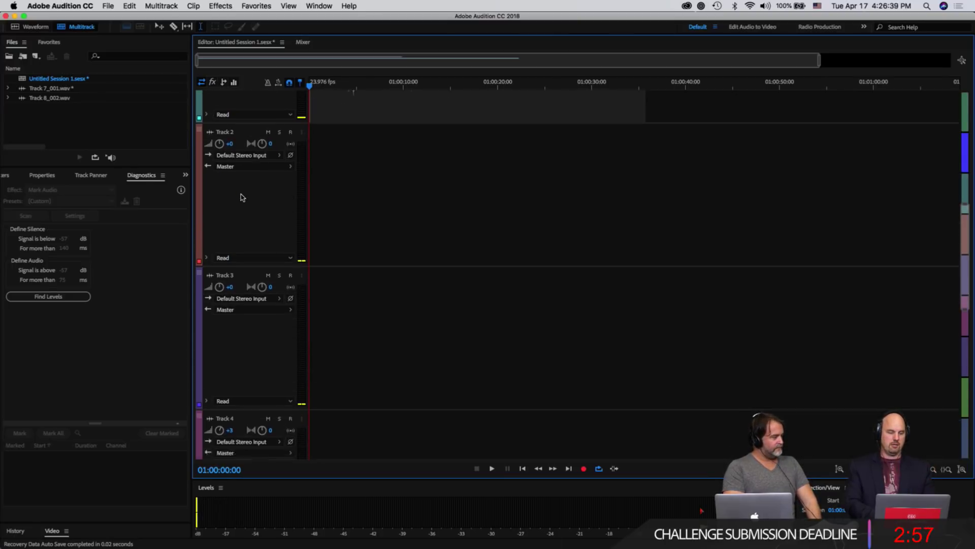
scroll(475, 186, down, 5)
scroll(474, 186, up, 5)
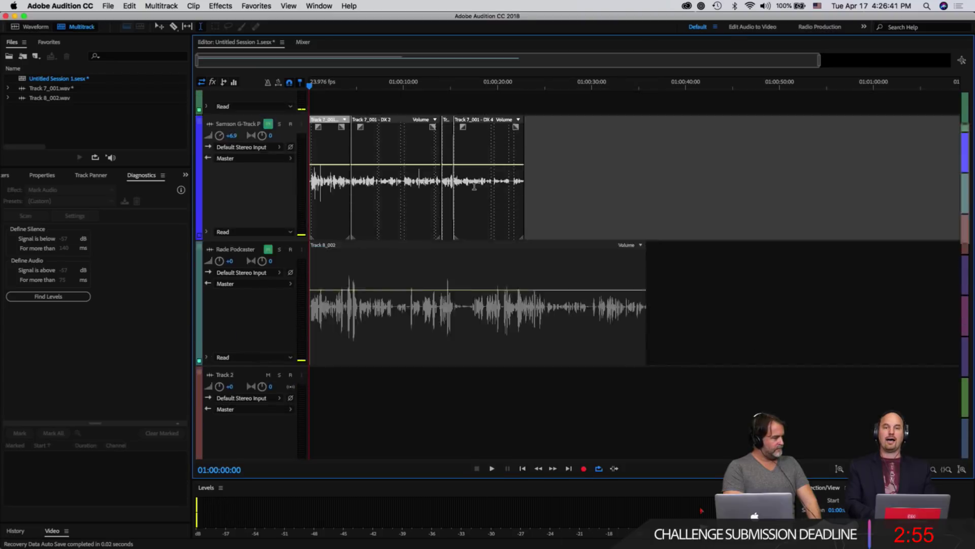
scroll(474, 186, down, 5)
scroll(474, 186, up, 4)
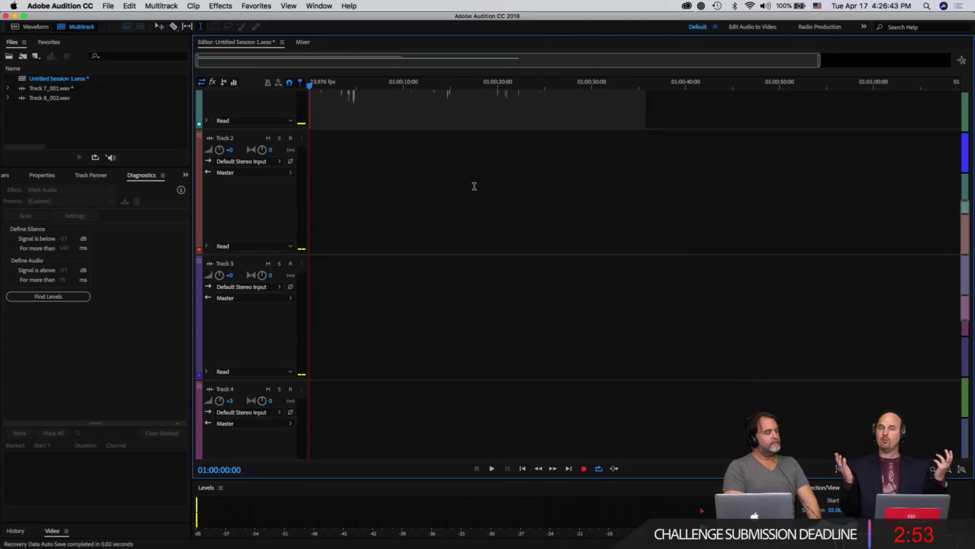
scroll(246, 224, up, 3)
scroll(245, 223, down, 5)
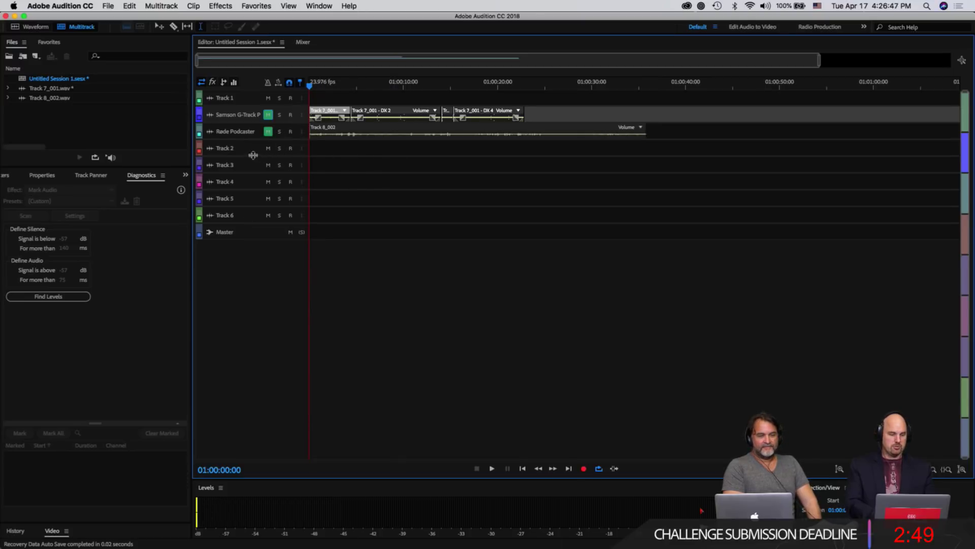
- Mute Track 1 and add a mono audio track named Ambience Mono below it
scroll(250, 156, up, 2)
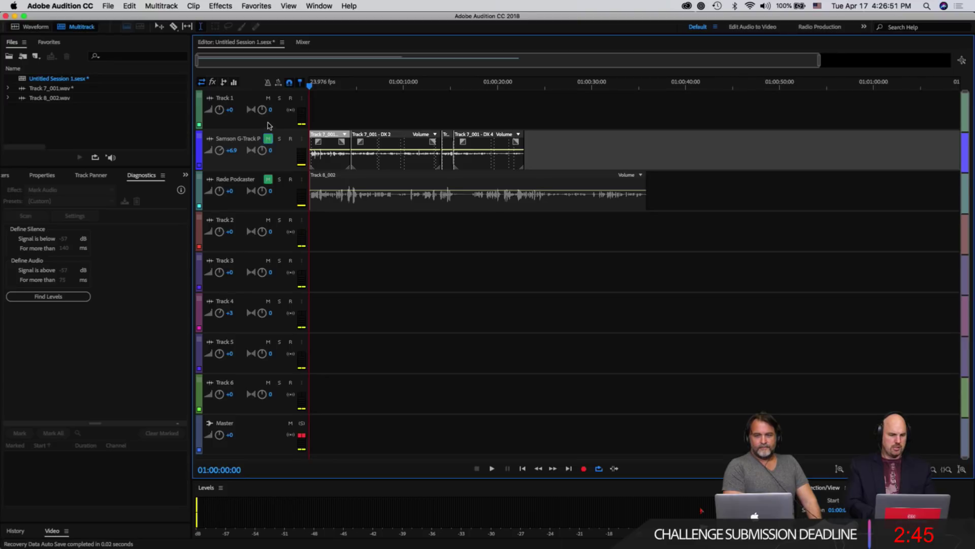
click(268, 97)
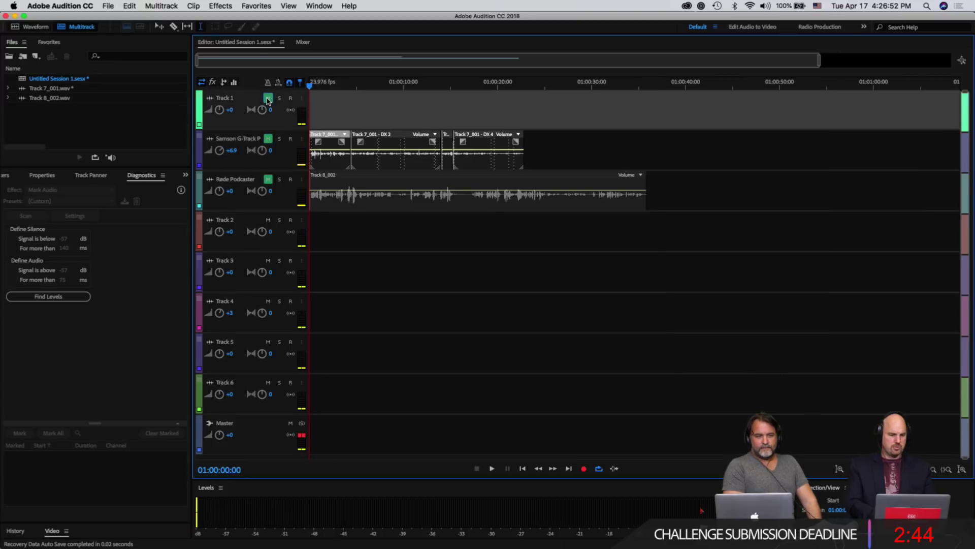
click(161, 6)
mouse_move(162, 18)
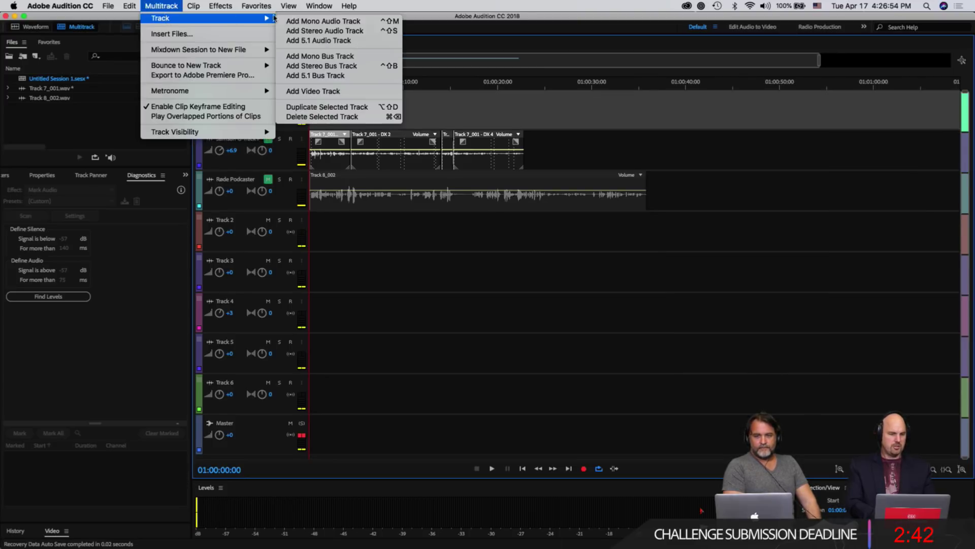
click(350, 22)
click(228, 139)
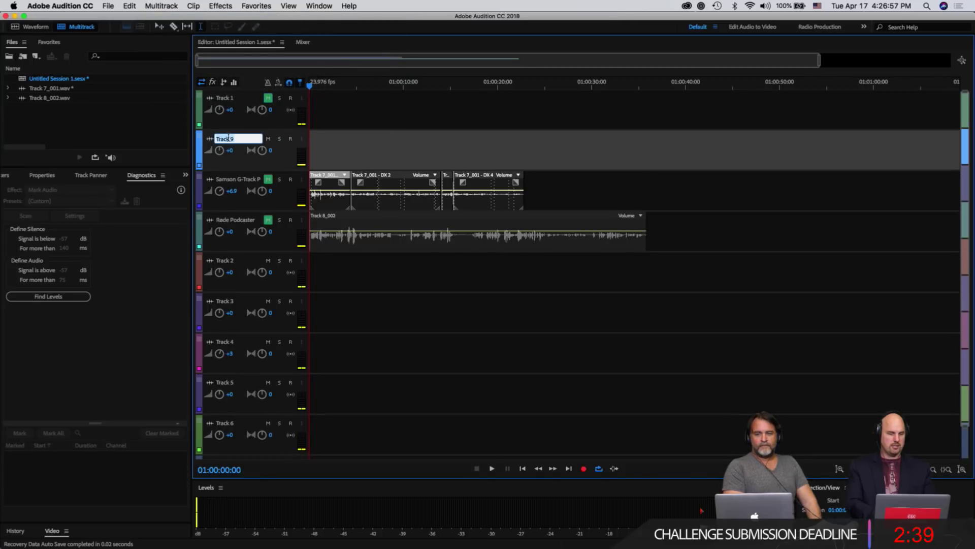
text(Ambience Mono)
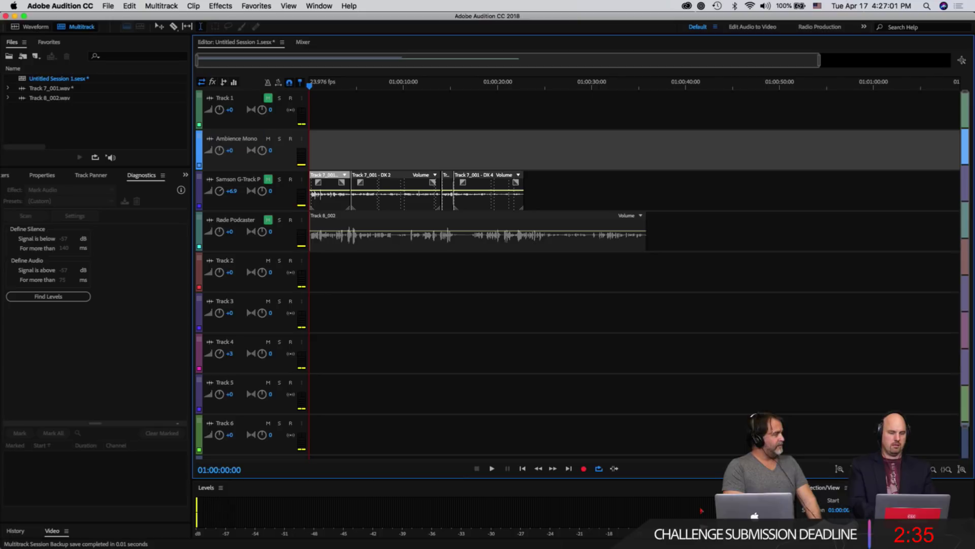
key(Return)
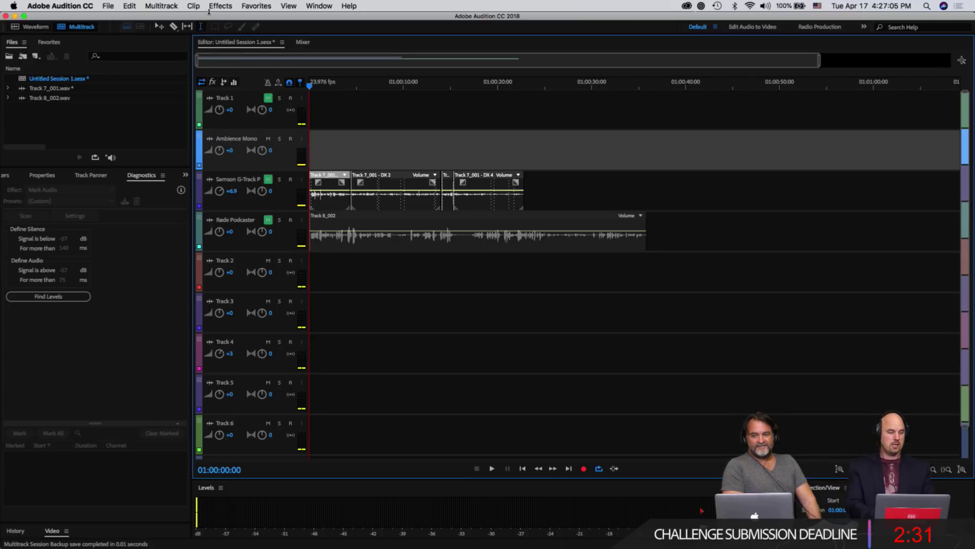
click(161, 6)
mouse_move(181, 22)
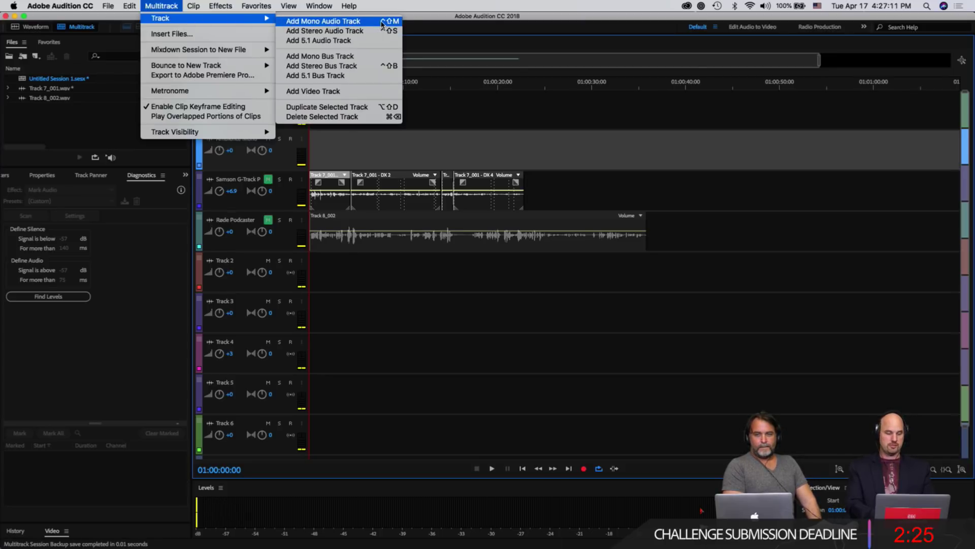
click(168, 4)
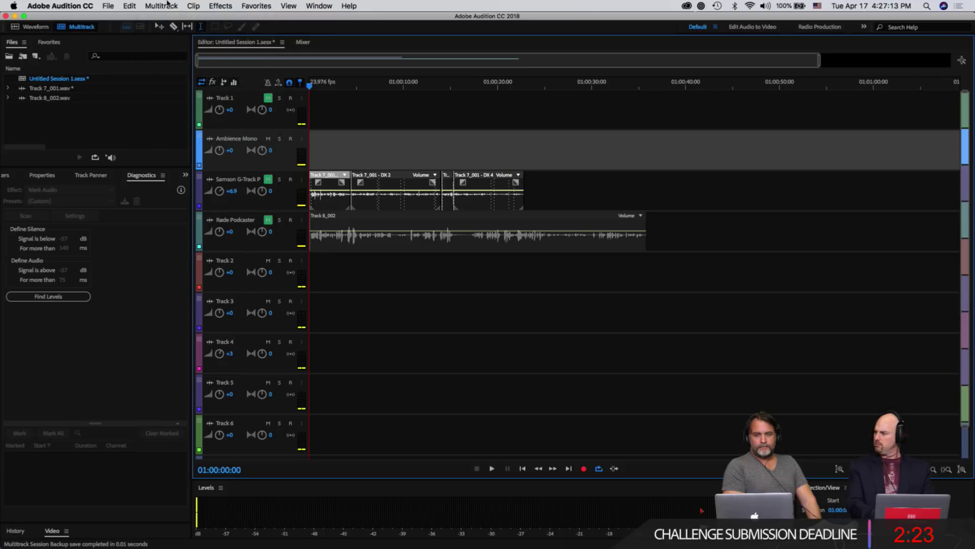
key(End)
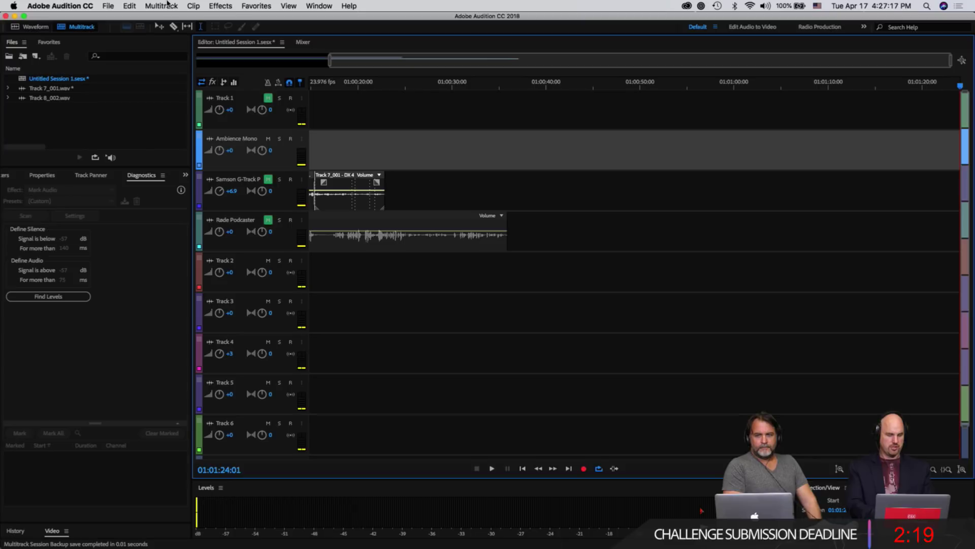
drag(447, 61, 314, 61)
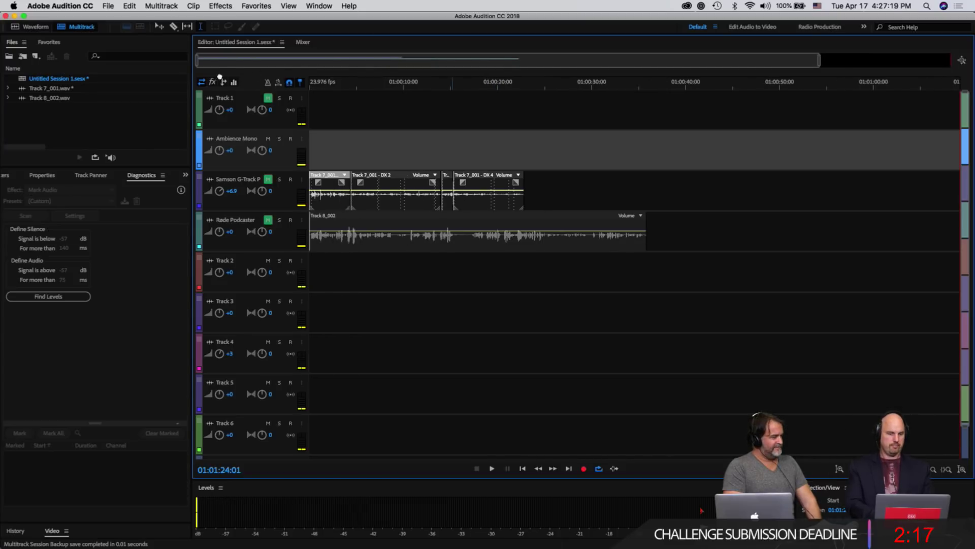
key(Home)
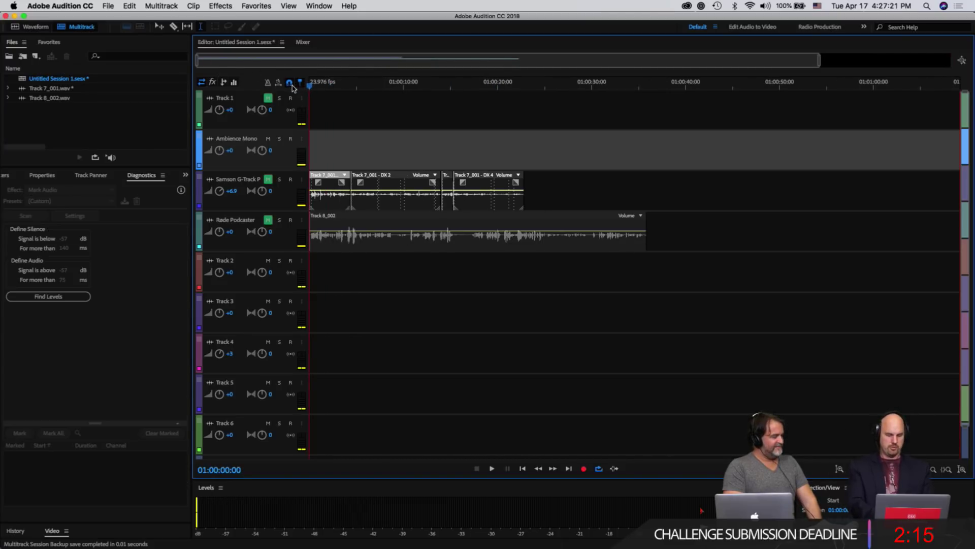
- Add two more mono audio tracks directly below the Ambience Mono track
click(242, 141)
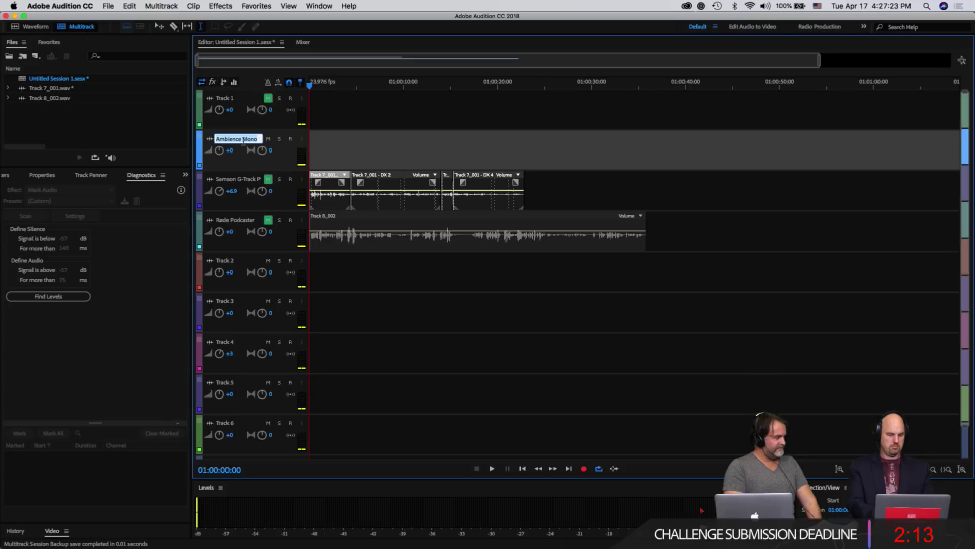
key(Return)
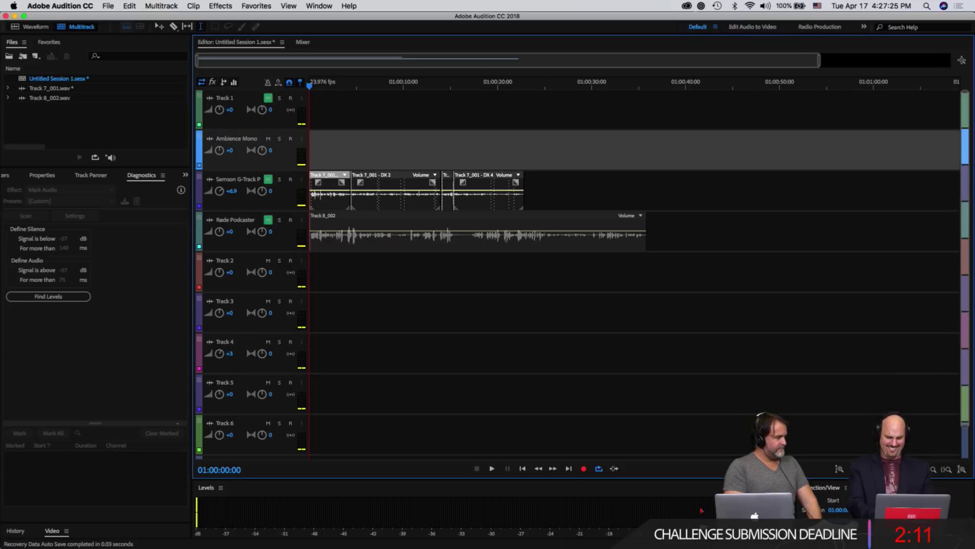
key(alt+a)
key(alt+a)
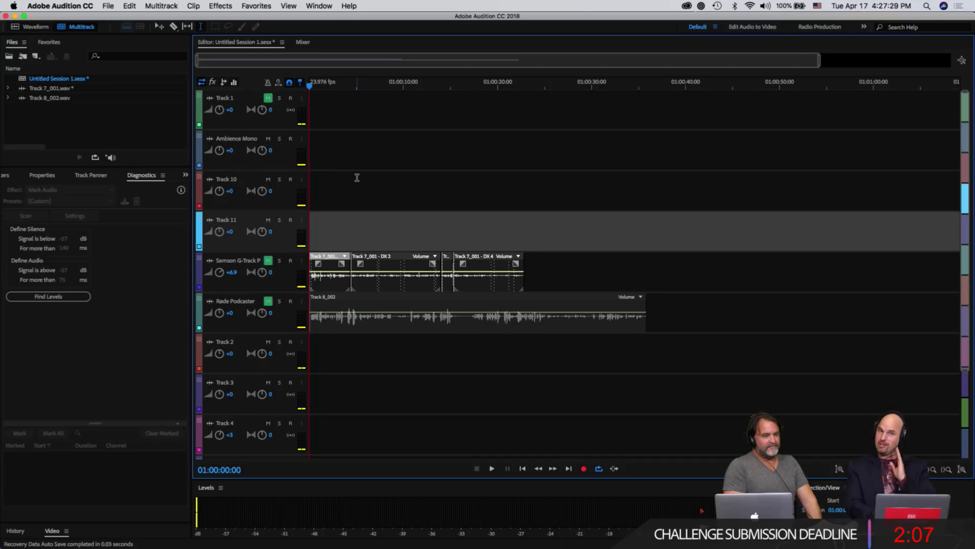
- Rename the two new tracks below Ambience Mono as Ambience L and Ambience R
click(229, 181)
text(Ambienc)
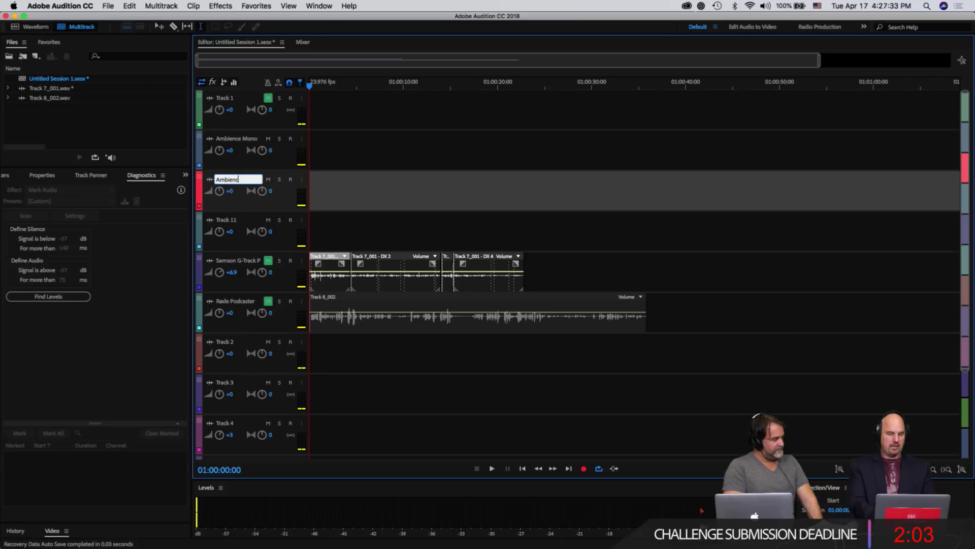
text(e L)
key(Tab)
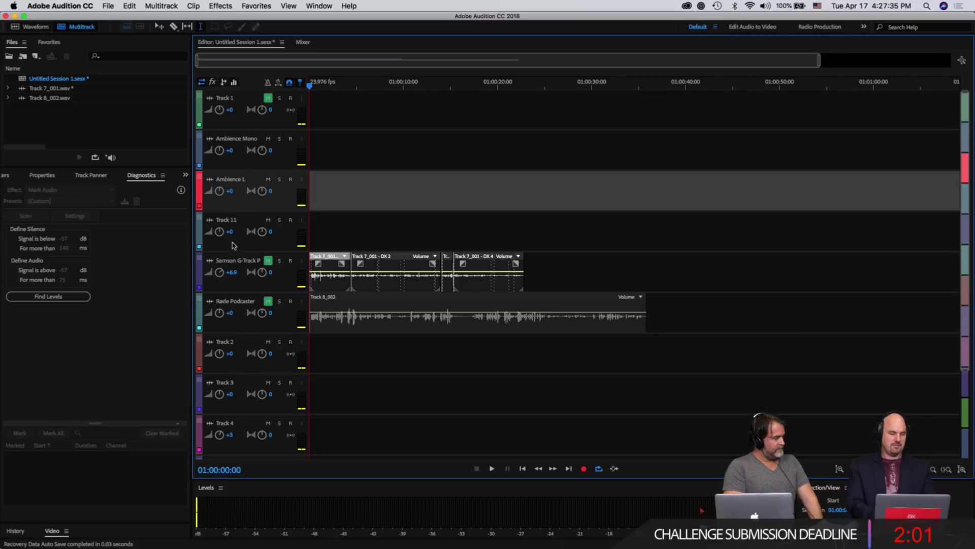
text(Ambience R)
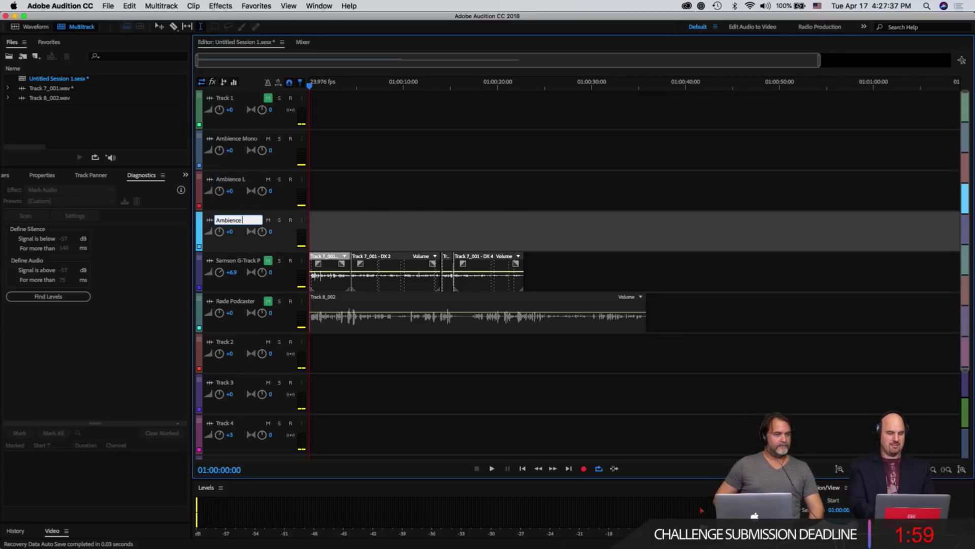
key(Return)
- Arm the Ambience Mono track, briefly monitoring its input, and record about 23 seconds of room ambience starting at 01:00:03:07
click(337, 144)
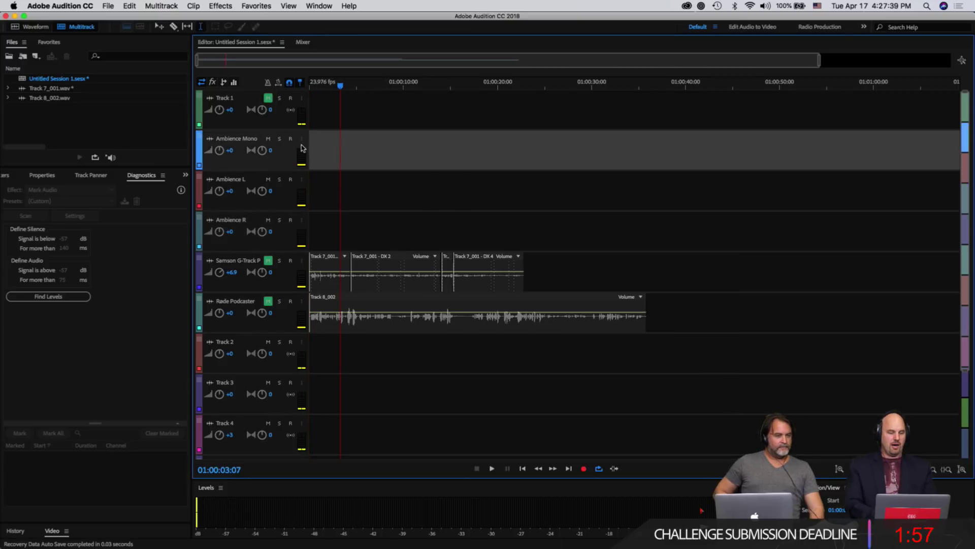
click(290, 138)
click(301, 140)
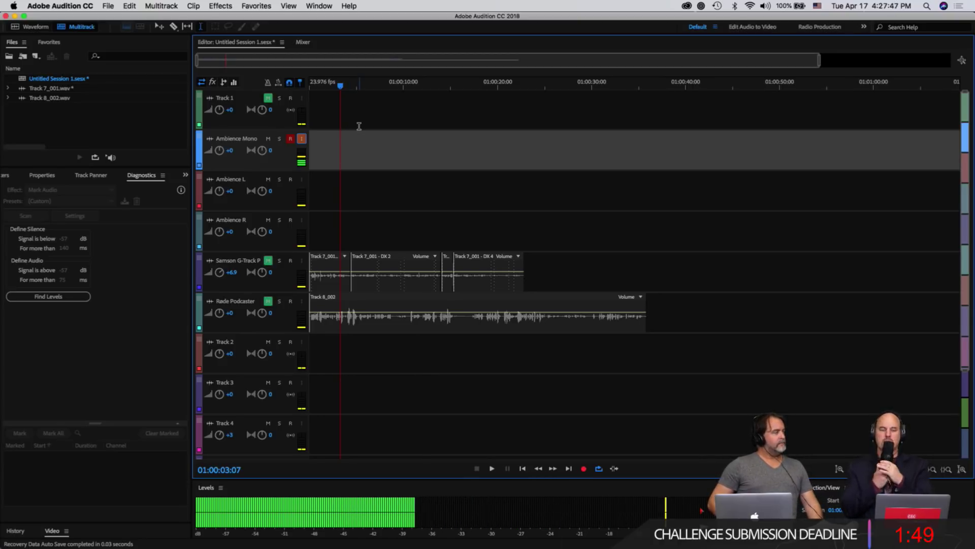
click(302, 139)
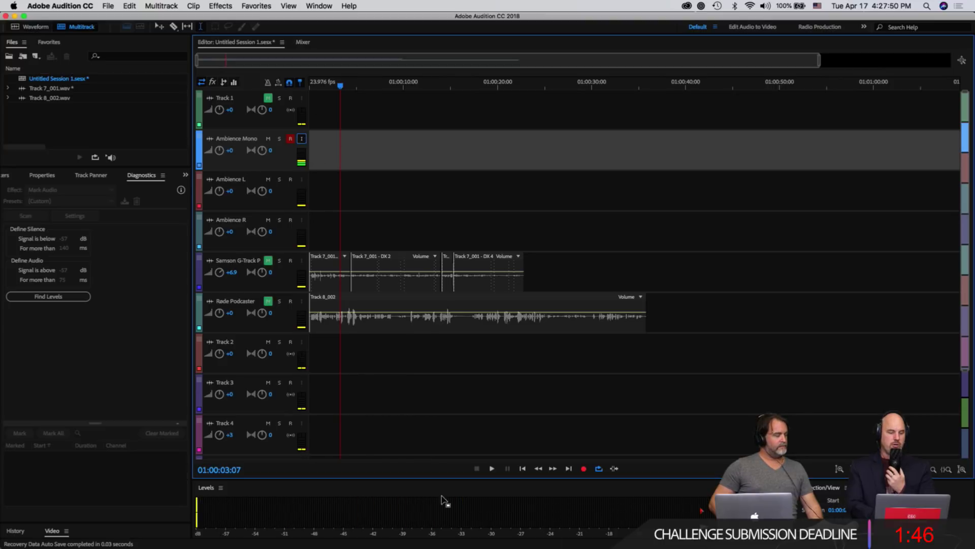
click(584, 468)
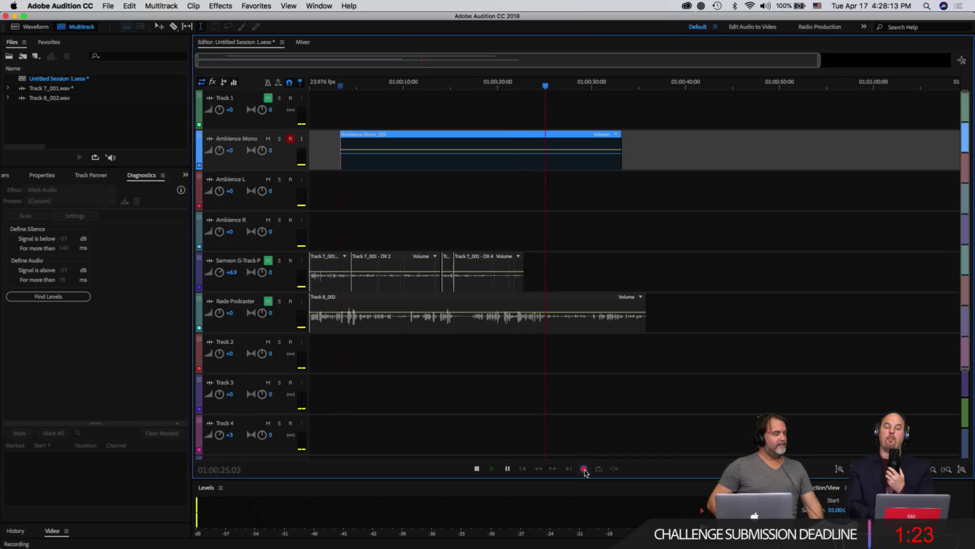
click(584, 469)
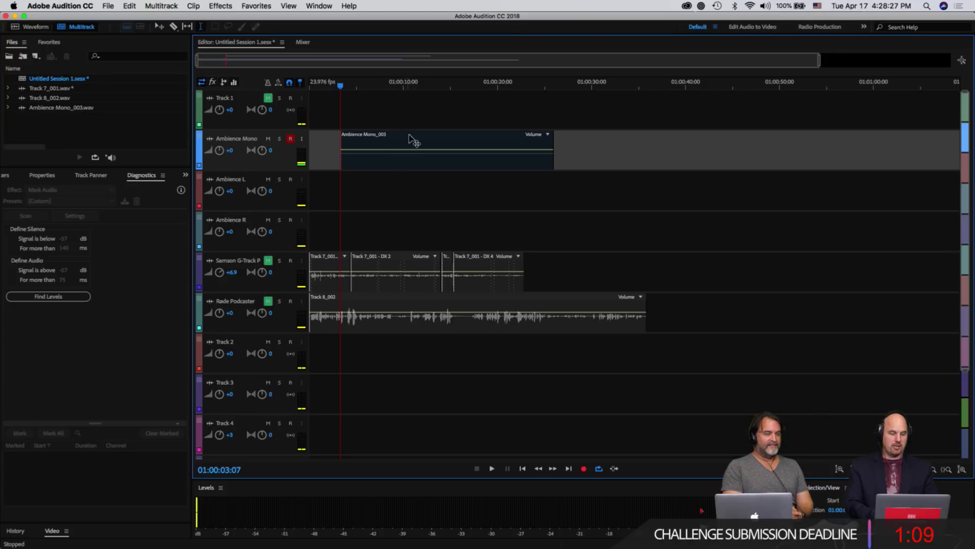
- Open the recorded Ambience Mono_003 clip in the waveform editor and listen to its first seconds
double_click(438, 140)
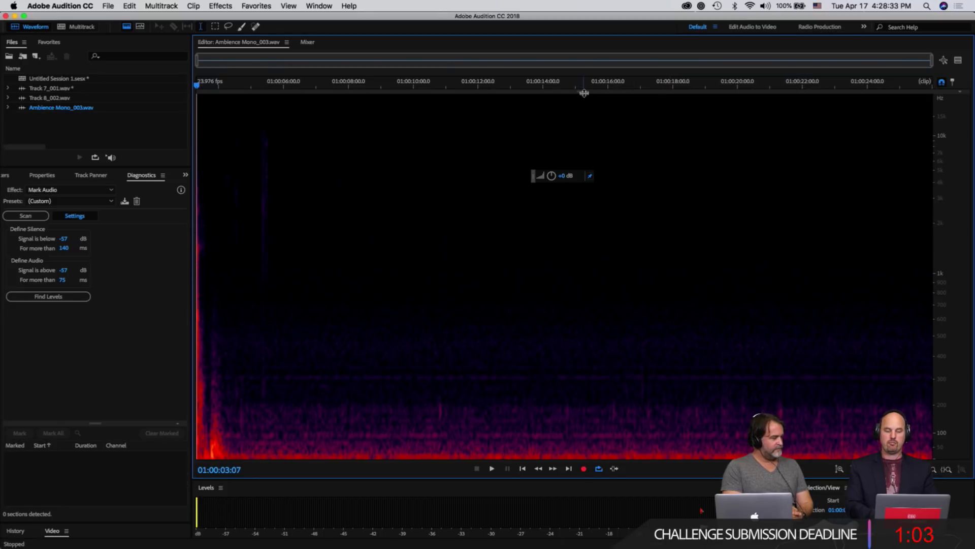
mouse_move(584, 91)
mouse_down()
mouse_move(589, 257)
mouse_move(594, 89)
mouse_up()
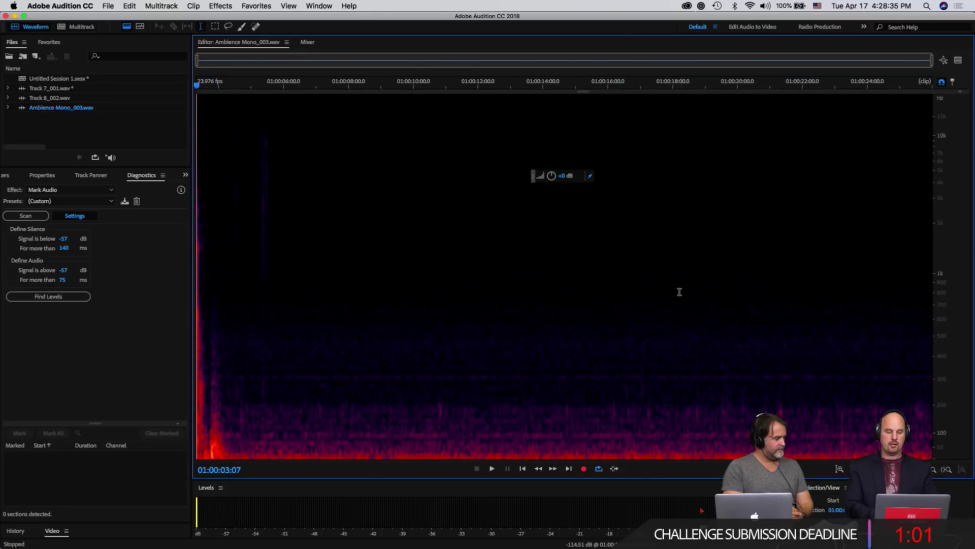
key(space)
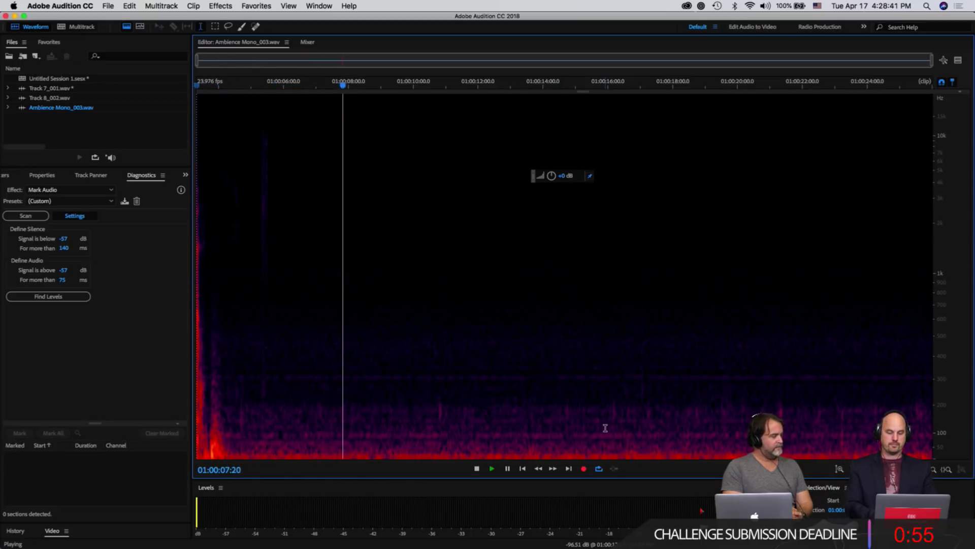
key(space)
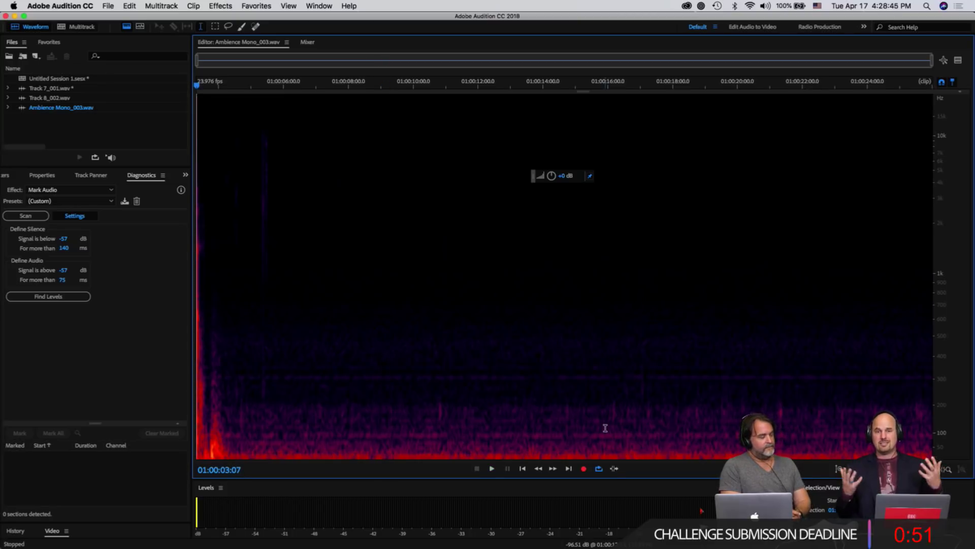
- Normalize the whole Ambience Mono_003 recording to -6 dB
click(224, 7)
mouse_move(307, 123)
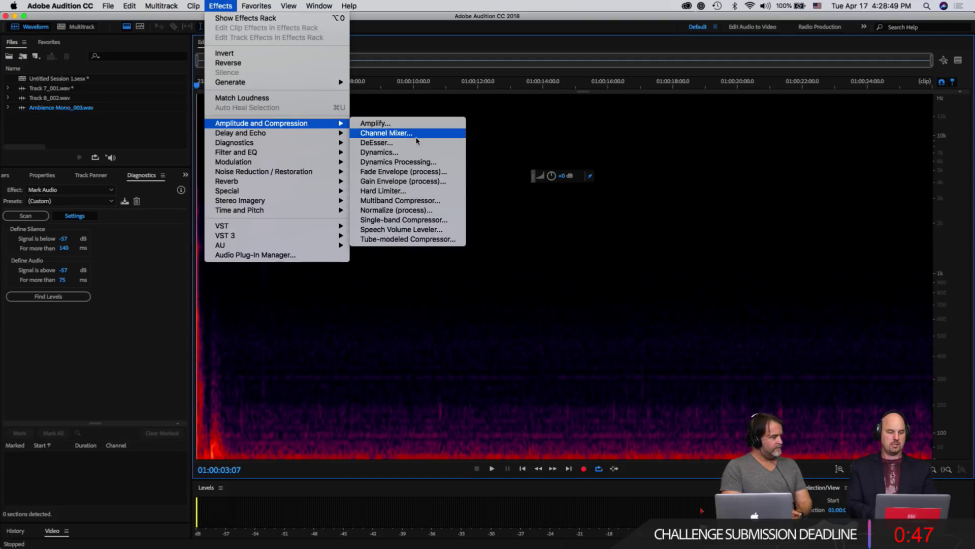
click(437, 212)
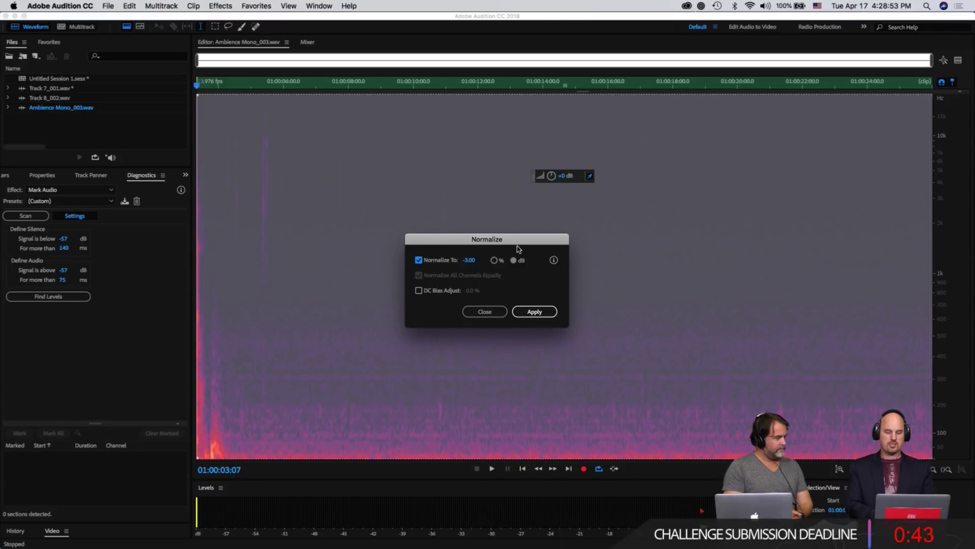
drag(519, 245, 460, 159)
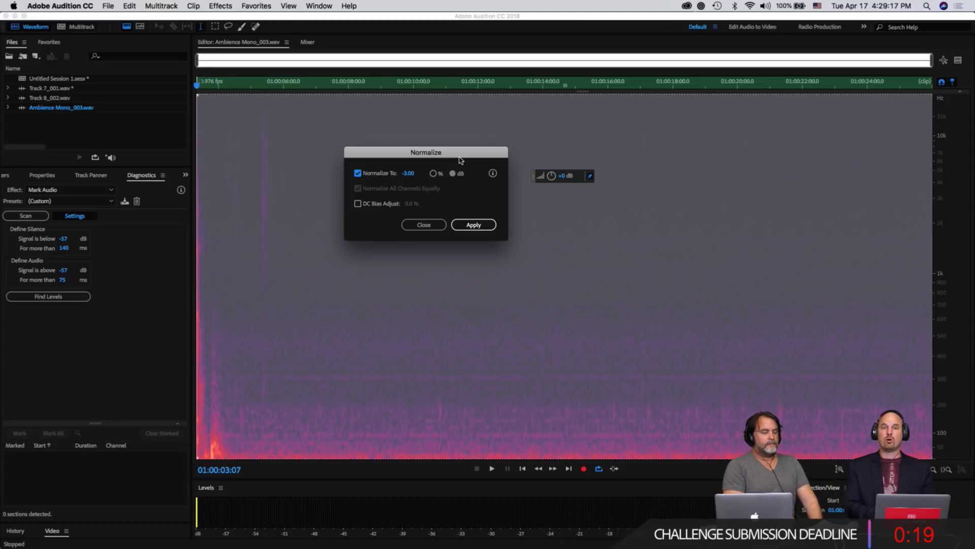
click(424, 178)
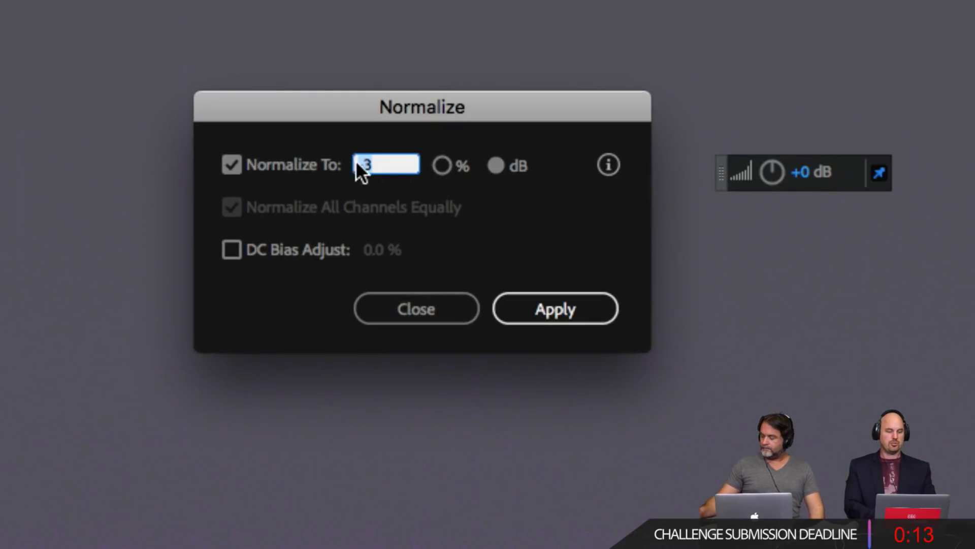
key(BackSpace)
text(-6)
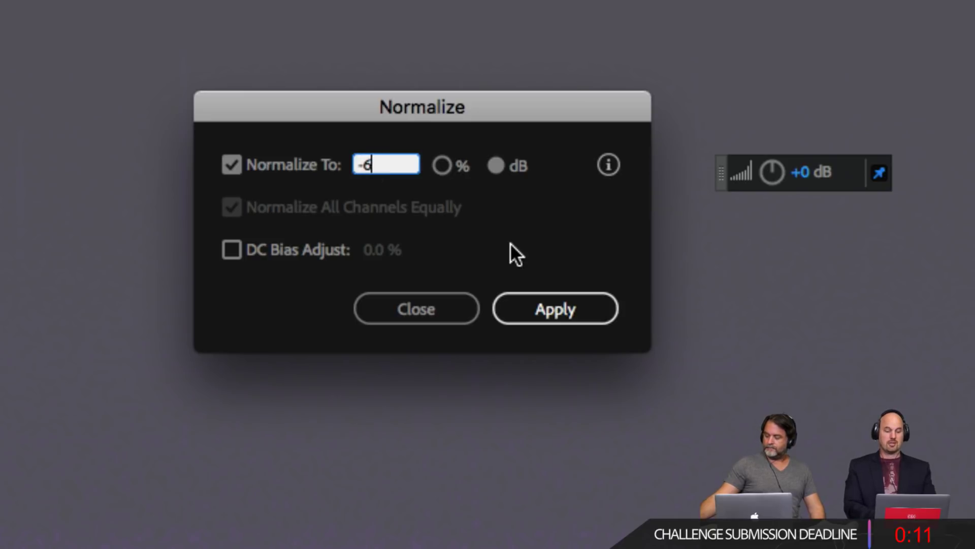
click(542, 300)
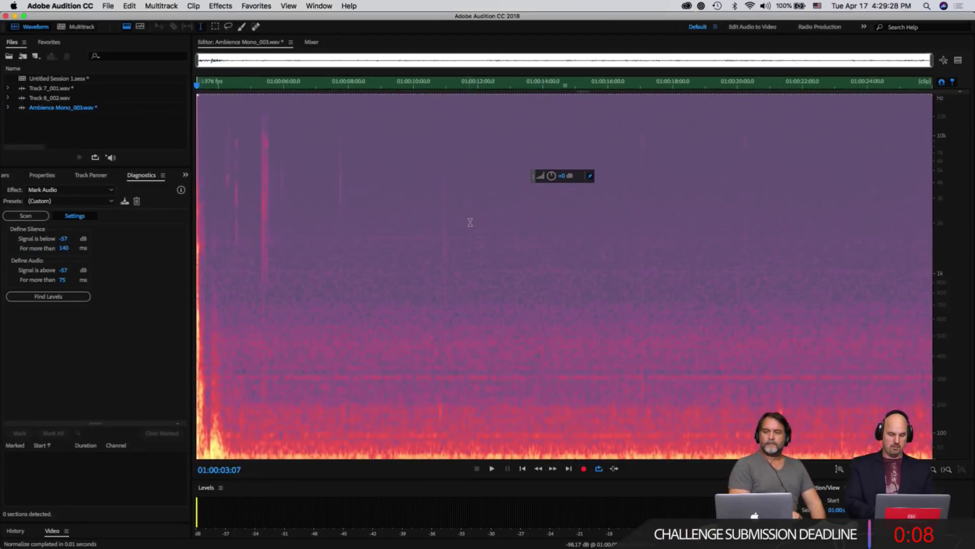
- Listen to the normalized ambience from about 01:00:07:07, and to the noises at the start of the recording
click(465, 234)
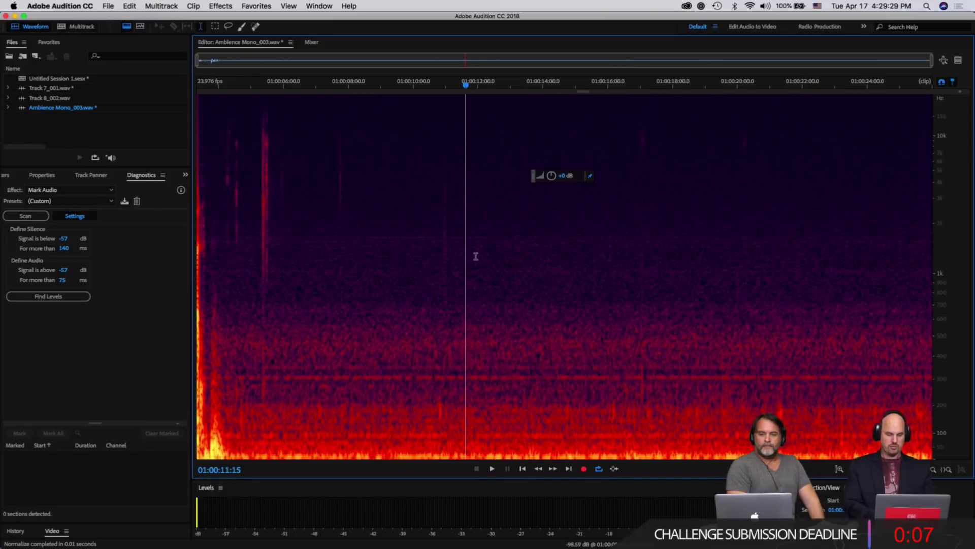
click(326, 240)
key(space)
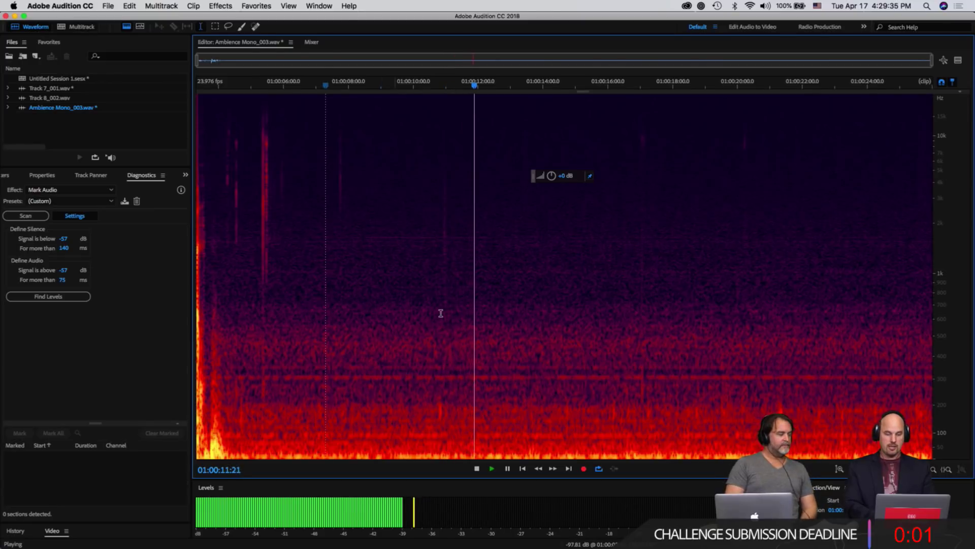
key(space)
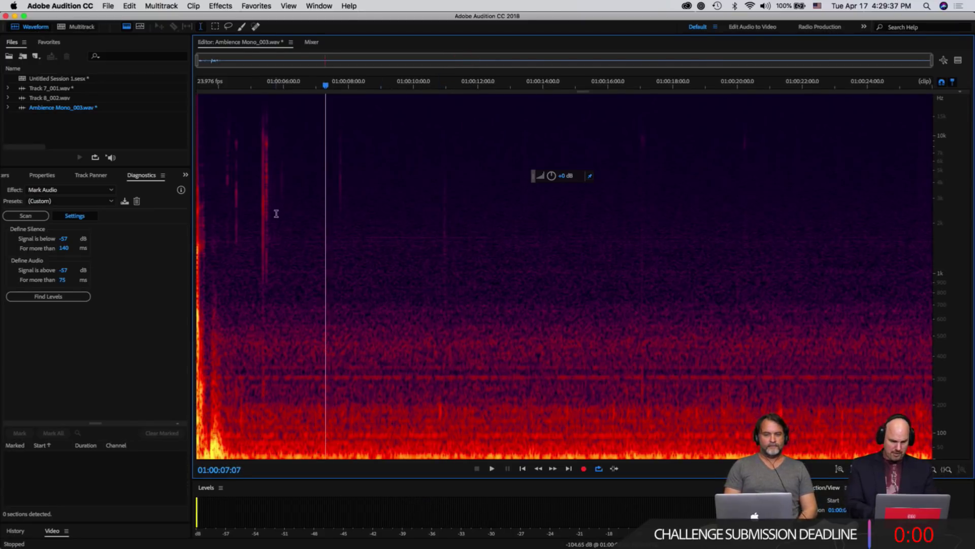
click(197, 222)
key(space)
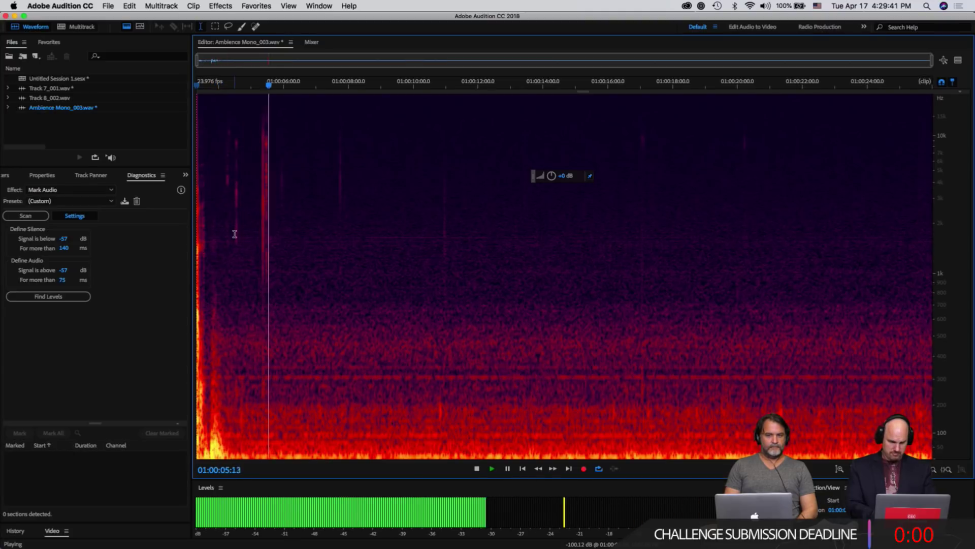
key(space)
- Delete the noisy opening of the ambience recording, about the first 2.5 seconds, and save the file
drag(276, 227, 167, 236)
key(Delete)
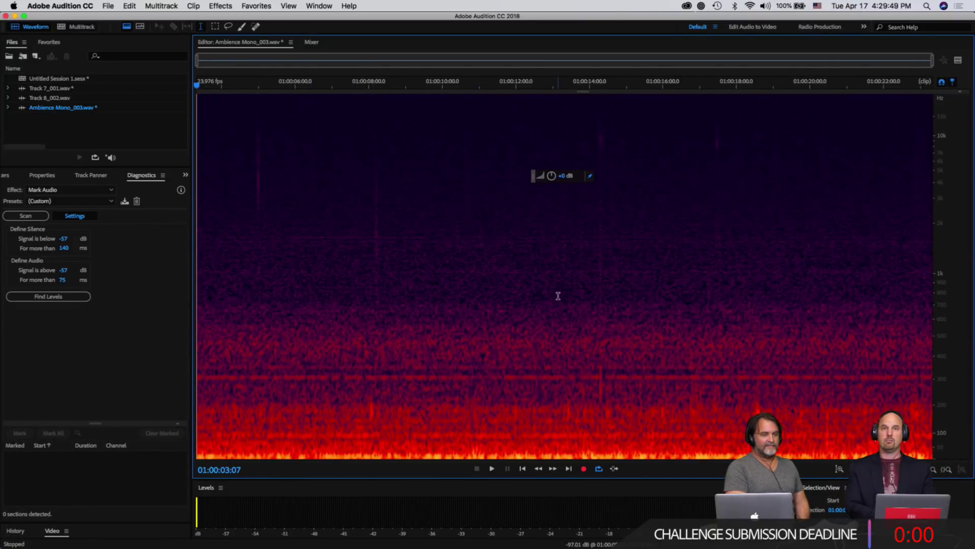
key(cmd+s)
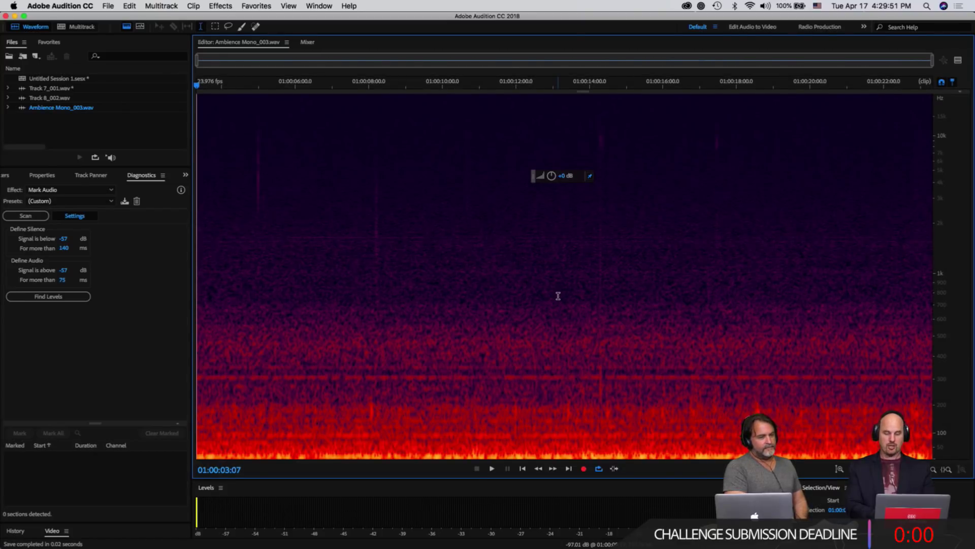
- Select the range around the faint noise from 01:00:07:18 to about 01:00:08:20 and listen to it
click(371, 204)
double_click(366, 205)
click(398, 205)
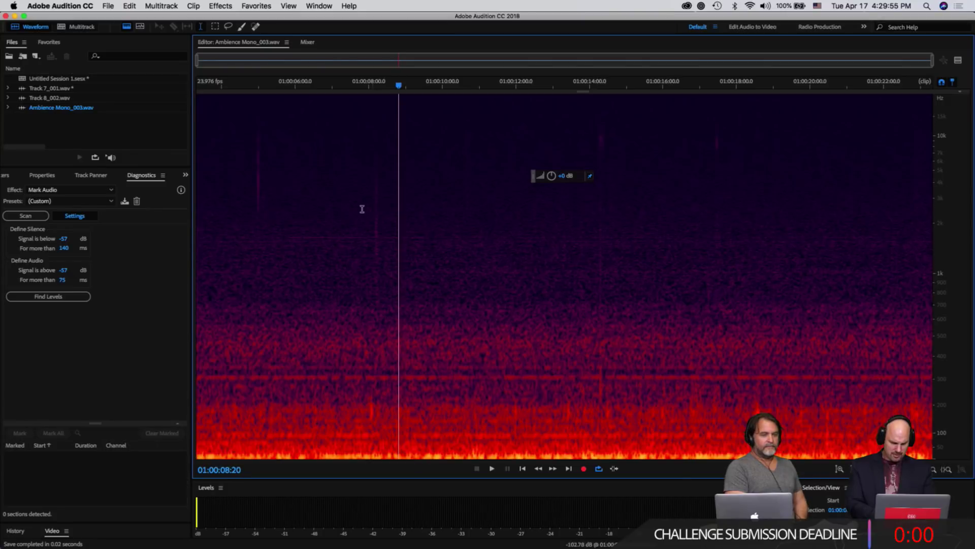
drag(361, 209, 399, 211)
key(space)
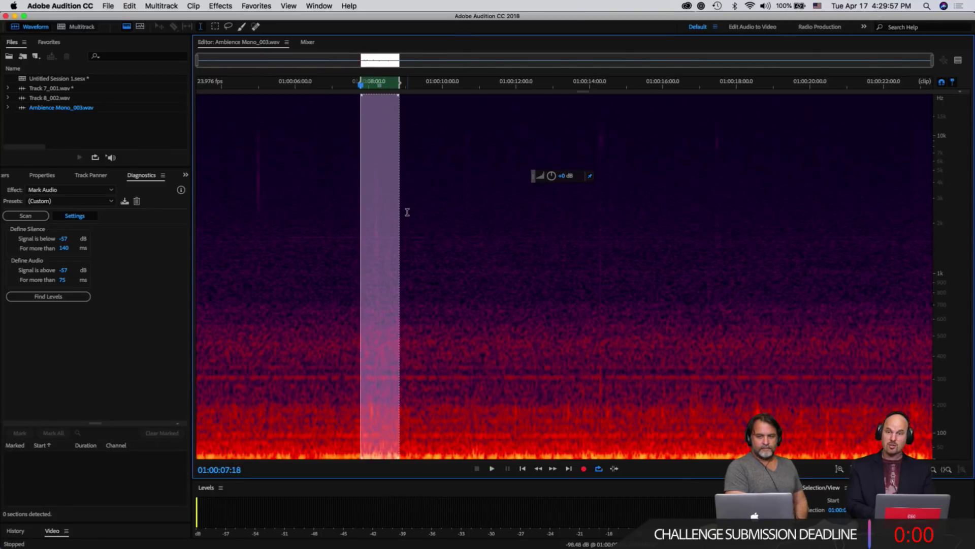
key(space)
key(space)
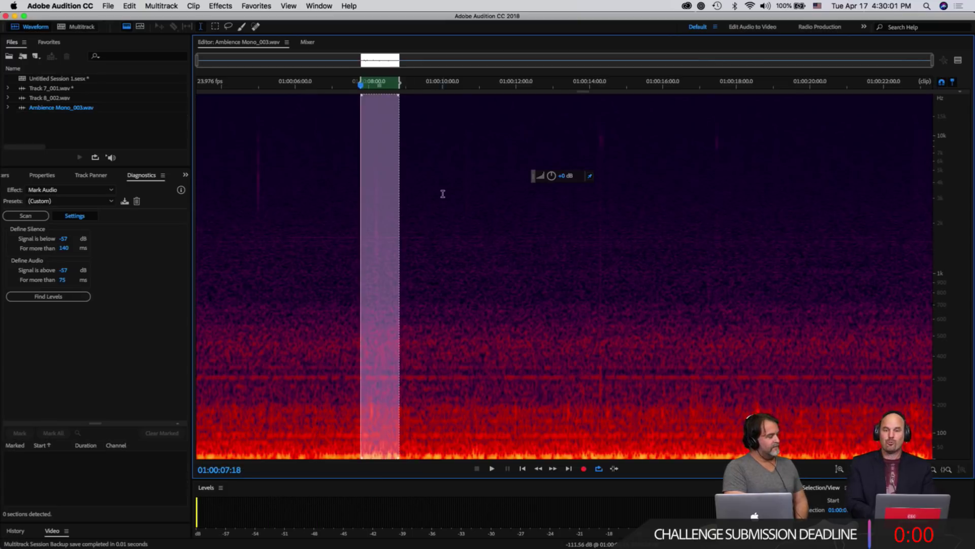
- Select and listen to the faint noises around 01:00:04:14, 01:00:14:01 and 01:00:17:05 in the ambience recording
drag(243, 167, 290, 175)
key(space)
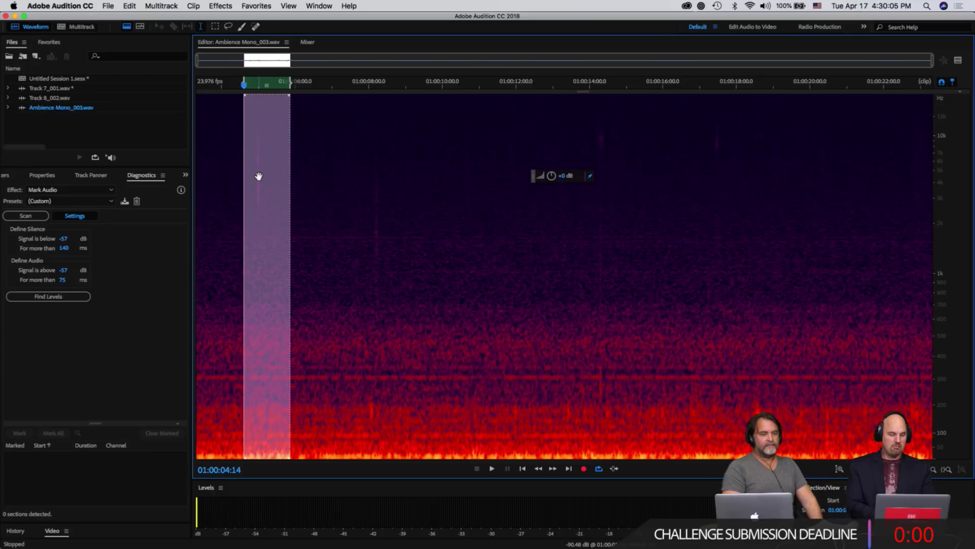
drag(589, 198, 622, 200)
key(space)
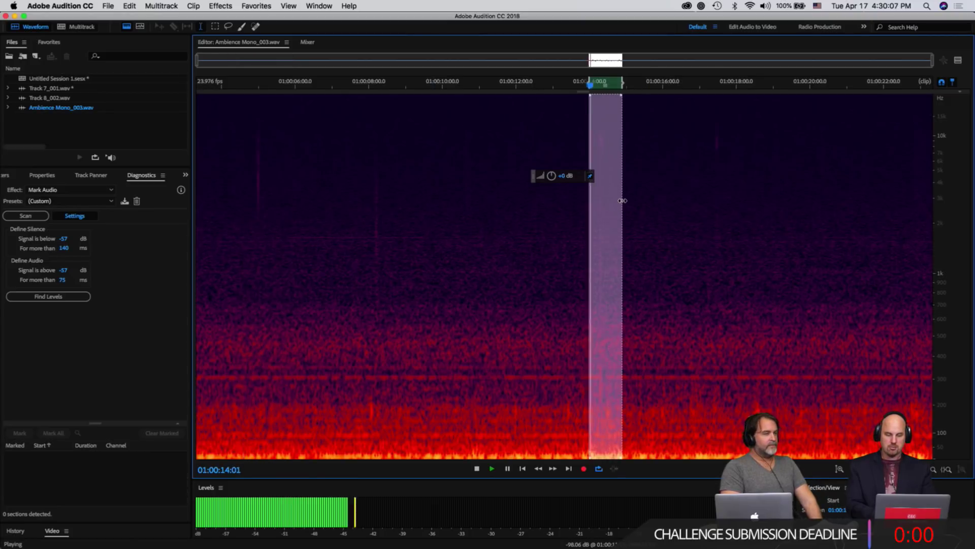
drag(707, 188, 743, 189)
key(space)
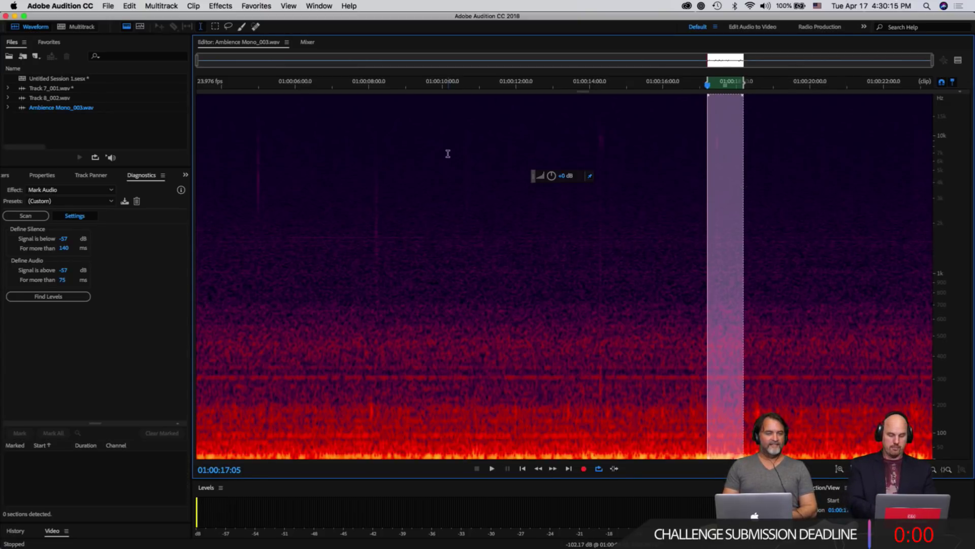
- Return to the multitrack session and split the Ambience Mono_003 clip at 01:00:14:03
key(0)
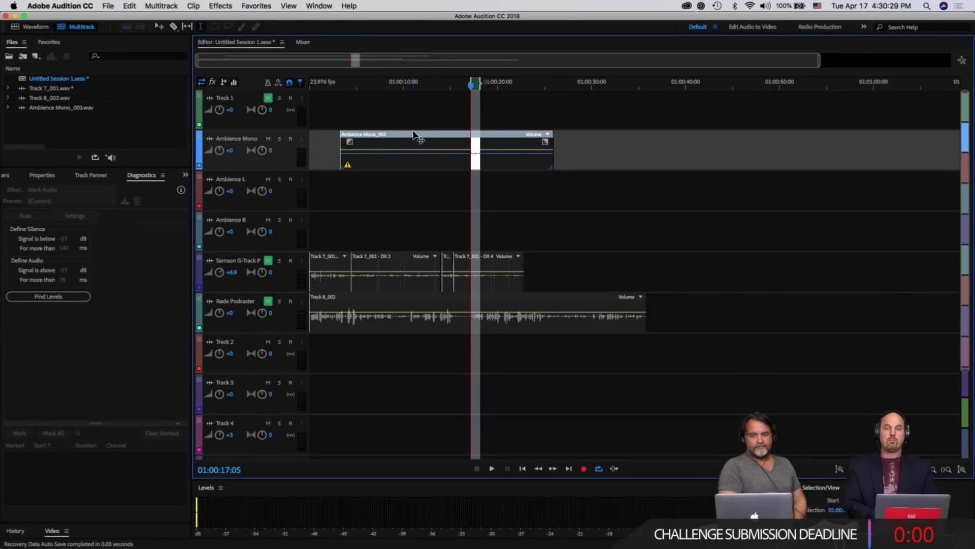
key(v)
click(331, 141)
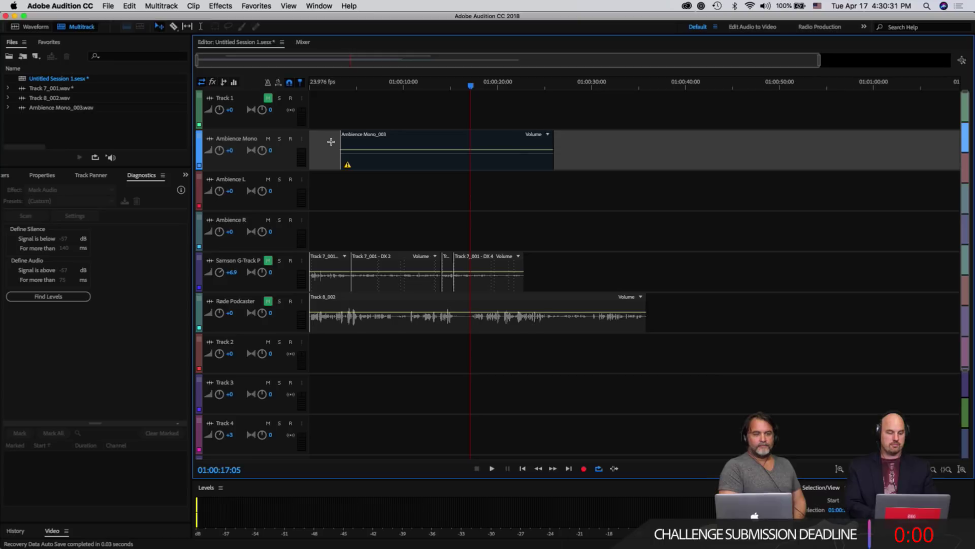
key(t)
click(330, 142)
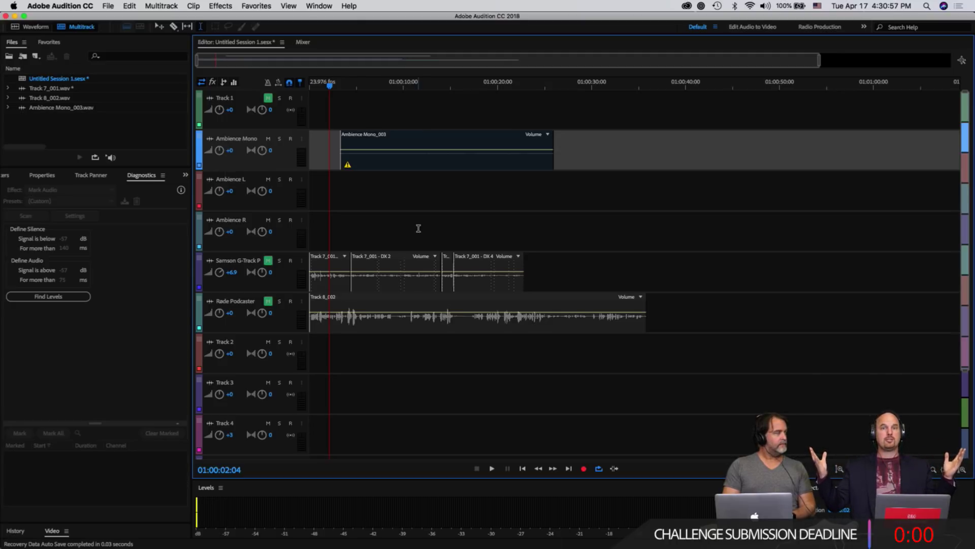
click(443, 142)
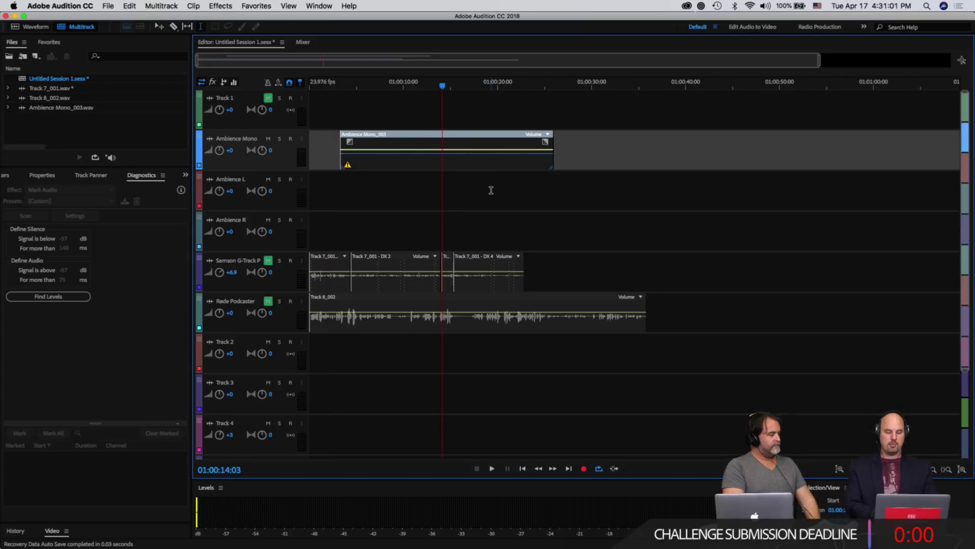
key(super+k)
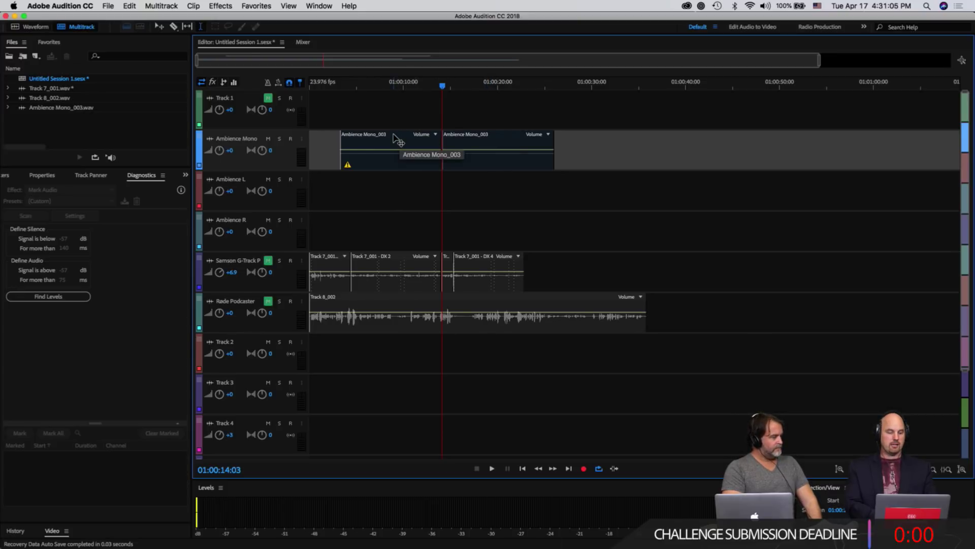
- Move the first half of the split ambience clip to Ambience L and the second half to Ambience R, aligned beneath it
click(394, 156)
drag(393, 156, 392, 185)
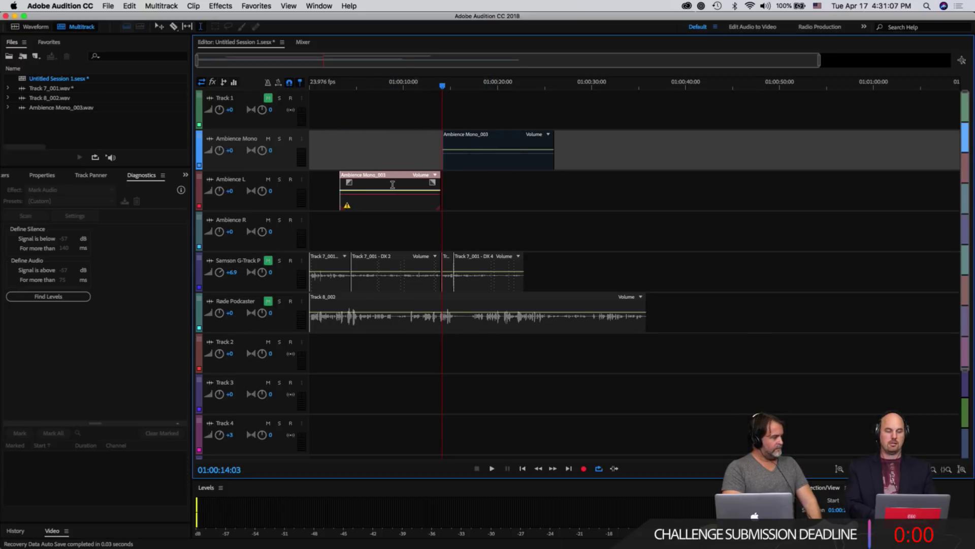
drag(480, 140, 438, 240)
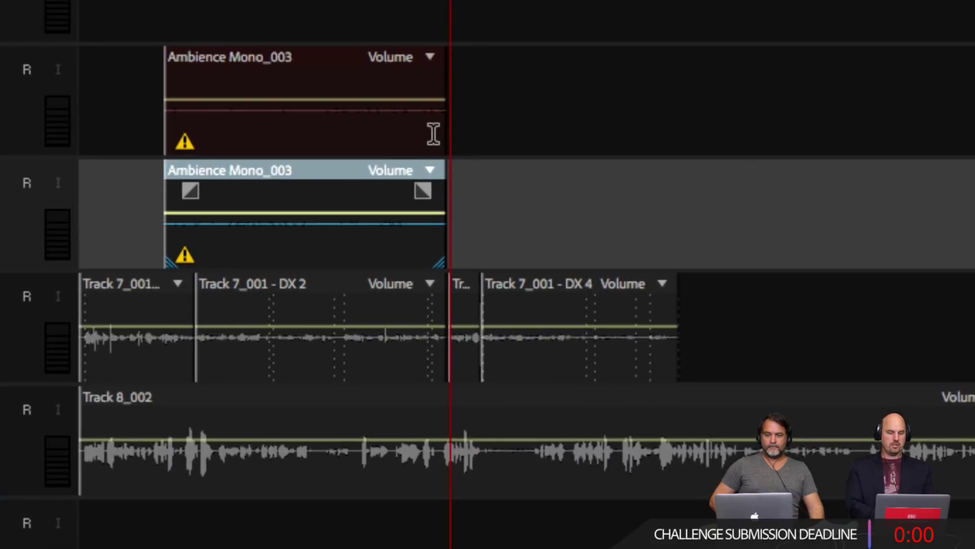
click(440, 140)
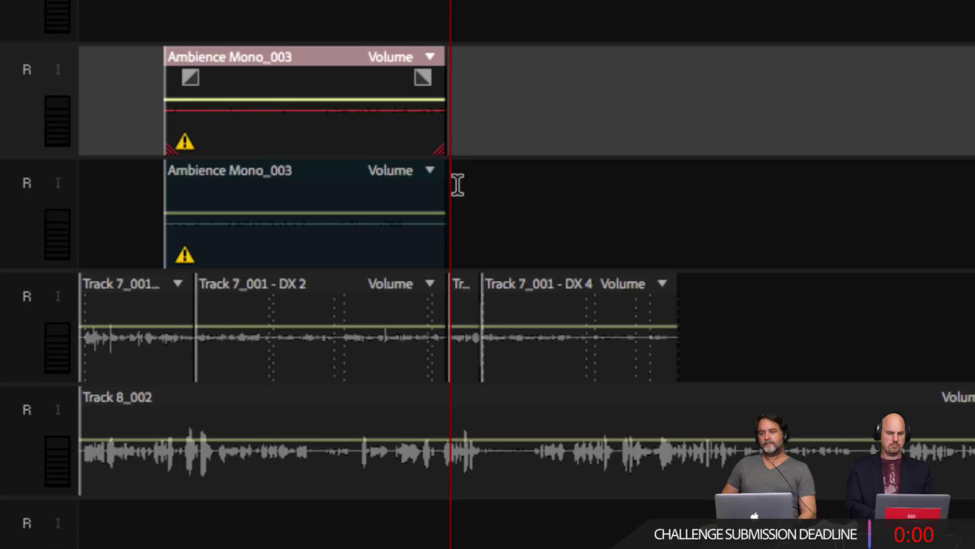
click(441, 234)
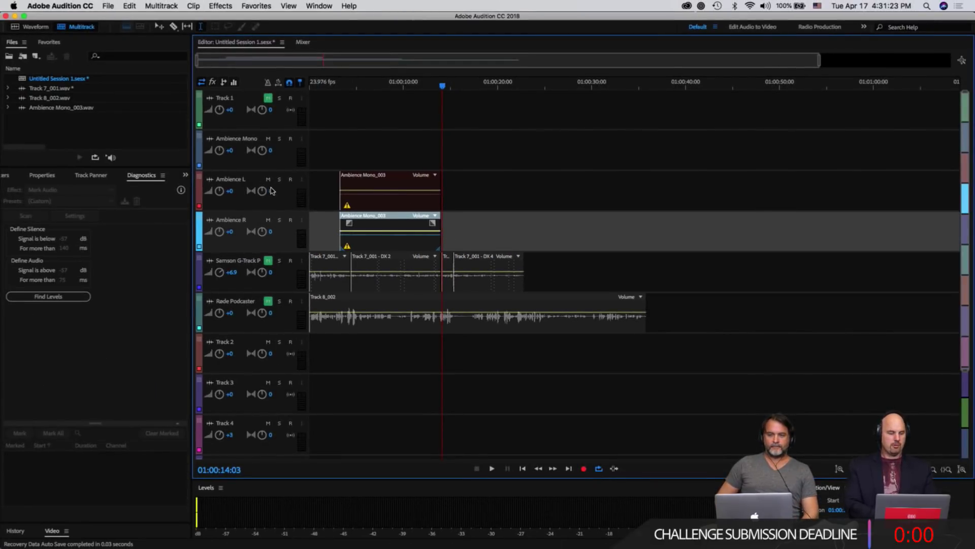
- Pan the Ambience L track to L100 and the Ambience R track to R100
drag(211, 177, 46, 283)
drag(134, 274, 96, 339)
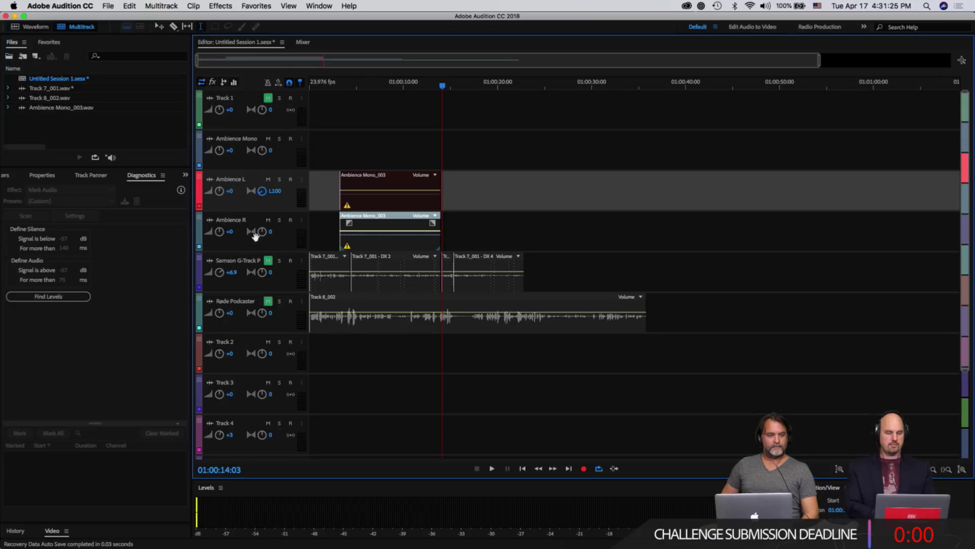
drag(262, 232, 381, 172)
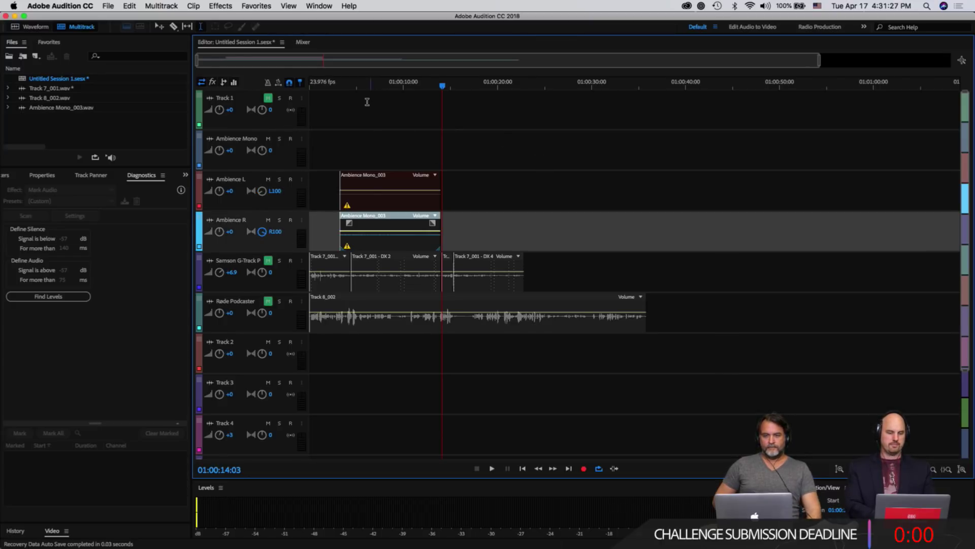
- Listen to the panned stereo ambience from 01:00:04:02
click(348, 86)
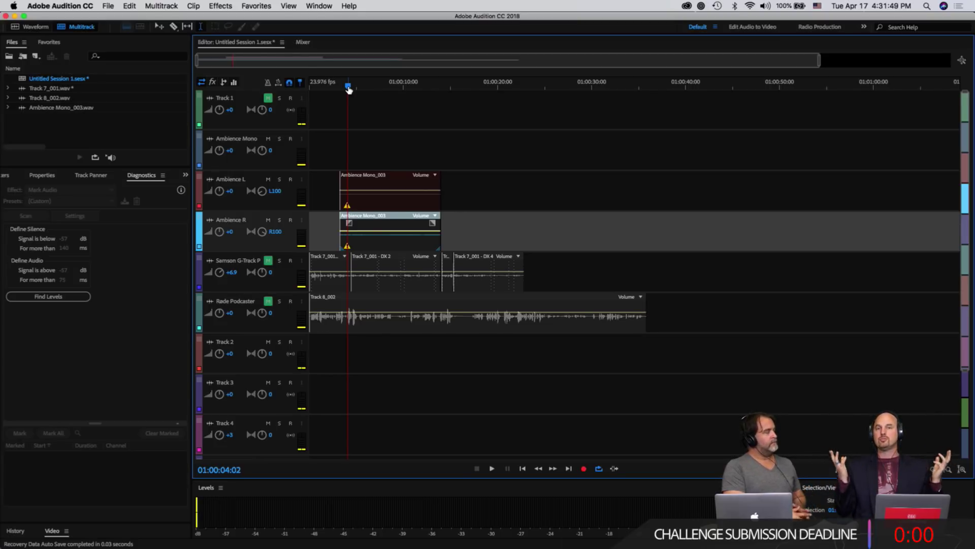
key(space)
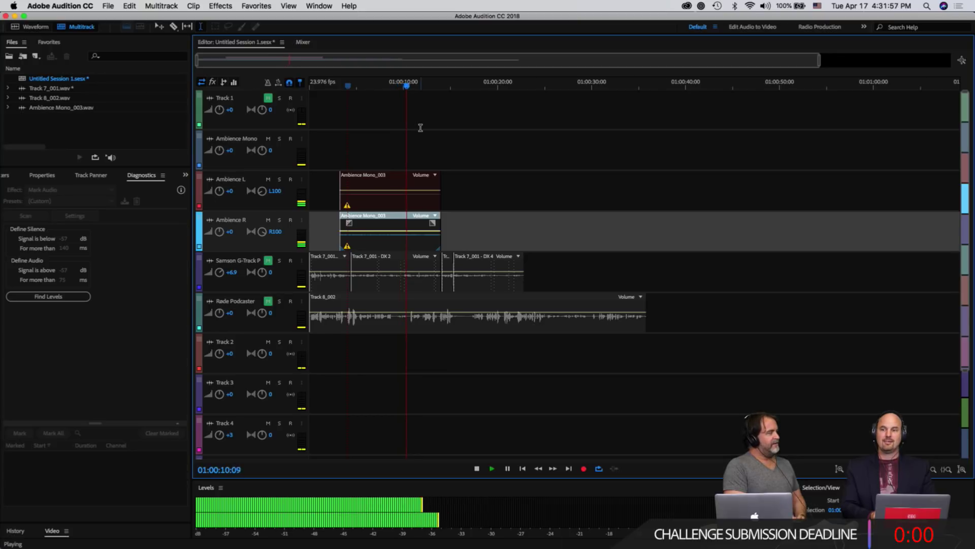
key(space)
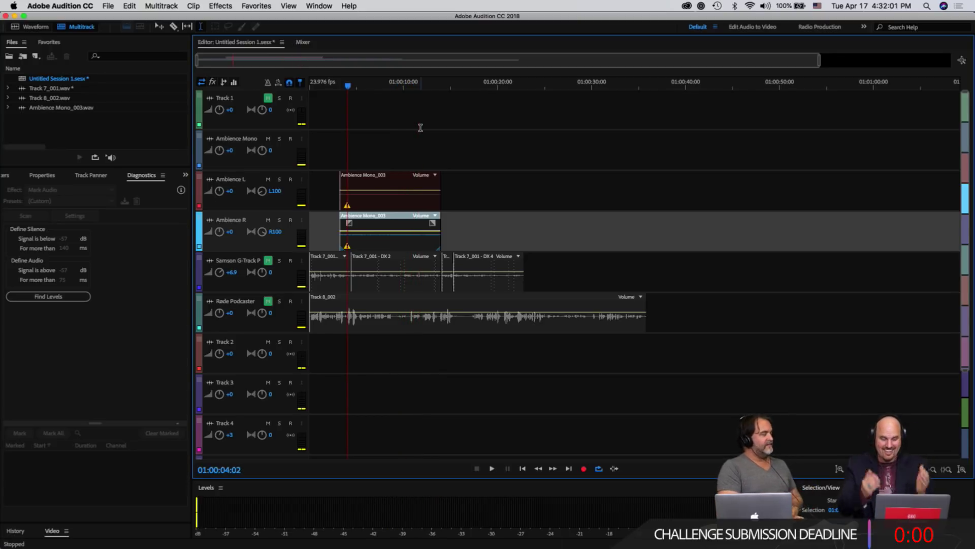
key(space)
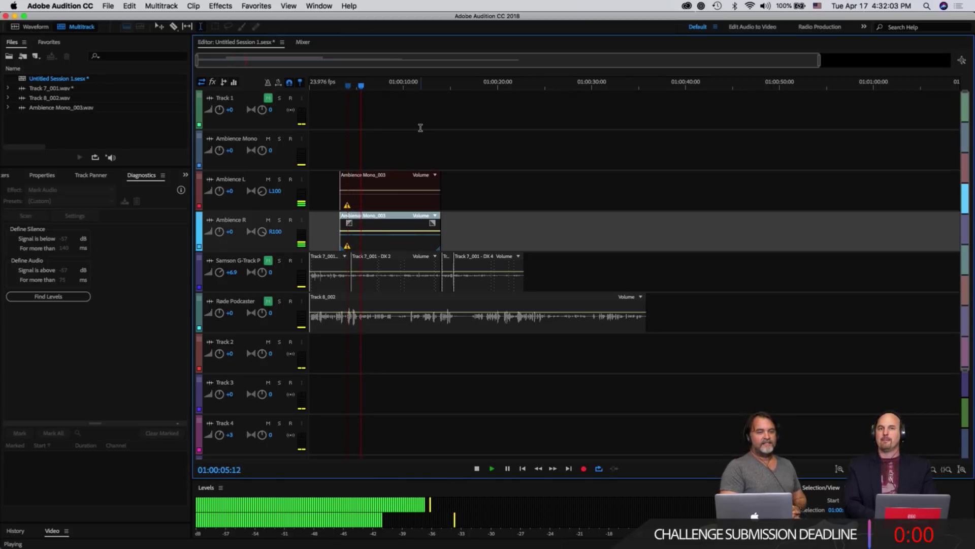
key(space)
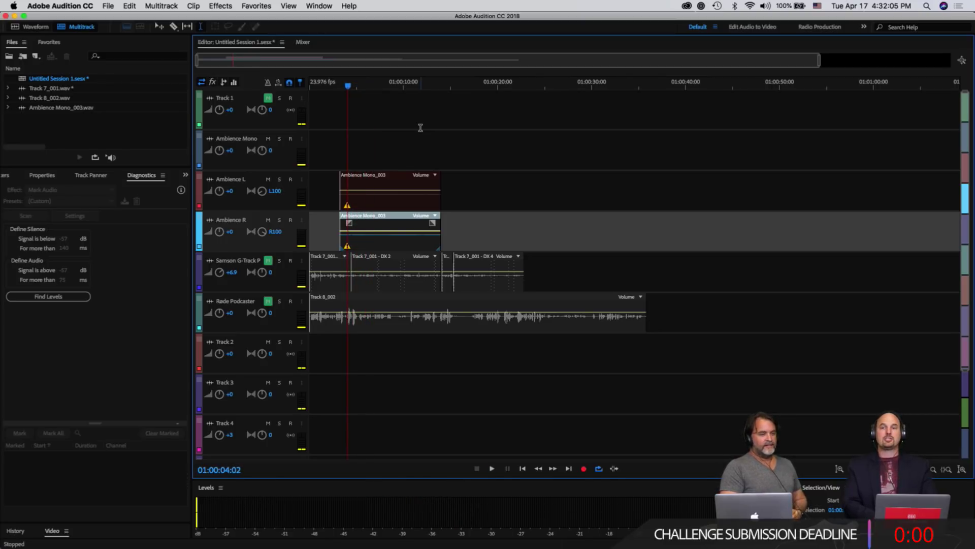
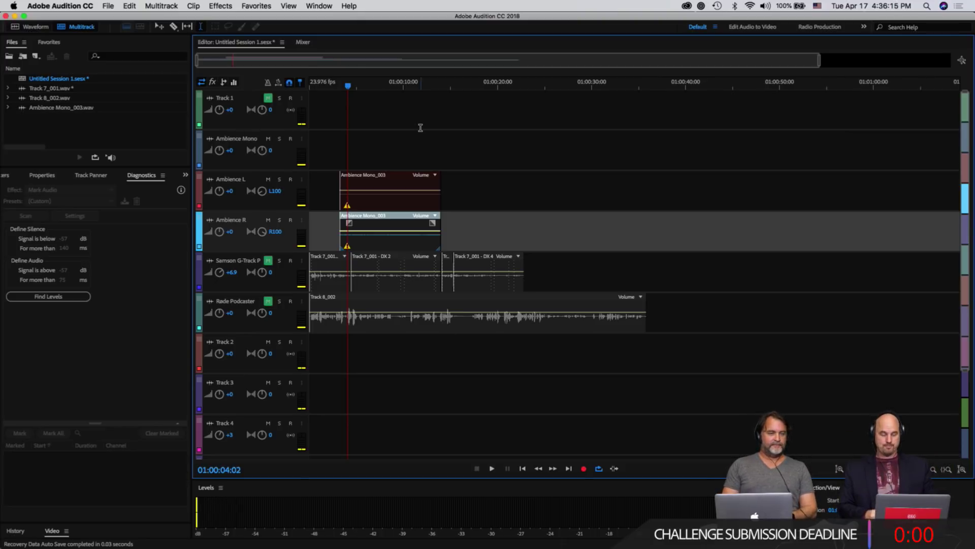
- Show the effects section in the track headers and increase the track heights until the Master track's effect slots can be reached
scroll(540, 200, down, 3)
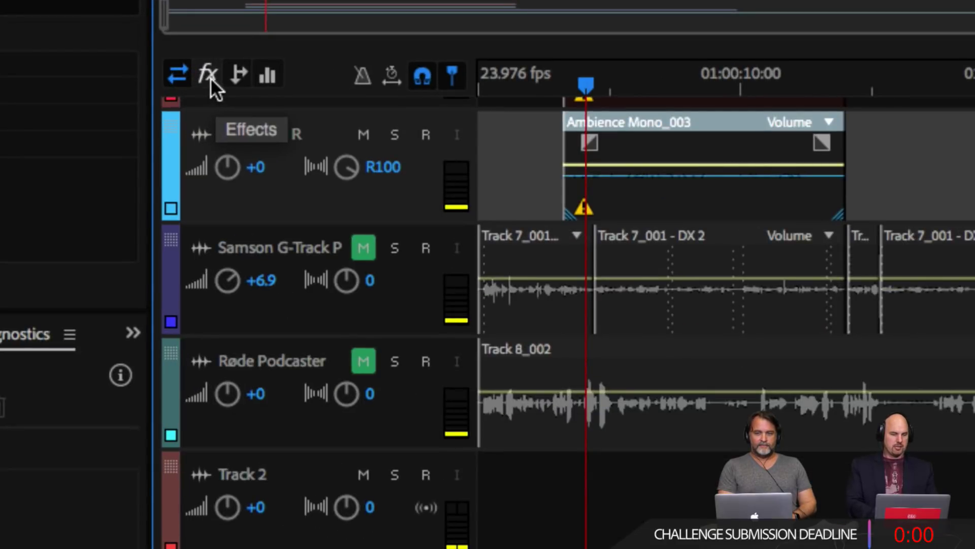
click(211, 78)
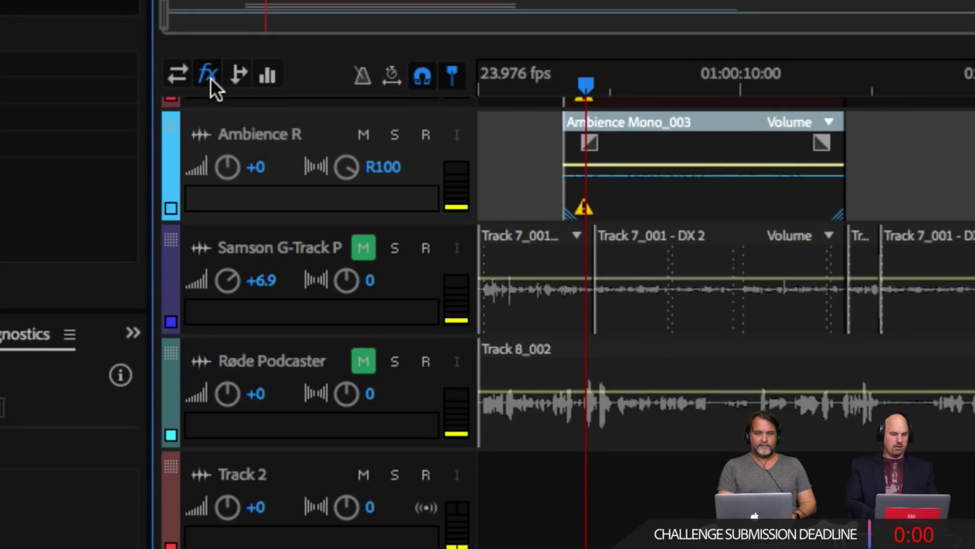
scroll(330, 258, down, 5)
scroll(329, 258, up, 8)
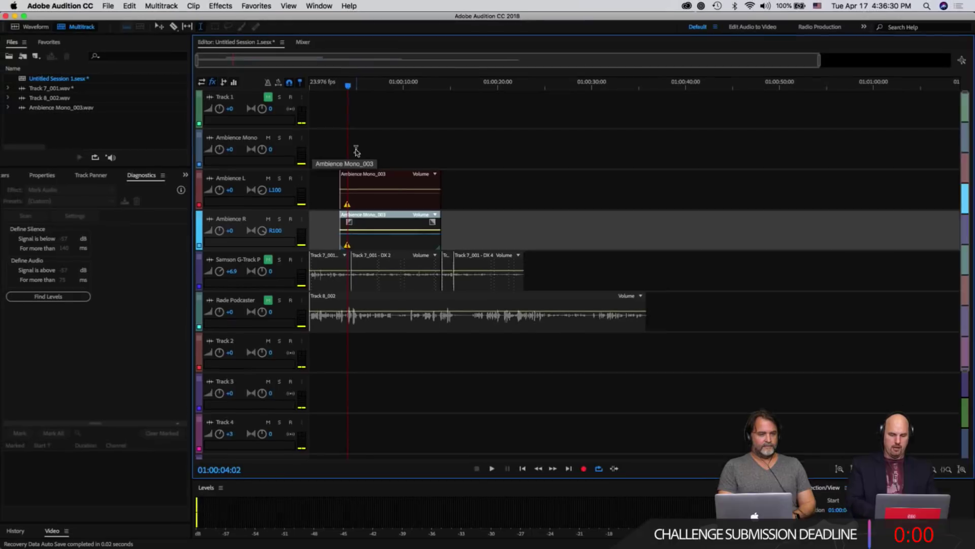
scroll(356, 151, down, 3)
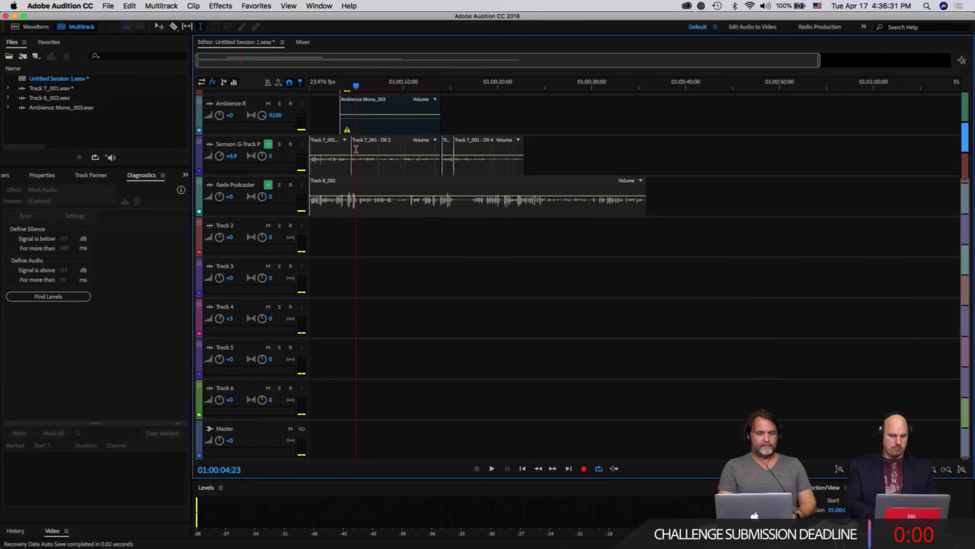
click(262, 435)
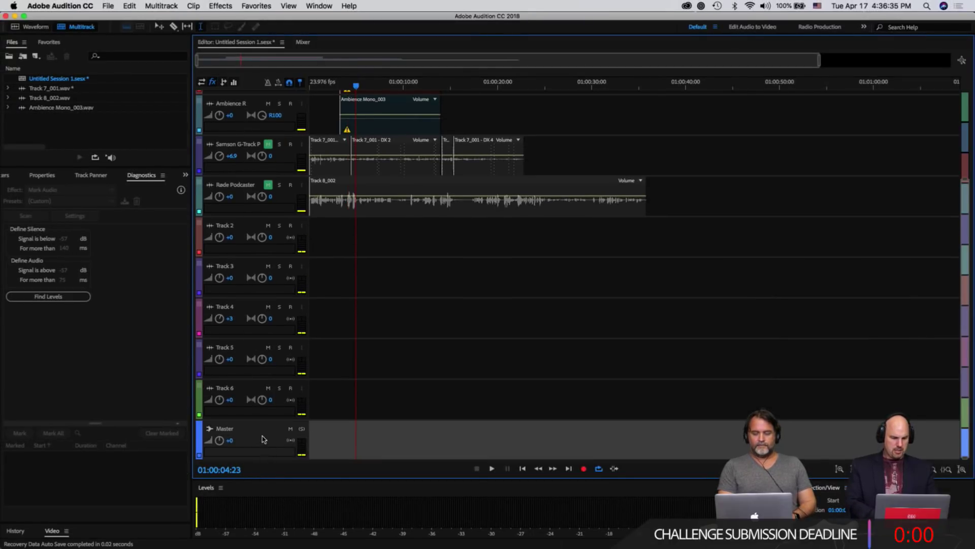
scroll(263, 448, up, 5)
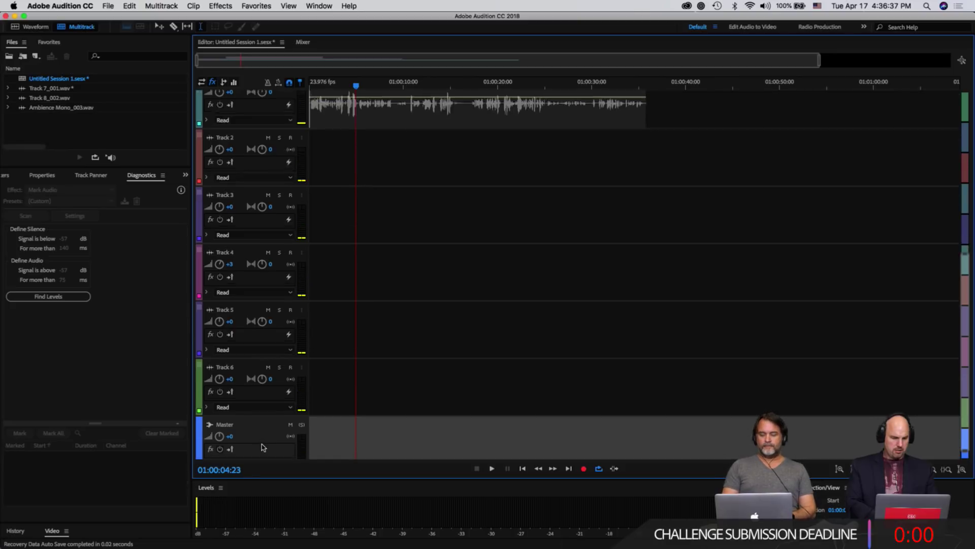
scroll(404, 394, down, 2)
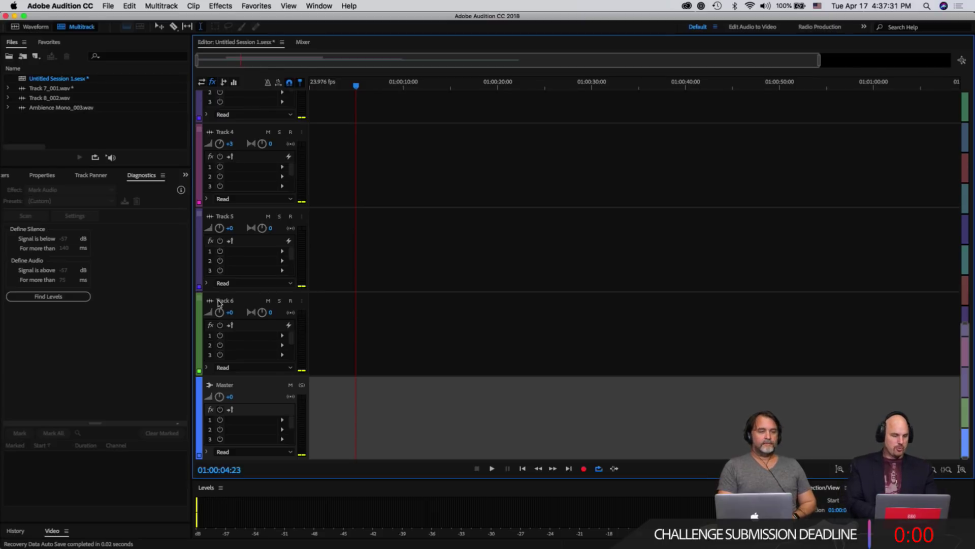
click(283, 421)
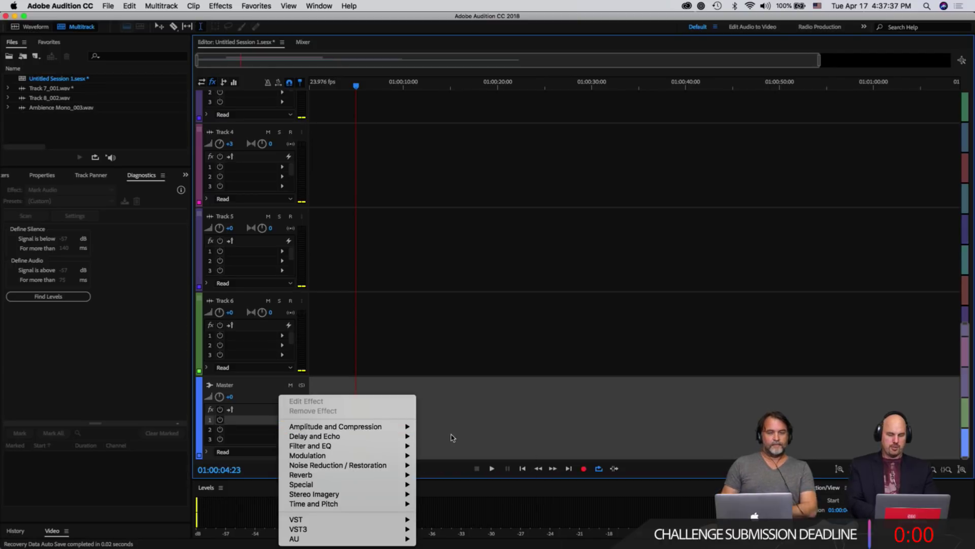
mouse_move(396, 426)
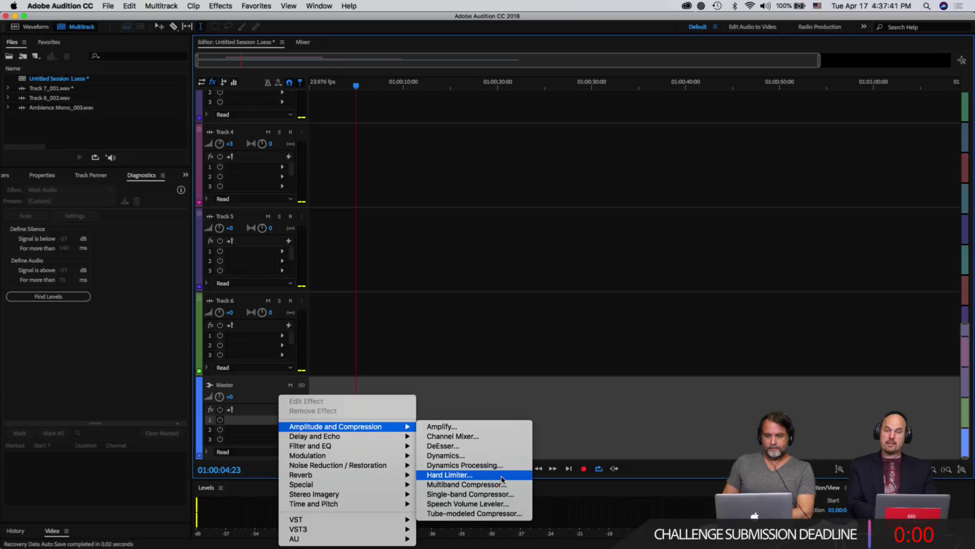
click(442, 346)
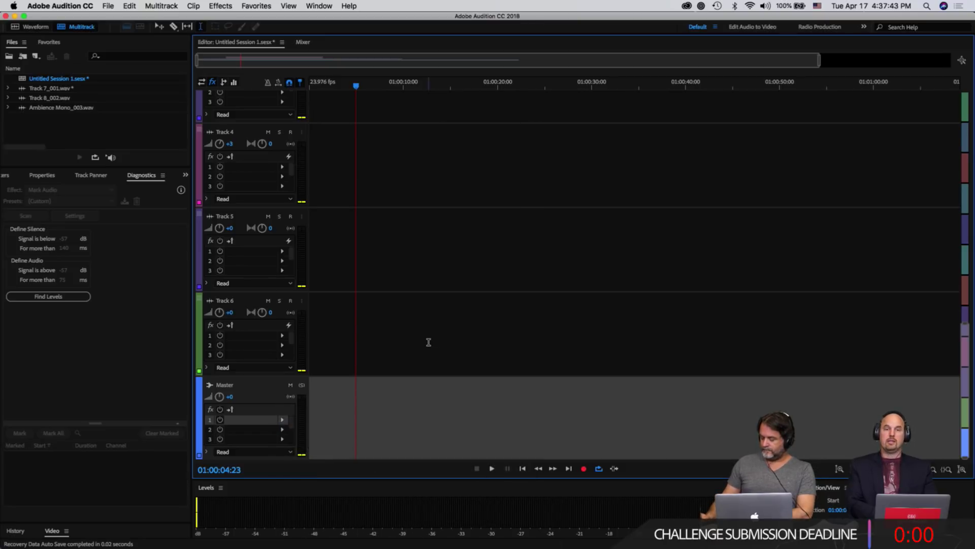
- Open the Effects Rack for the Master track and add a Hard Limiter to its first slot
click(318, 6)
click(318, 6)
click(318, 6)
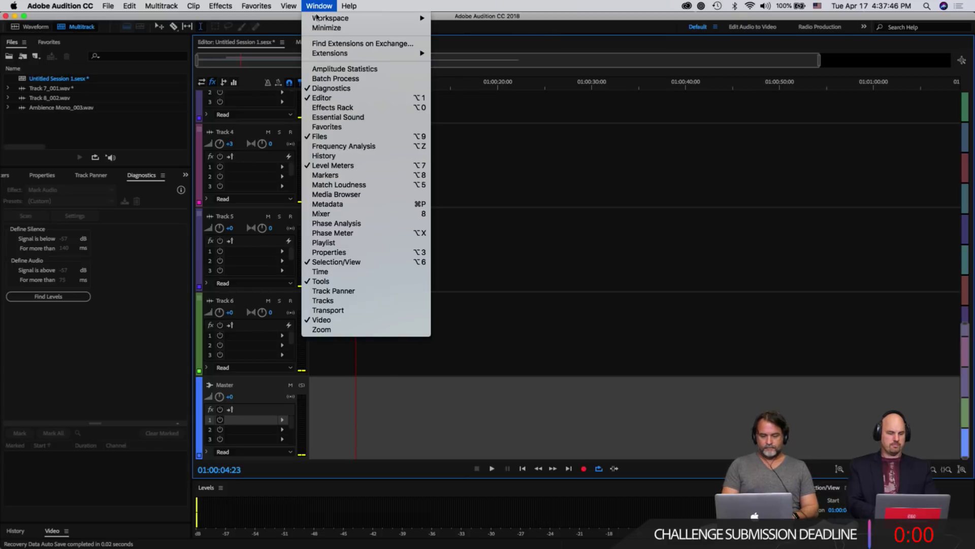
click(337, 108)
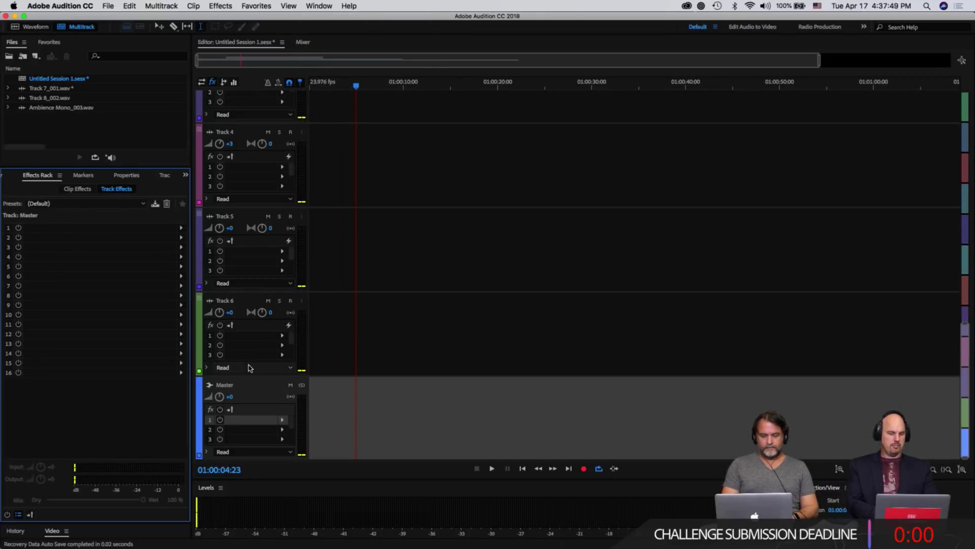
click(254, 386)
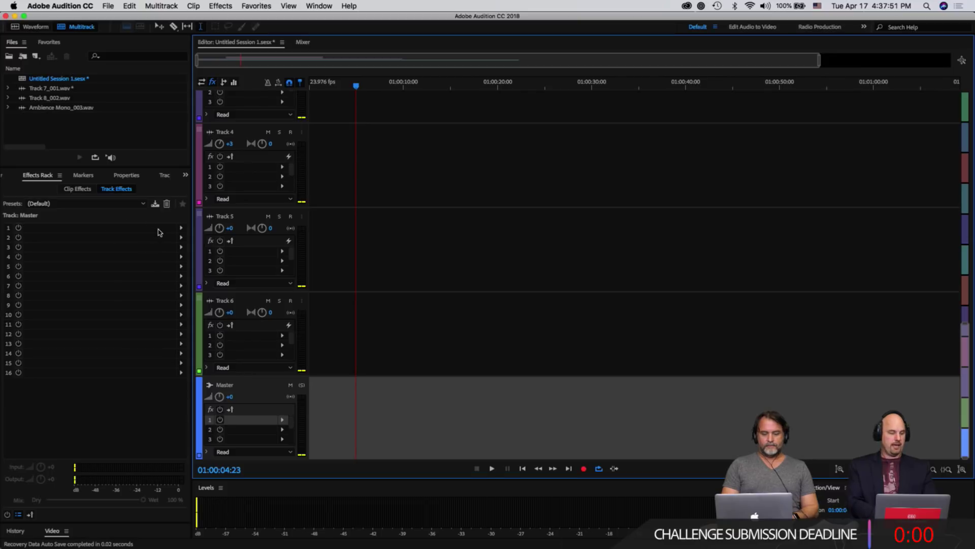
click(181, 227)
mouse_move(249, 267)
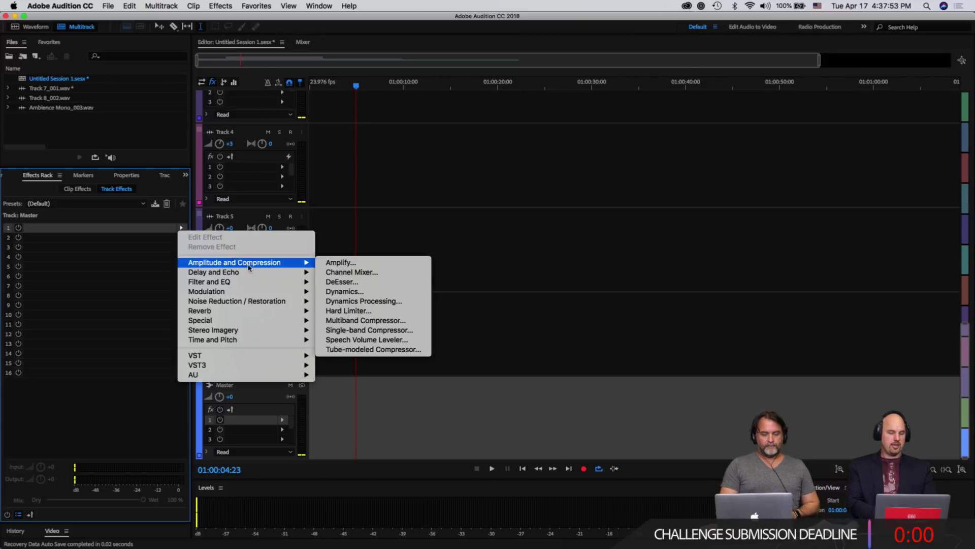
click(392, 310)
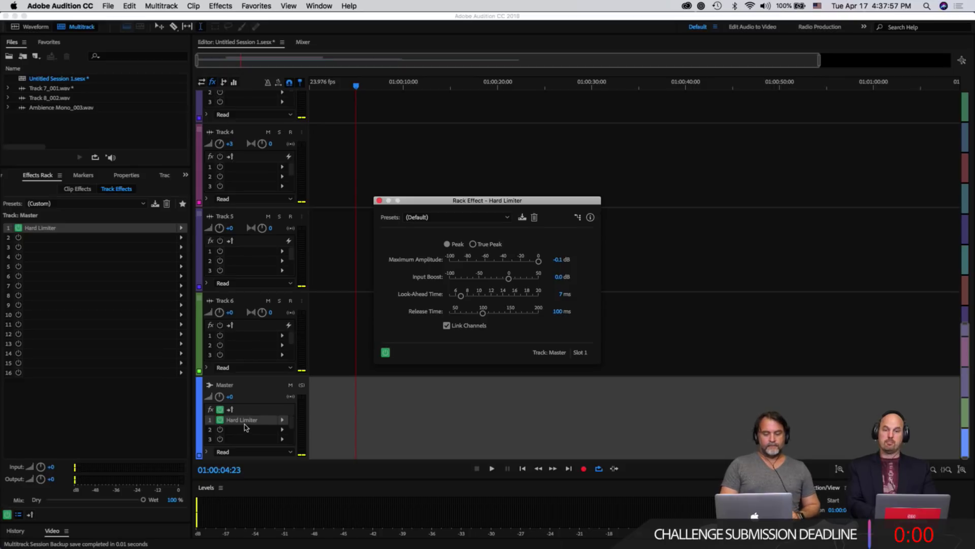
- Set the Hard Limiter's Maximum Amplitude to -0.2 dB
drag(479, 201, 486, 143)
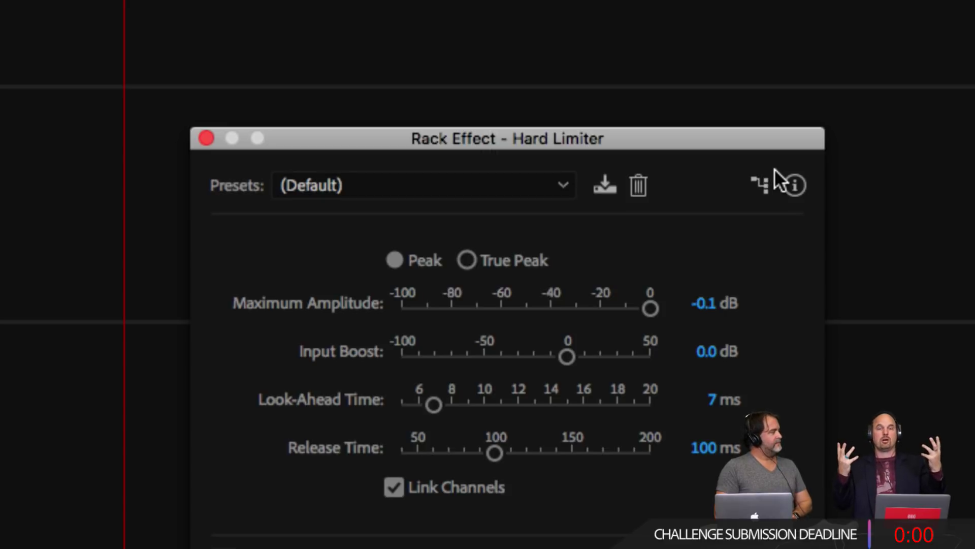
click(701, 304)
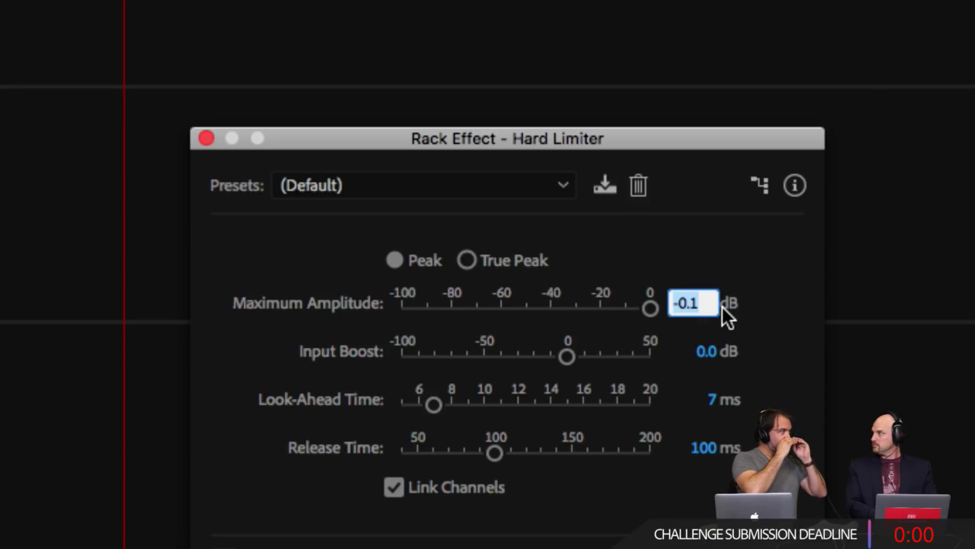
key(Right)
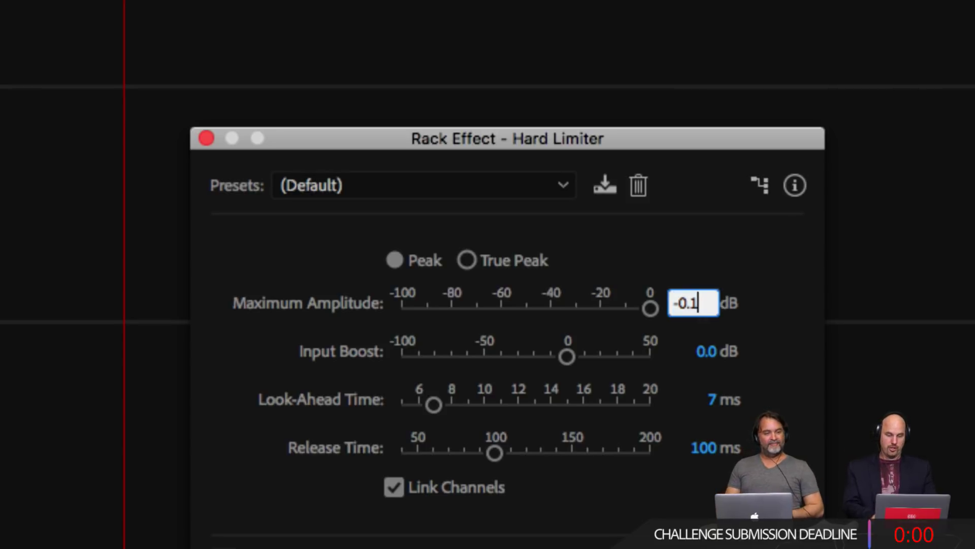
key(BackSpace)
text(2)
key(Return)
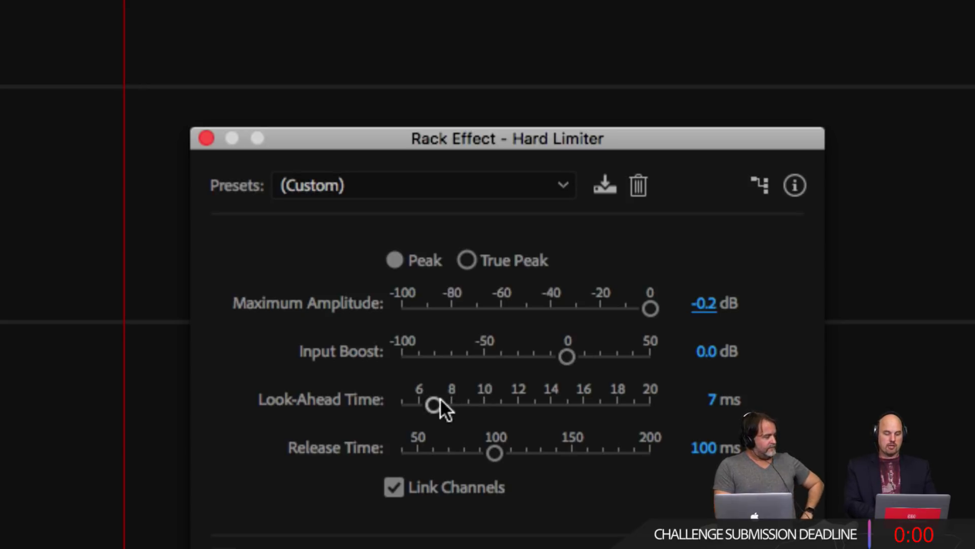
- Set the limiter's Look-Ahead Time to 10 ms and Release Time to 40 ms, and turn off Link Channels
drag(440, 398, 479, 404)
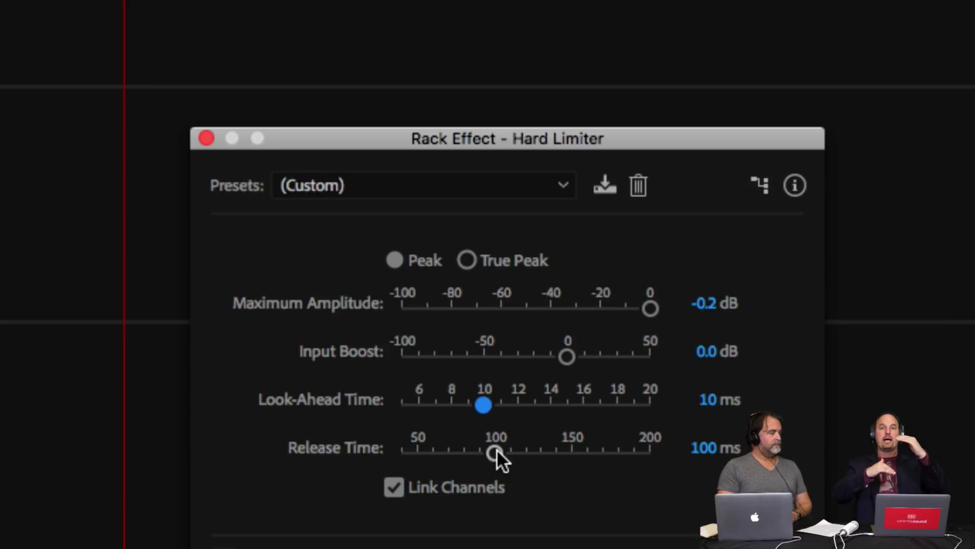
drag(497, 449, 401, 451)
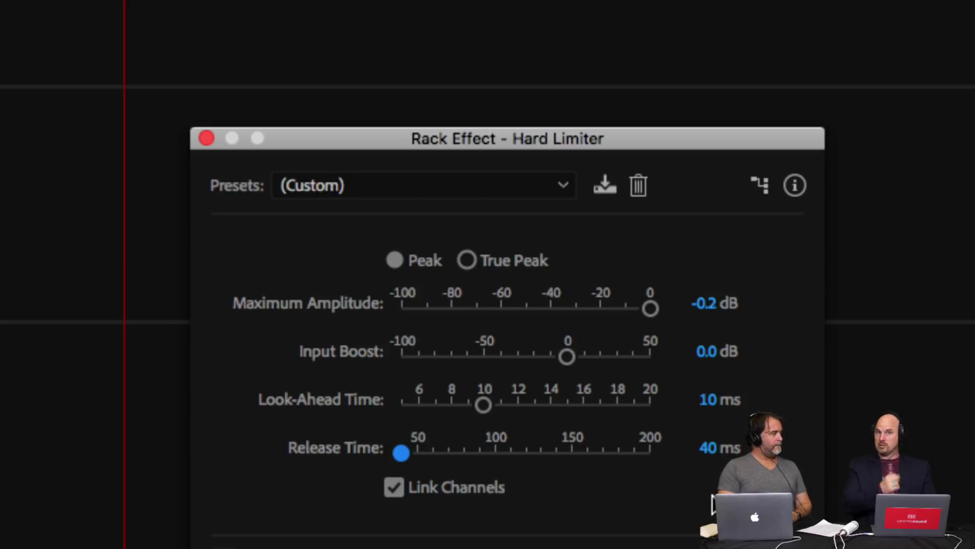
click(394, 487)
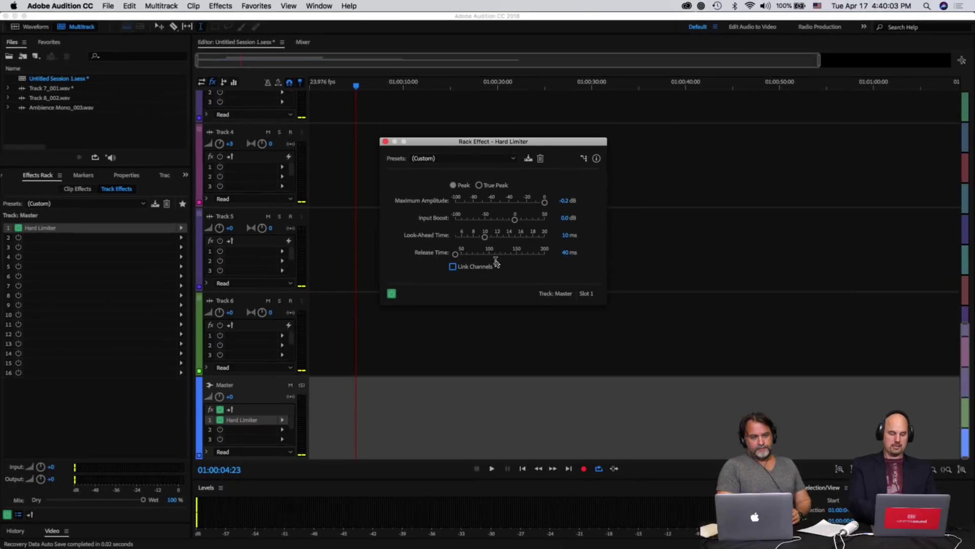
- Move the Hard Limiter window clear of the clips and unmute the Samson G-Track Pro track
drag(482, 144, 529, 154)
scroll(711, 220, up, 5)
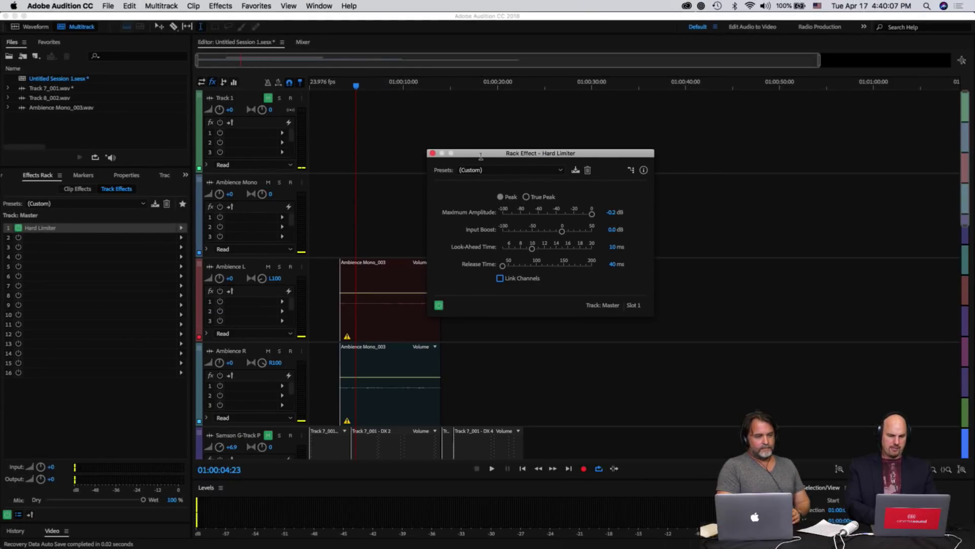
drag(527, 154, 779, 149)
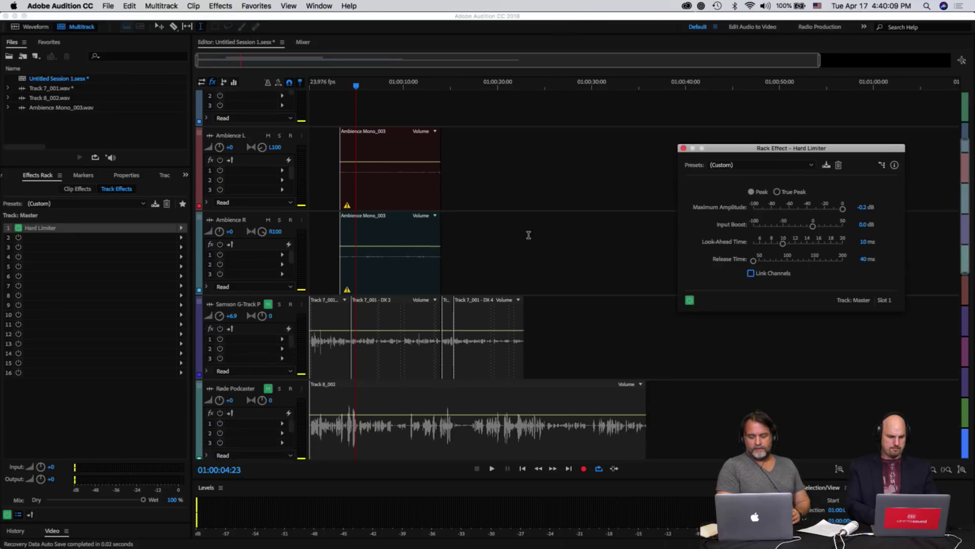
scroll(529, 235, down, 3)
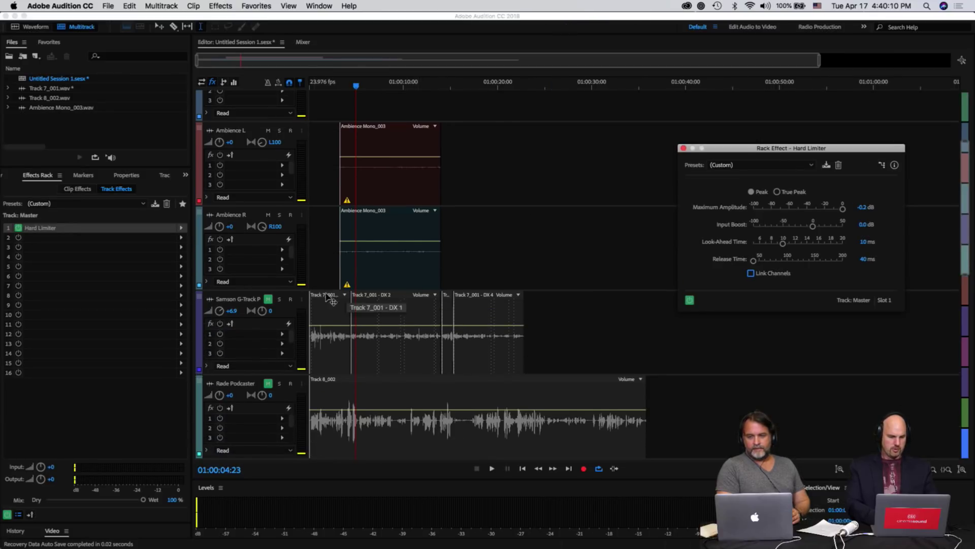
click(268, 299)
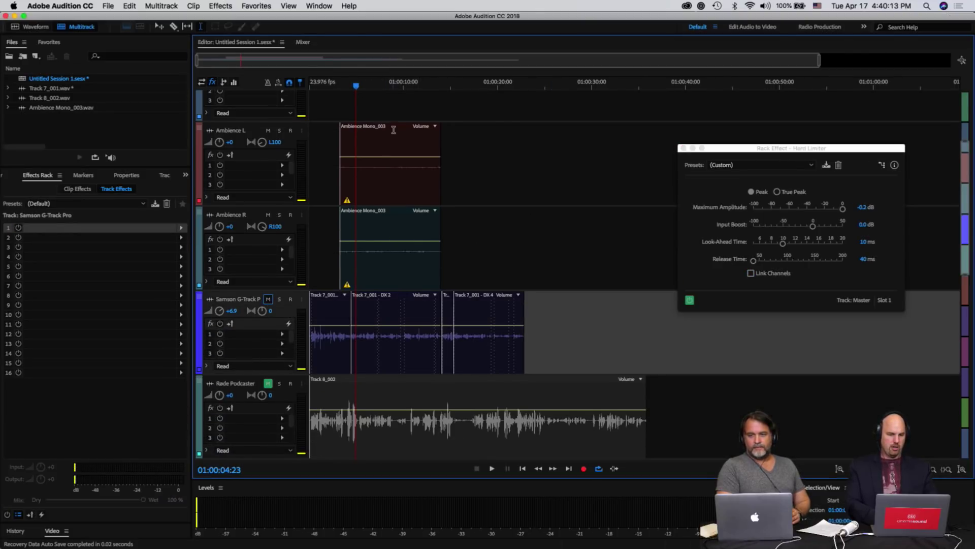
- Move the Ambience L and Ambience R clips to the start of the session and return the playhead there
drag(392, 129, 350, 130)
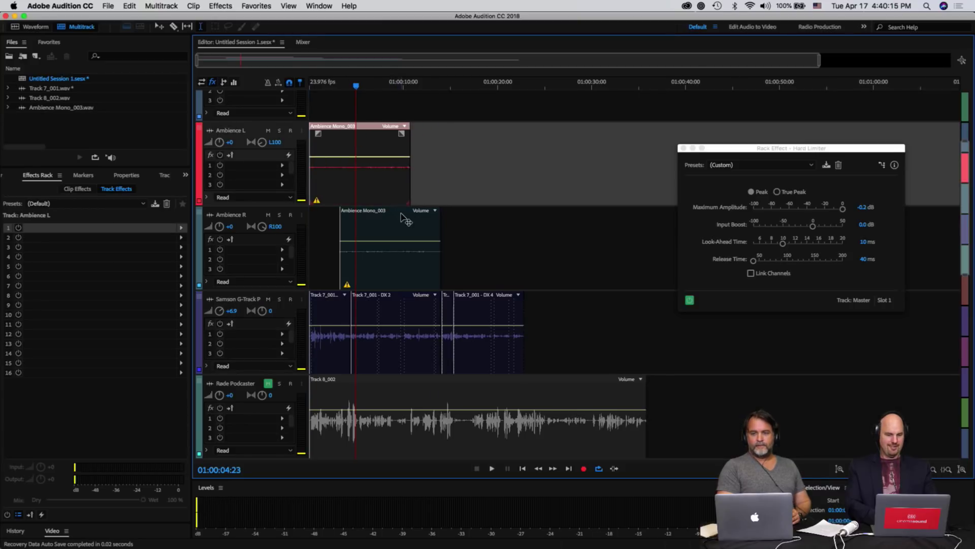
drag(401, 213, 348, 213)
key(Home)
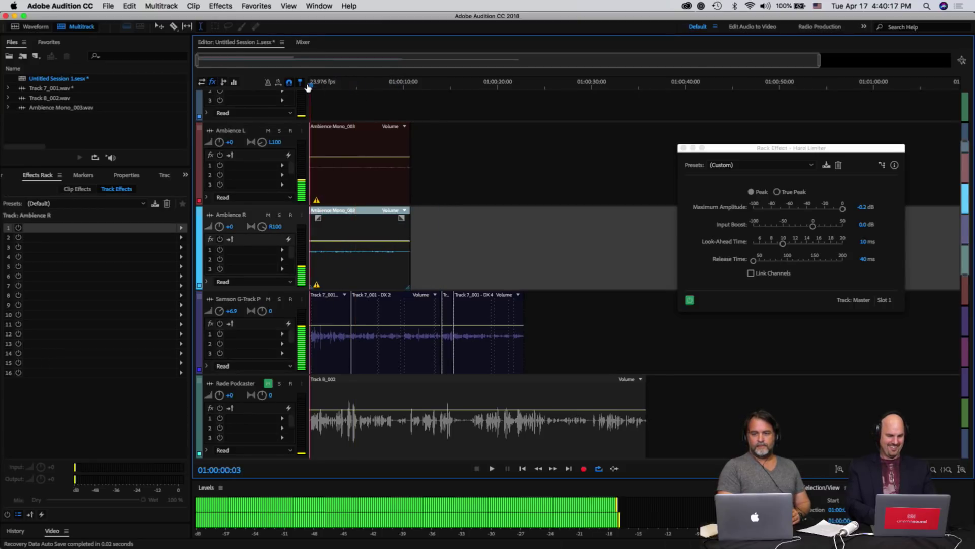
- Listen to the dialogue together with the stereo ambience from the start of the session
key(space)
key(space)
key(space)
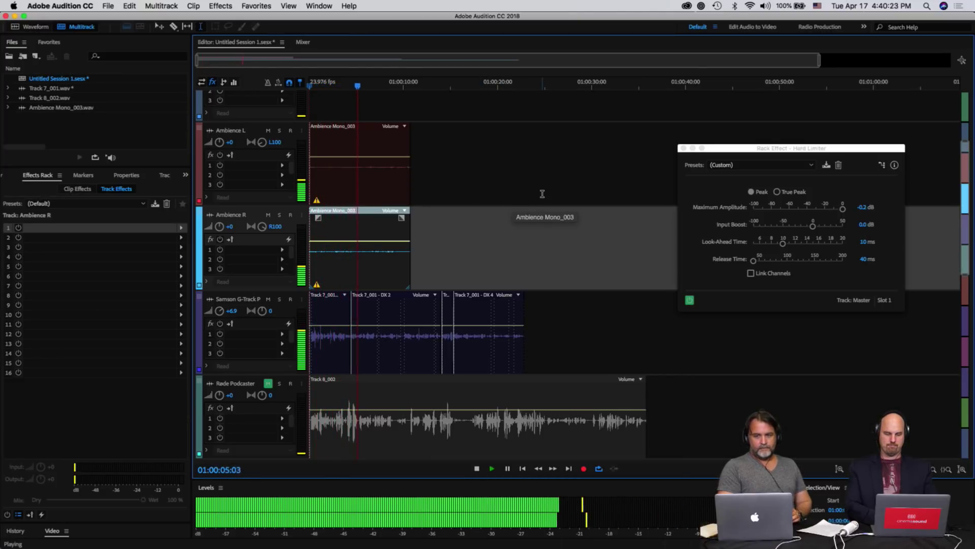
key(space)
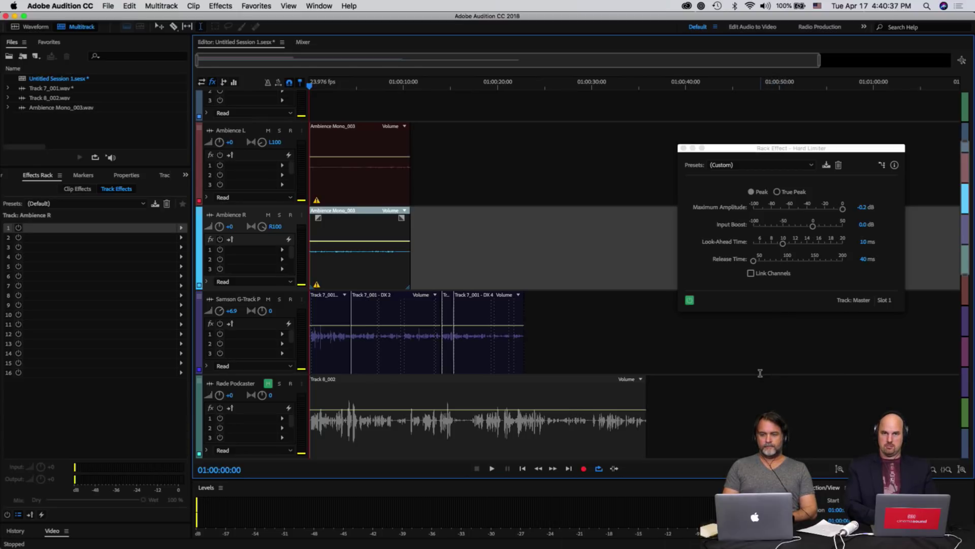
- Lower the system's output volume to a little under half
key(XF86AudioRaiseVolume)
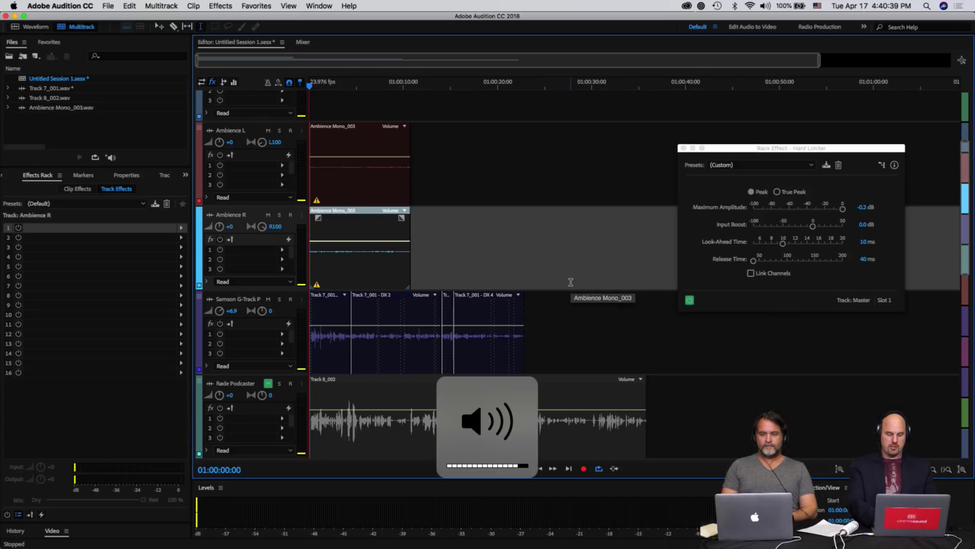
key(XF86AudioLowerVolume)
key(XF86AudioLowerVolume)
key(XF86AudioLowerVolume)
key(XF86AudioLowerVolume)
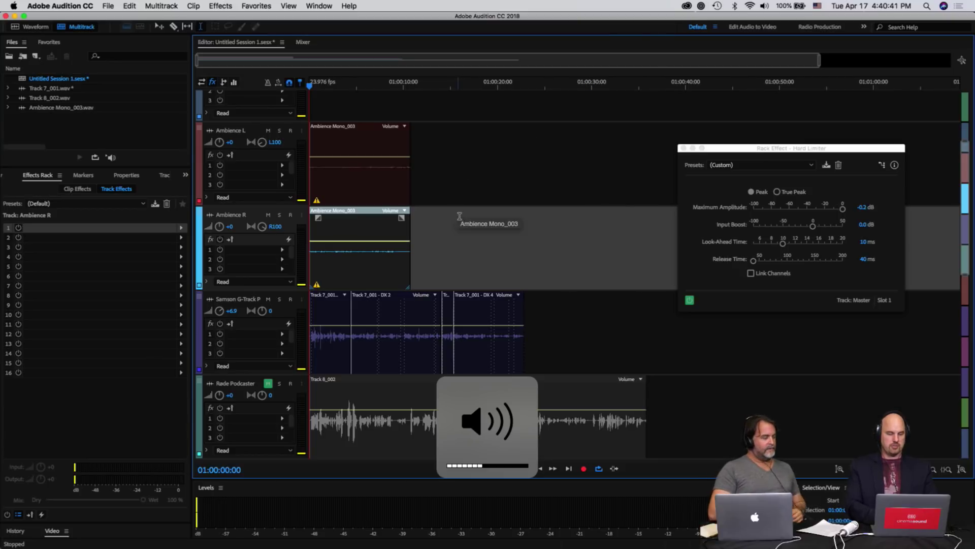
- Raise the Samson G-Track Pro track's volume to +15 and play the session to check its level
scroll(513, 302, down, 1)
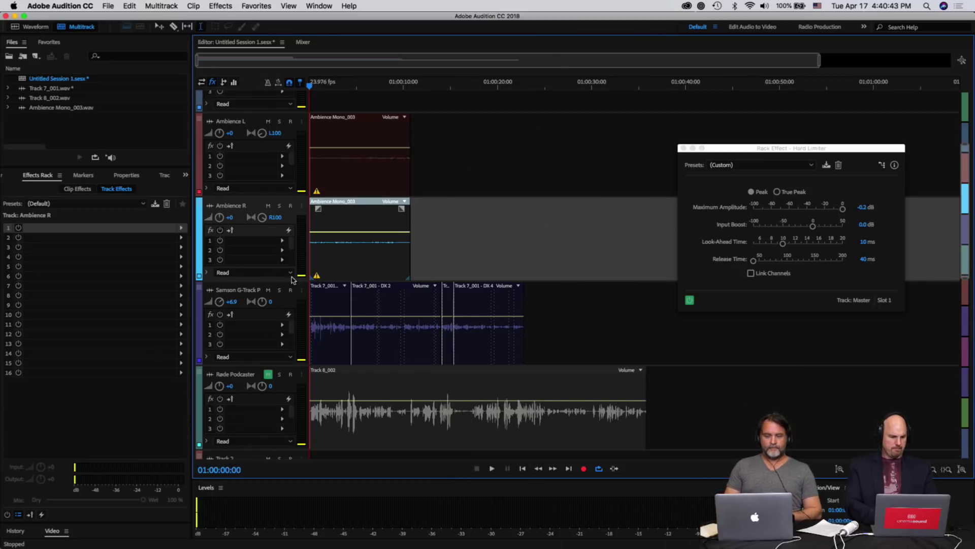
drag(224, 306, 217, 293)
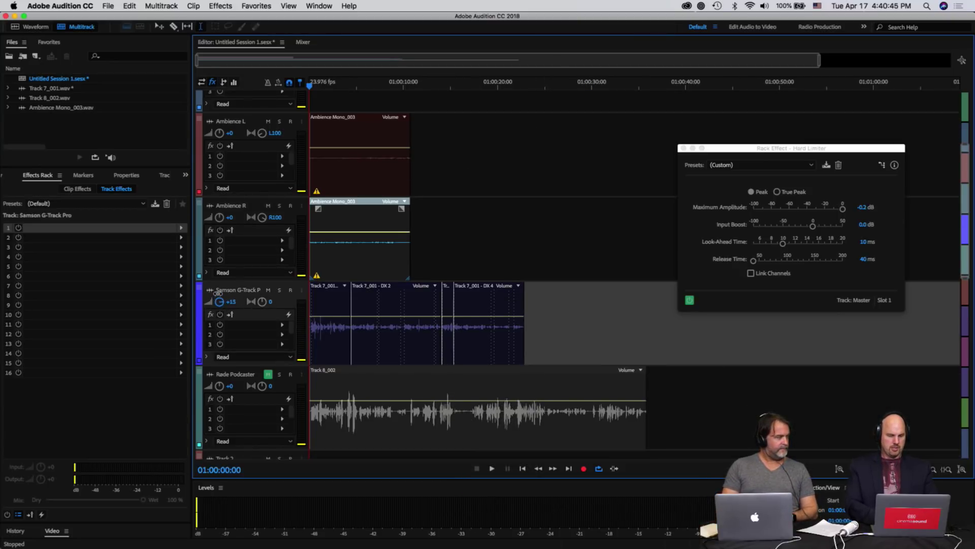
key(space)
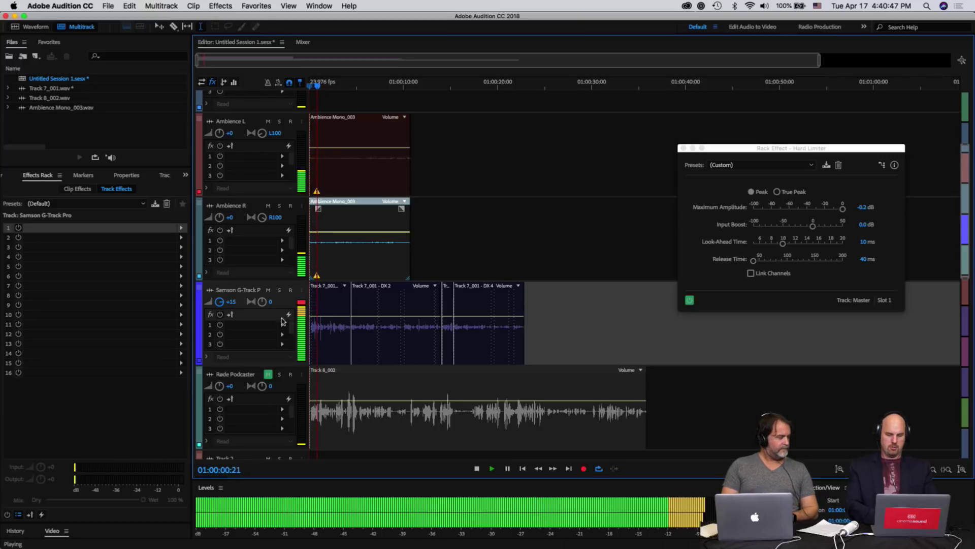
key(XF86AudioLowerVolume)
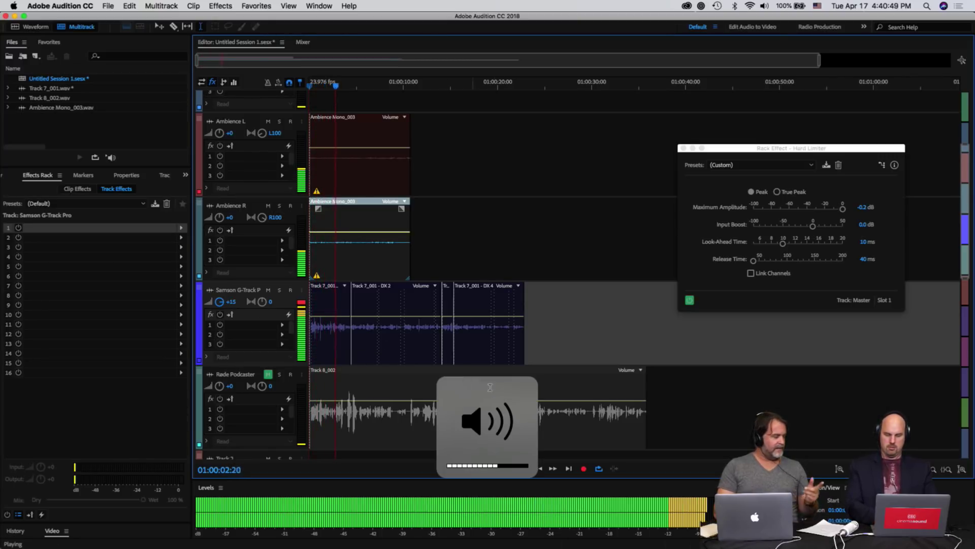
key(space)
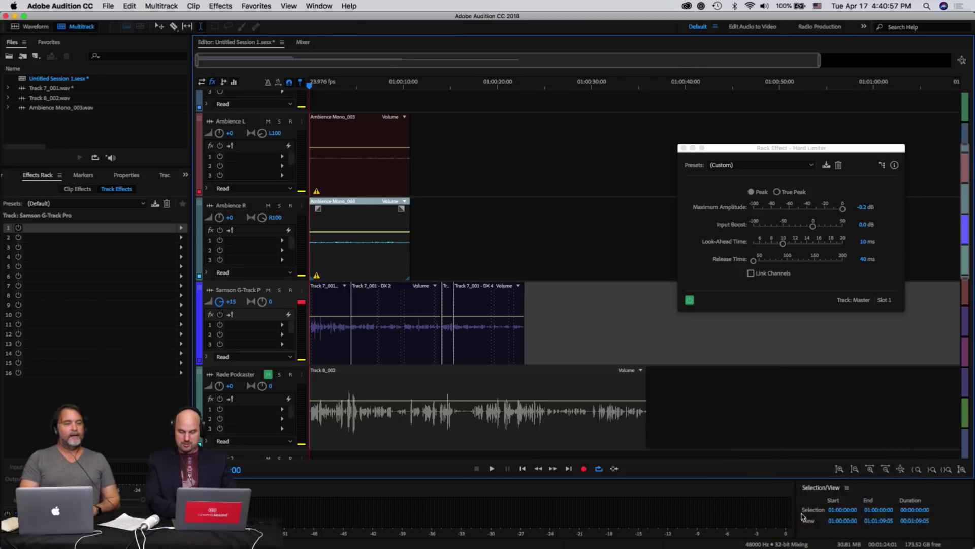
- Resize the Levels panel against the Selection/View panel and briefly play the session to check the meters
mouse_move(761, 511)
mouse_down()
mouse_move(624, 512)
mouse_move(755, 516)
mouse_up()
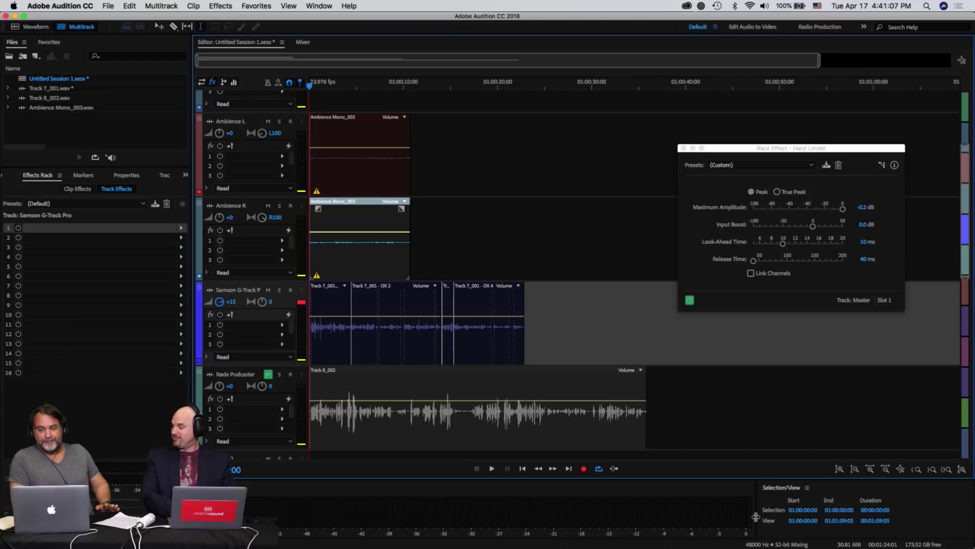
drag(756, 516, 773, 516)
key(space)
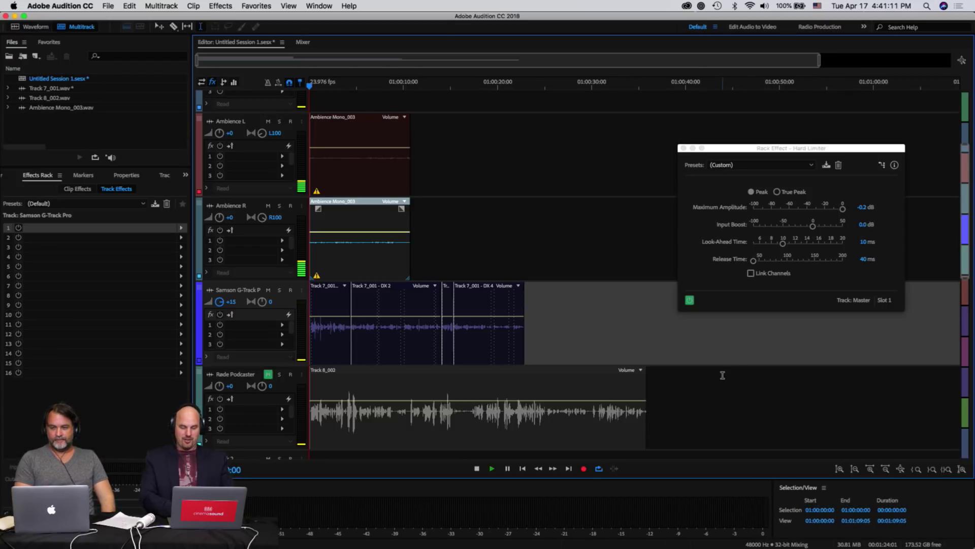
key(space)
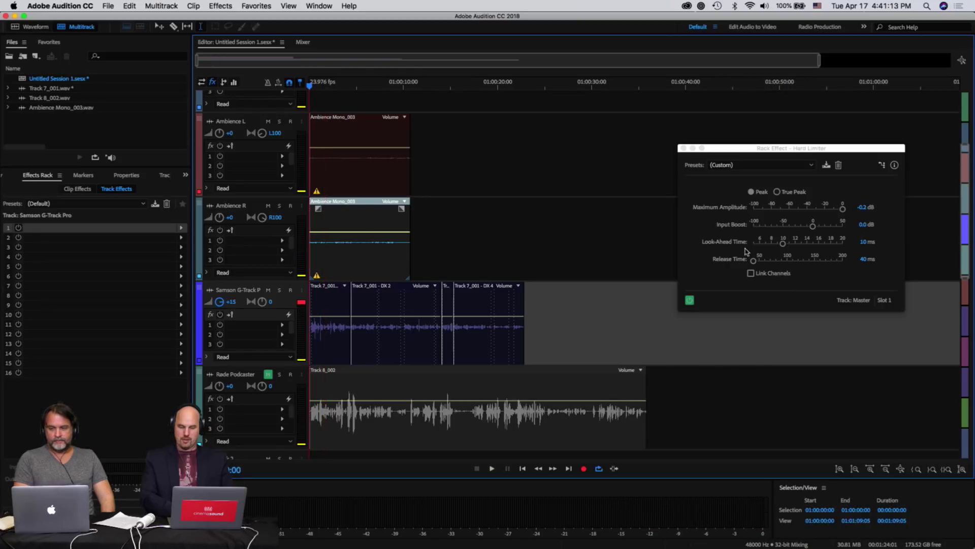
- Compare playback with the master's Hard Limiter bypassed and re-enabled, clearing the level meter's clip indicators between the two
click(690, 300)
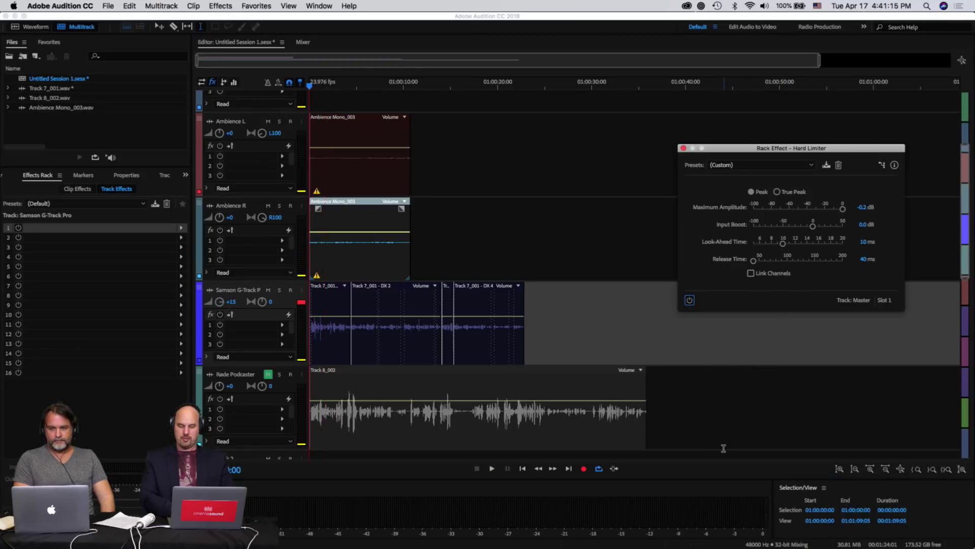
key(space)
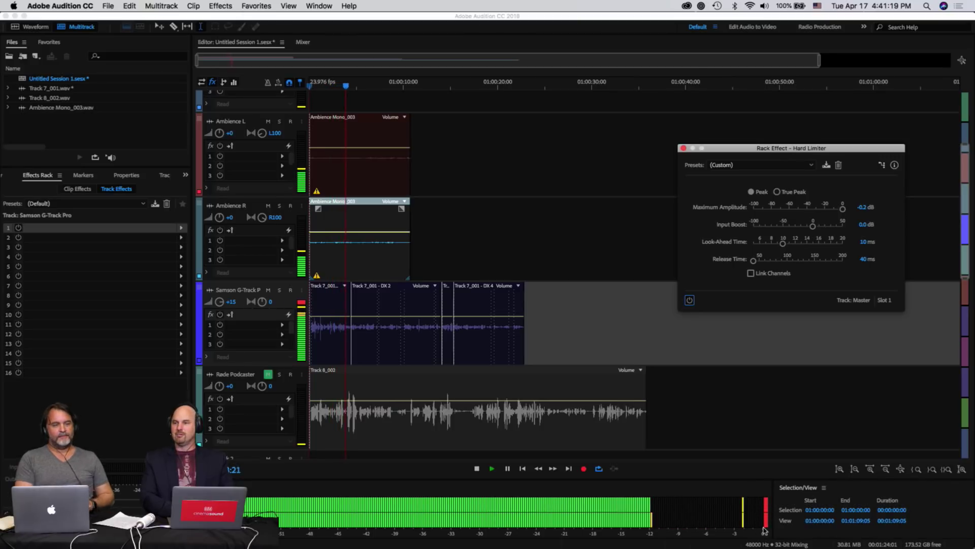
key(space)
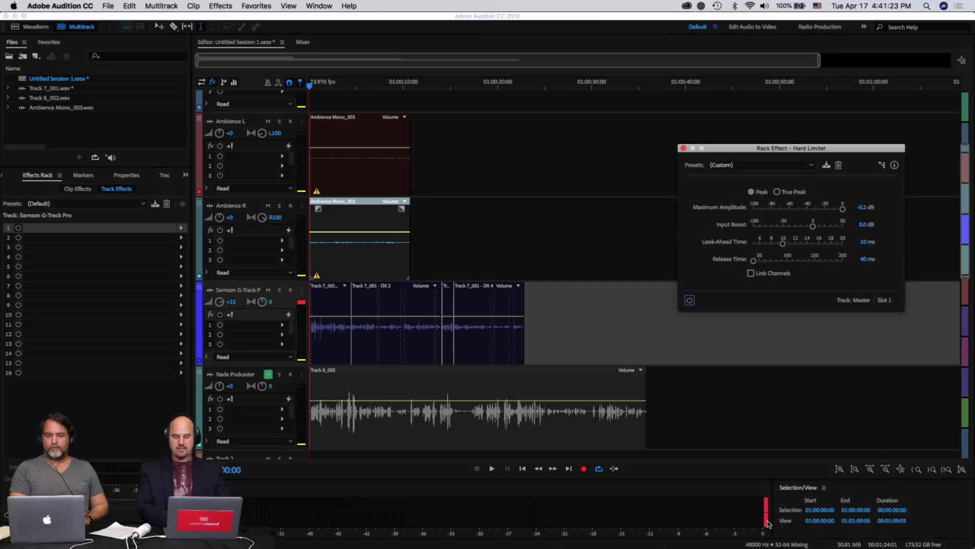
click(769, 524)
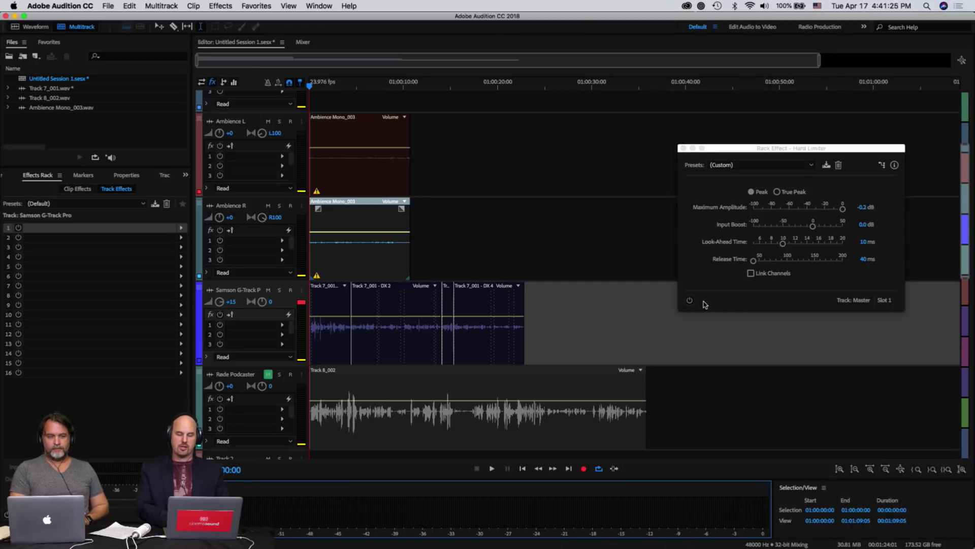
click(689, 301)
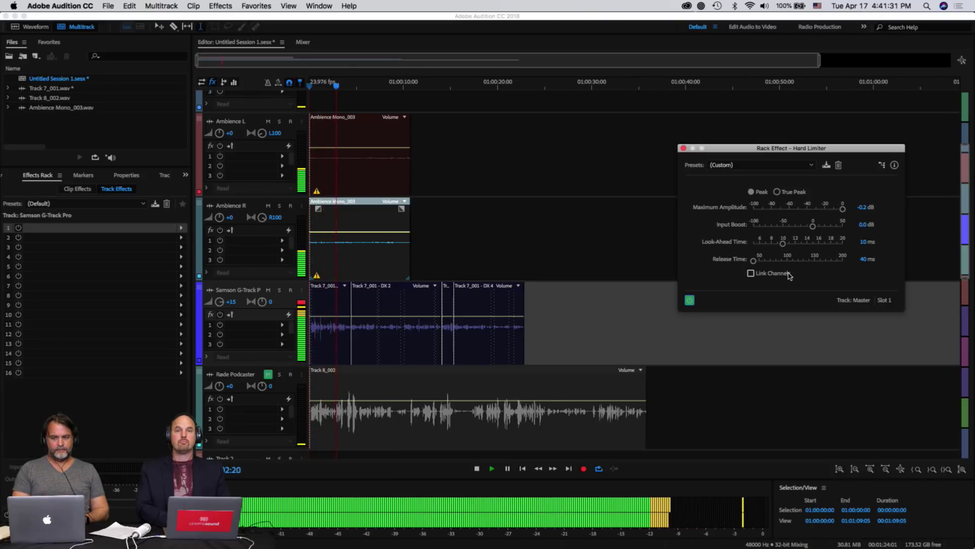
key(space)
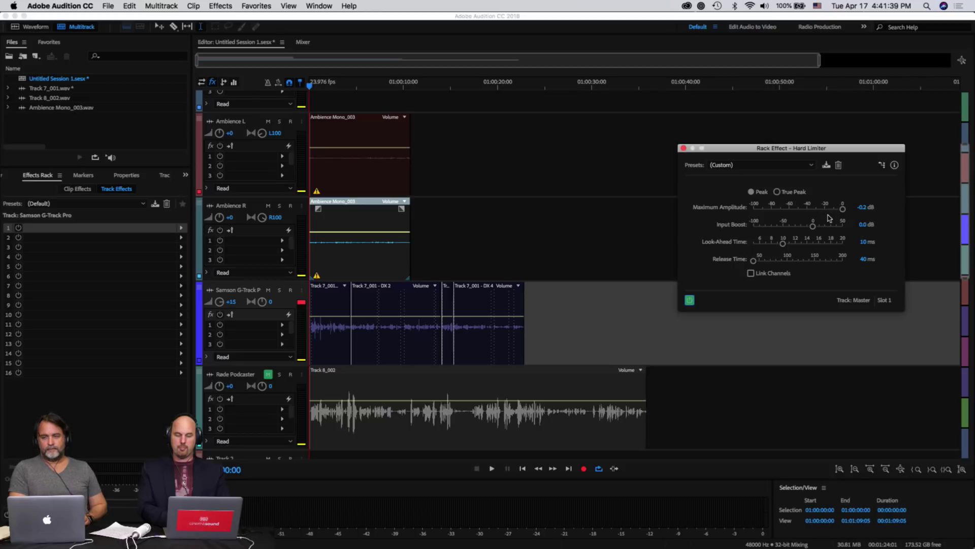
- Raise the Hard Limiter's Input Boost to 12.2 dB and listen to the session from the start
drag(814, 227, 822, 230)
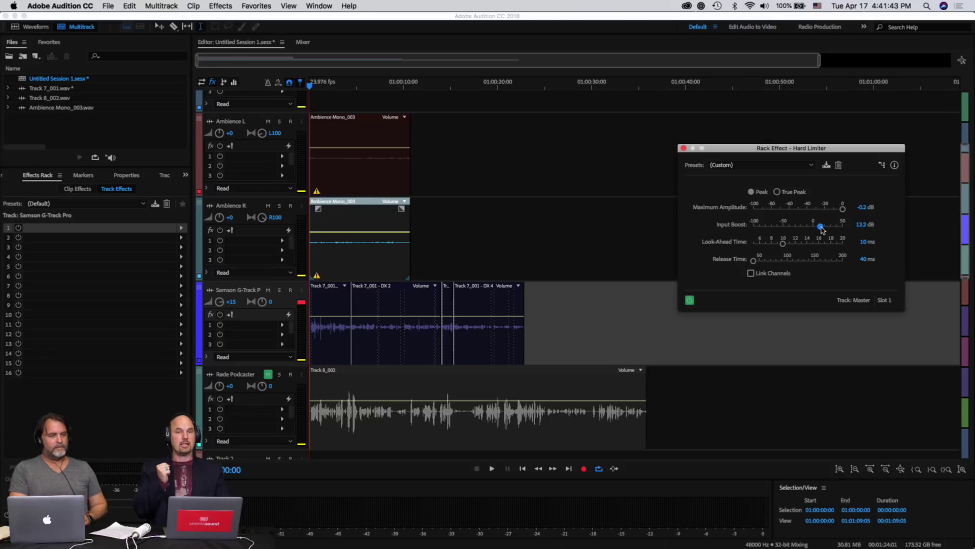
key(space)
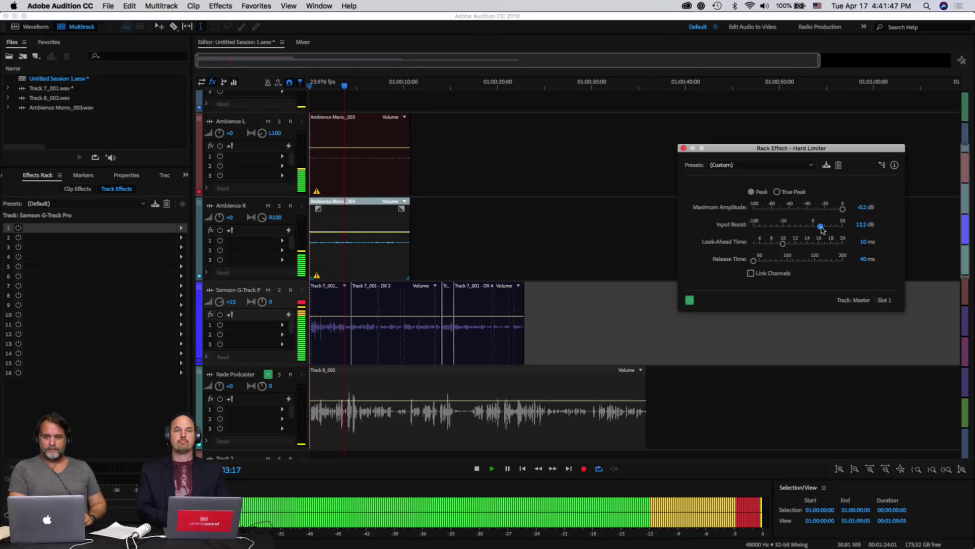
key(space)
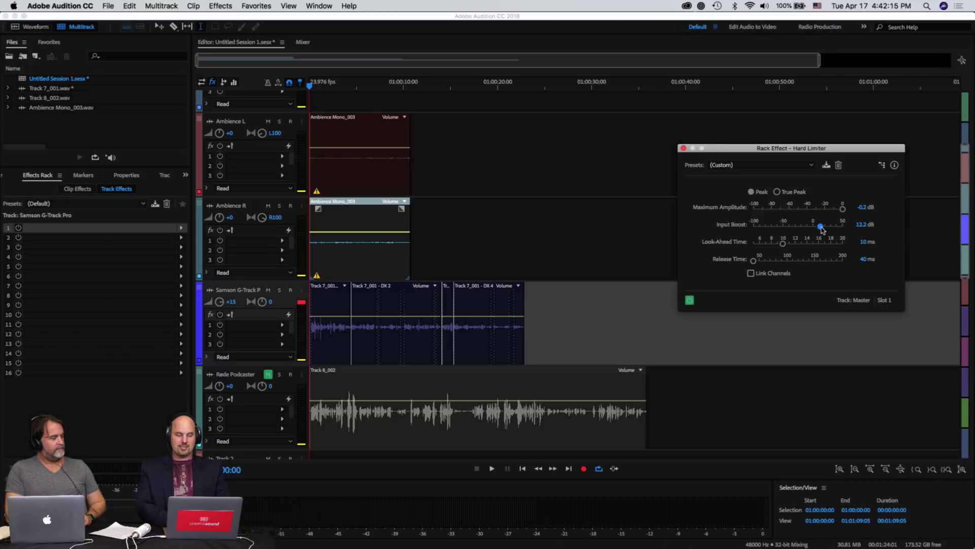
key(space)
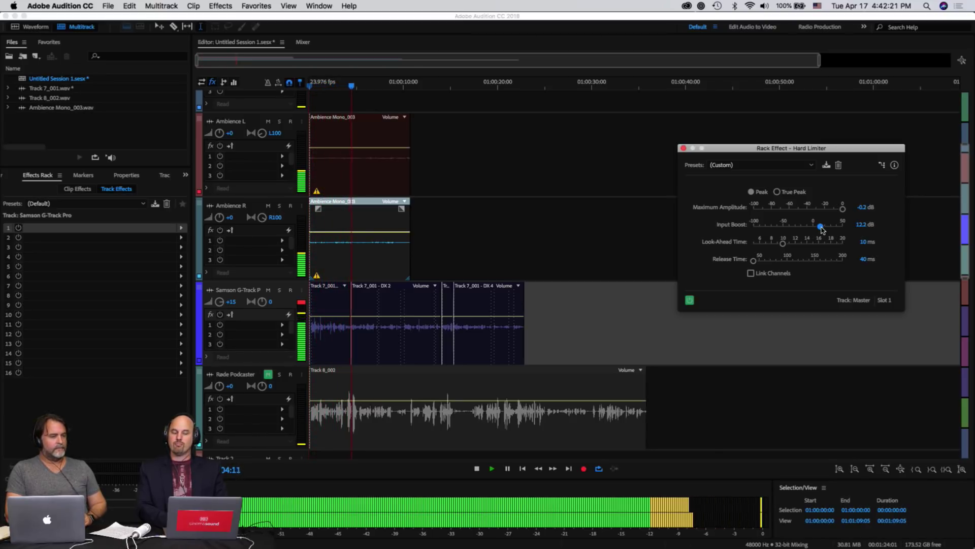
- Stop playback, reset the master Hard Limiter's Input Boost to 0 dB, and close the effect window
key(space)
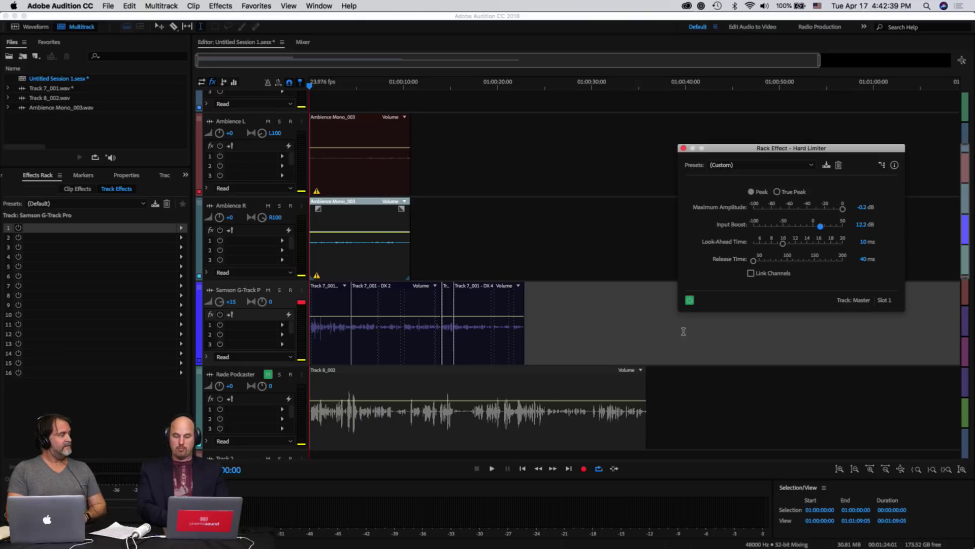
click(857, 224)
text(0)
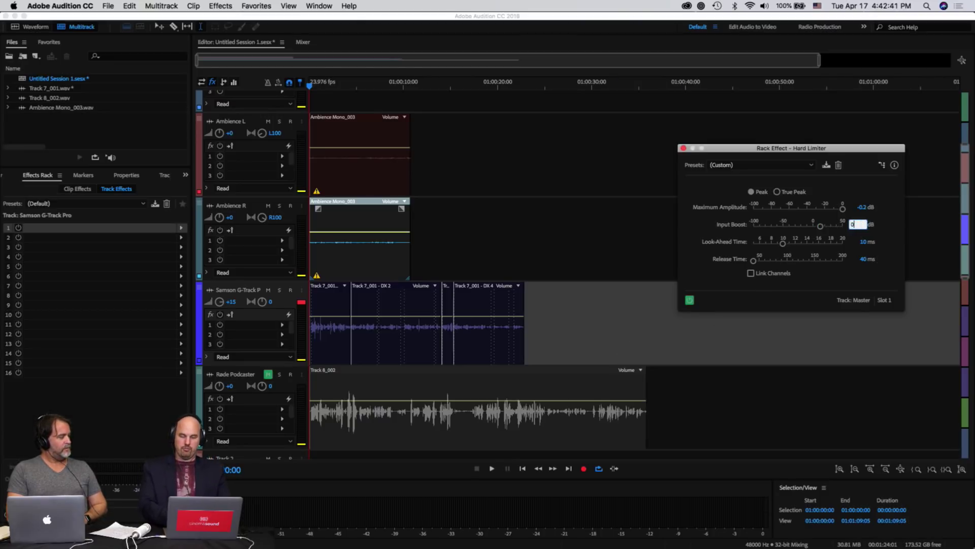
key(Return)
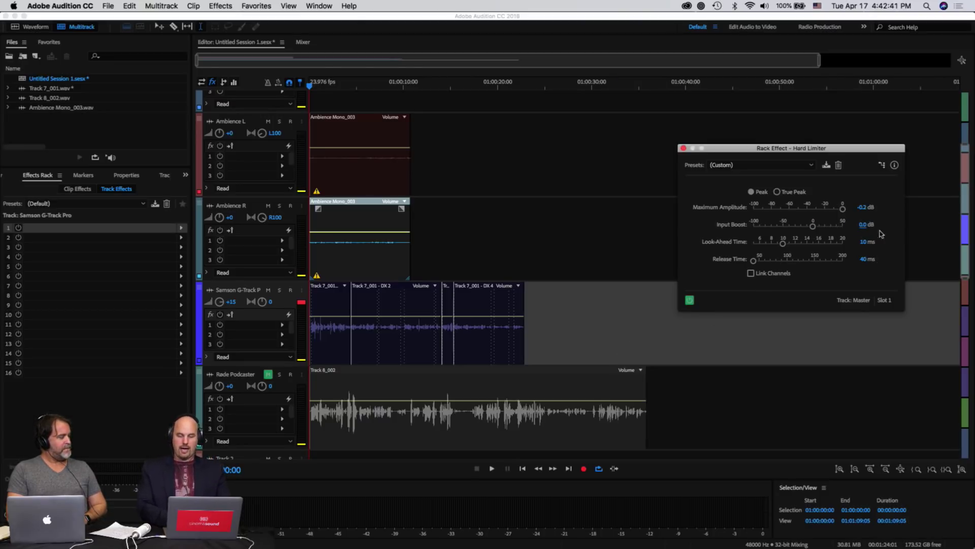
click(683, 148)
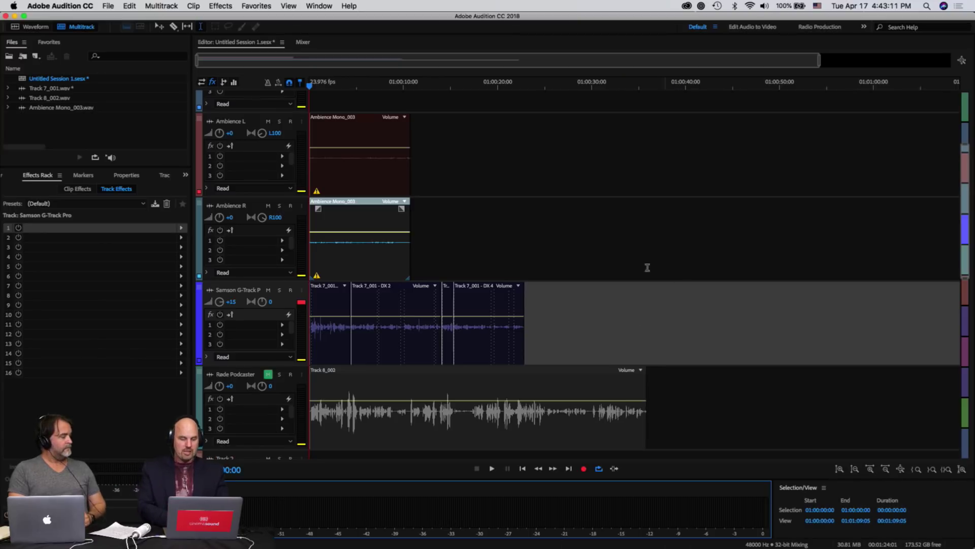
- Examine the multitrack mixdown export settings for the entire session, including the available audio formats, and leave without exporting
click(108, 7)
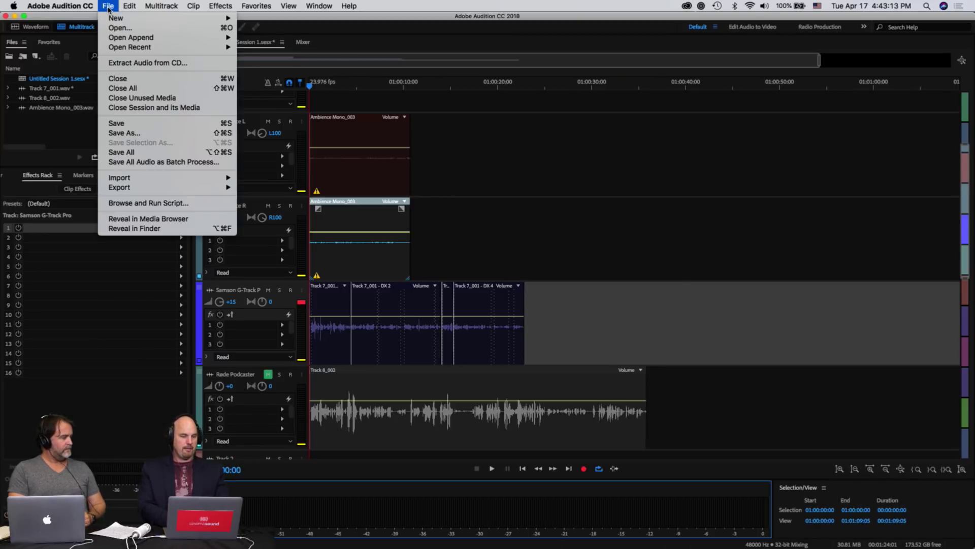
mouse_move(181, 188)
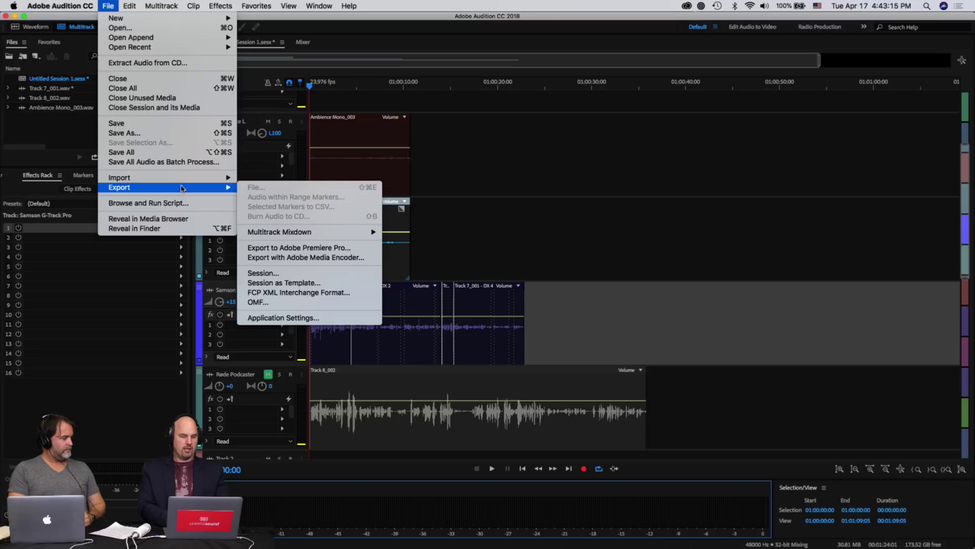
mouse_move(342, 236)
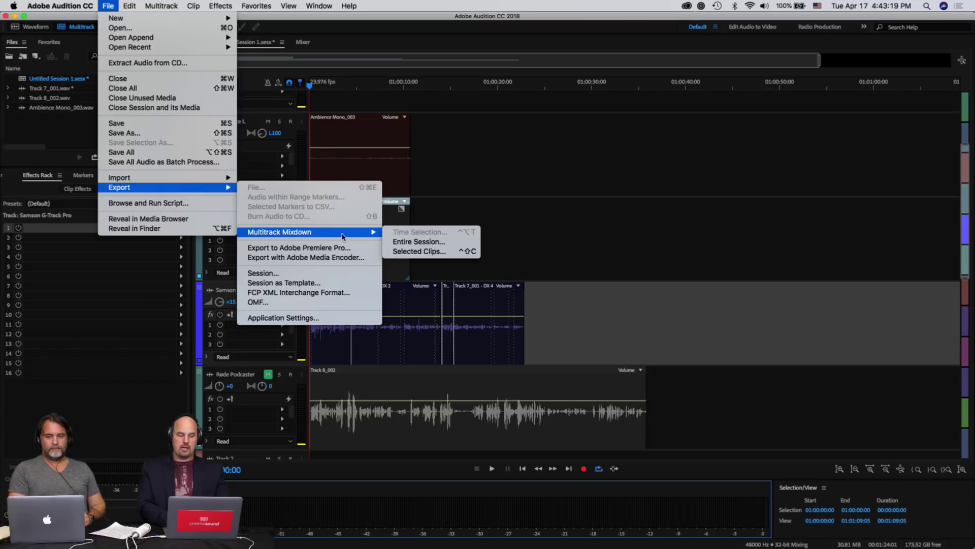
click(429, 242)
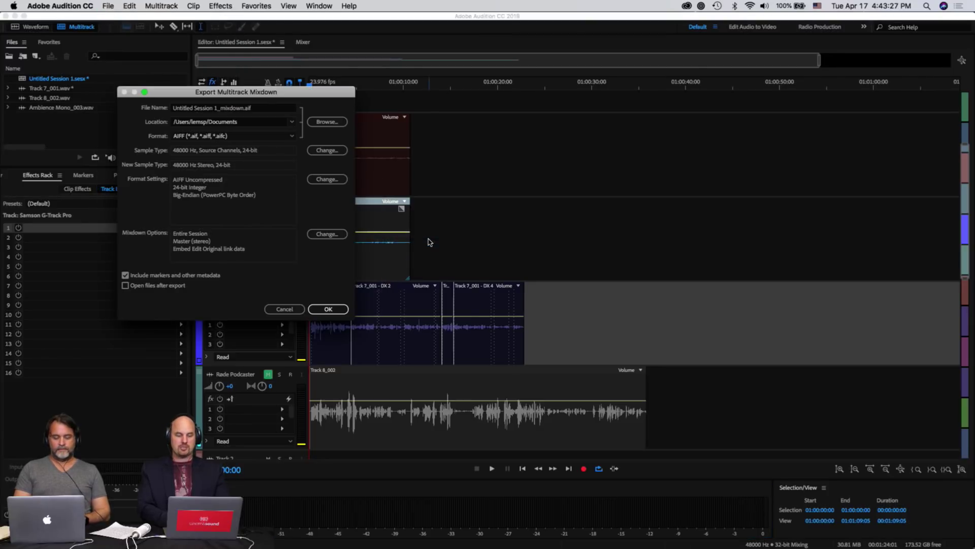
drag(544, 99, 603, 116)
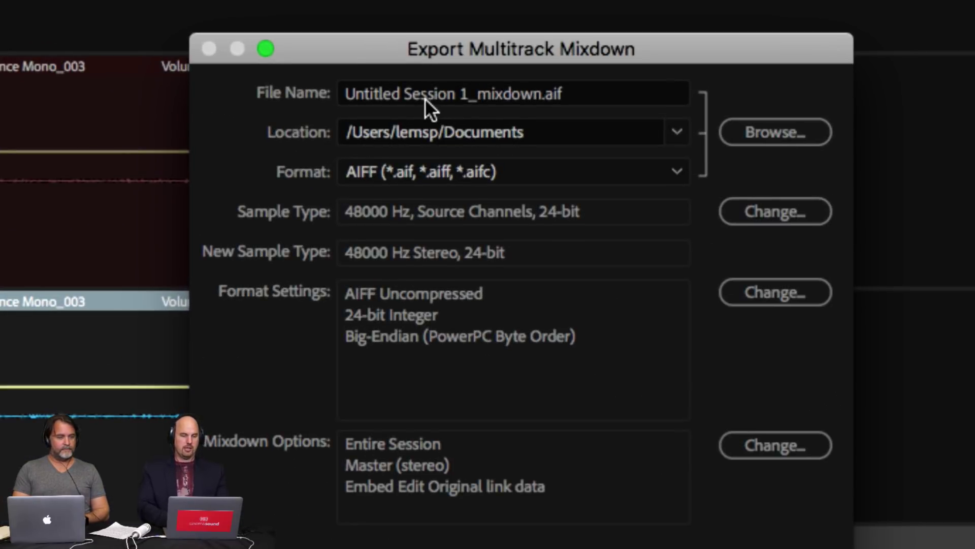
click(443, 93)
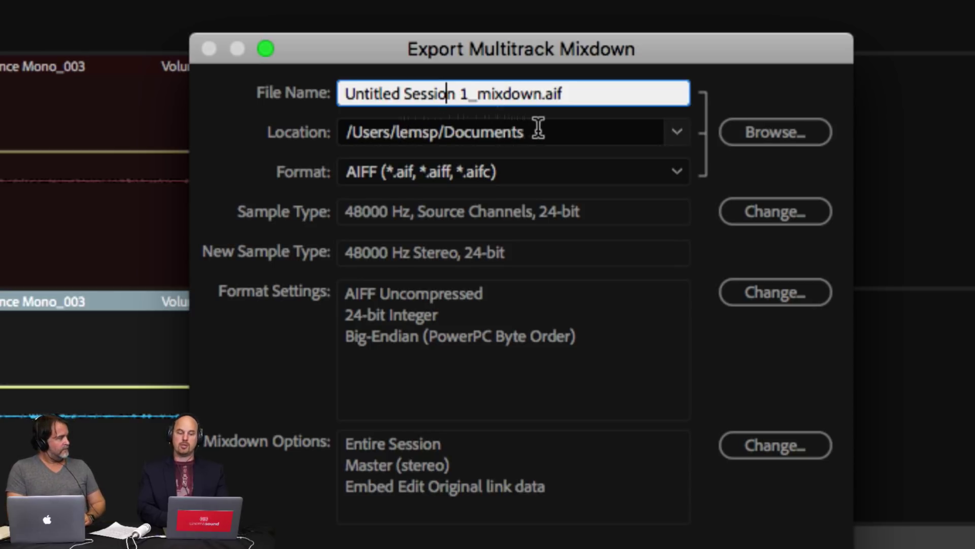
click(548, 173)
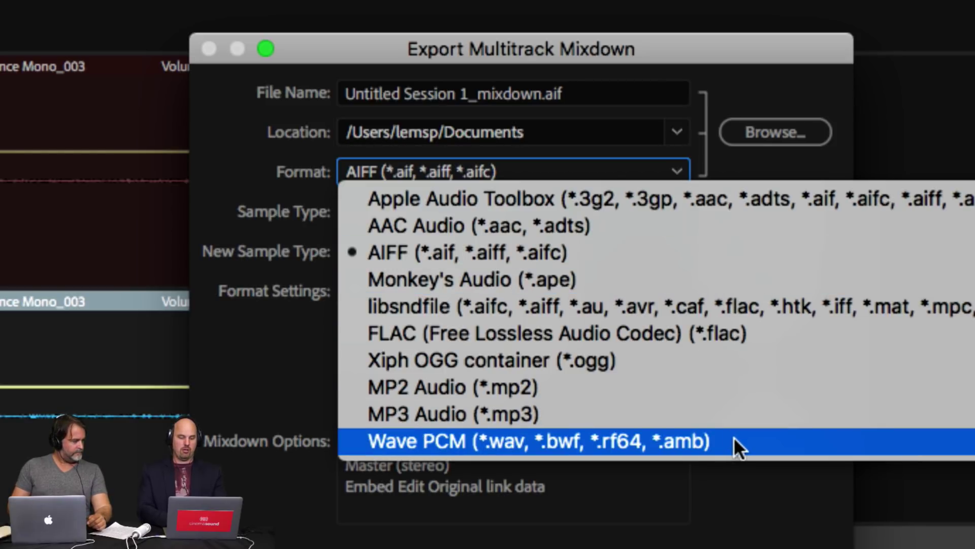
click(714, 96)
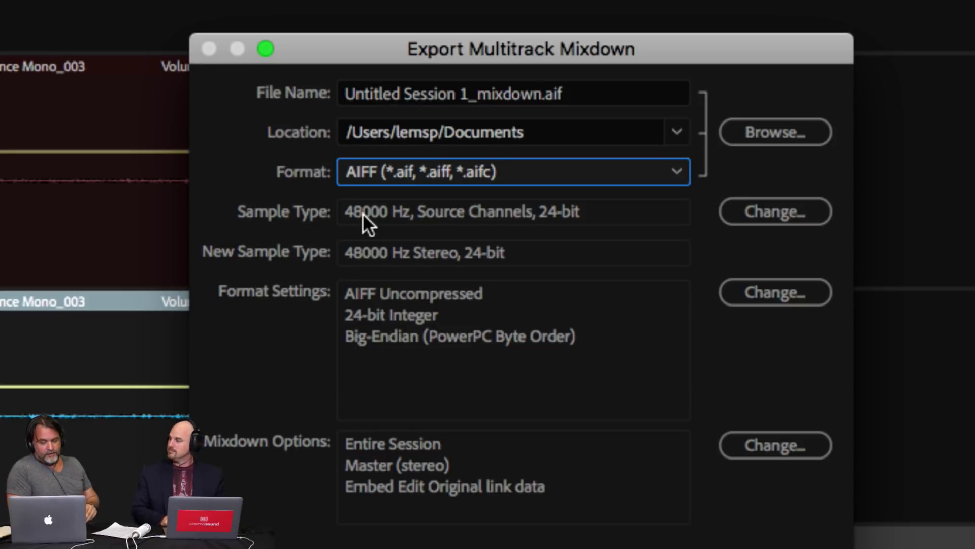
key(Escape)
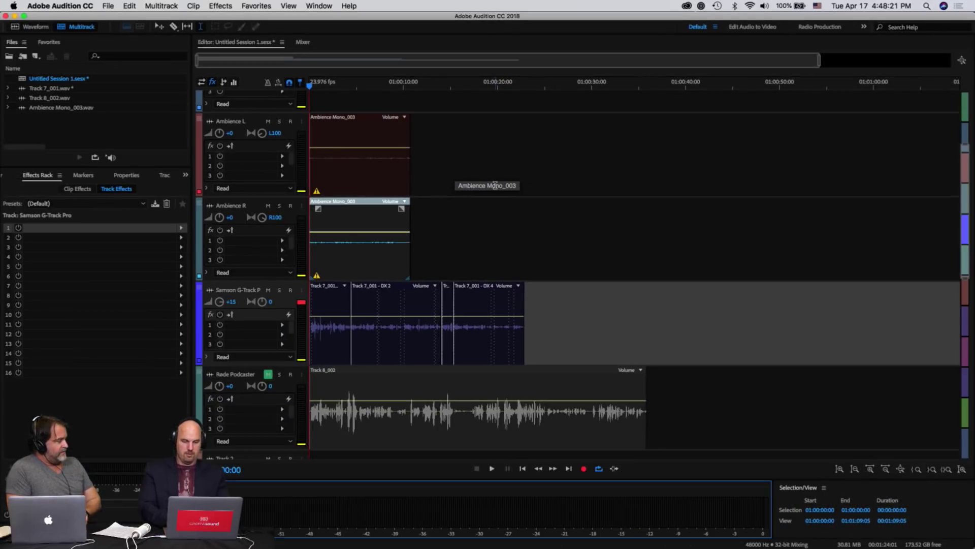
- Start a multitrack mixdown export of the entire session and name the file "Adobe Live Export"
click(108, 6)
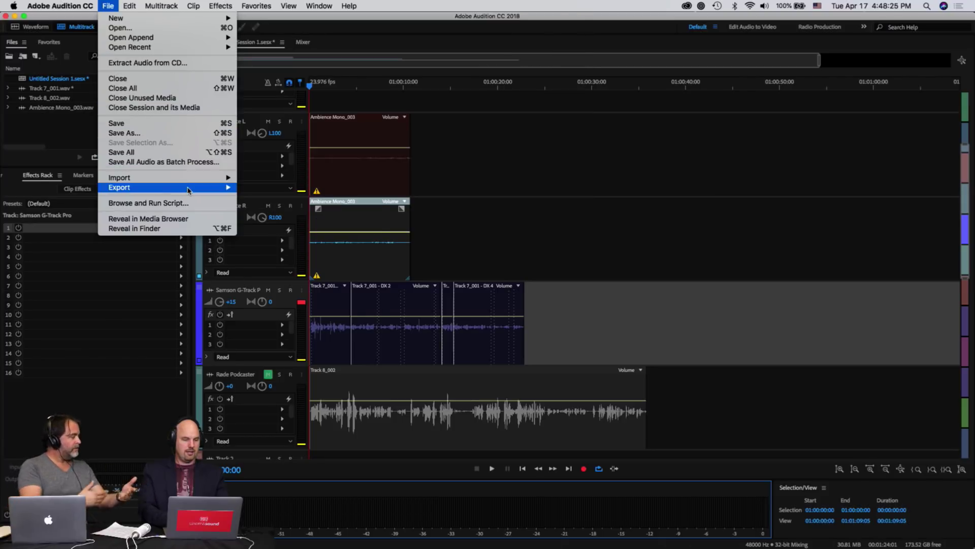
mouse_move(232, 183)
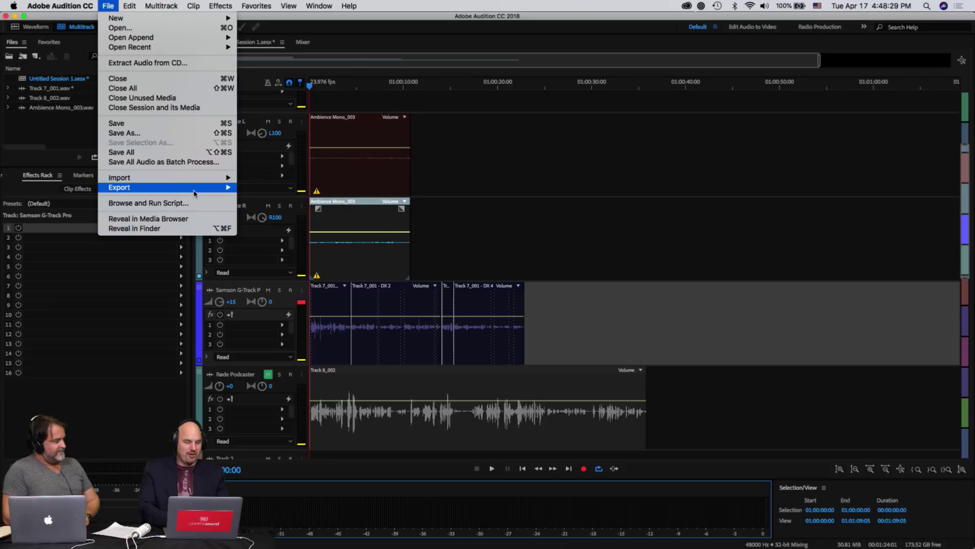
mouse_move(194, 189)
mouse_move(293, 231)
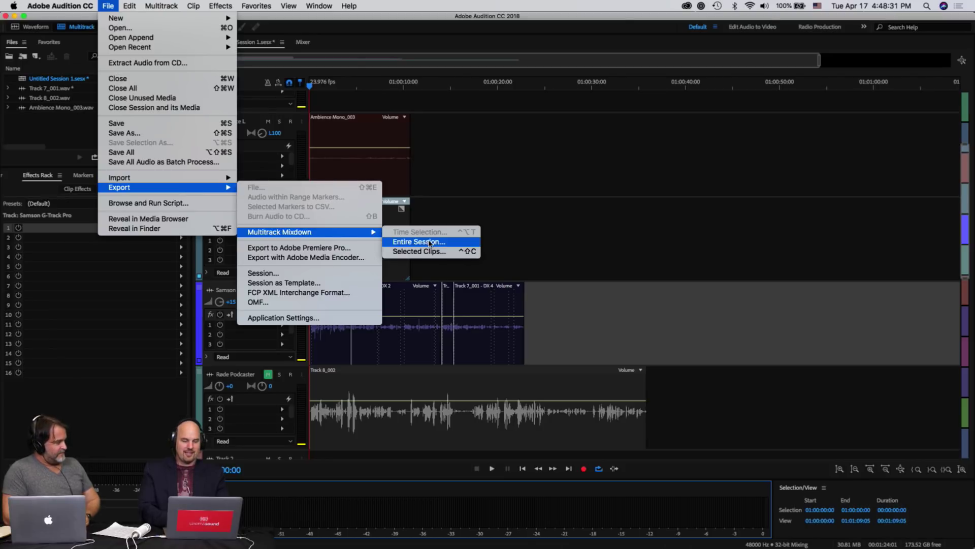
click(406, 241)
click(518, 131)
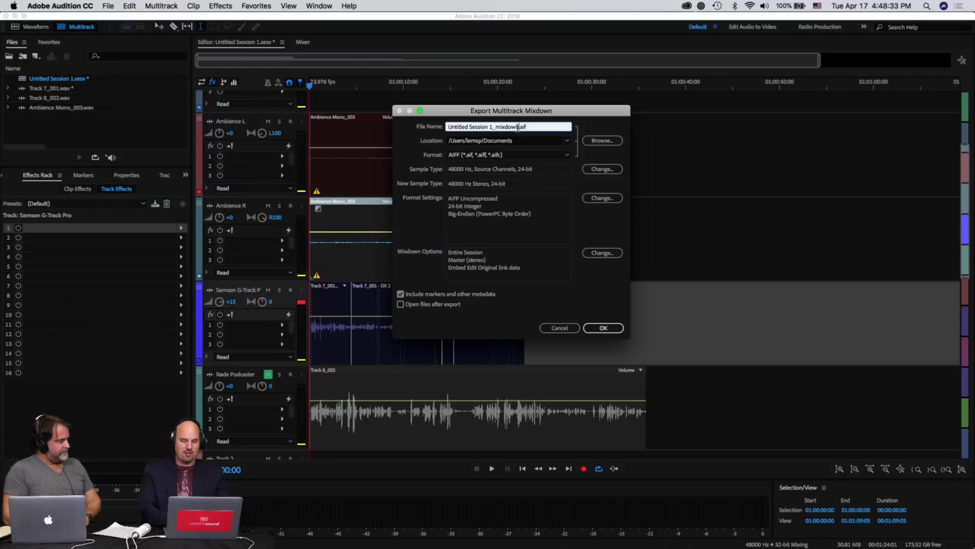
key(super+a)
text(Adobe L)
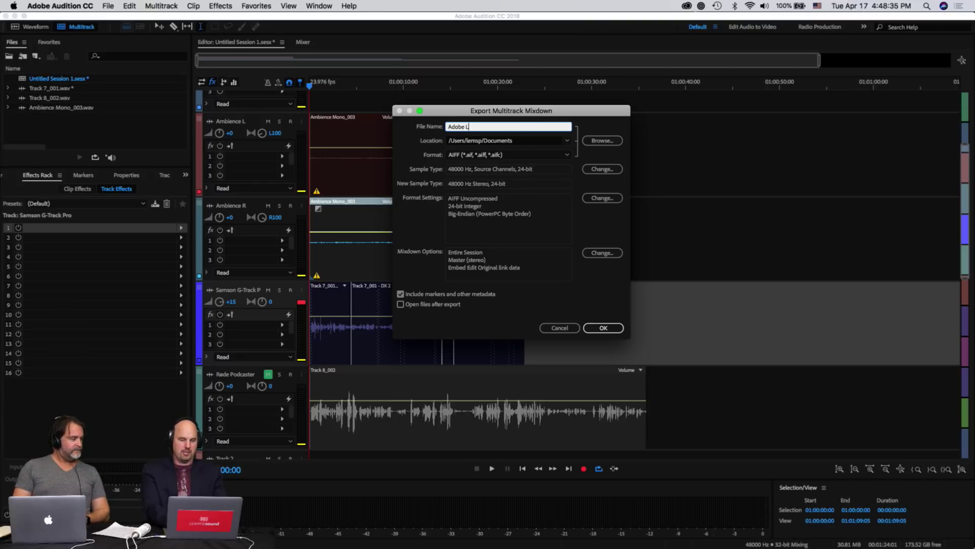
text(ive Expor)
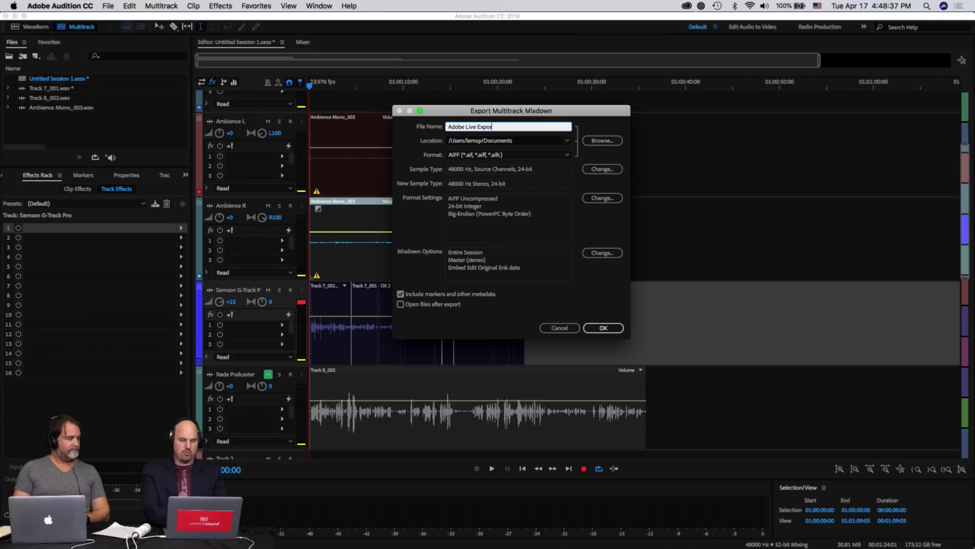
text(t)
- Set the export location to the _Adobe Live folder inside _Cinema Sound on the Desktop and export the AIFF mixdown
click(602, 140)
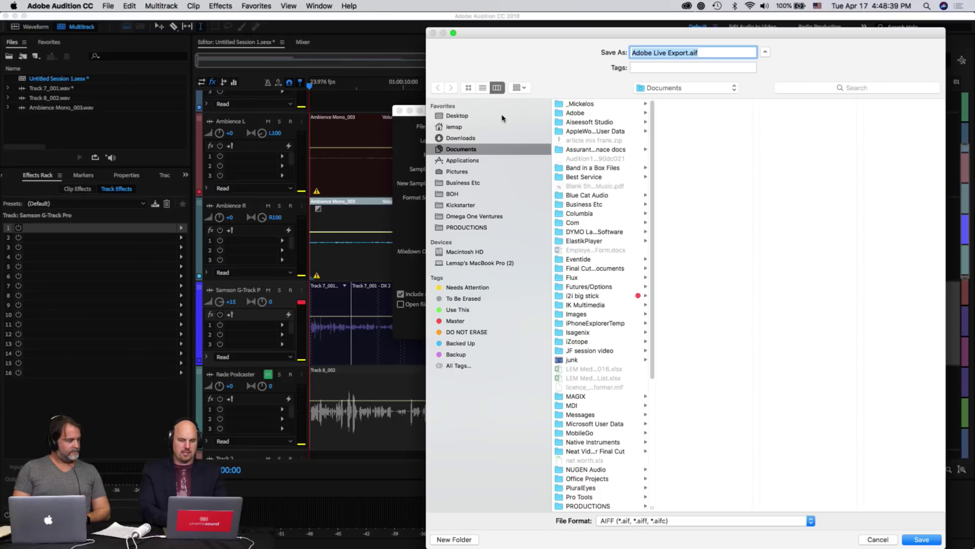
click(501, 117)
click(604, 104)
click(706, 106)
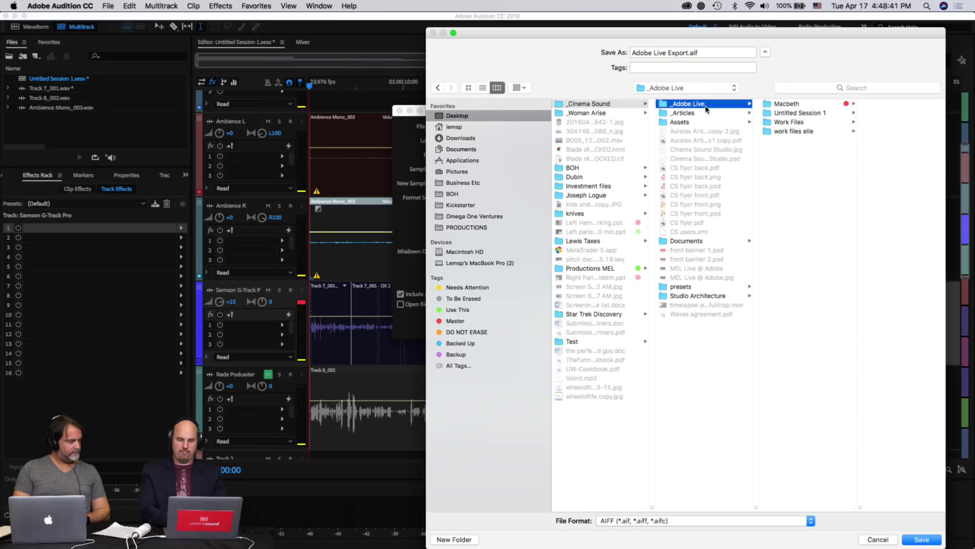
key(Return)
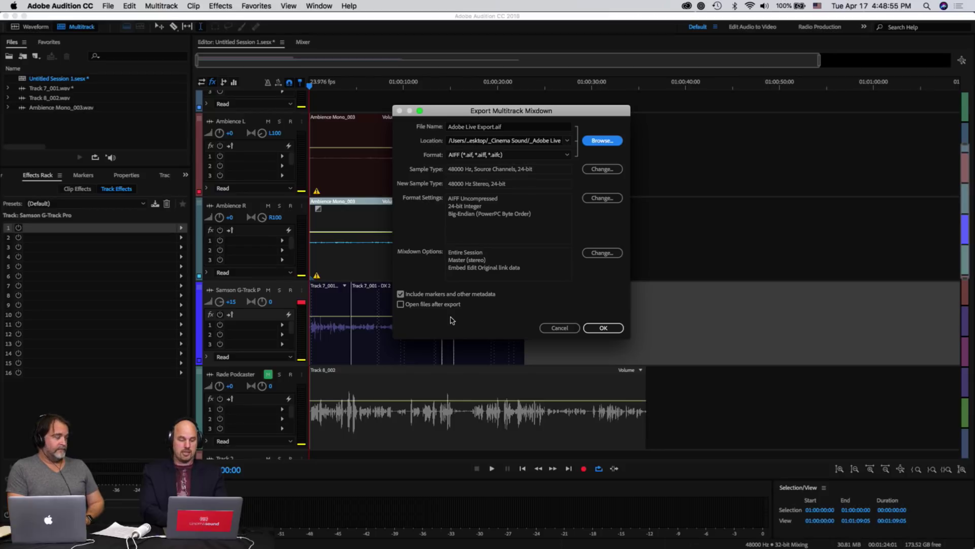
click(612, 328)
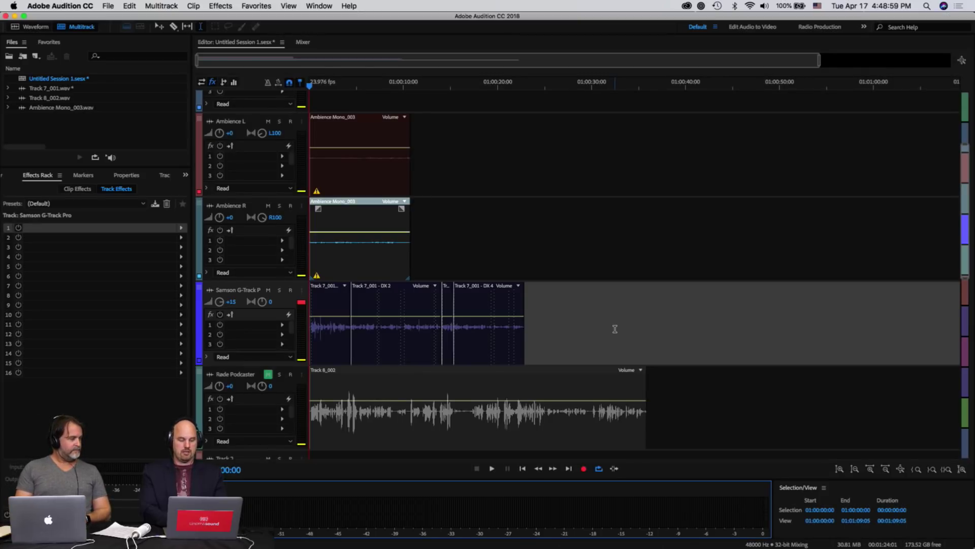
- Switch to Finder, locate Adobe Live Export.aif in Desktop/_Cinema Sound/_Adobe Live, and listen to it in a preview
key(super+Tab)
key(super+Tab)
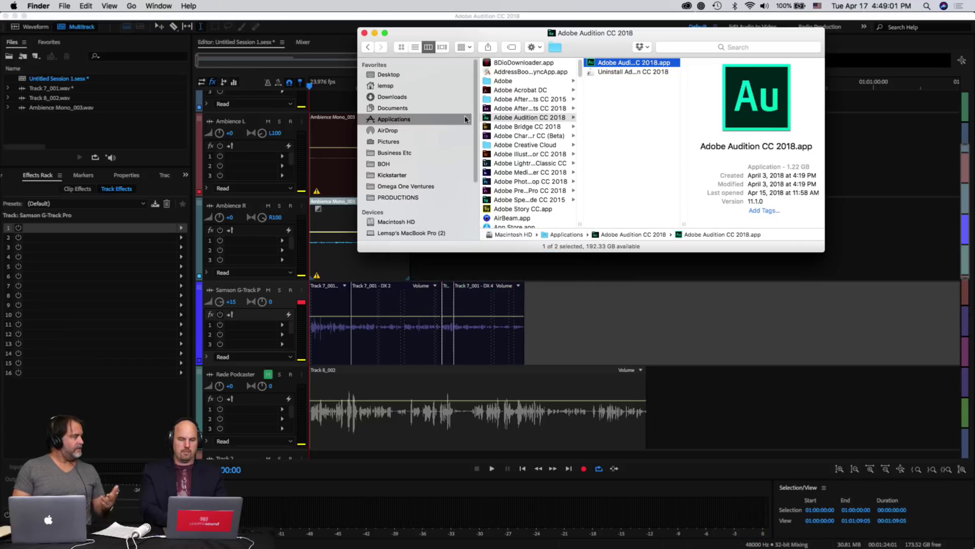
click(388, 74)
click(517, 63)
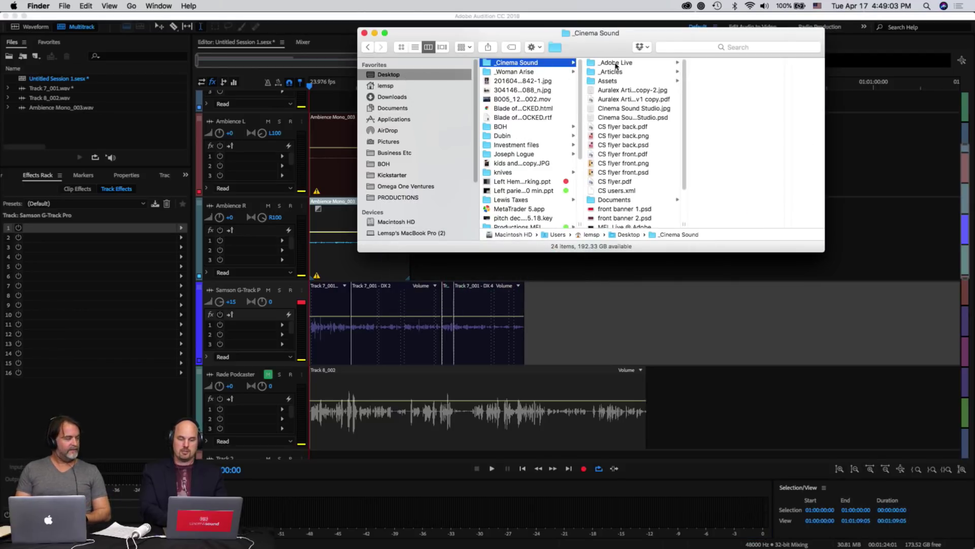
click(616, 64)
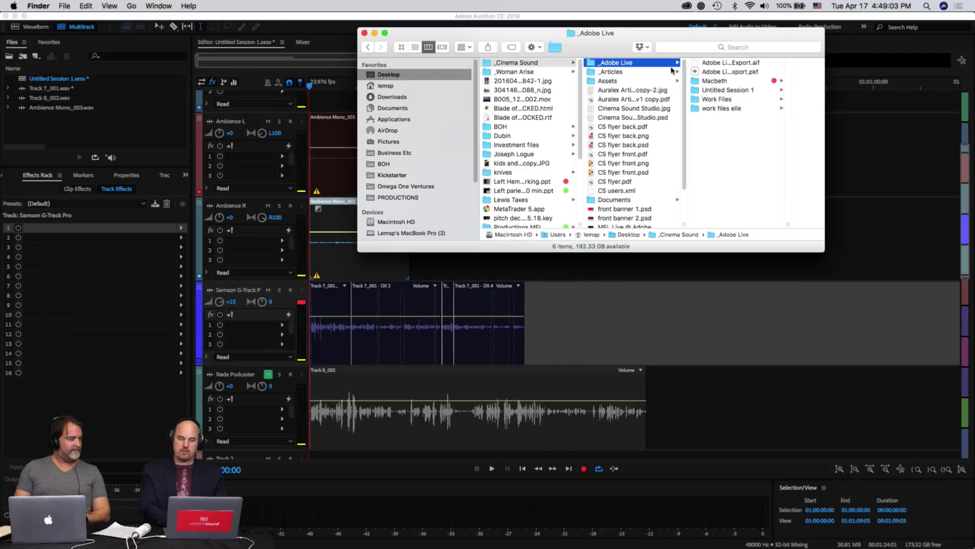
click(725, 63)
key(space)
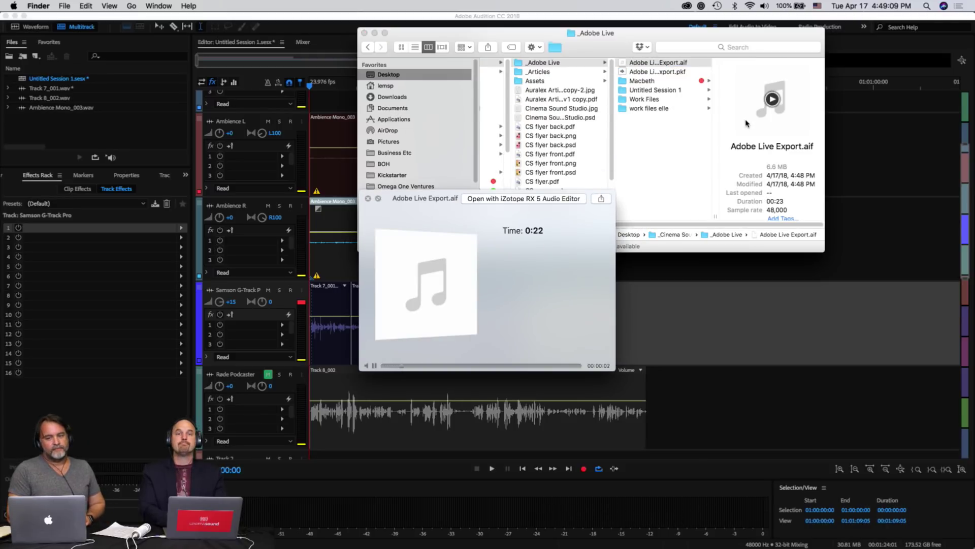
click(722, 306)
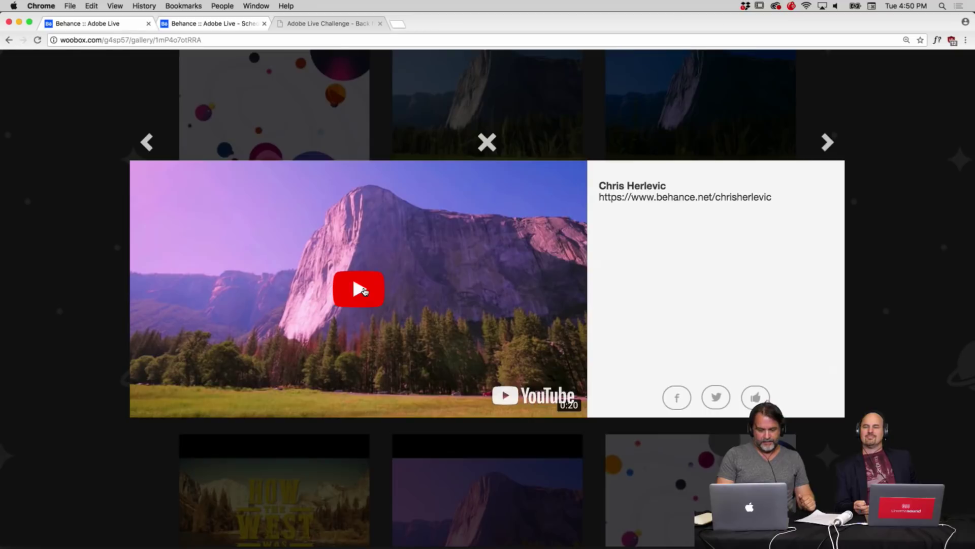
- In Chrome's Adobe Live Challenge gallery, play the pink-sky mountain, "How the West Was Won" and "Adobe Panorama" videos, and return to the second one
click(364, 291)
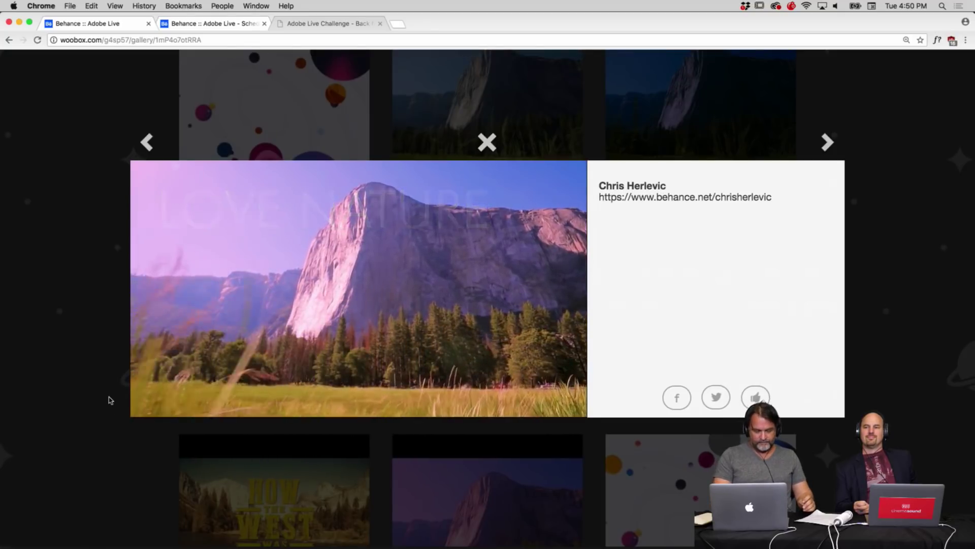
mouse_move(132, 404)
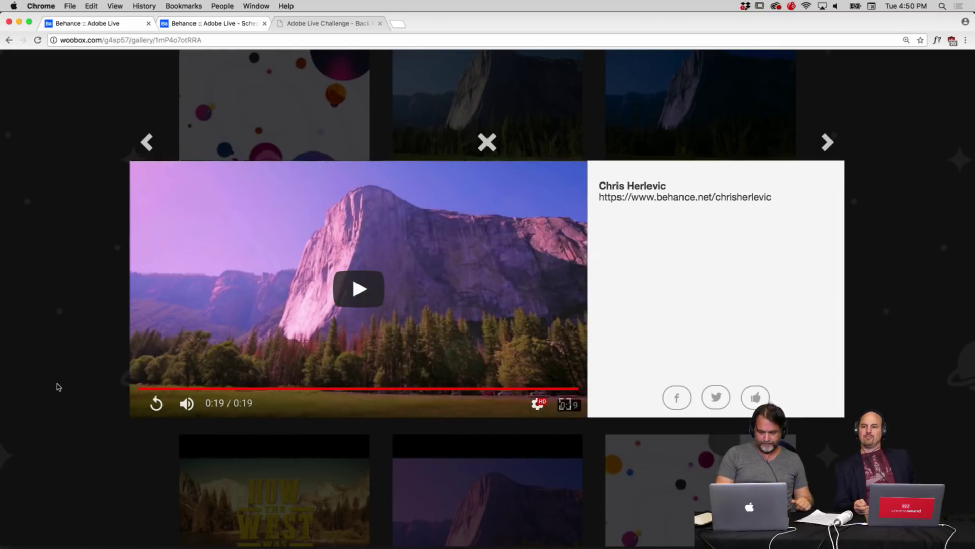
click(146, 143)
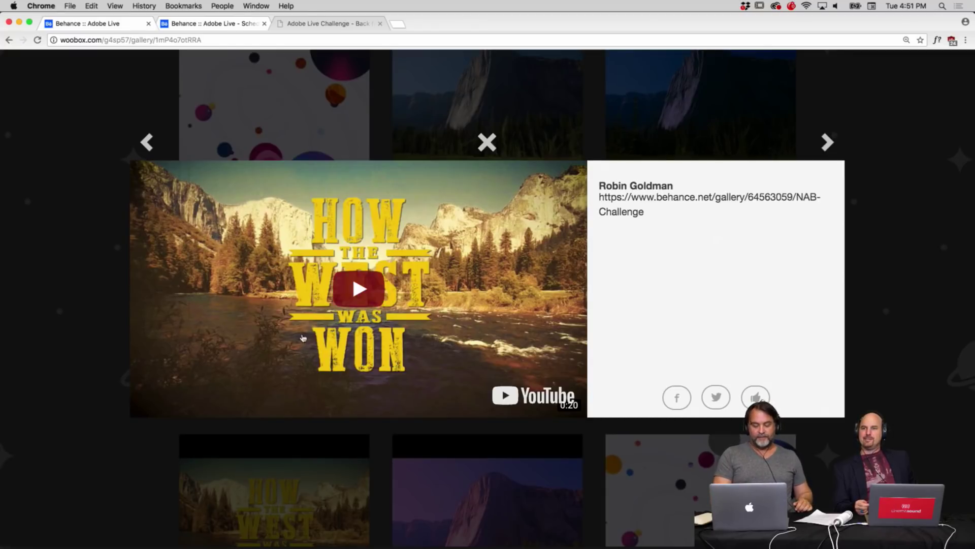
click(342, 303)
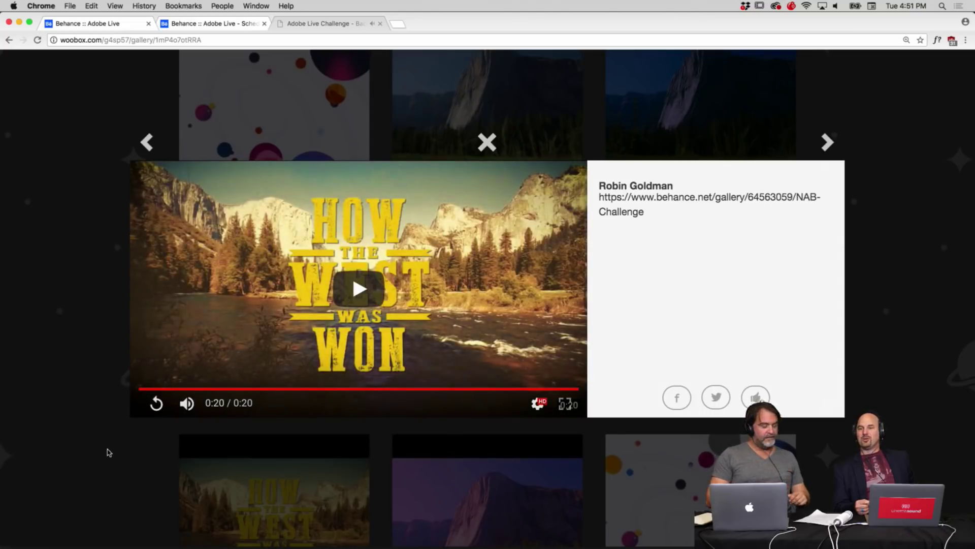
click(147, 143)
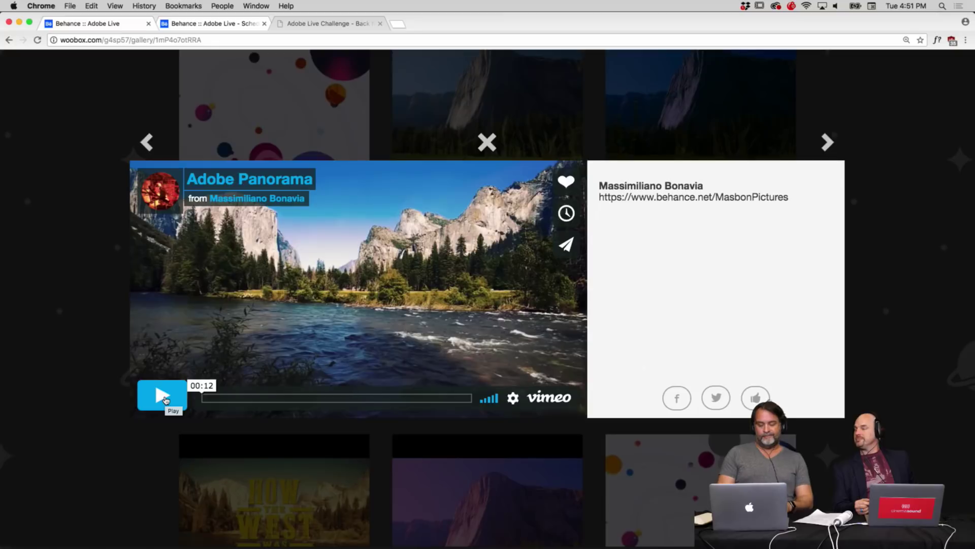
click(162, 396)
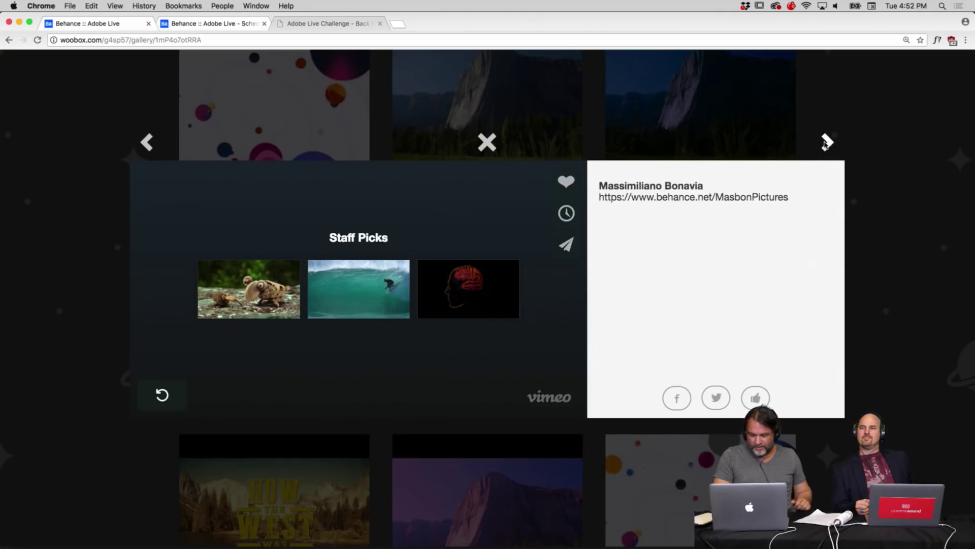
click(827, 142)
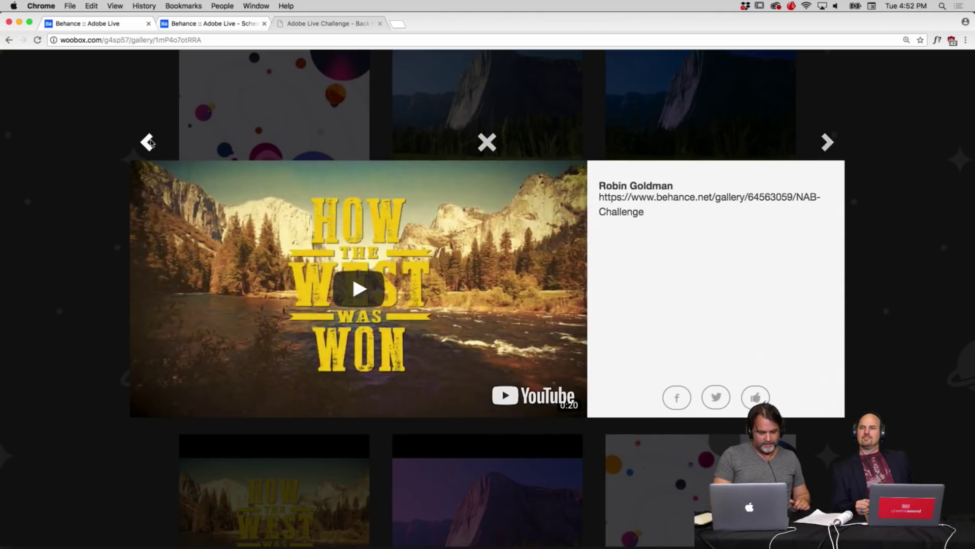
- Move back past "Adobe Panorama" to the warm-toned sunlit cliff entry, play it, and play the preceding blue-tinted cliff entry with dark reddish trees
click(148, 142)
click(148, 142)
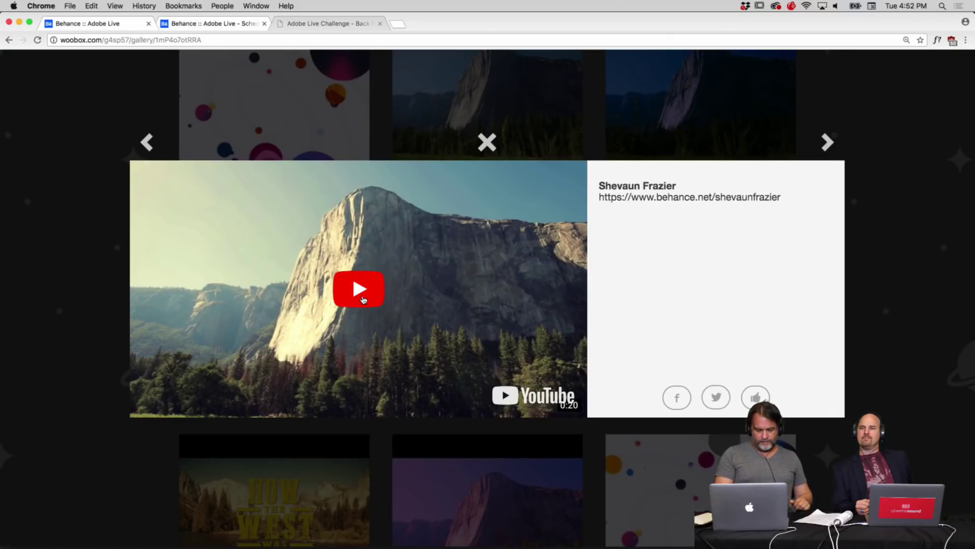
click(361, 295)
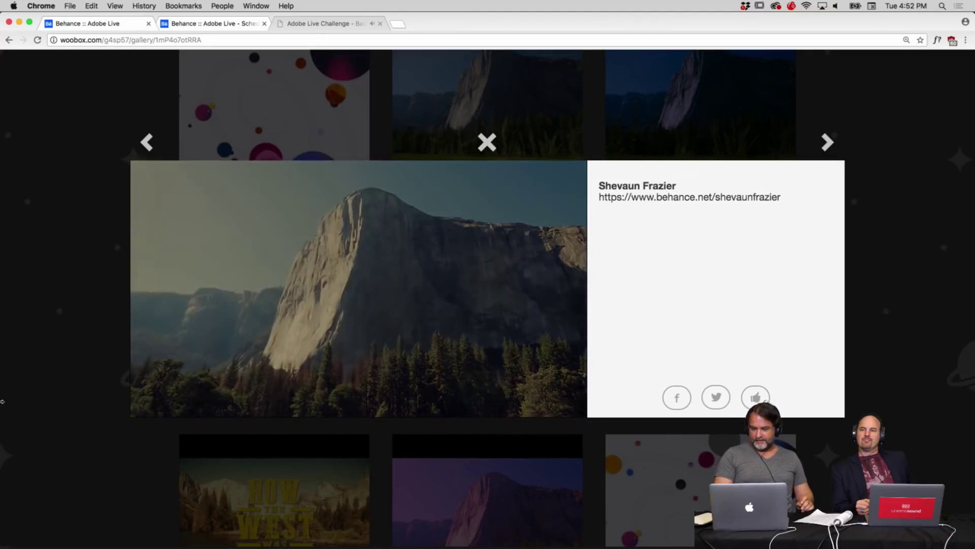
click(147, 143)
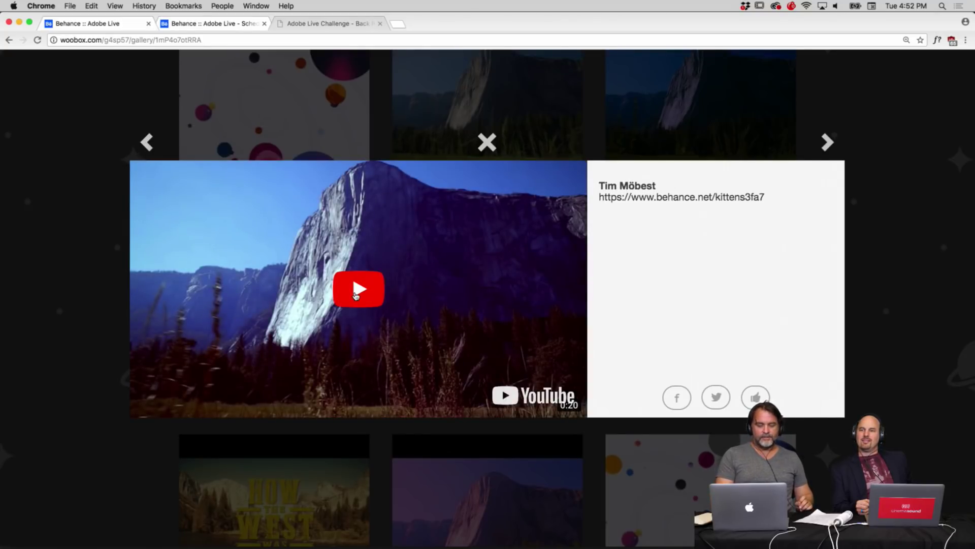
click(356, 295)
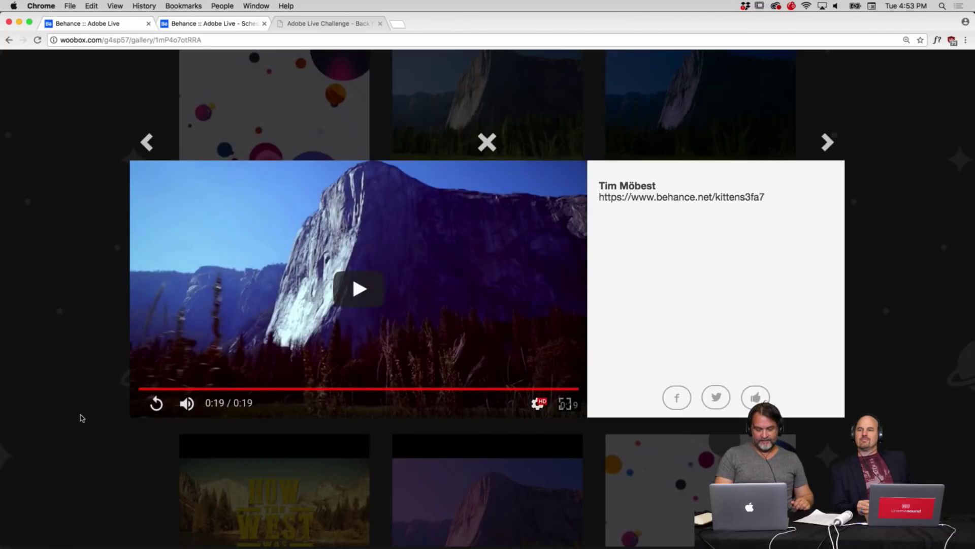
- Play the two earlier green-meadow cliff entries, the deep-blue one and the naturally coloured one, and return from the placeholder entry to the gallery
click(147, 142)
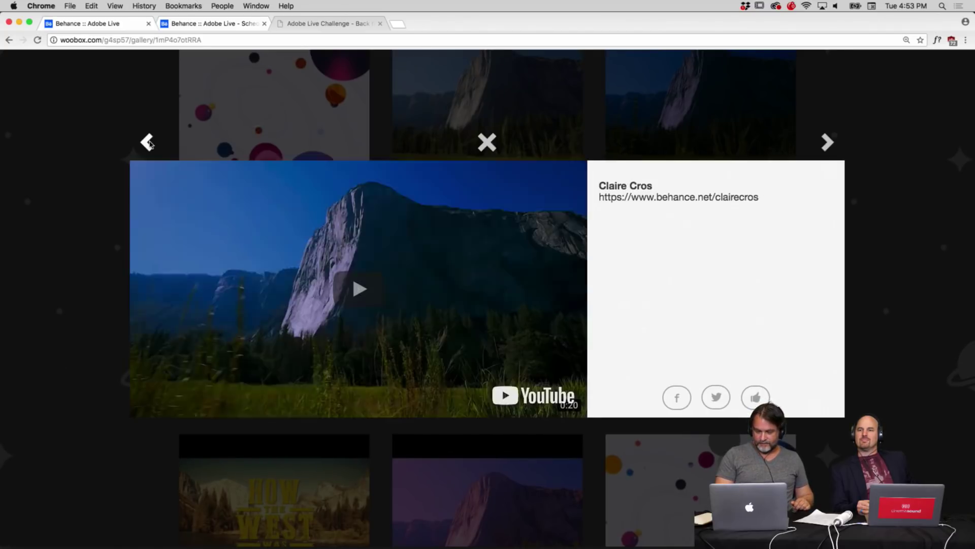
click(364, 290)
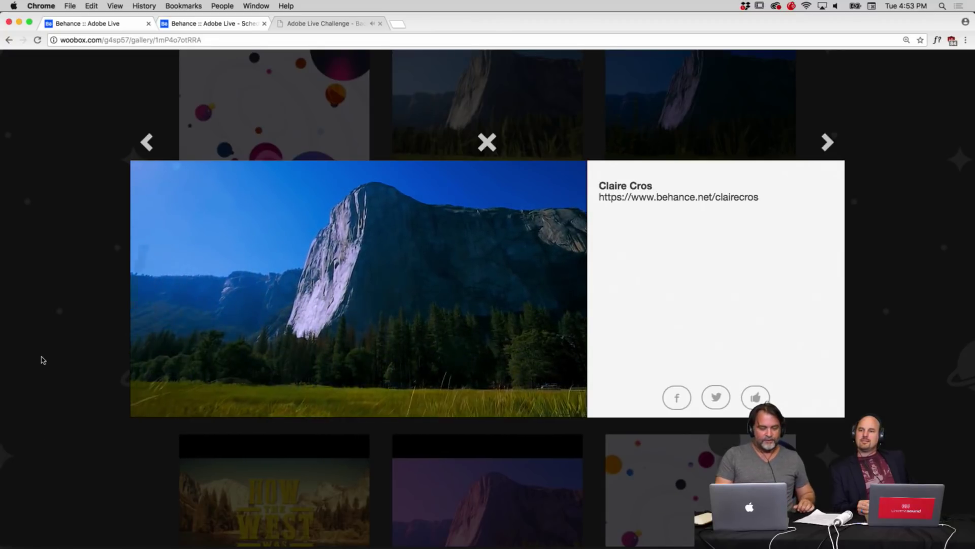
click(146, 145)
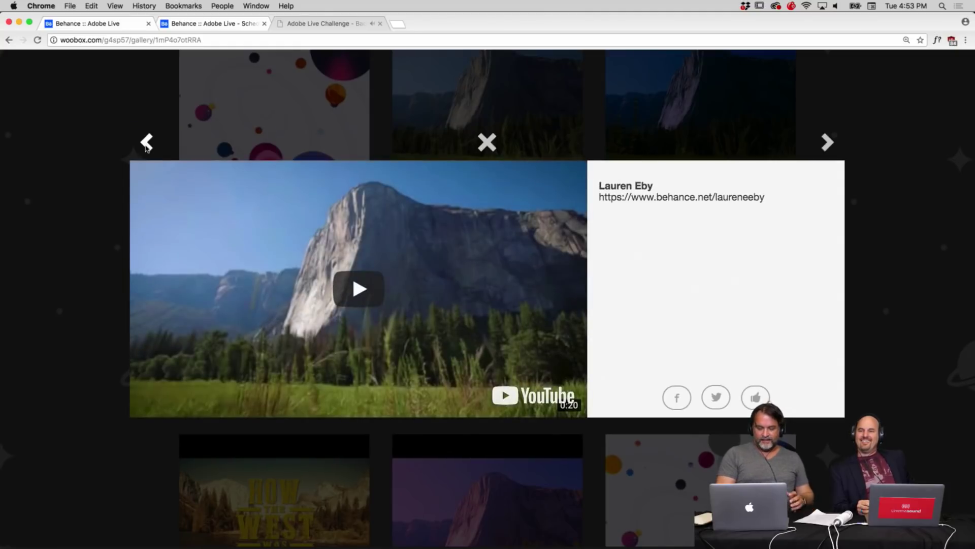
click(331, 299)
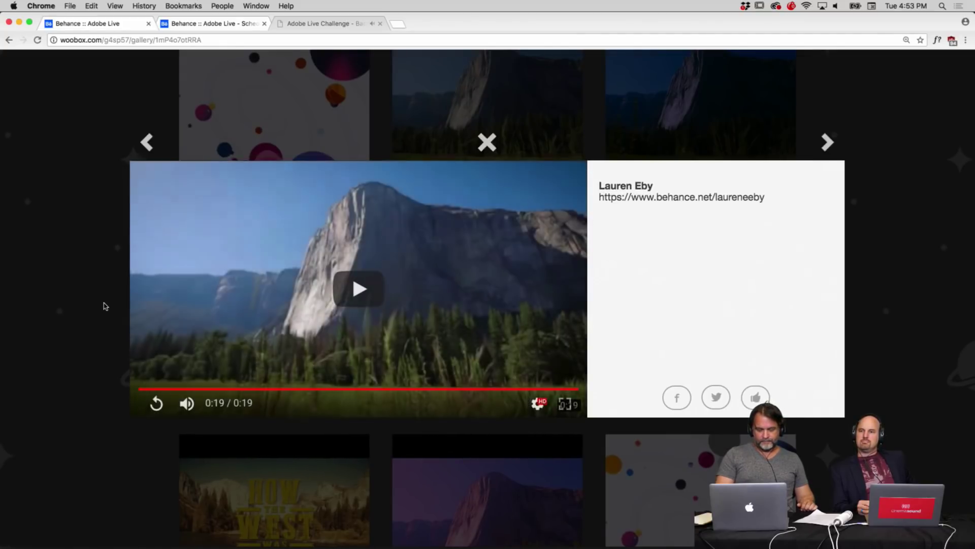
click(147, 144)
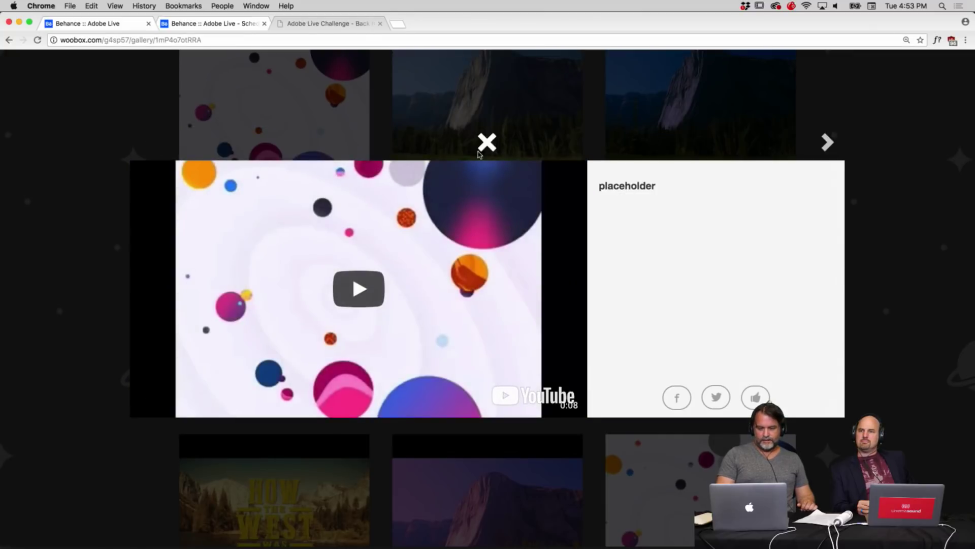
click(485, 145)
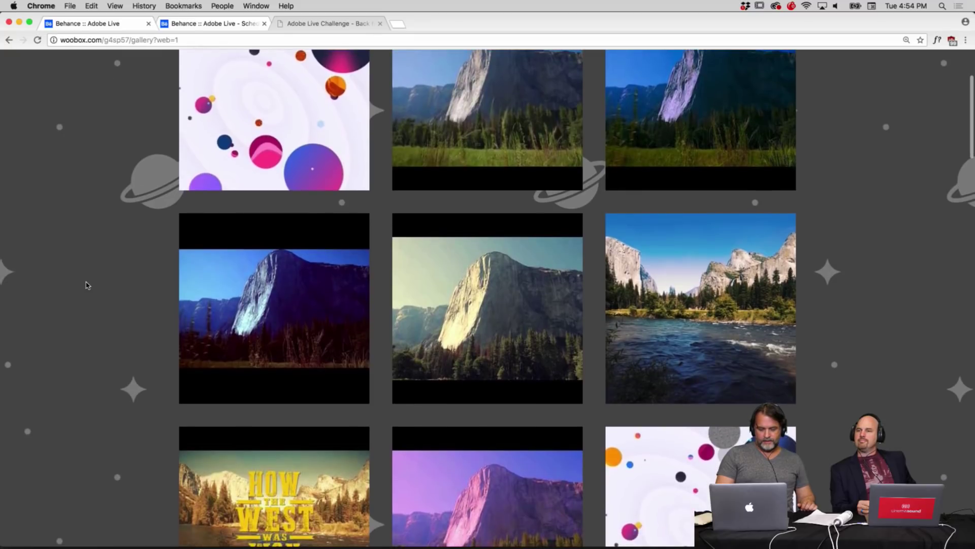
- Reopen the gallery entries at "Adobe Panorama", go back to the warm-toned sunlit cliff video, and play it again
scroll(86, 285, down, 1)
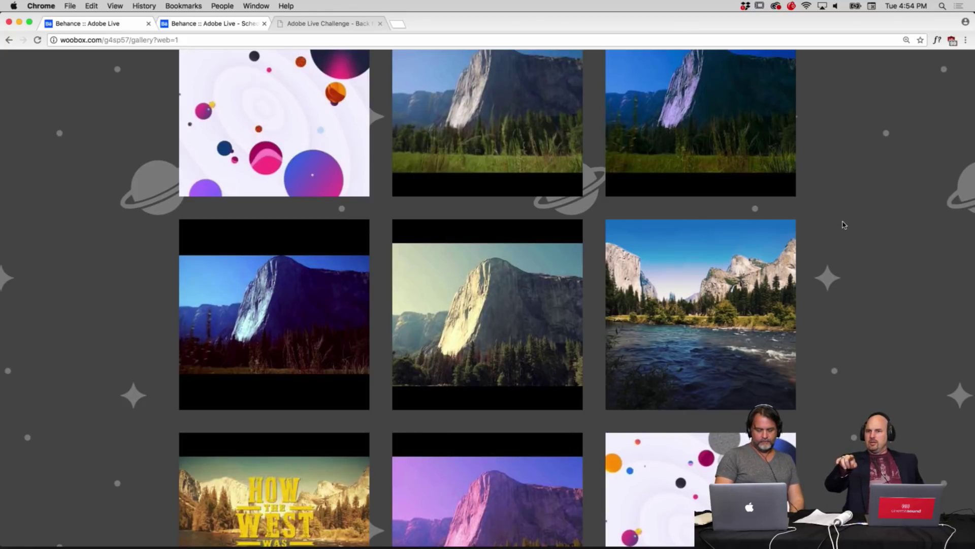
click(682, 325)
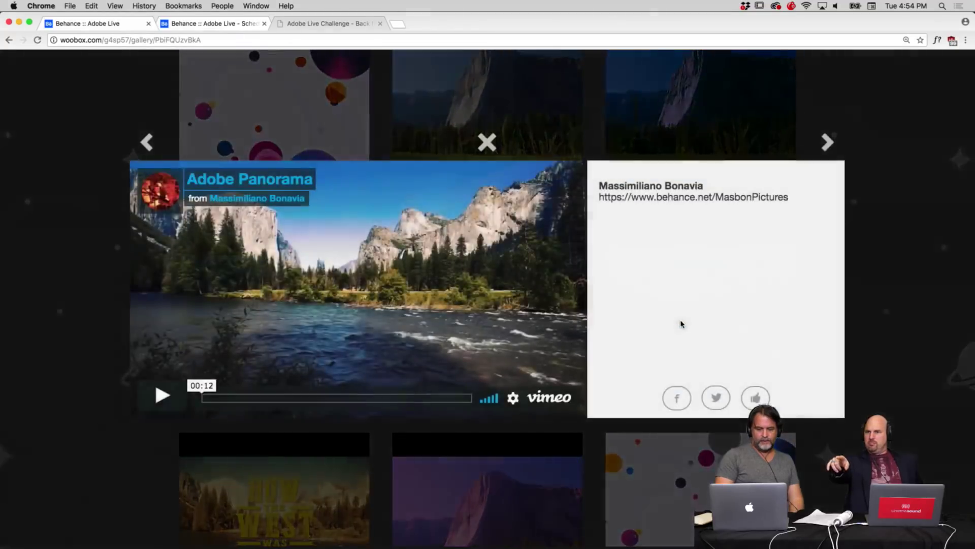
click(150, 142)
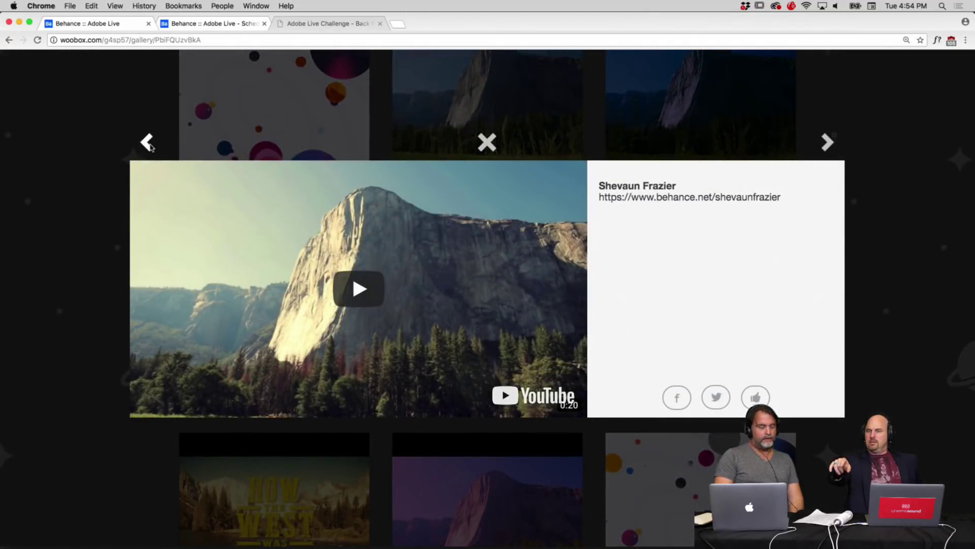
click(366, 292)
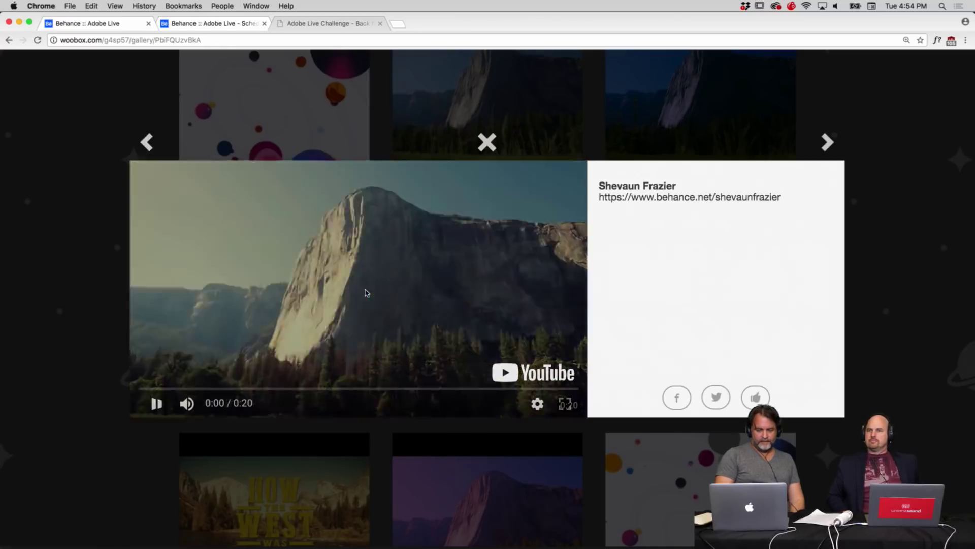